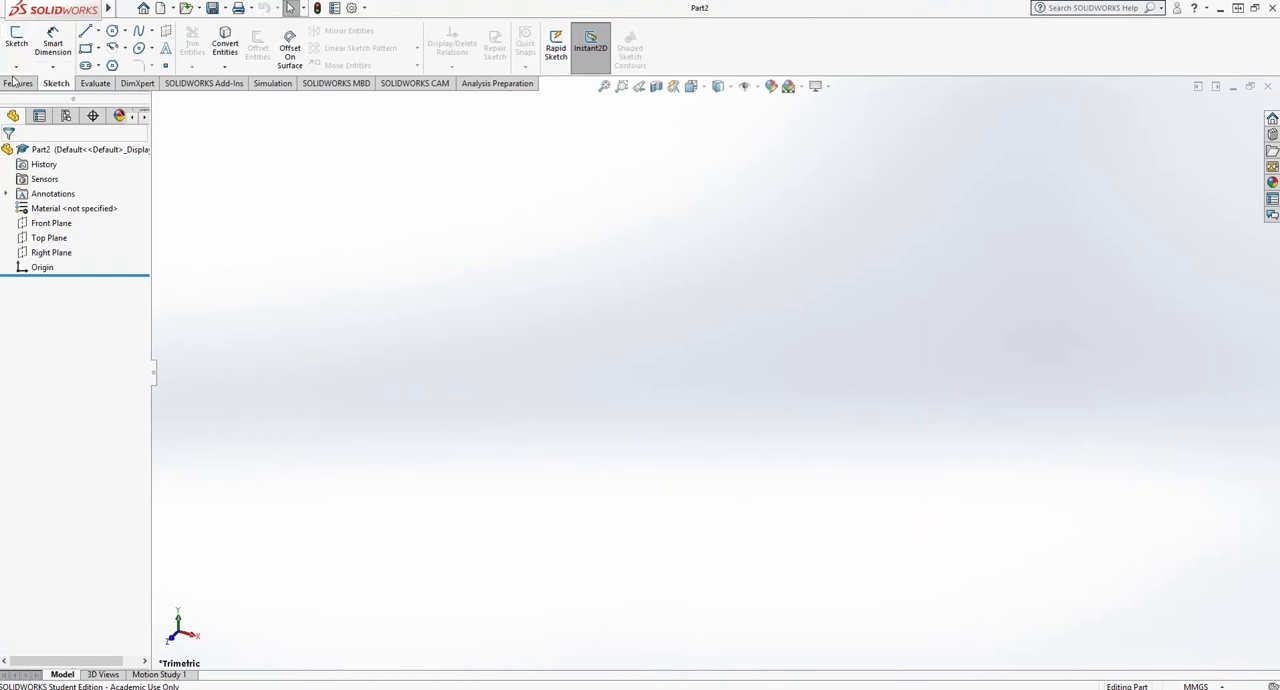
# - Start an extruded boss on the Top Plane and sketch a circle centred on the origin with a radius of about 34 mm
pyautogui.click(18, 83)
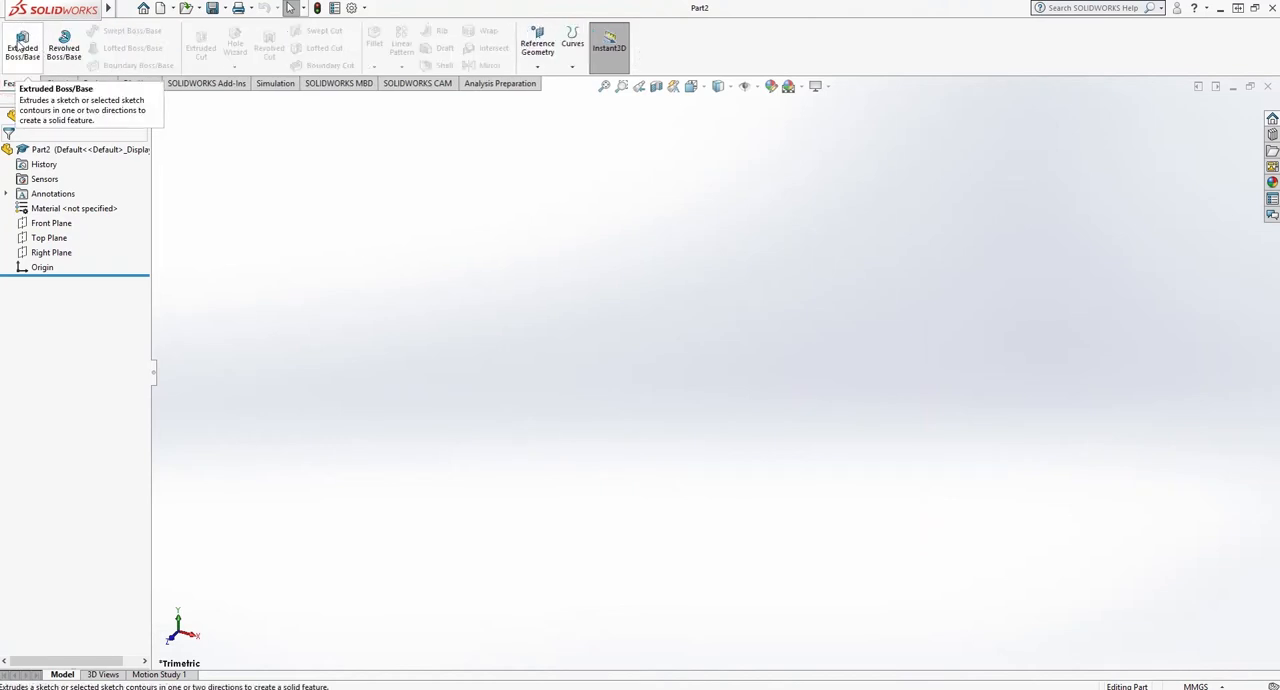
pyautogui.click(20, 45)
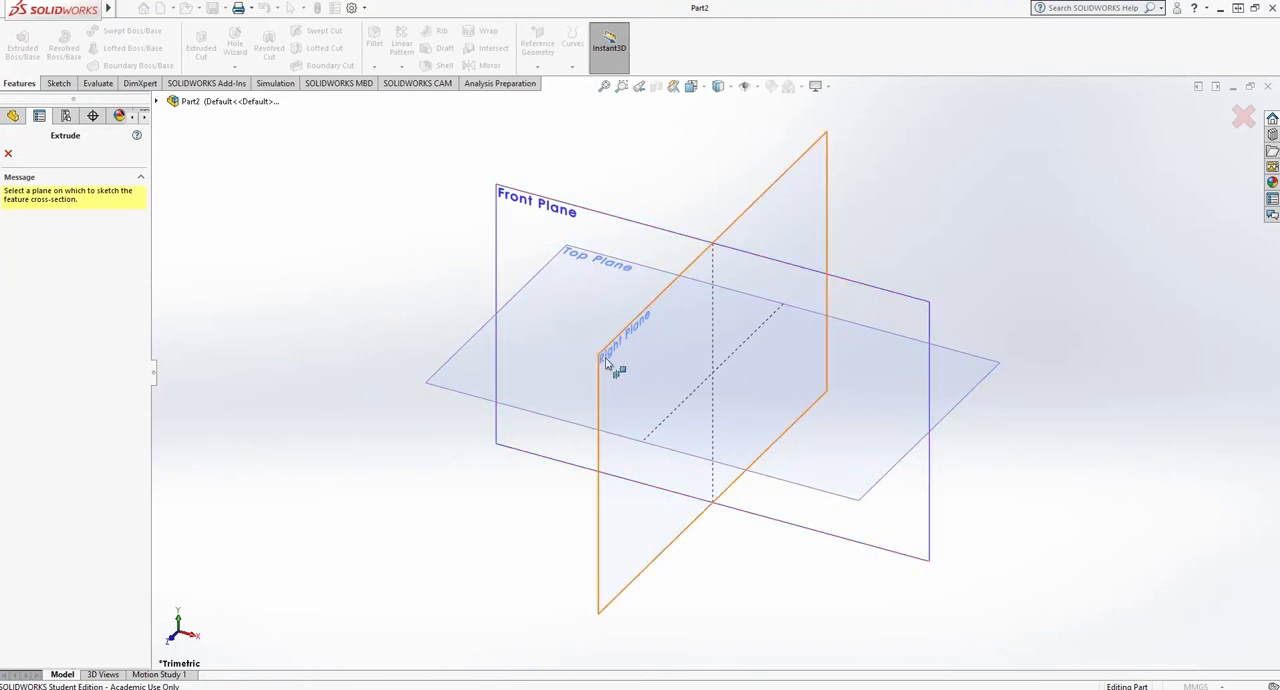
pyautogui.click(458, 362)
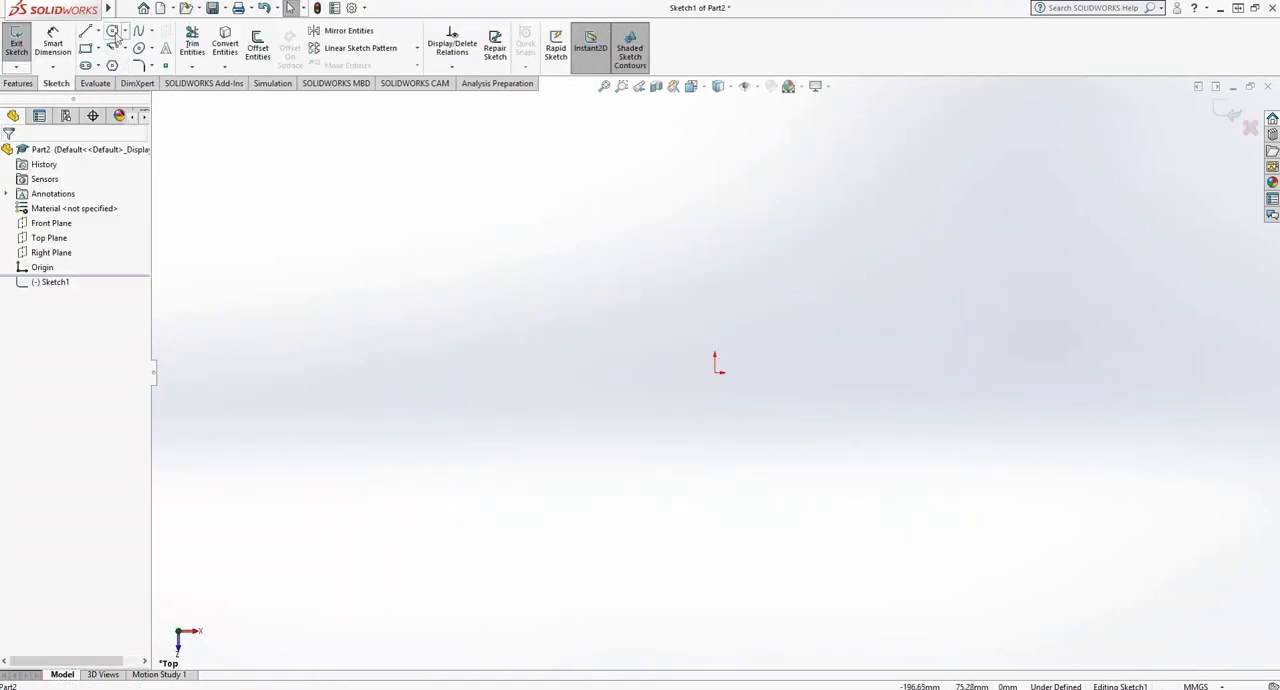
pyautogui.click(114, 33)
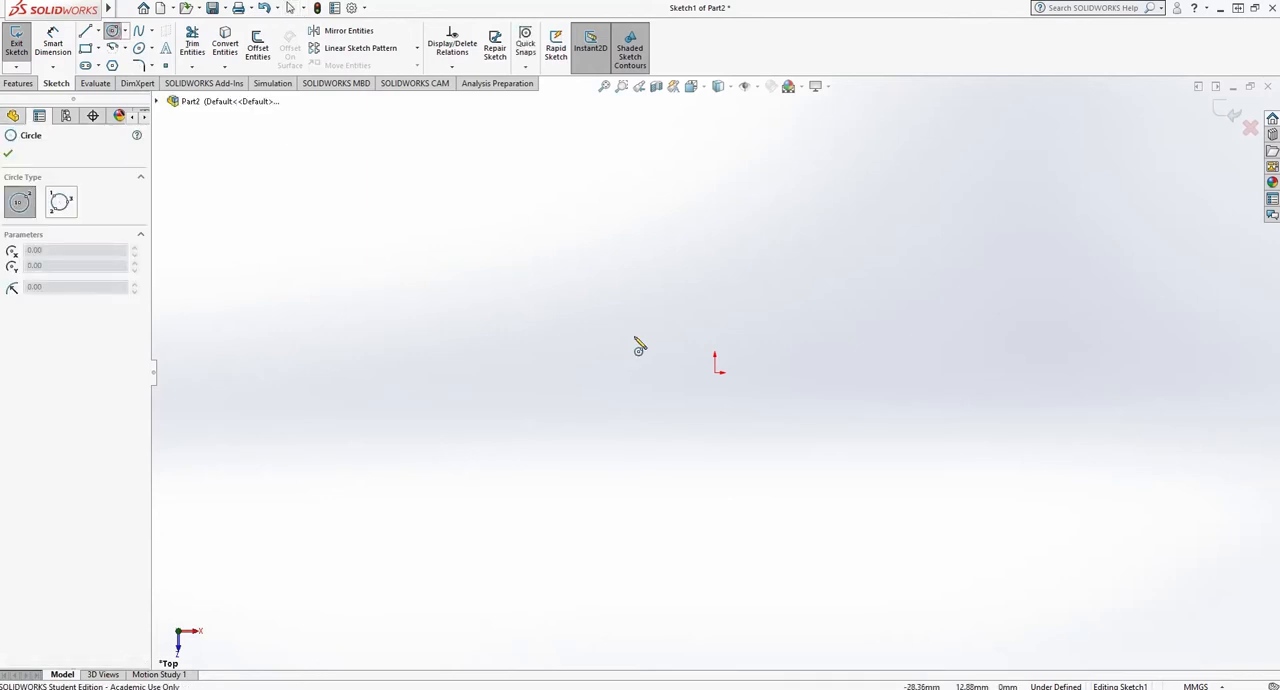
pyautogui.click(715, 373)
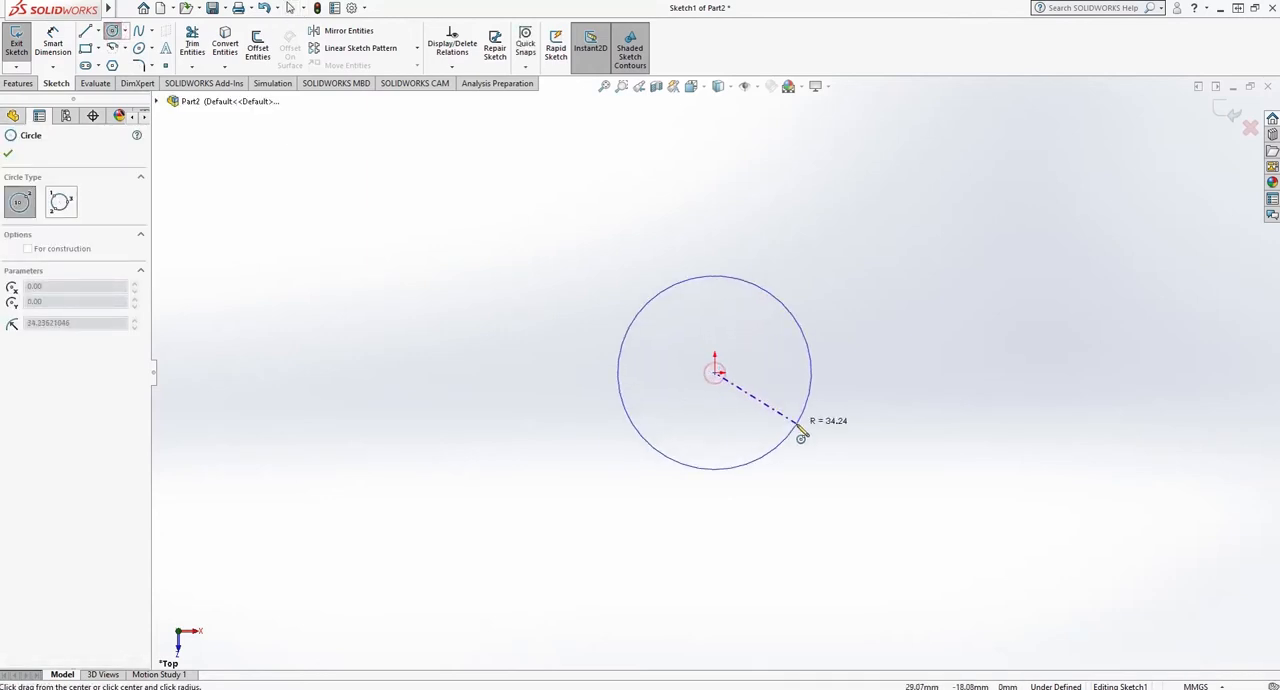
pyautogui.click(796, 424)
# - Dimension the circle's diameter and set it to 128 mm
pyautogui.click(53, 45)
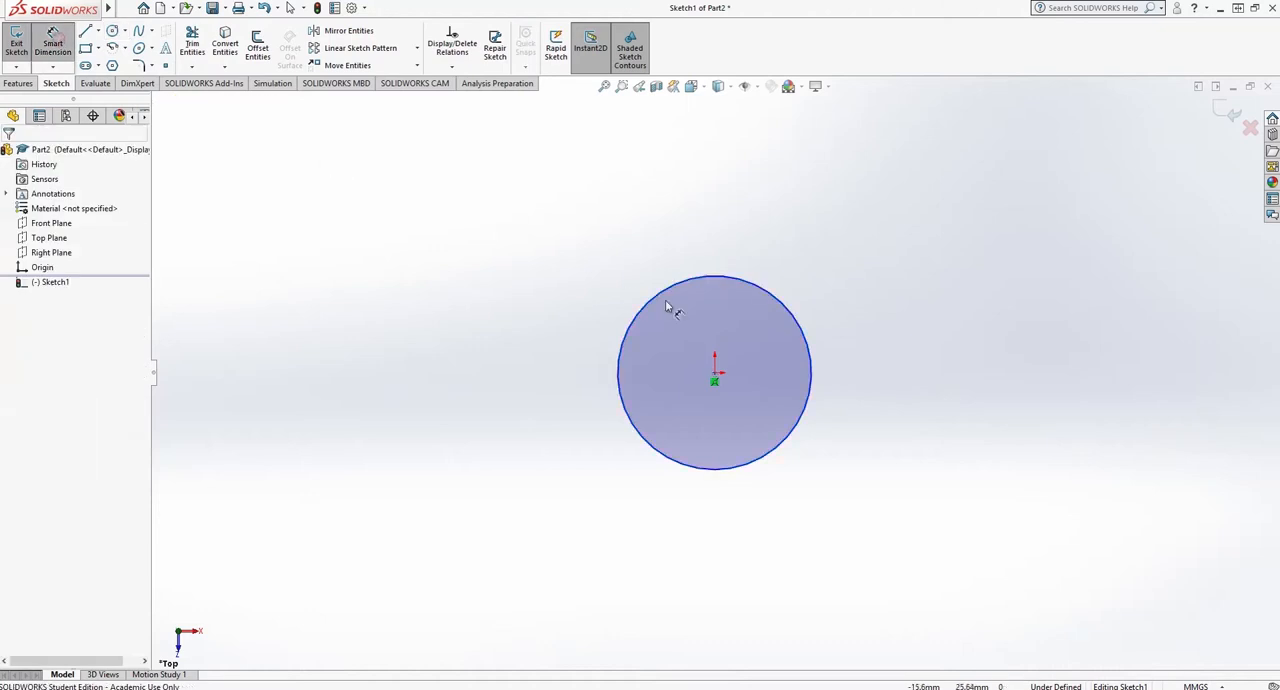
pyautogui.click(686, 283)
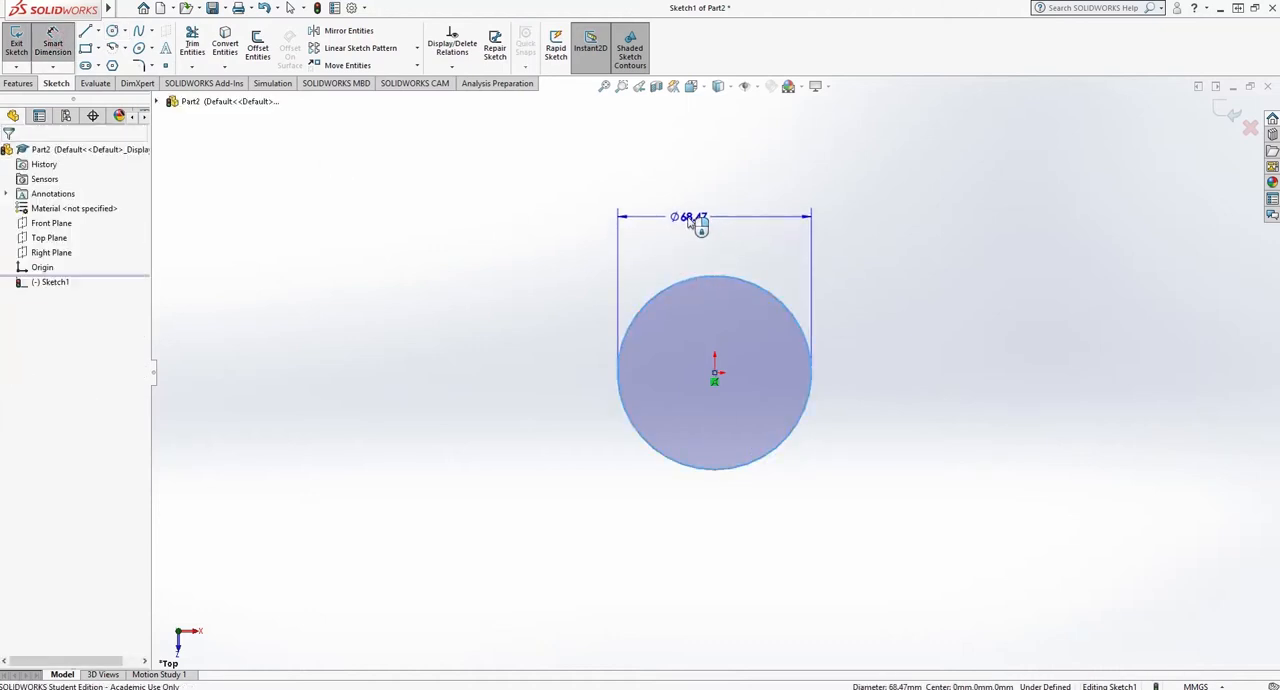
pyautogui.click(686, 215)
pyautogui.write('128')
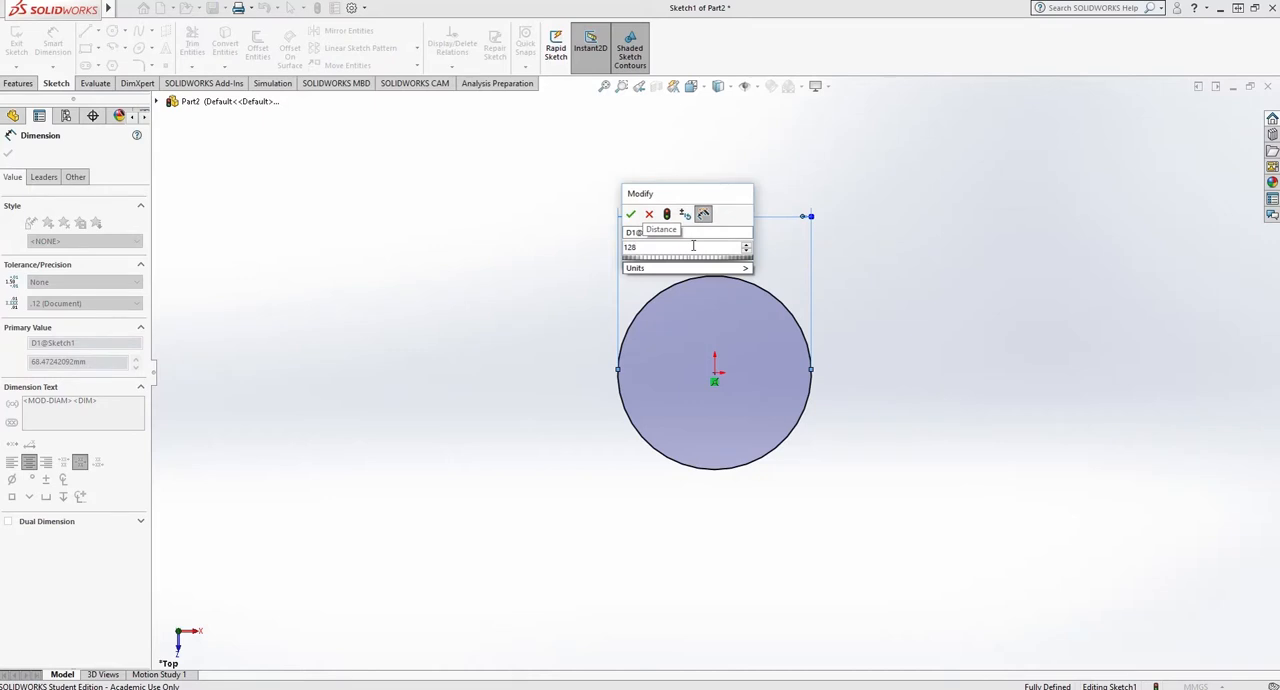
pyautogui.press('Return')
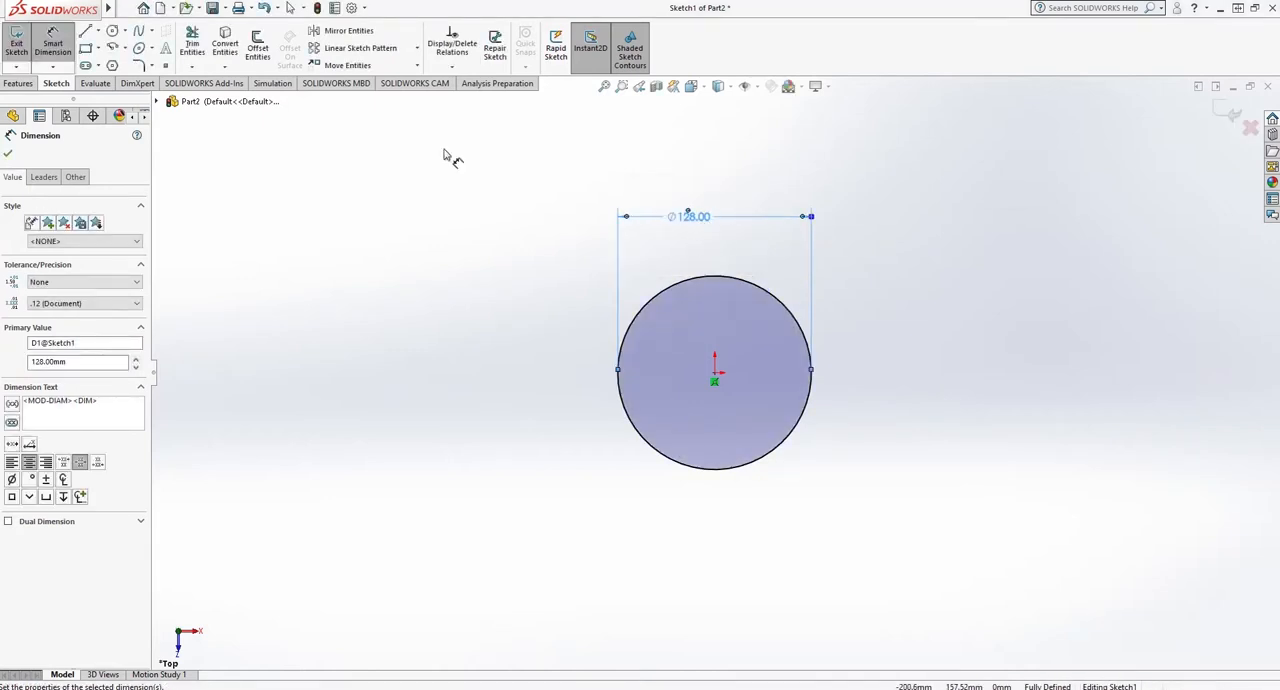
# - Check the unit system in the document properties
pyautogui.click(352, 9)
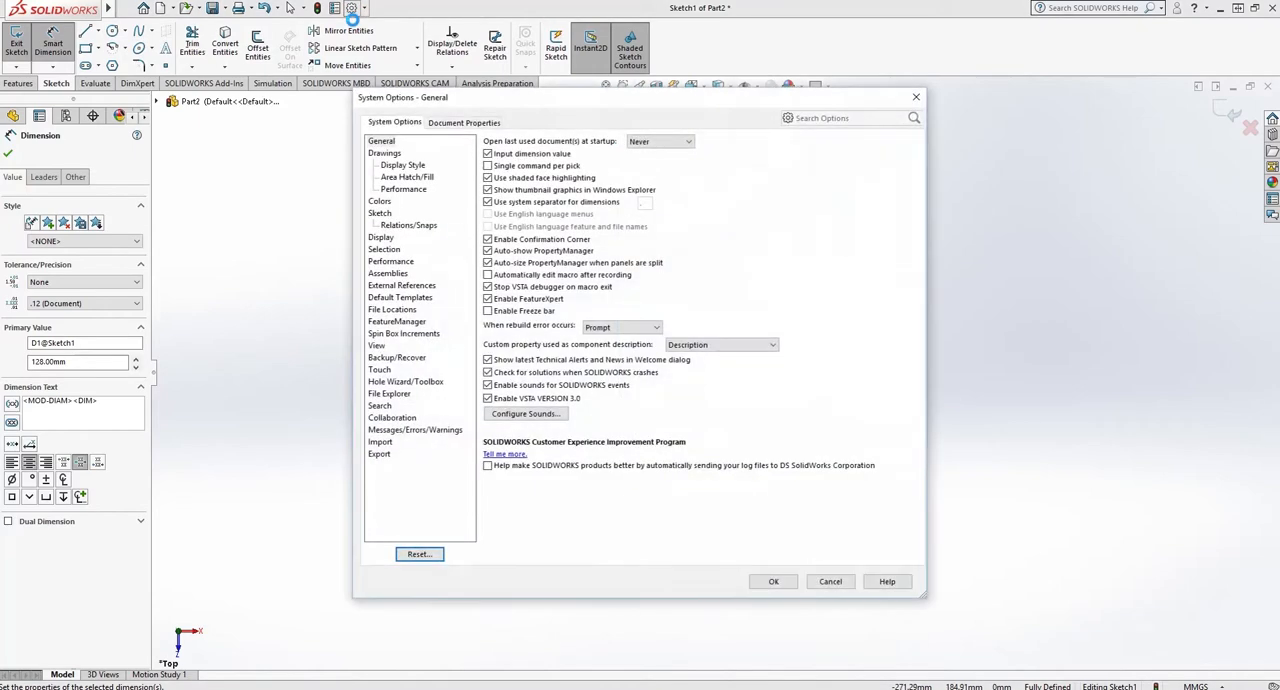
pyautogui.click(462, 127)
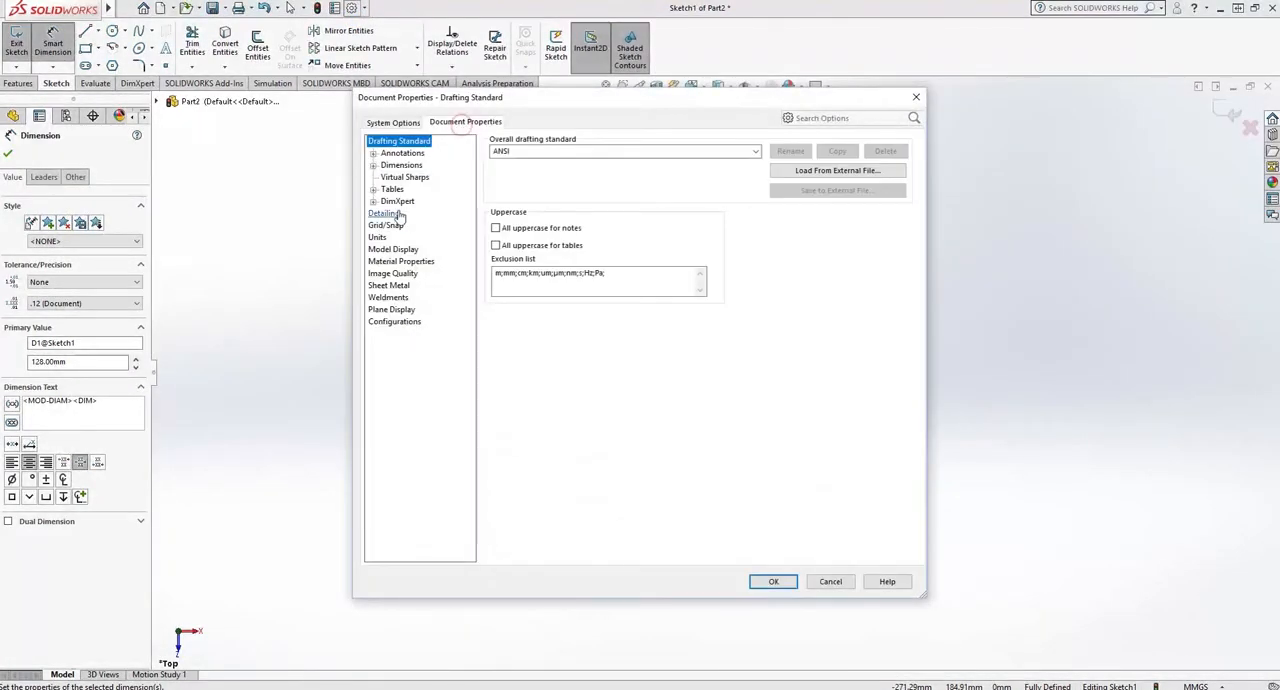
pyautogui.click(378, 237)
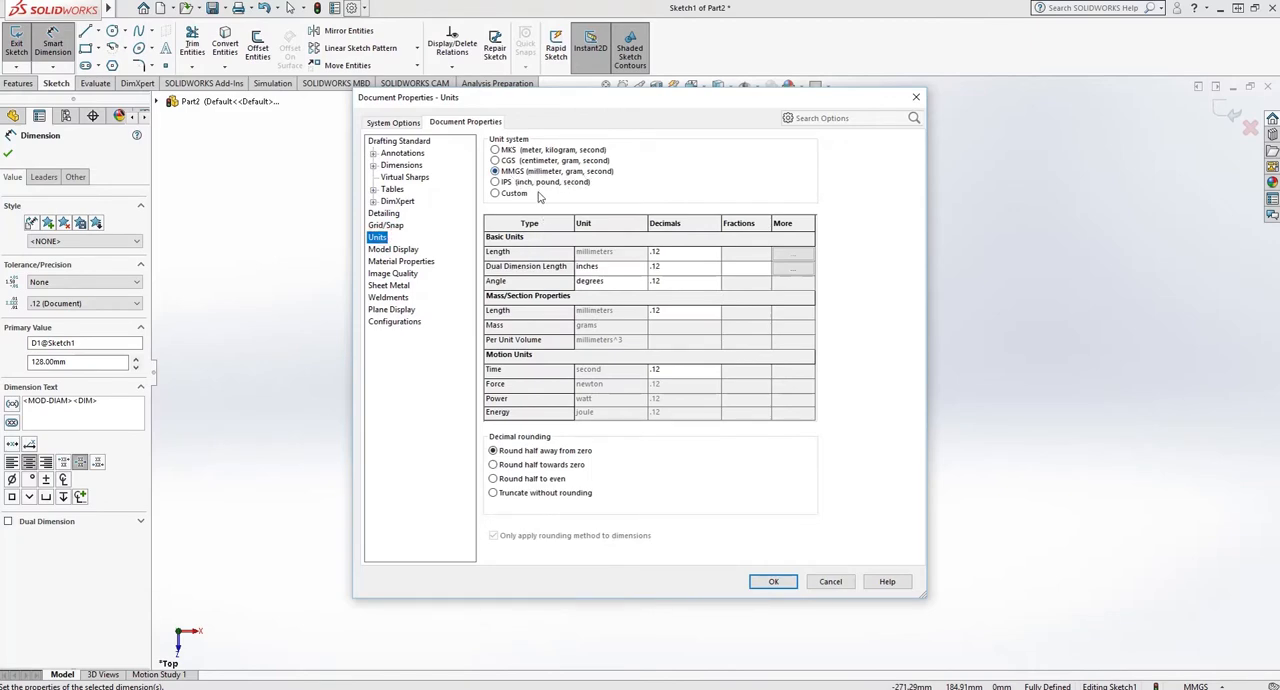
pyautogui.click(775, 582)
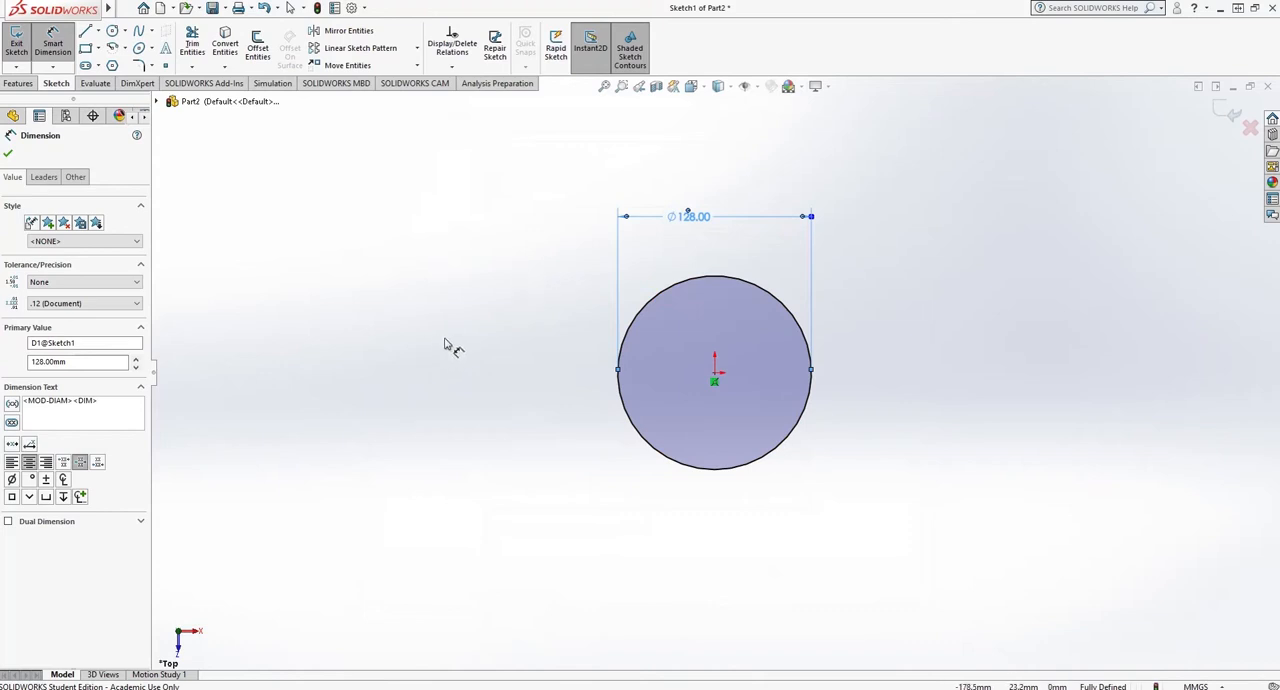
# - Finish the sketch and extrude the circle as a blind boss 7 mm upward from the sketch plane
pyautogui.click(8, 153)
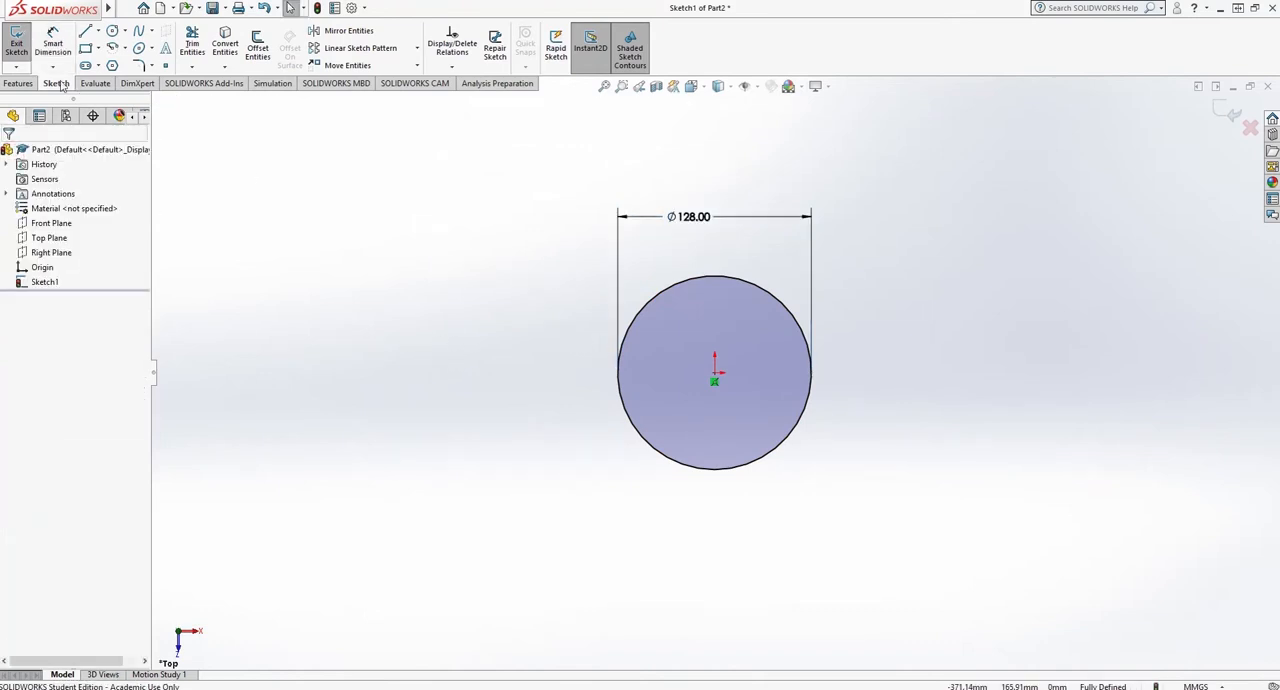
pyautogui.click(17, 43)
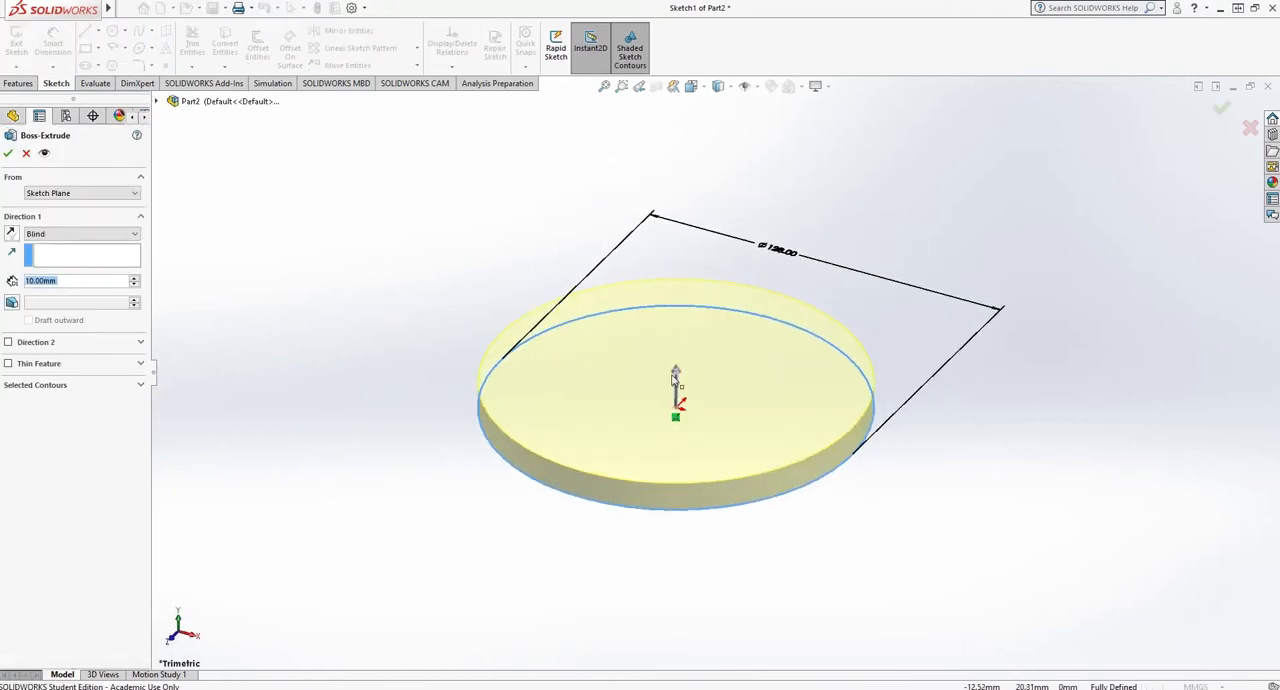
pyautogui.doubleClick(62, 283)
pyautogui.write('7')
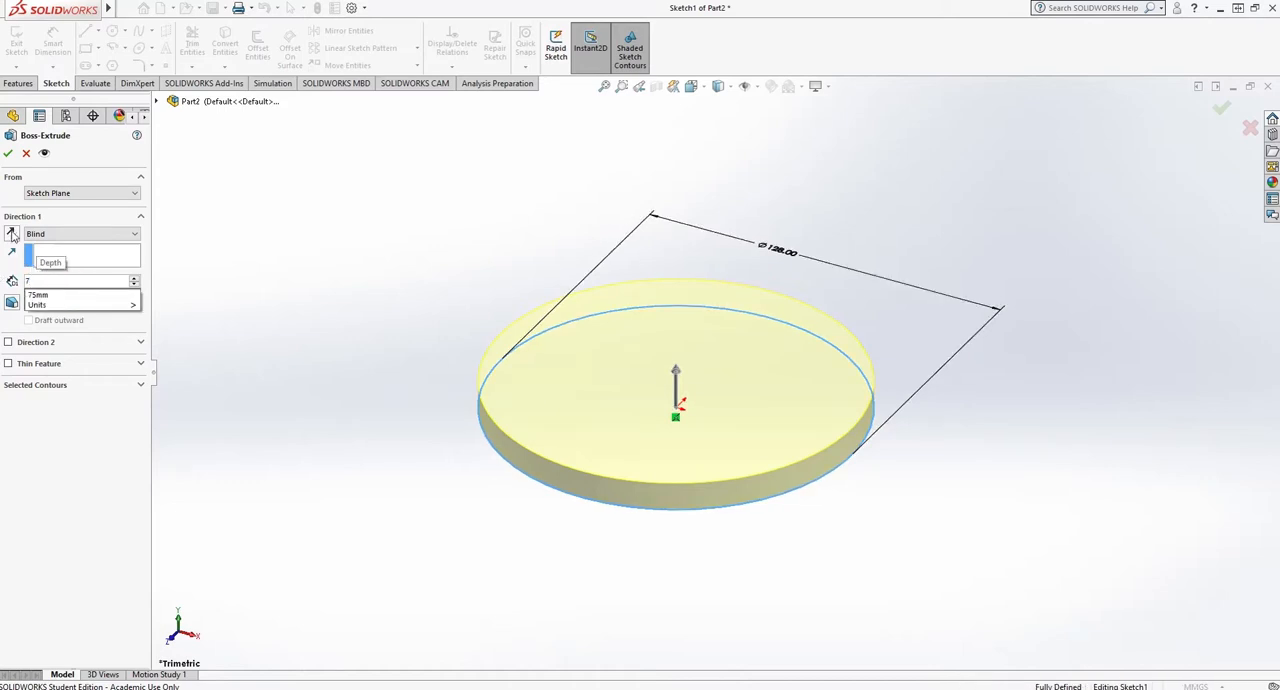
pyautogui.press('Return')
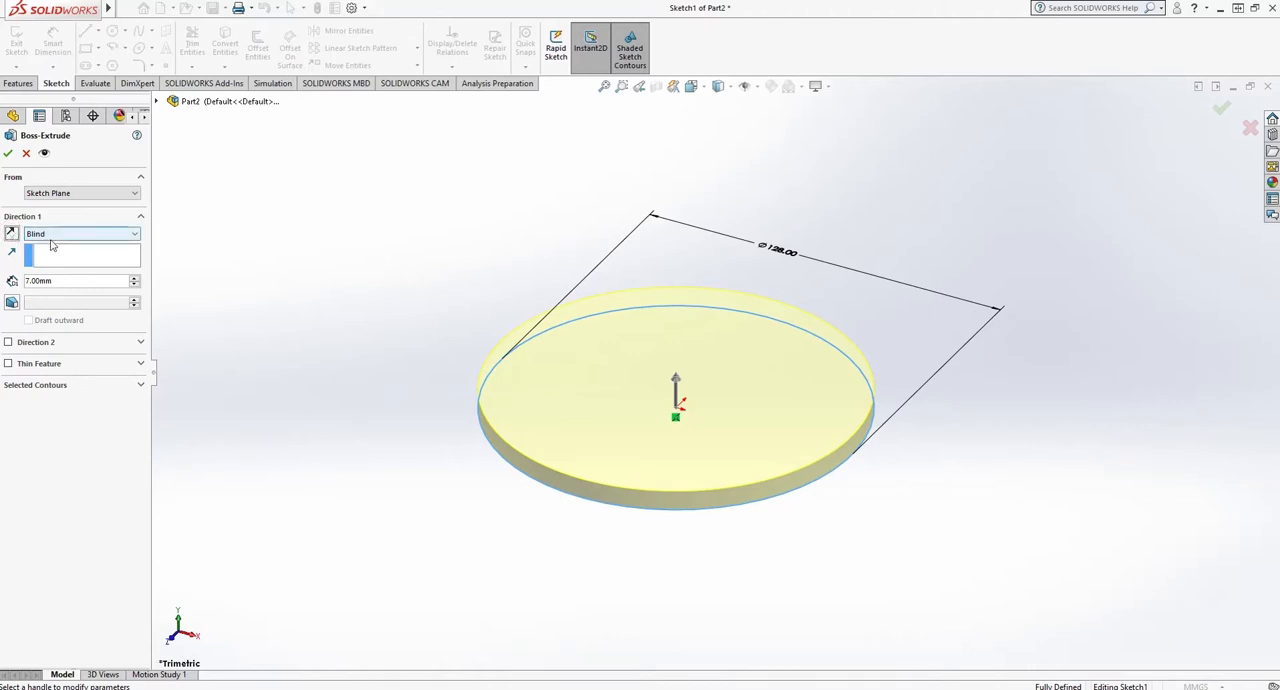
pyautogui.click(12, 234)
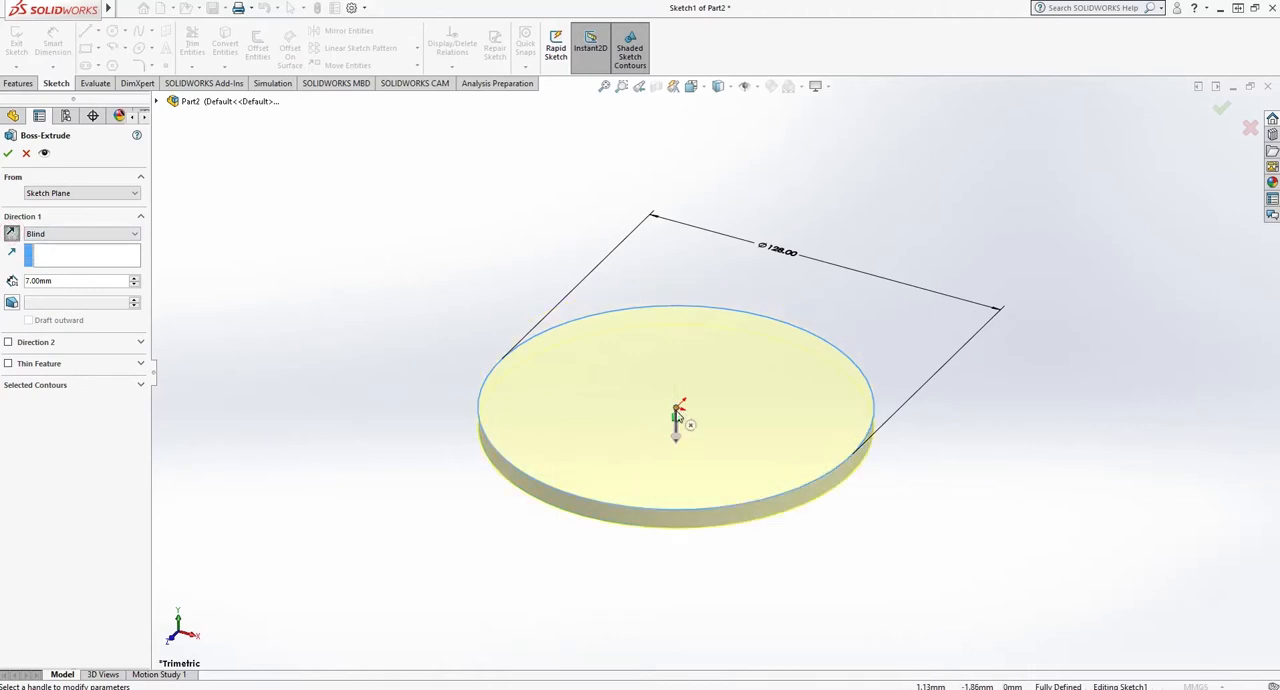
pyautogui.click(13, 236)
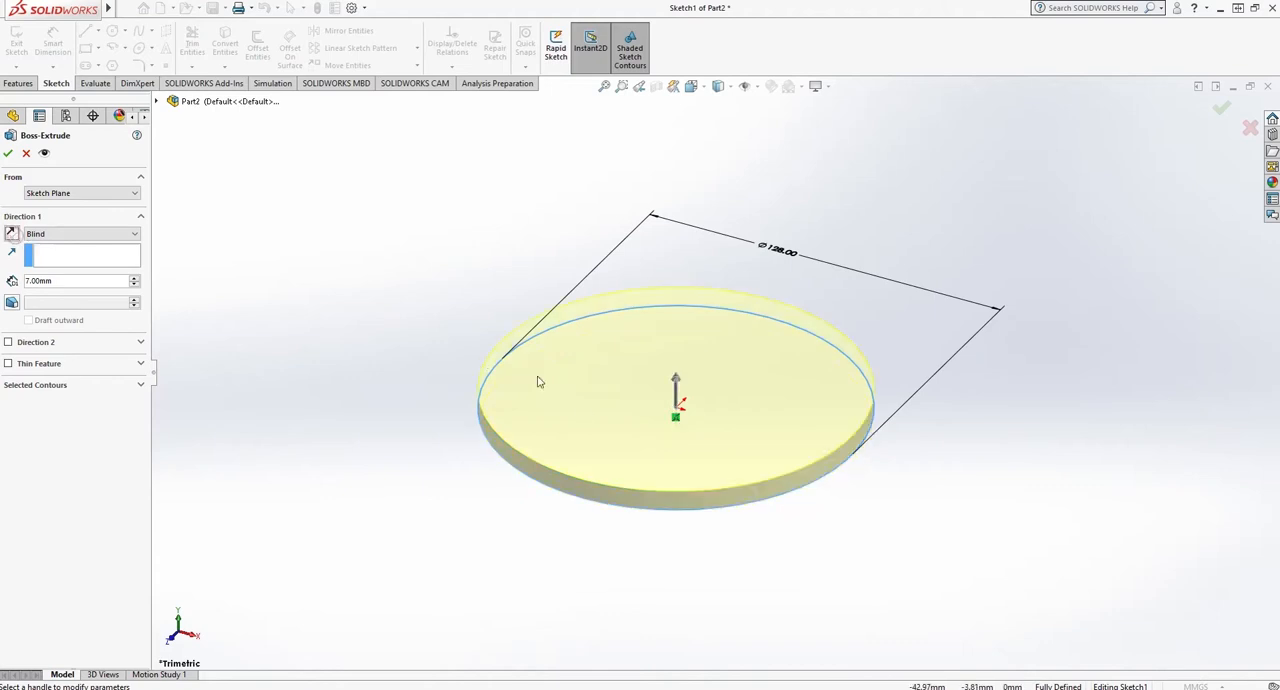
pyautogui.click(8, 154)
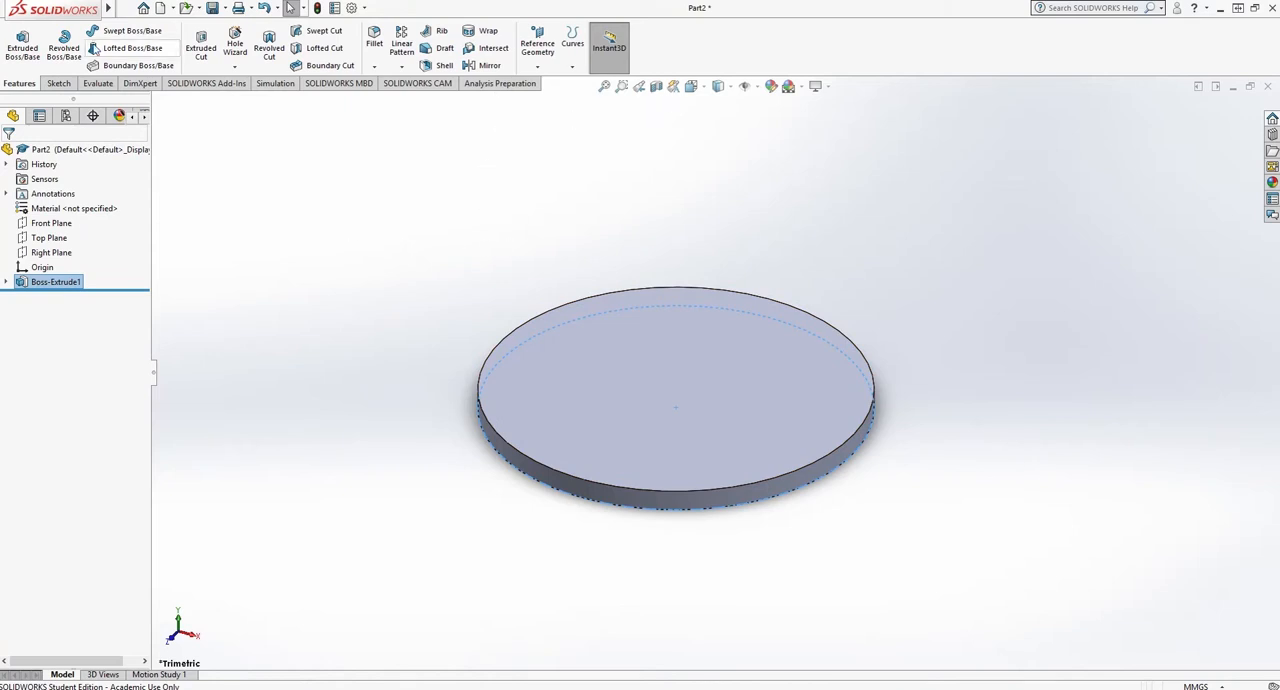
# - Start another extruded boss on the disc's upper face and sketch a circle centred on the origin with a radius of about 39 mm
pyautogui.click(22, 45)
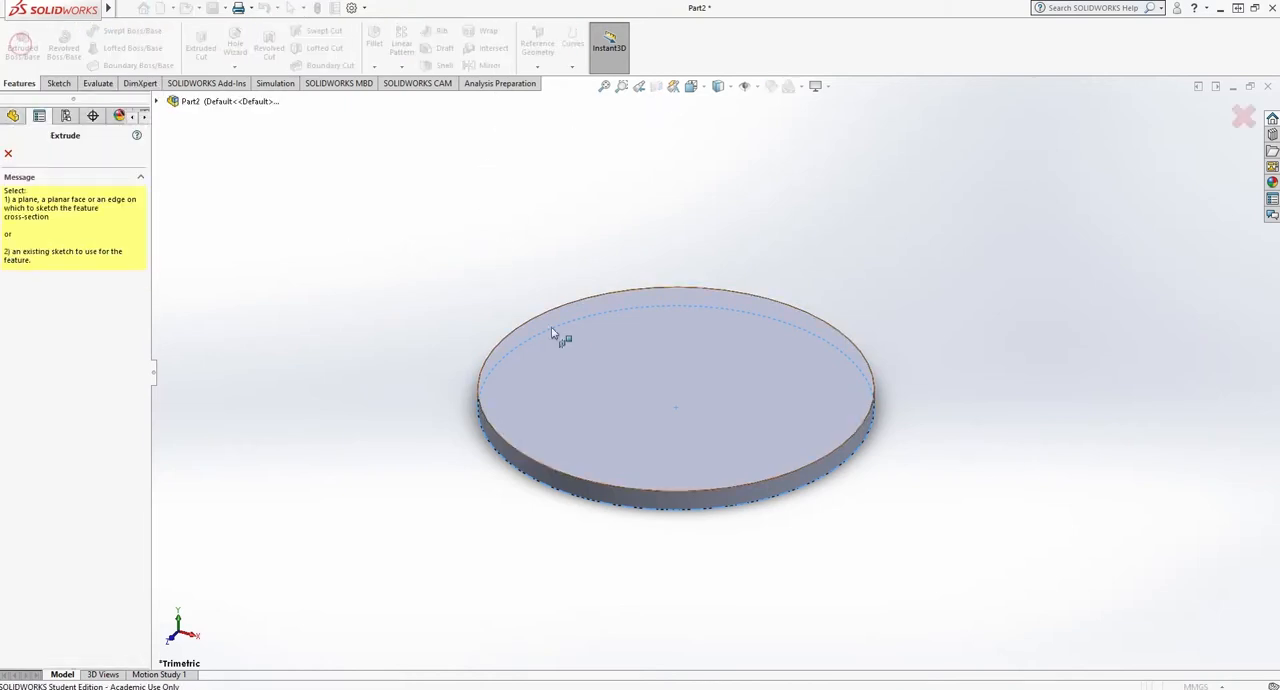
pyautogui.click(570, 345)
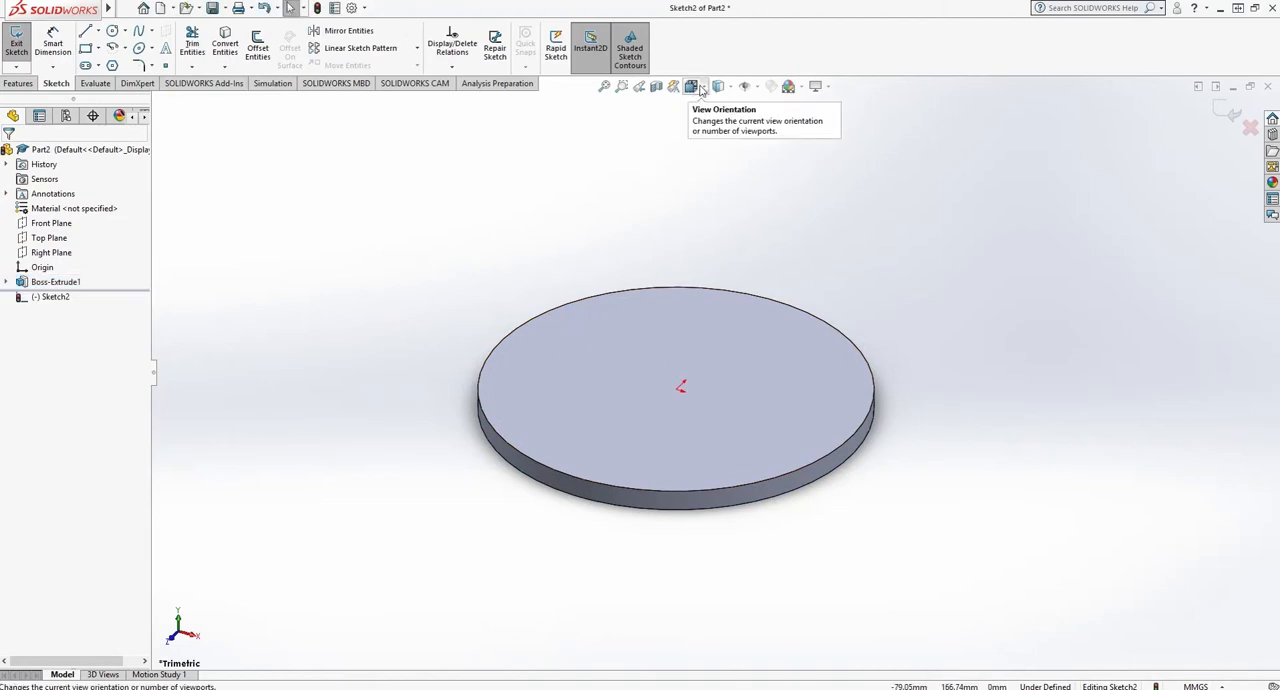
pyautogui.click(699, 88)
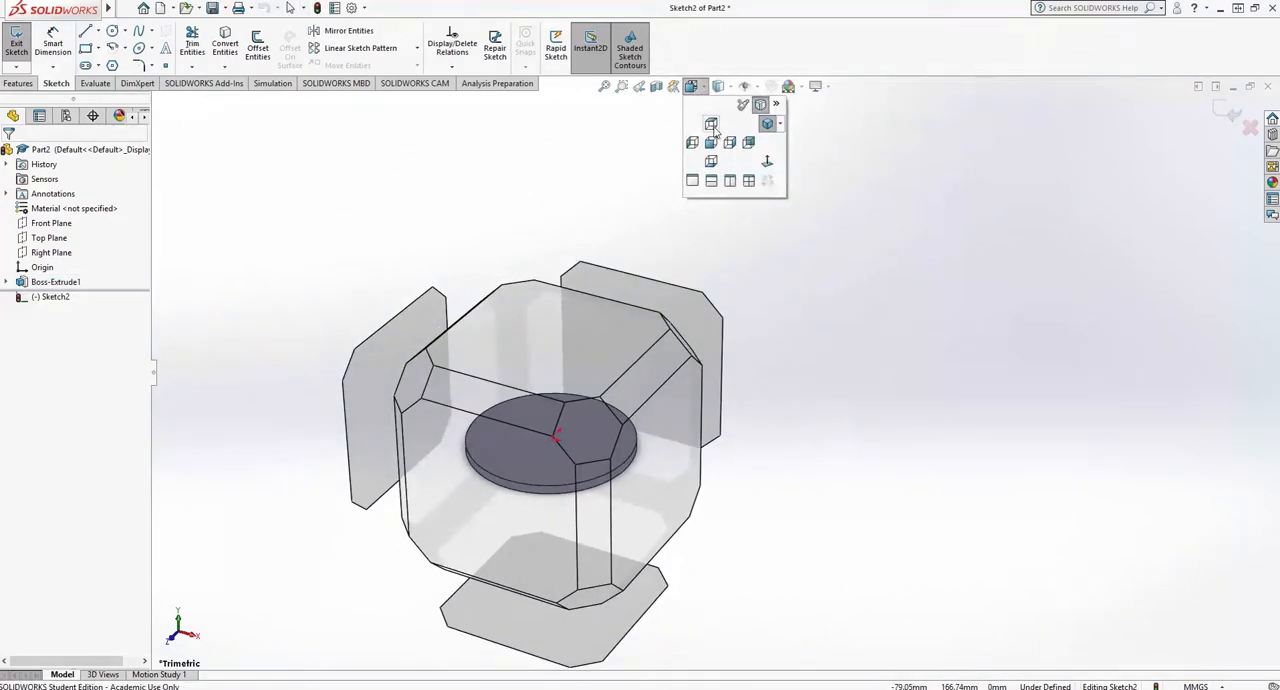
pyautogui.click(711, 124)
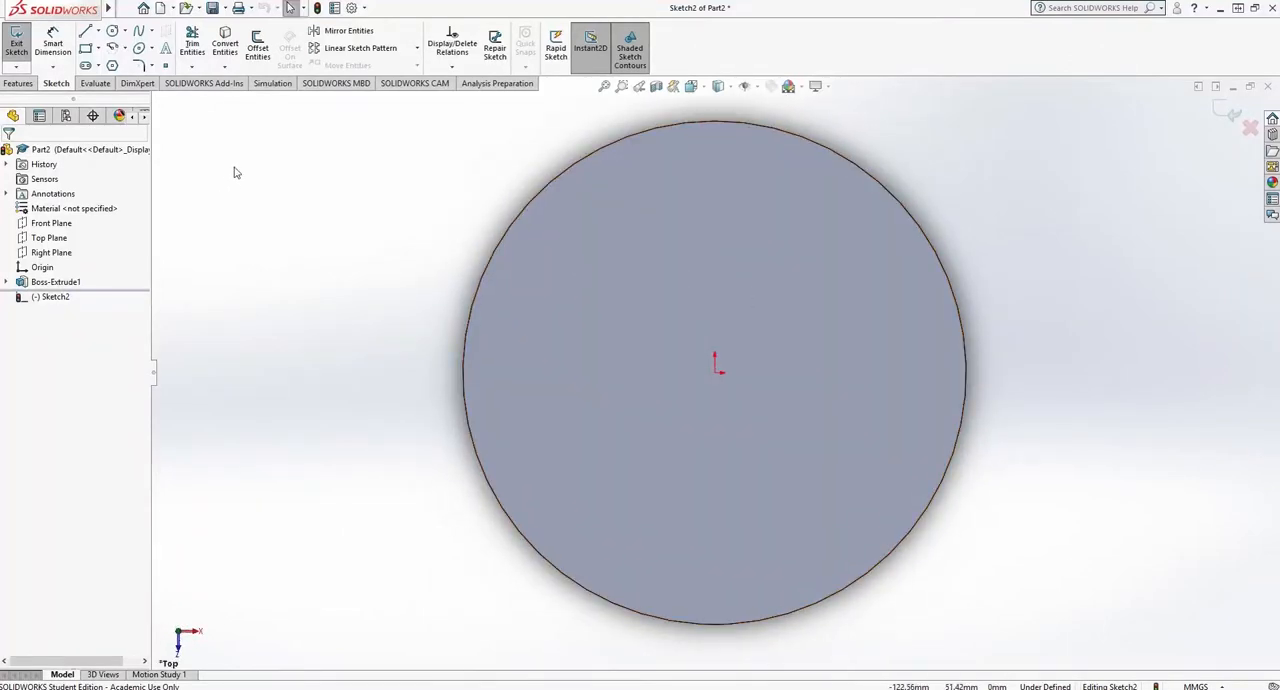
pyautogui.click(111, 31)
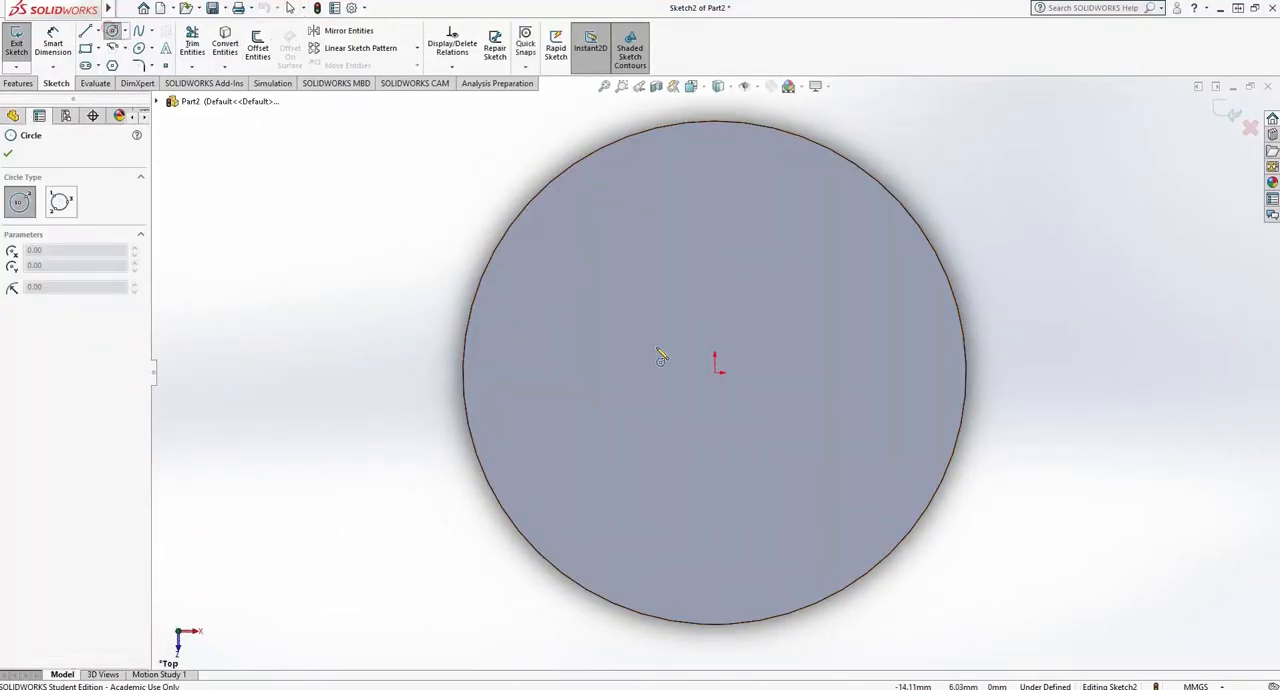
pyautogui.click(715, 373)
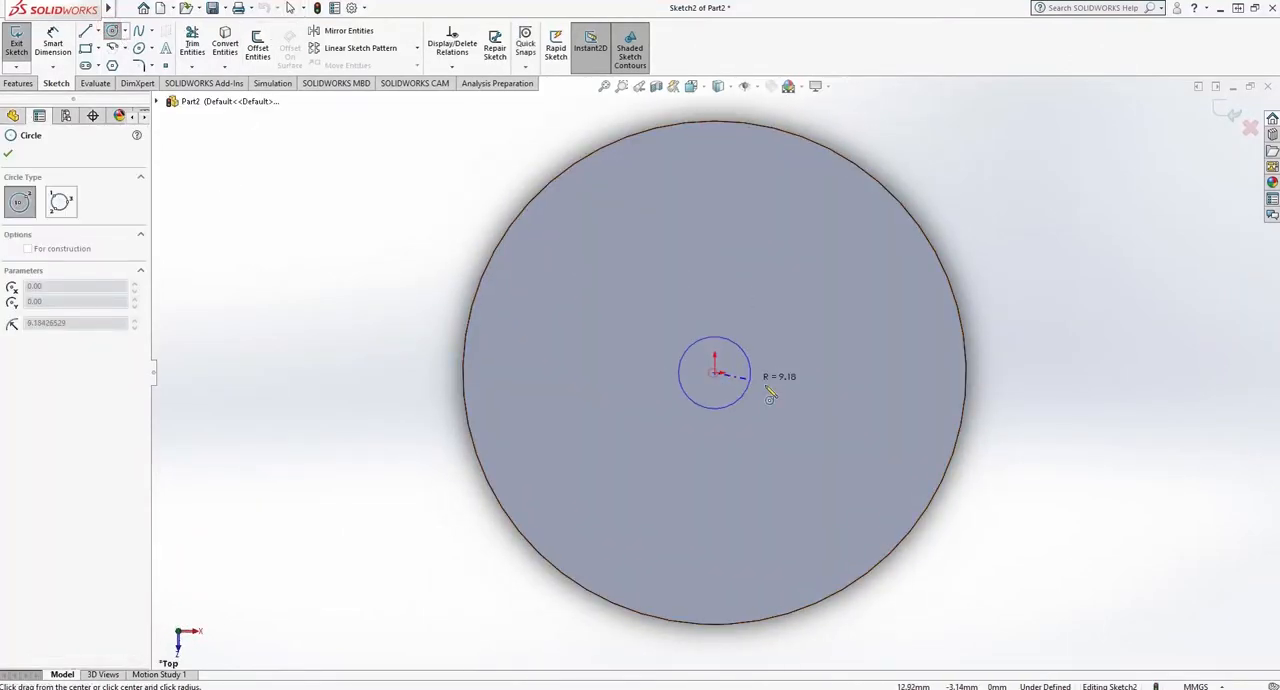
pyautogui.click(863, 437)
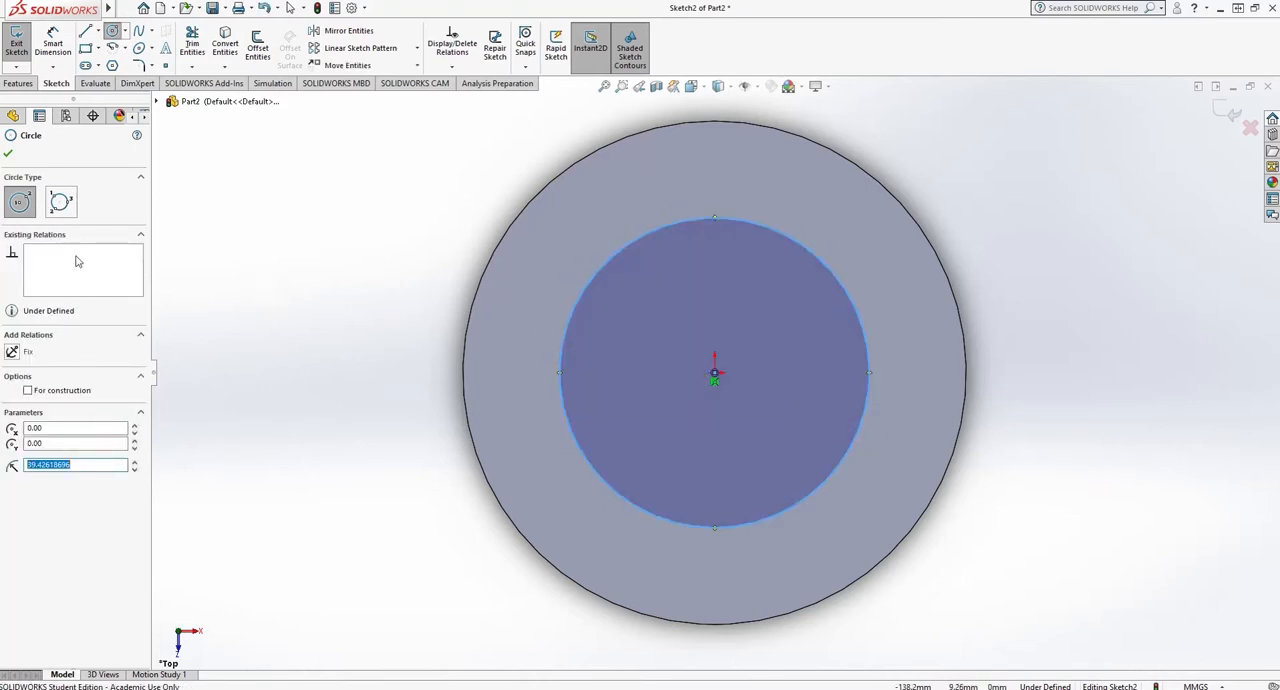
# - Dimension the inner circle's diameter on the disc face and set it to 75 mm
pyautogui.click(53, 42)
pyautogui.click(668, 228)
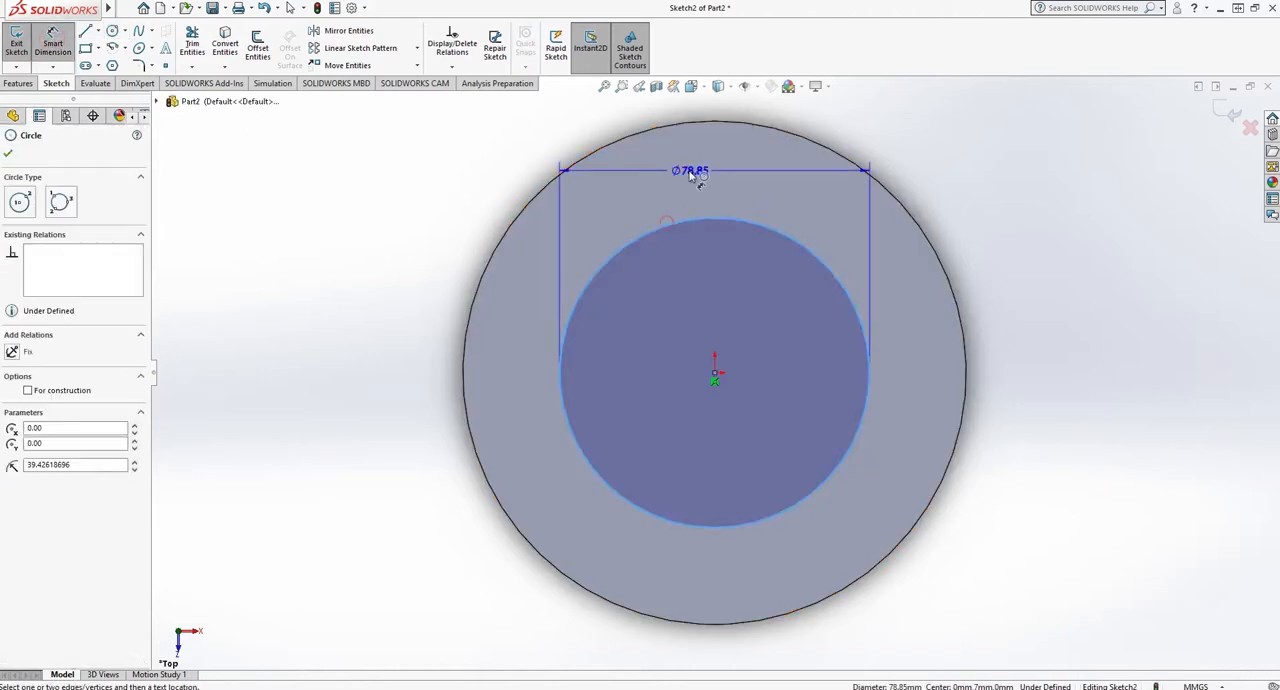
pyautogui.click(705, 190)
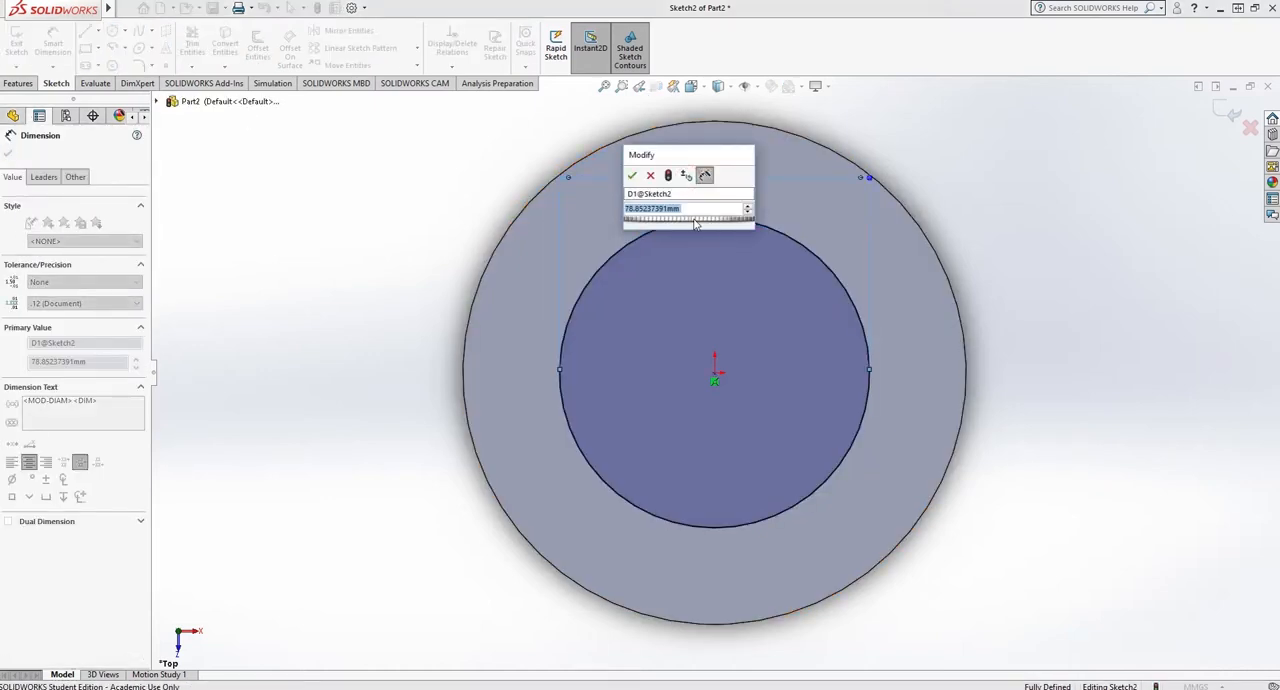
pyautogui.write('75')
pyautogui.press('Return')
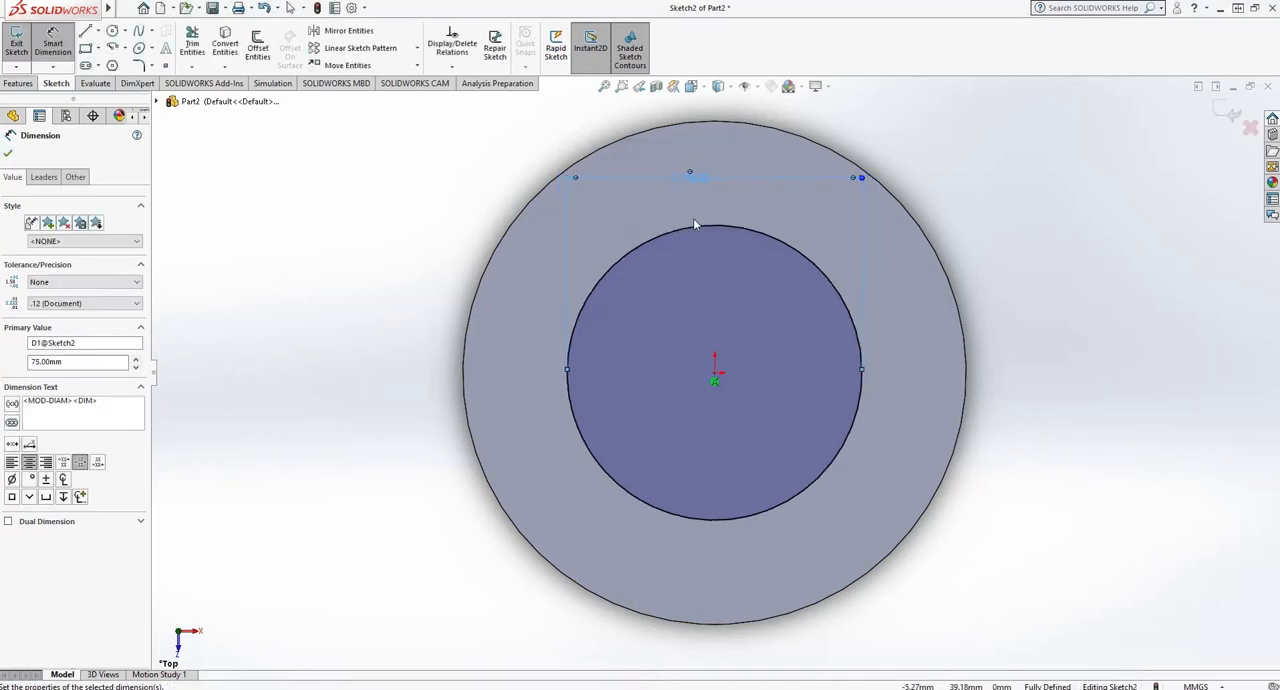
pyautogui.click(8, 153)
# - Offset the 75 mm circle inward by 5 mm to form a ring profile
pyautogui.click(257, 47)
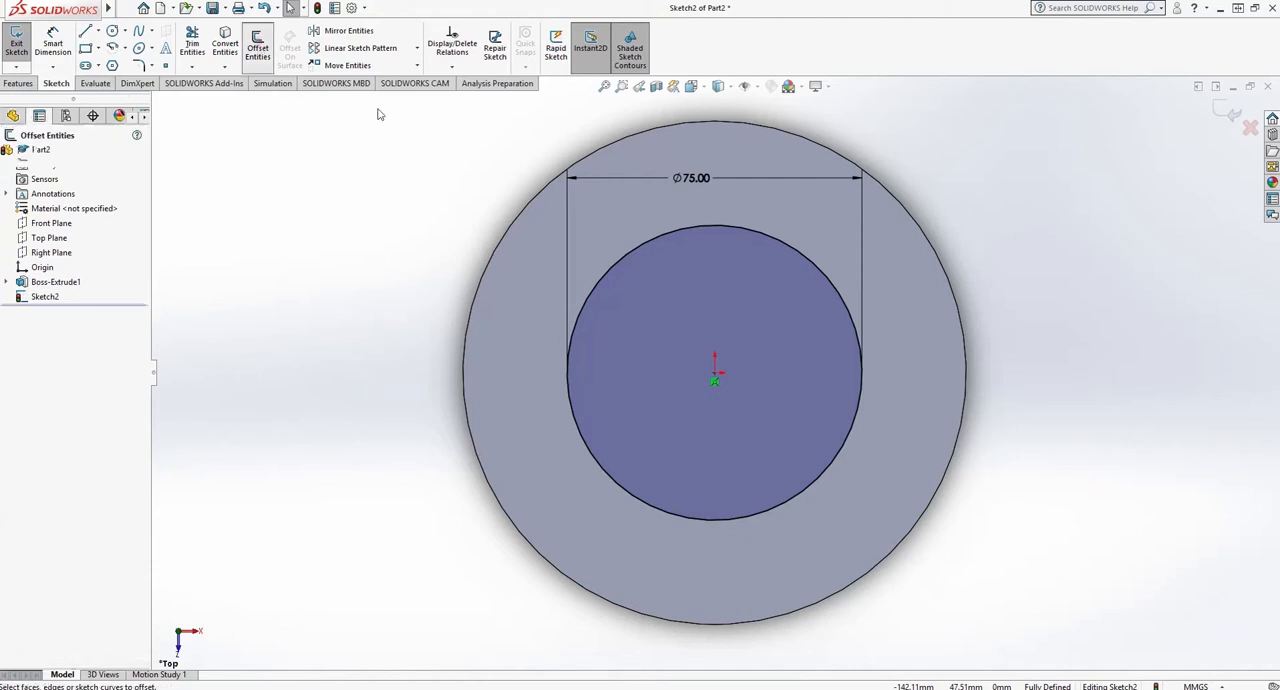
pyautogui.click(636, 245)
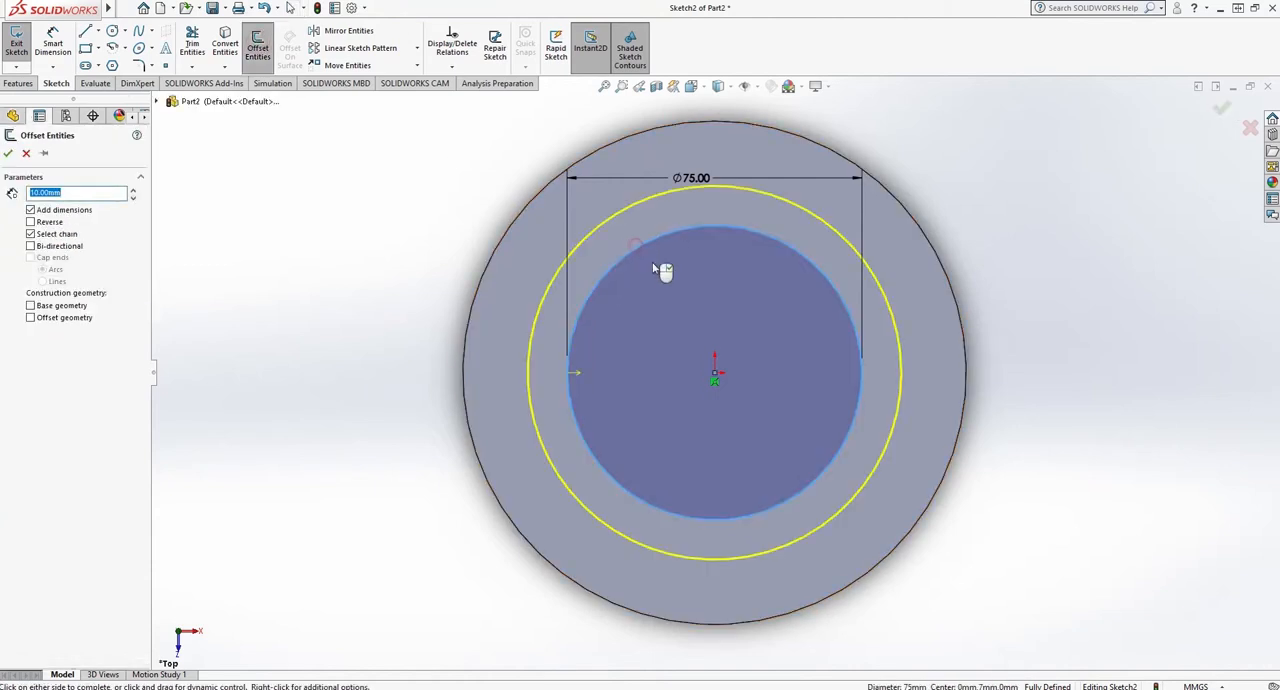
pyautogui.click(31, 222)
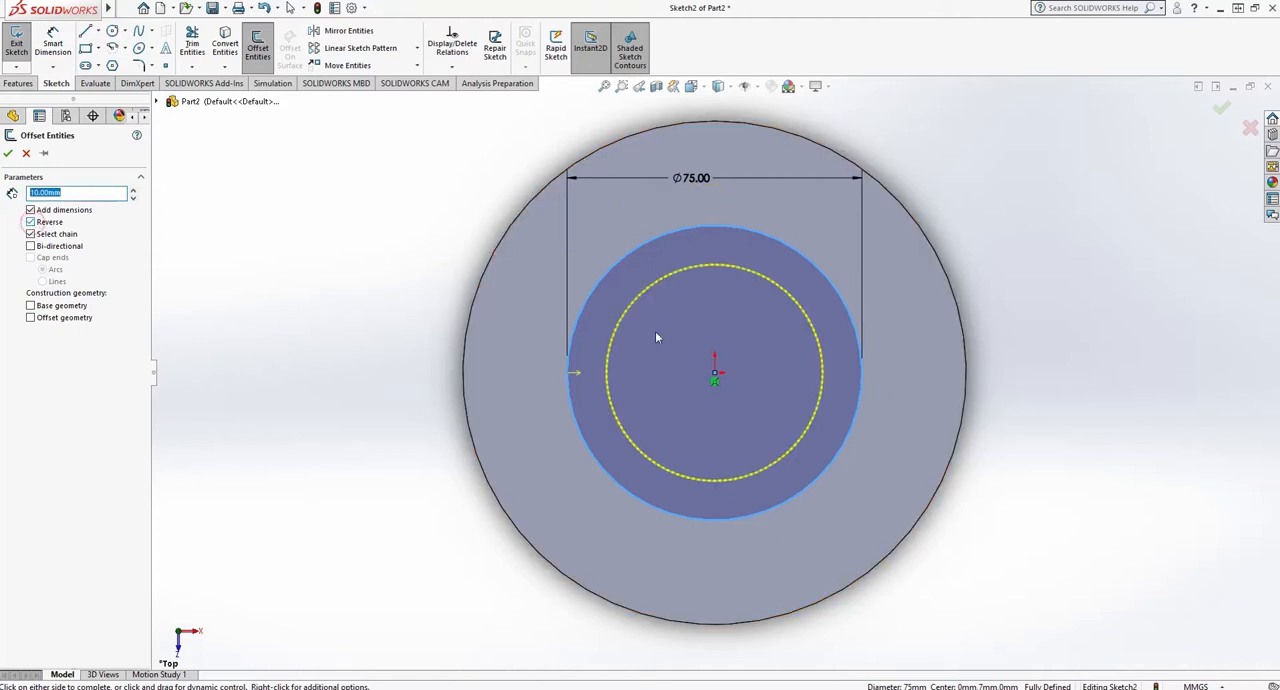
pyautogui.doubleClick(81, 193)
pyautogui.write('5')
pyautogui.press('Return')
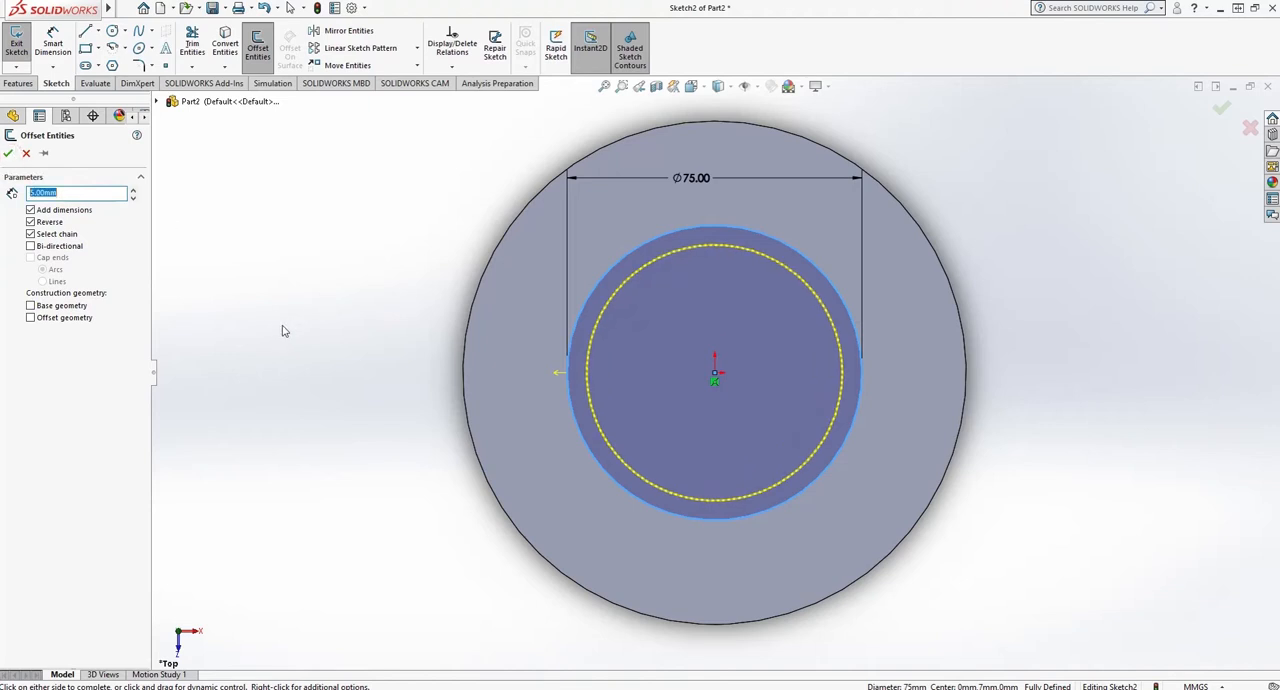
pyautogui.click(9, 154)
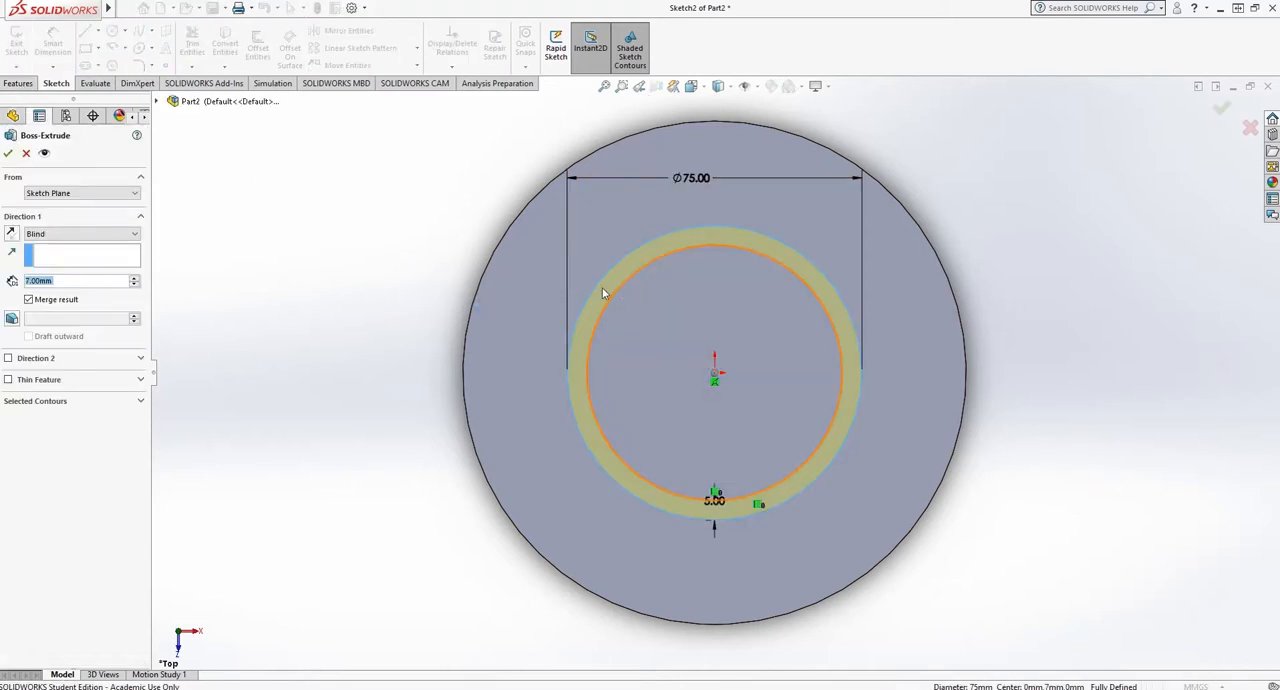
# - Extrude the ring profile as a blind boss 12 mm upward from the disc's upper face
pyautogui.click(707, 90)
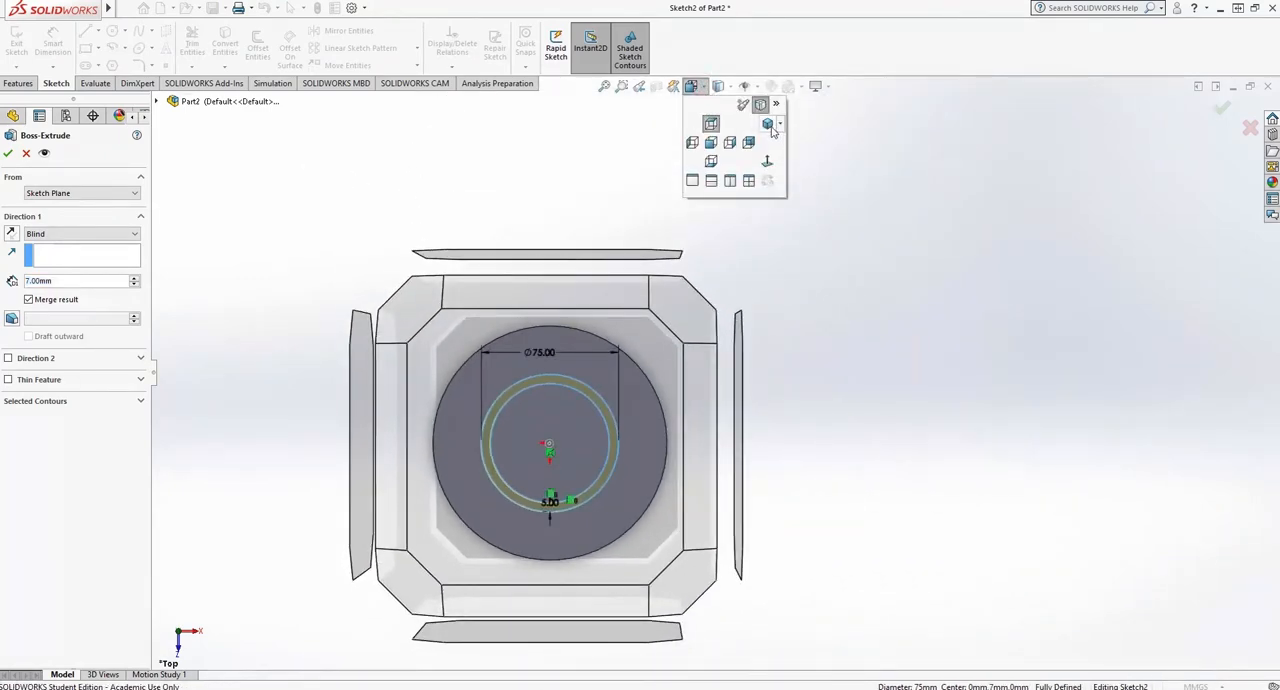
pyautogui.click(769, 125)
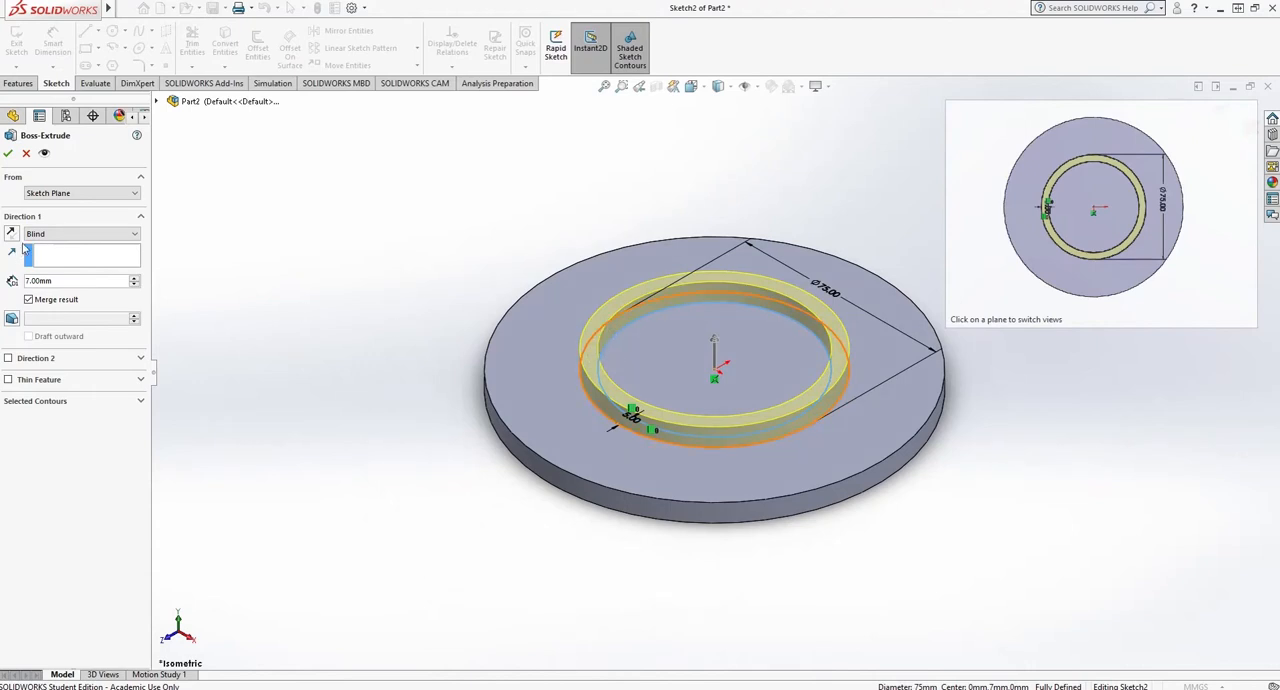
pyautogui.click(60, 281)
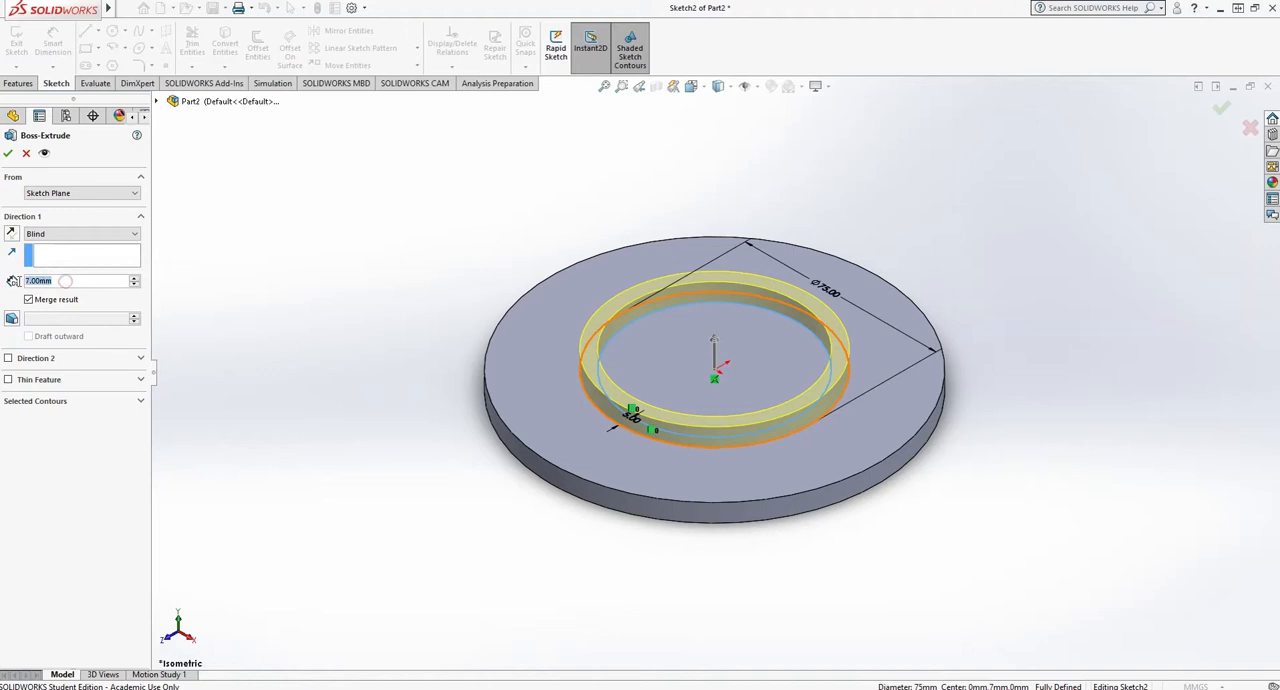
pyautogui.write('12')
pyautogui.press('Return')
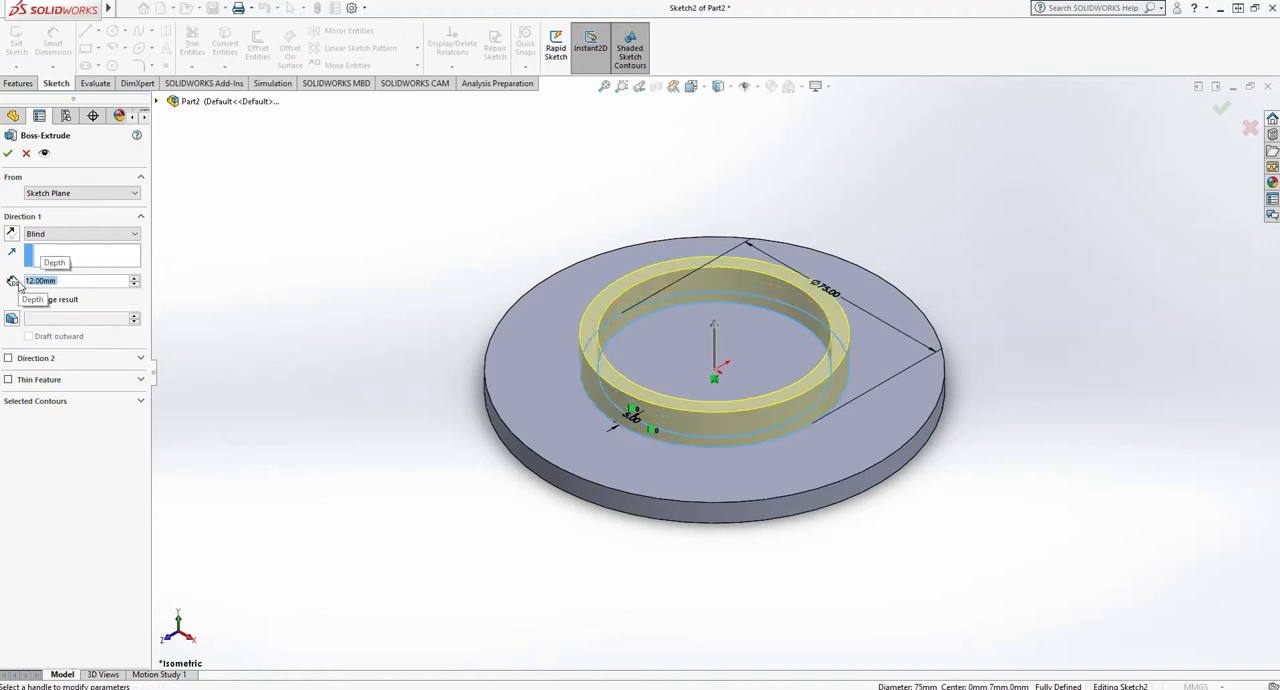
pyautogui.click(8, 155)
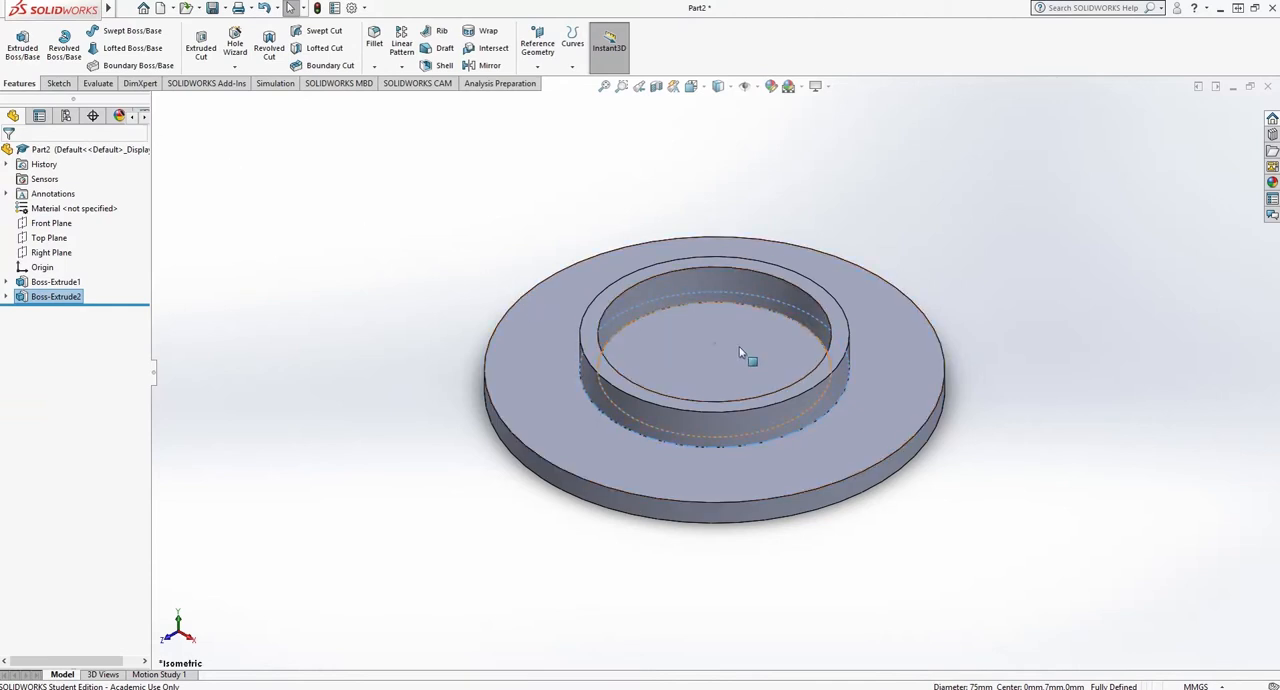
# - Start an extruded cut on the disc's upper face and sketch a circle centred on the origin with a radius of about 15 mm
pyautogui.click(200, 45)
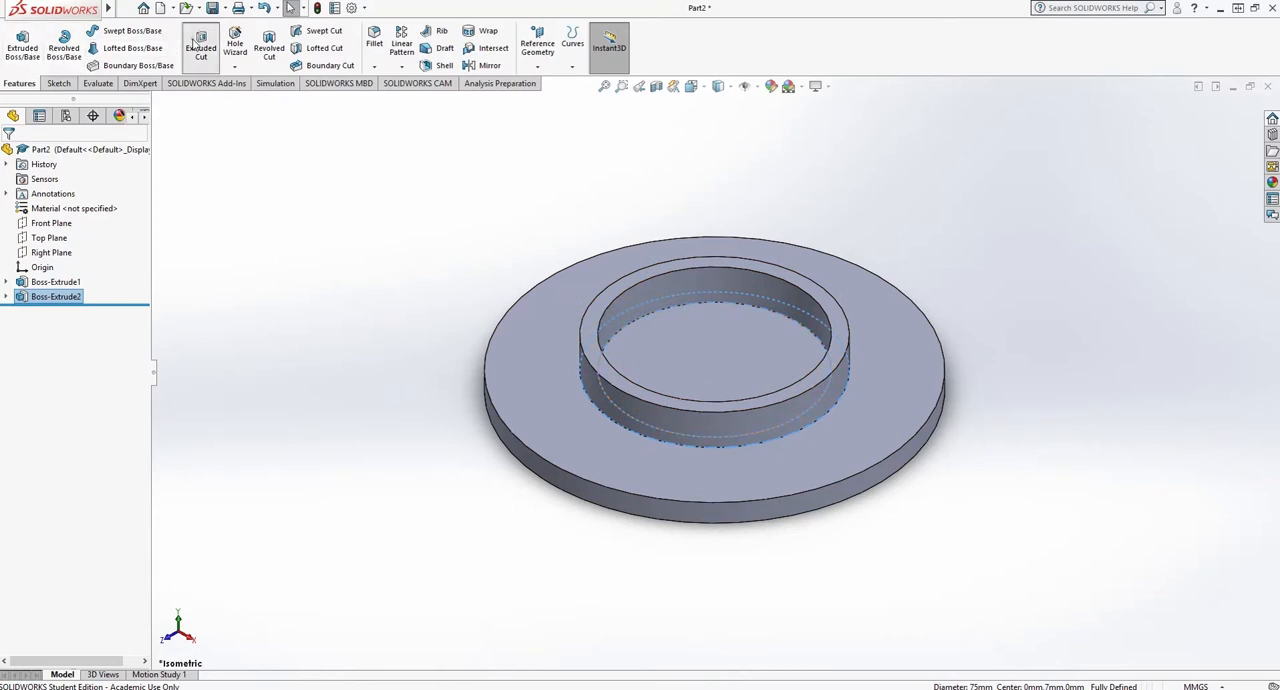
pyautogui.click(519, 356)
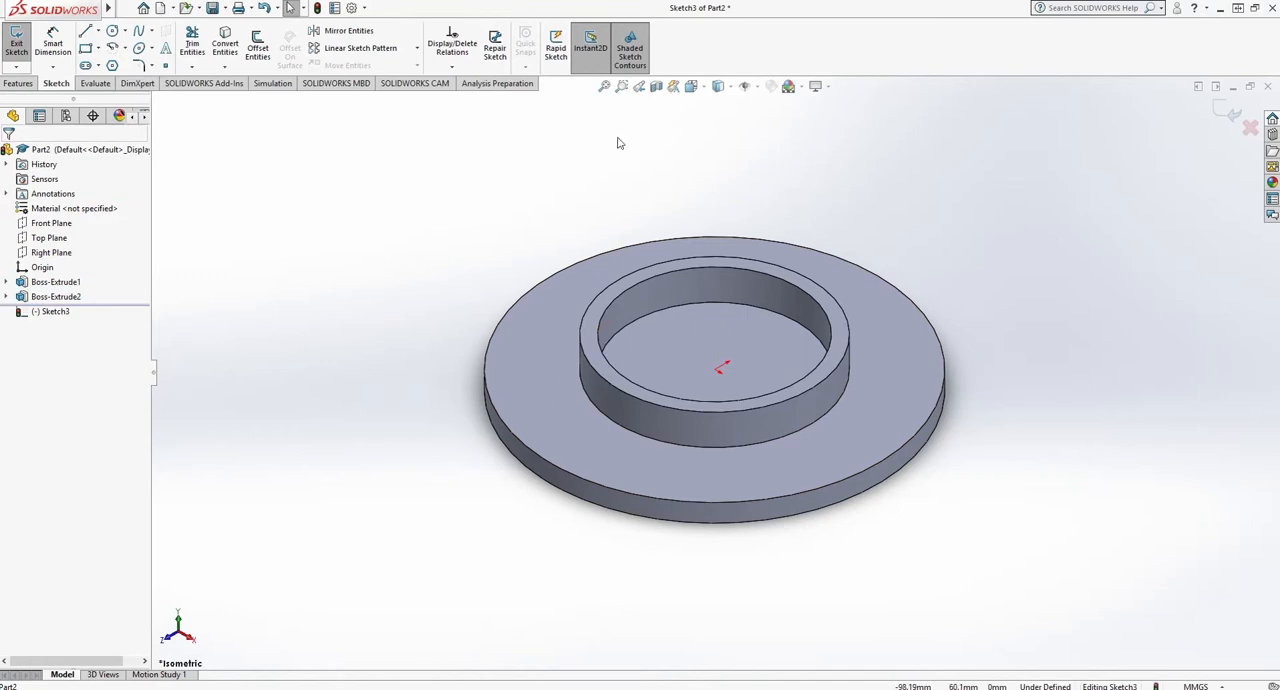
pyautogui.click(691, 87)
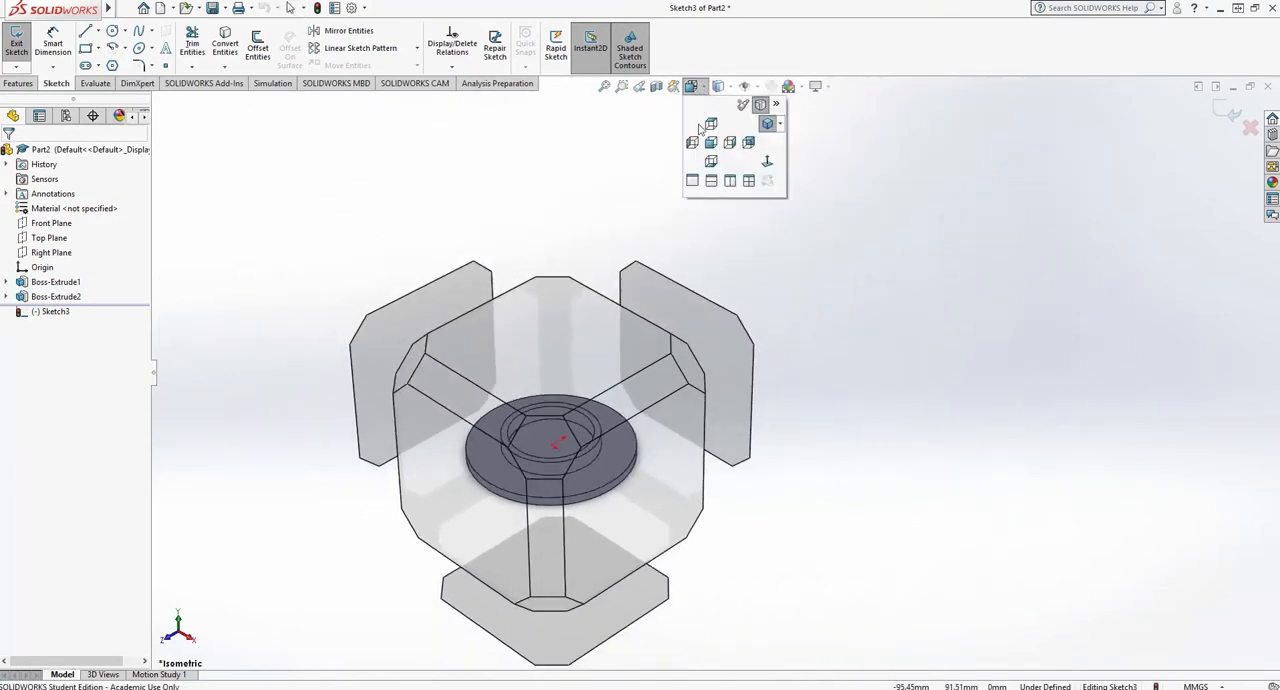
pyautogui.click(703, 126)
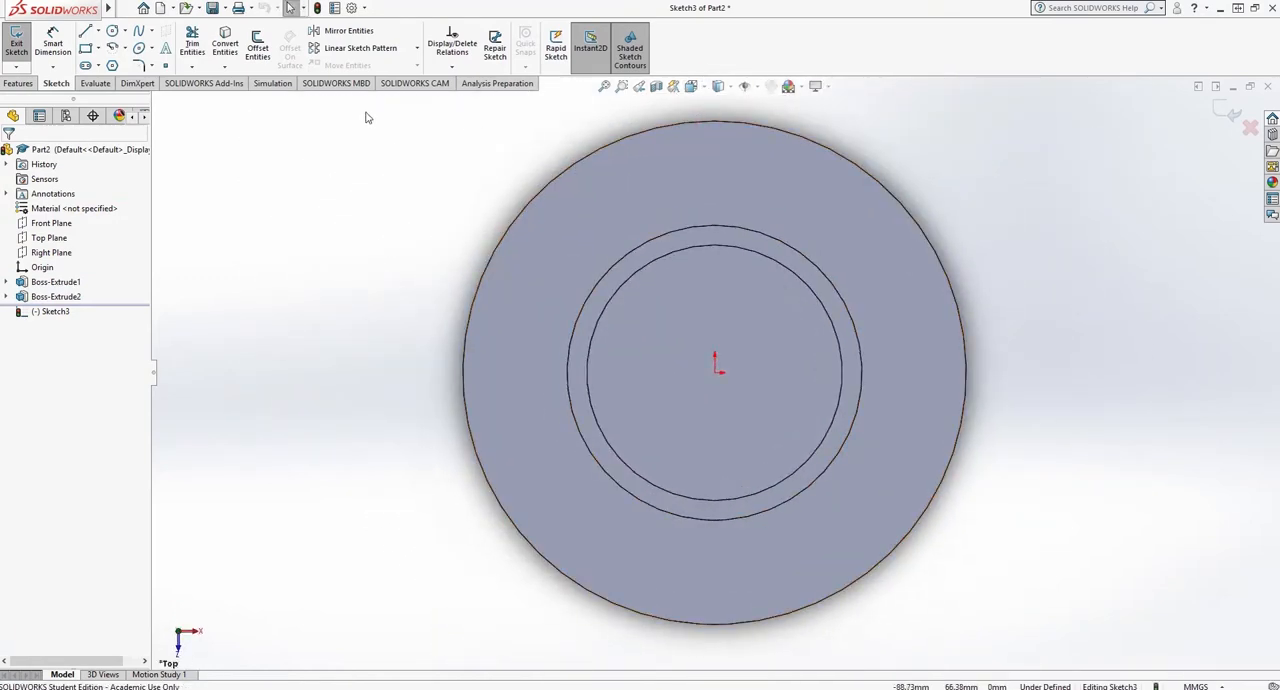
pyautogui.click(112, 31)
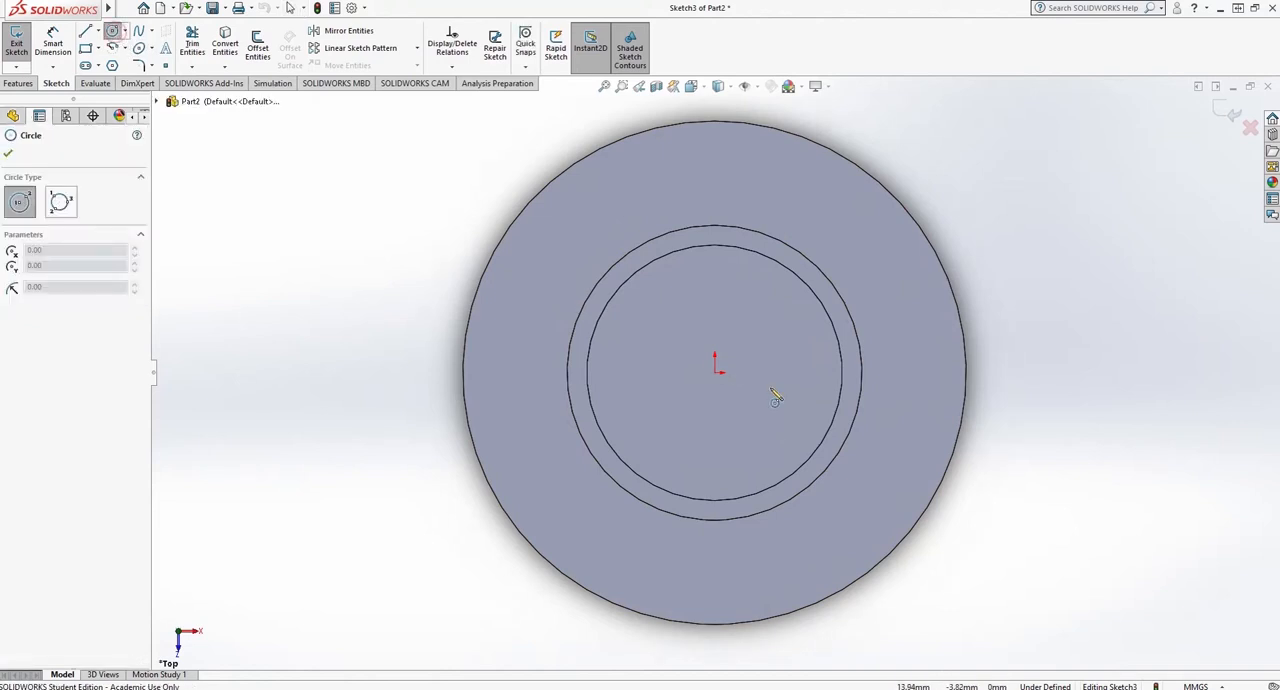
pyautogui.click(715, 373)
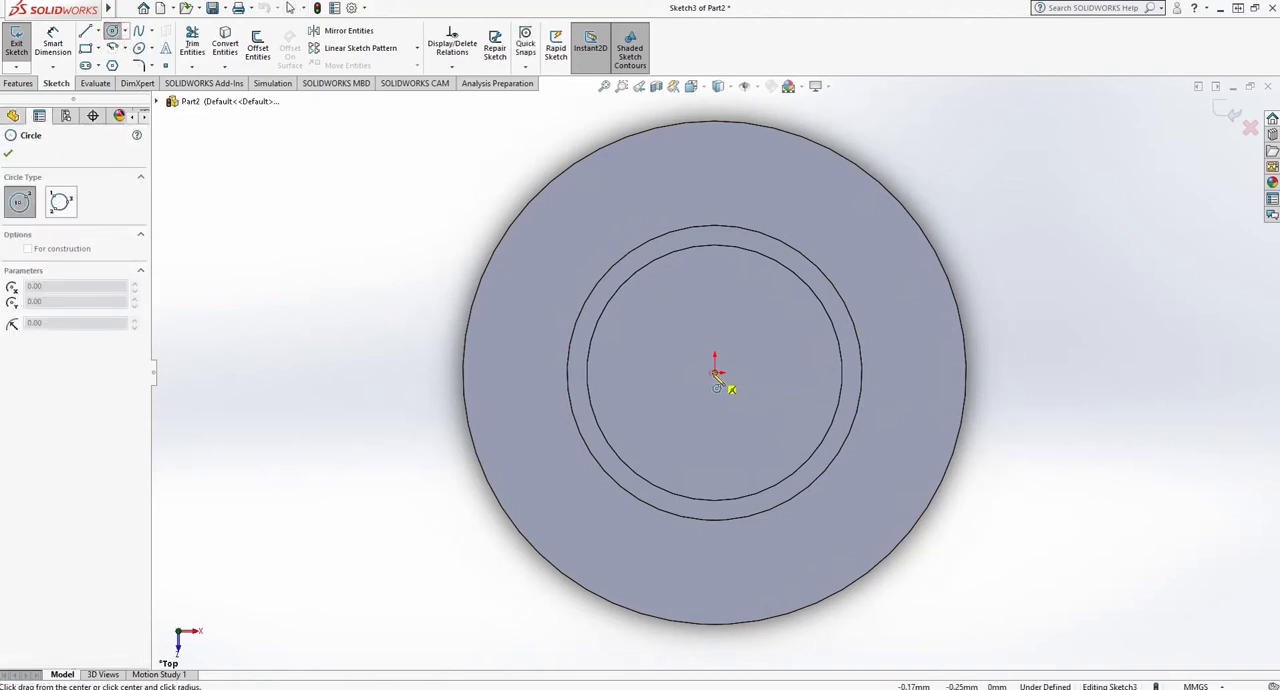
pyautogui.click(768, 400)
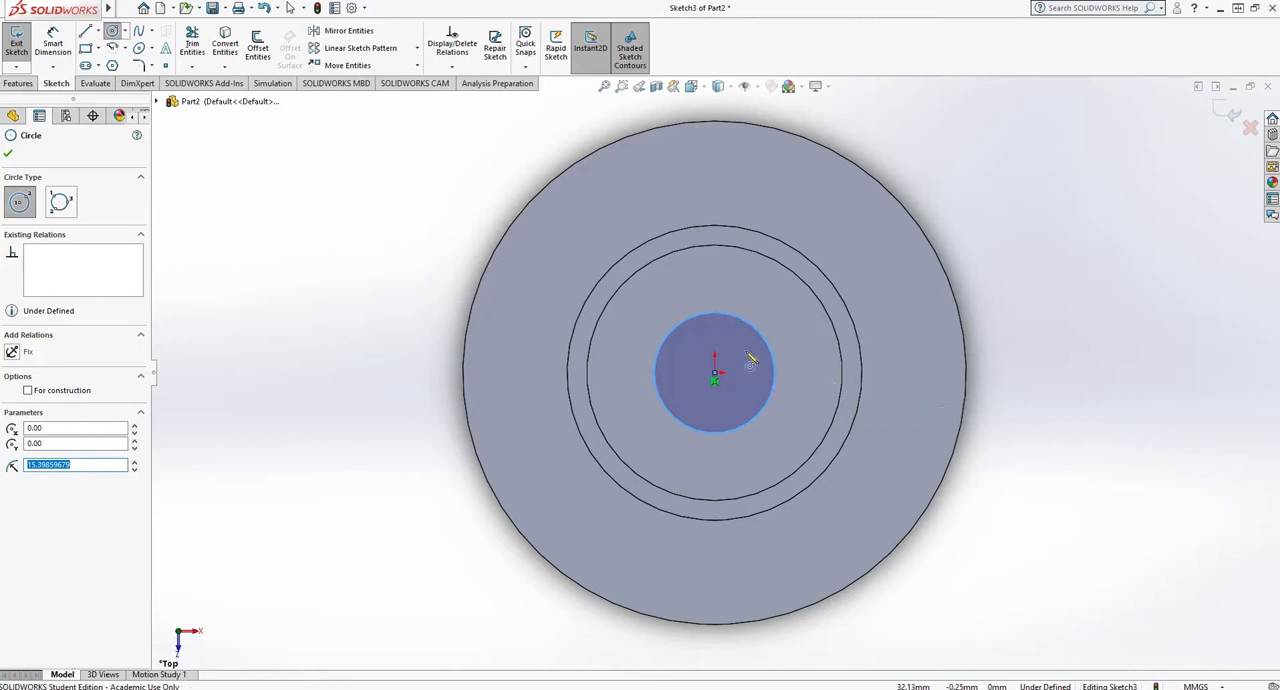
# - Dimension the central circle's diameter and set it to 25 mm
pyautogui.click(45, 32)
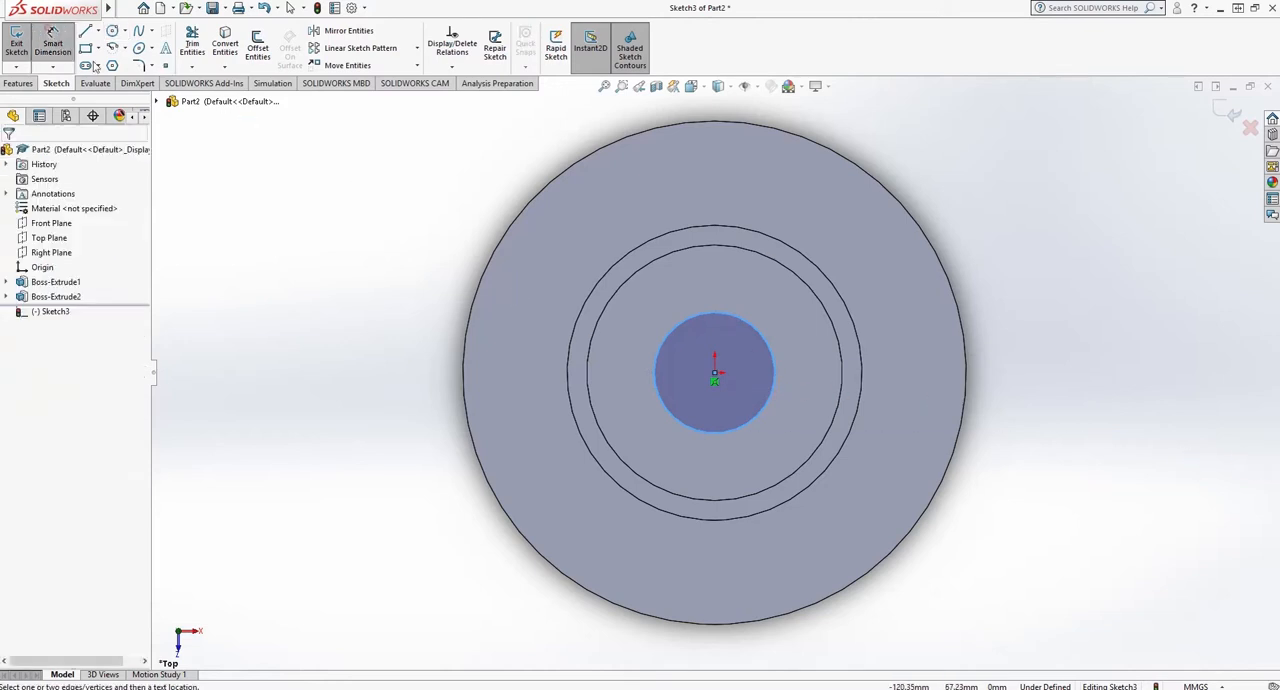
pyautogui.click(697, 310)
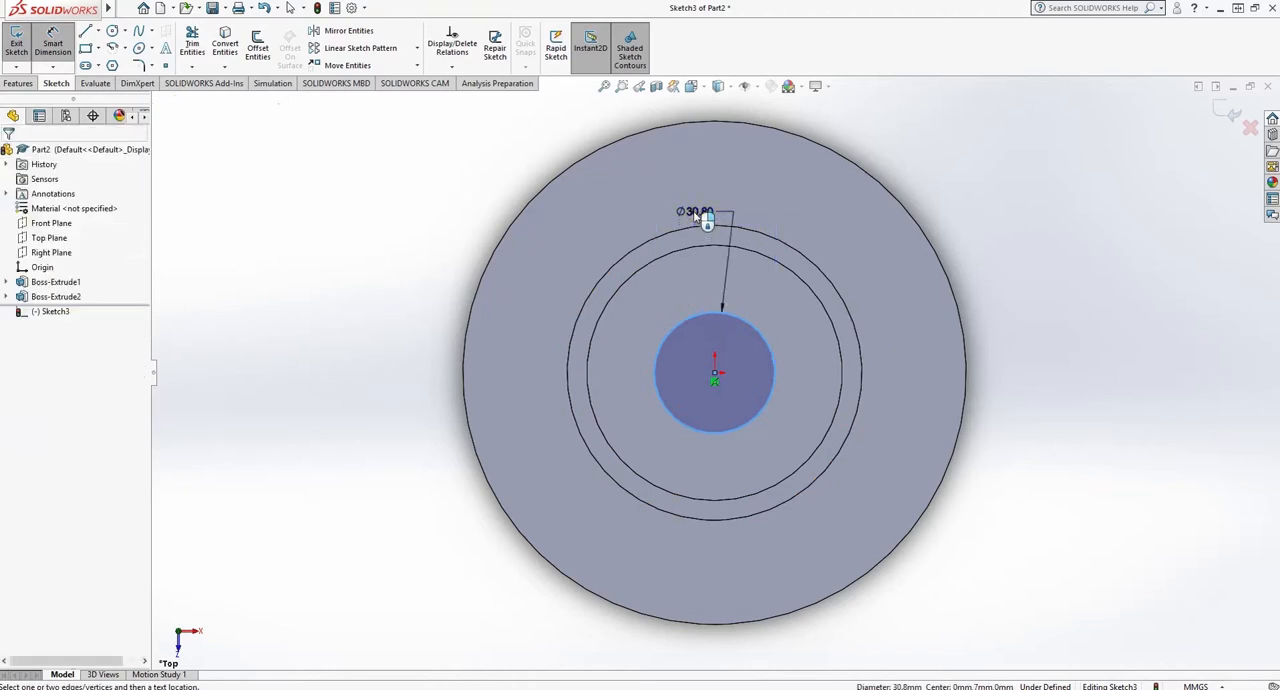
pyautogui.click(705, 215)
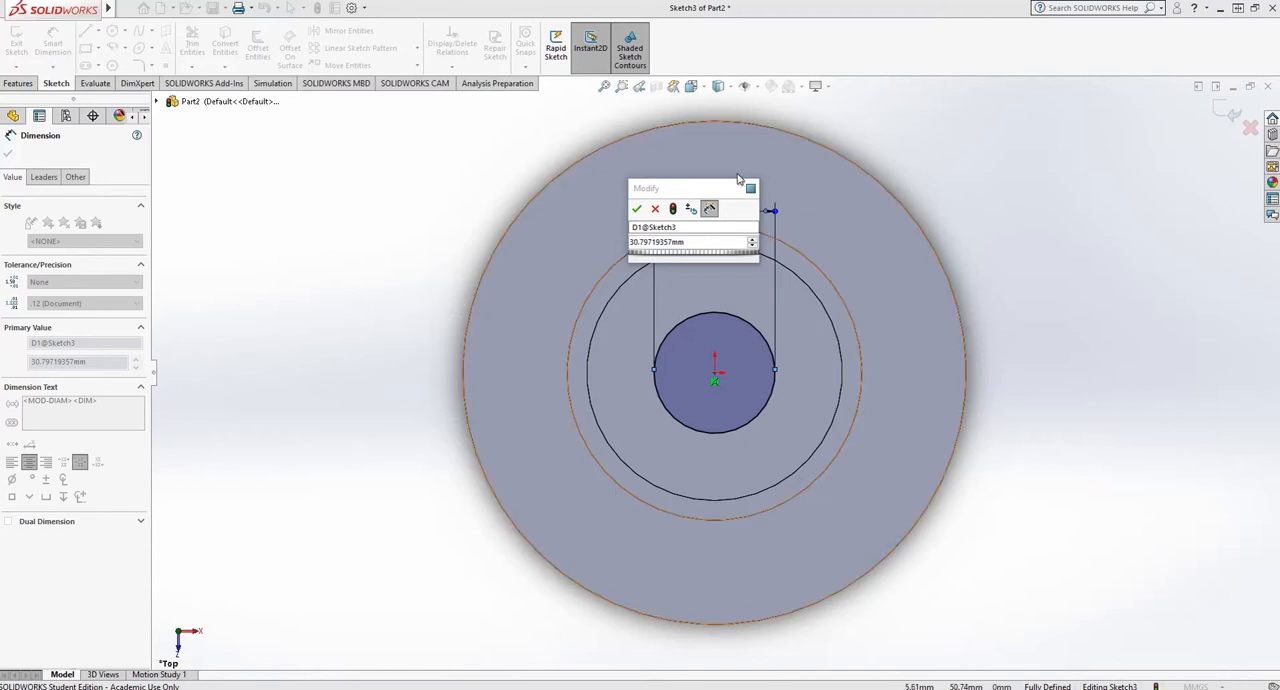
pyautogui.click(695, 243)
pyautogui.write('25')
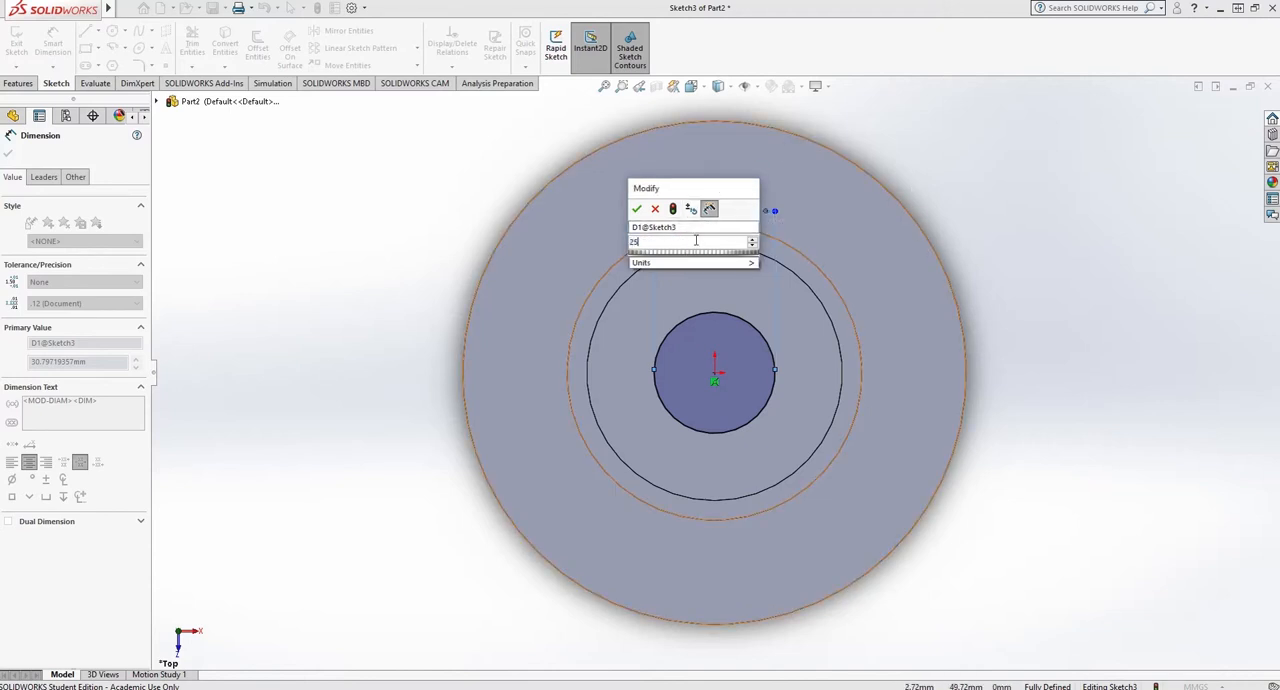
pyautogui.press('Return')
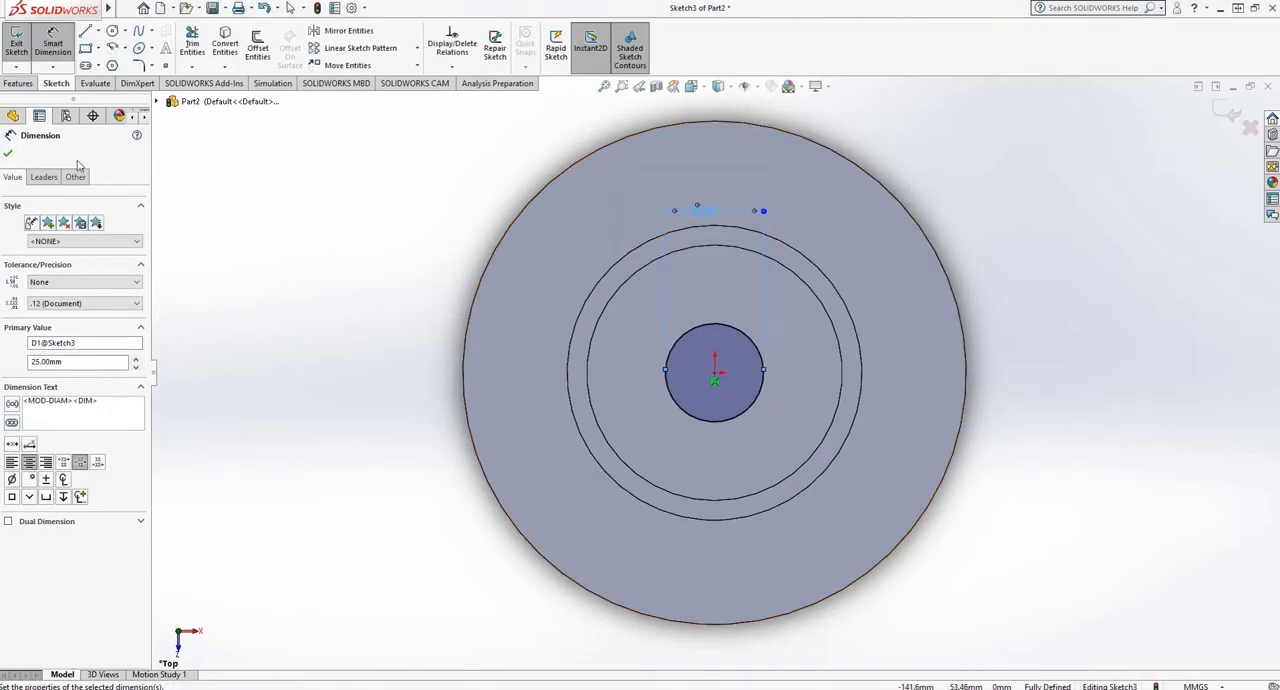
pyautogui.click(11, 156)
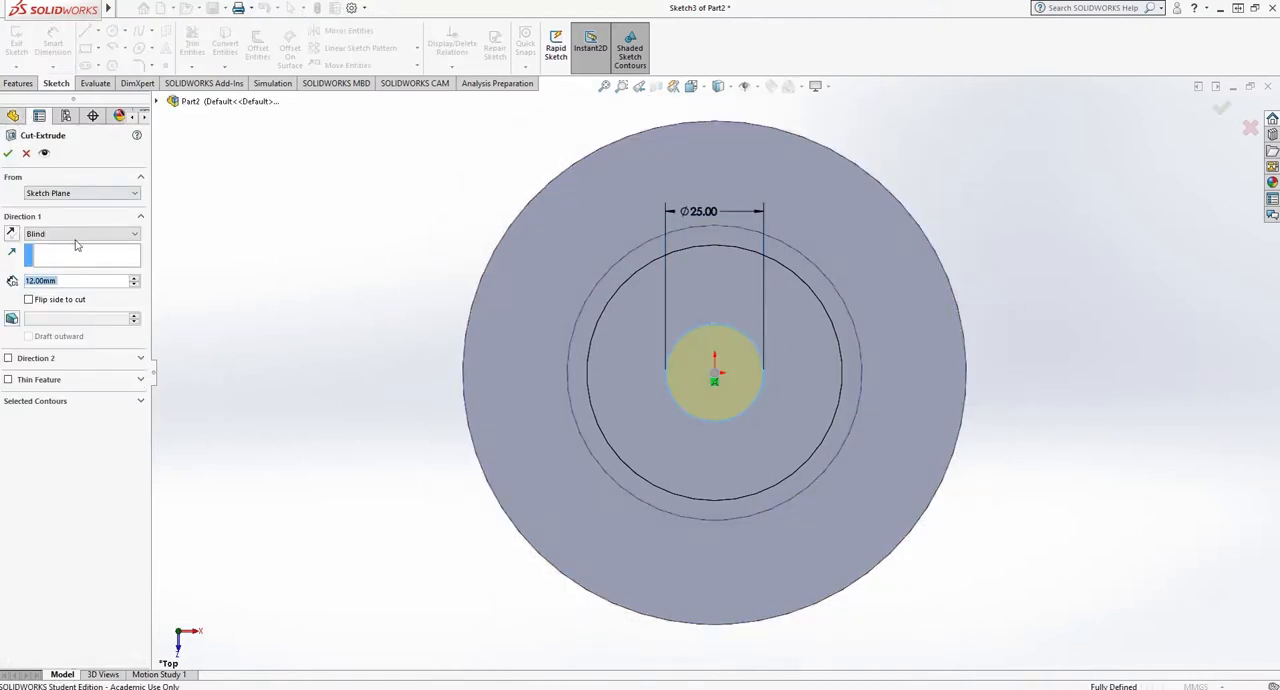
# - Finish the sketch and cut the 25 mm circle through all to make a central hole
pyautogui.click(57, 234)
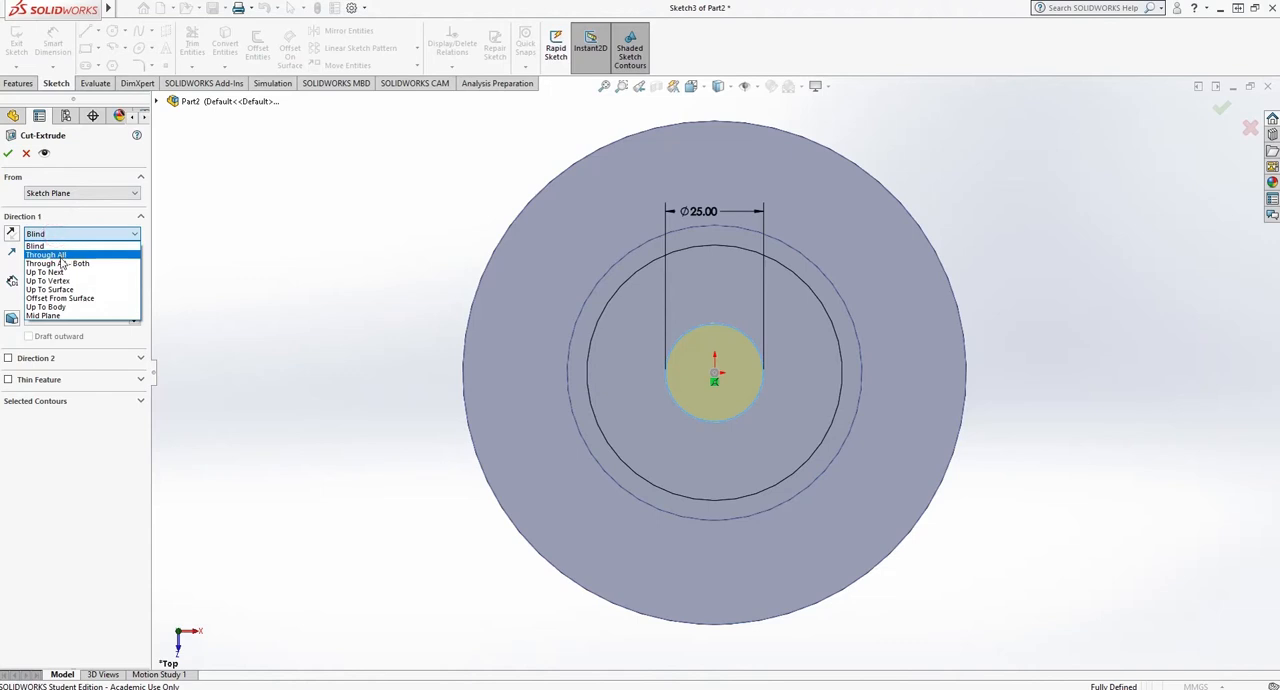
pyautogui.click(62, 255)
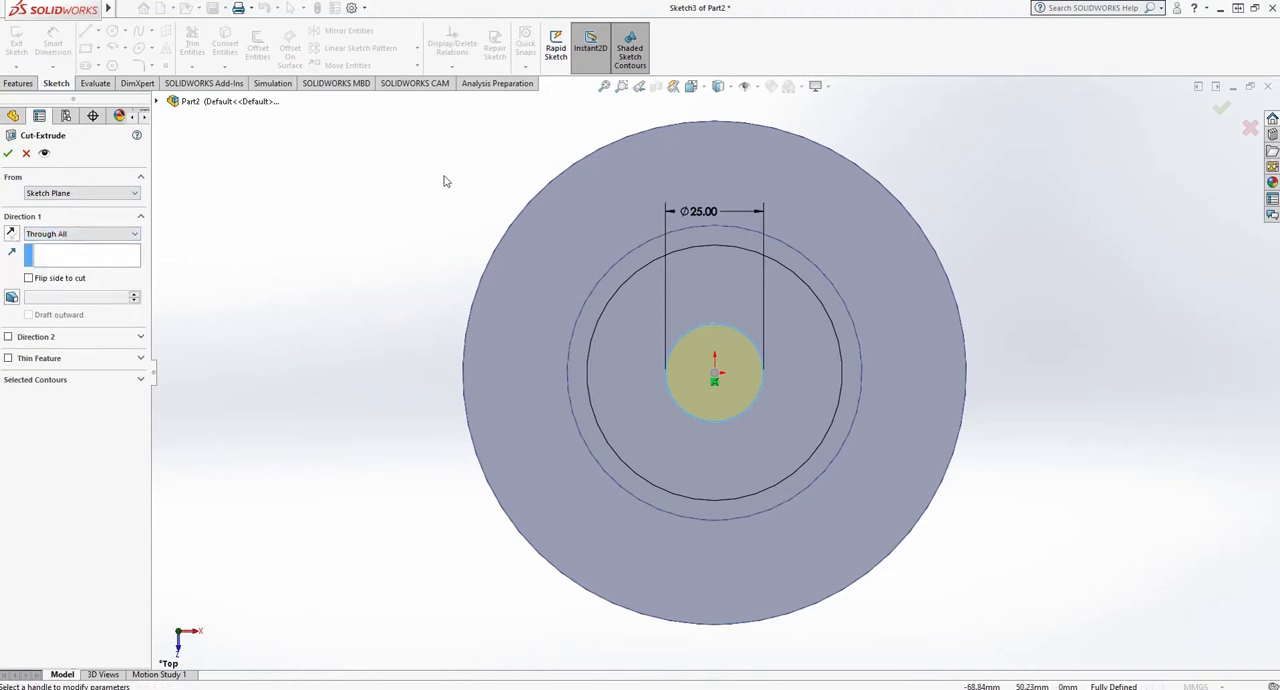
pyautogui.click(703, 91)
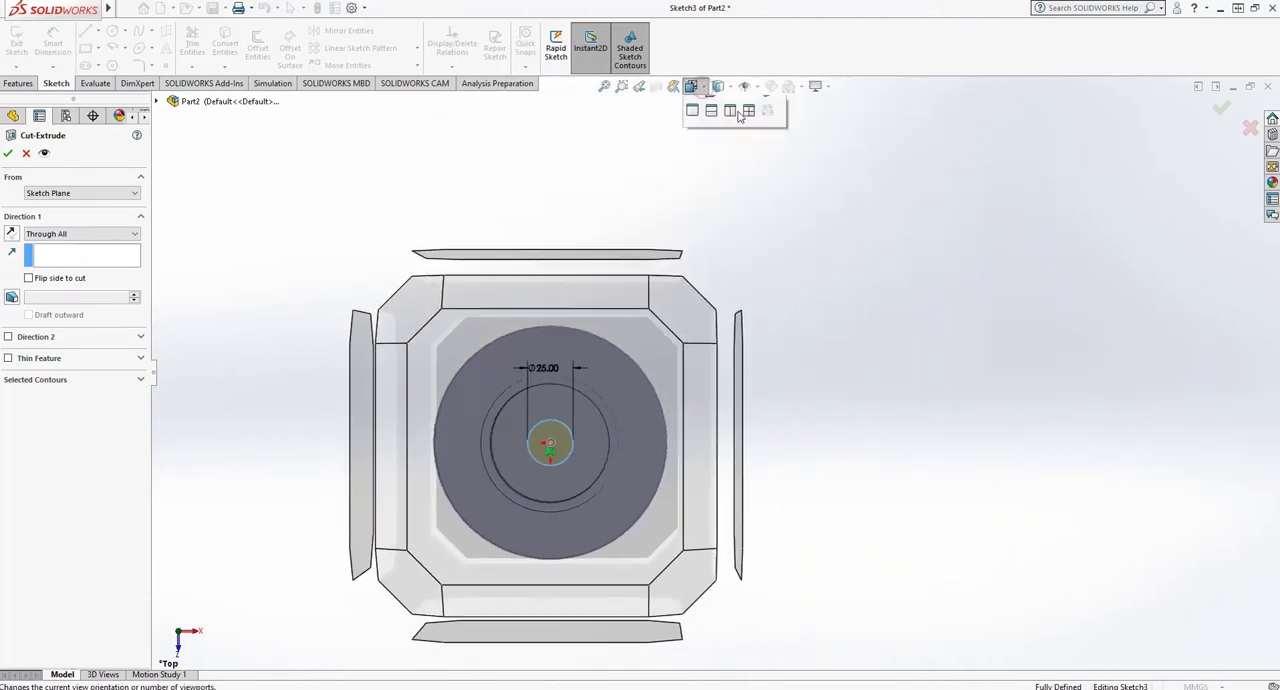
pyautogui.click(774, 127)
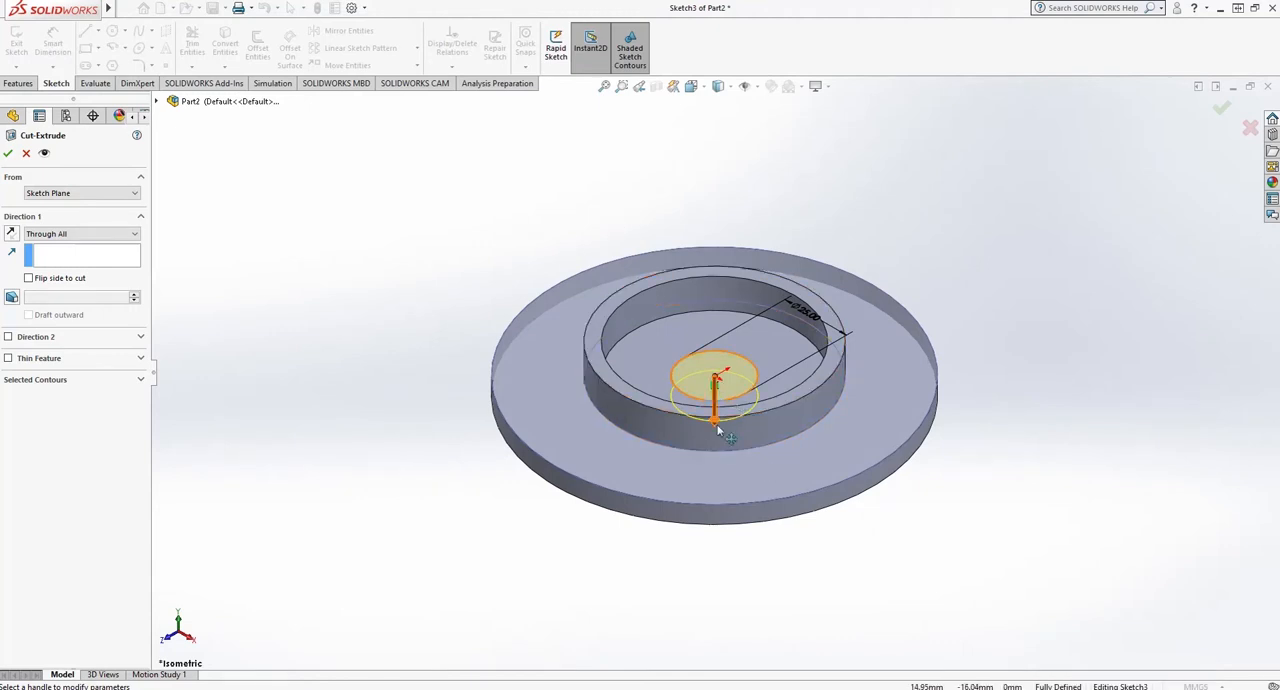
pyautogui.click(8, 153)
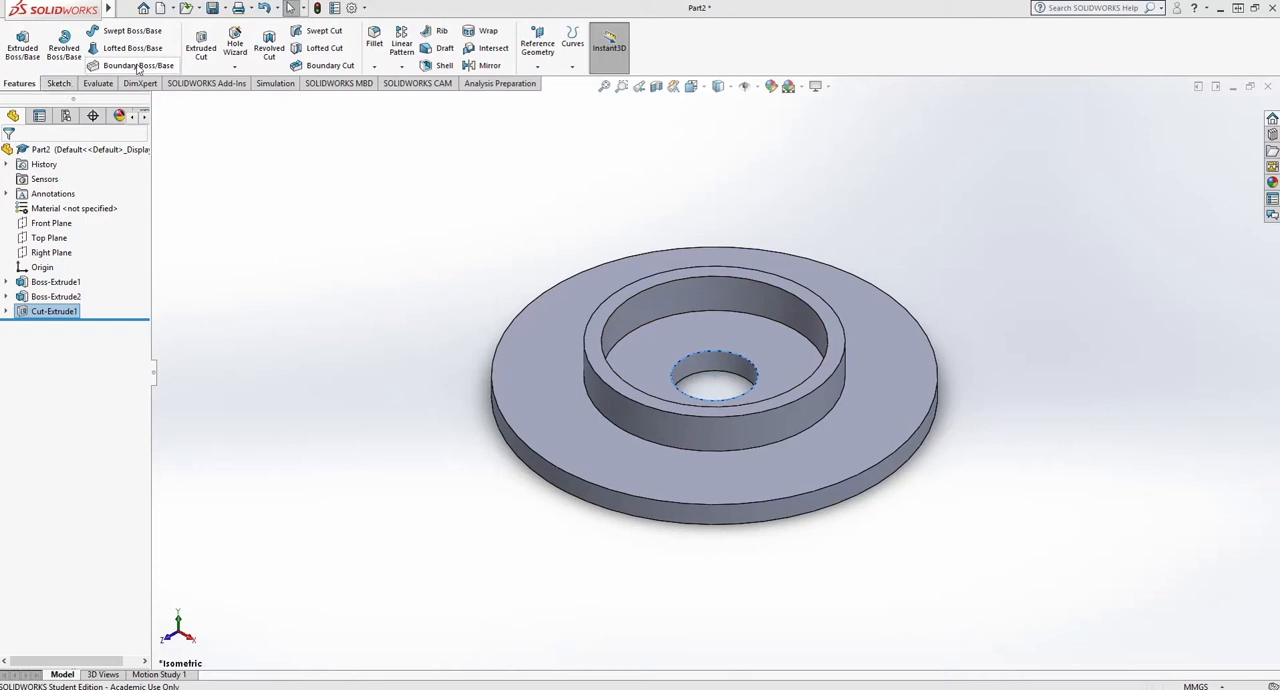
# - Fillet the edges of the ring's top face and the disc's outer cylindrical face with a 2 mm radius
pyautogui.click(372, 40)
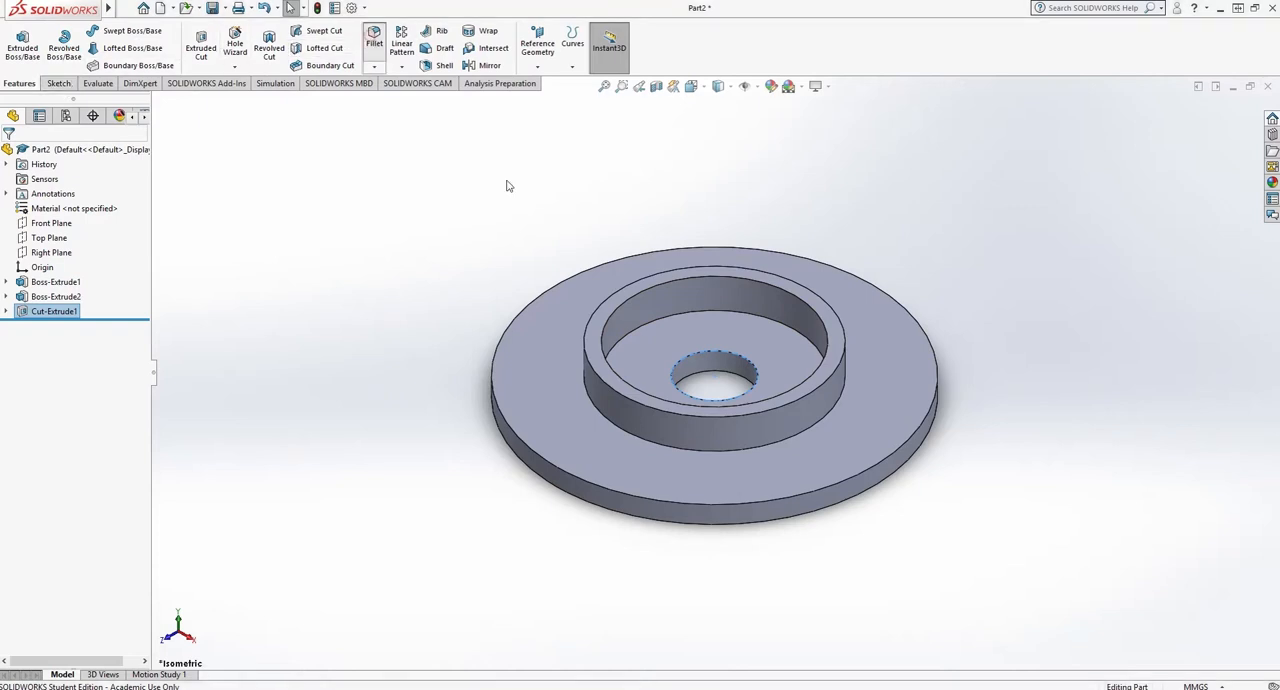
pyautogui.click(594, 357)
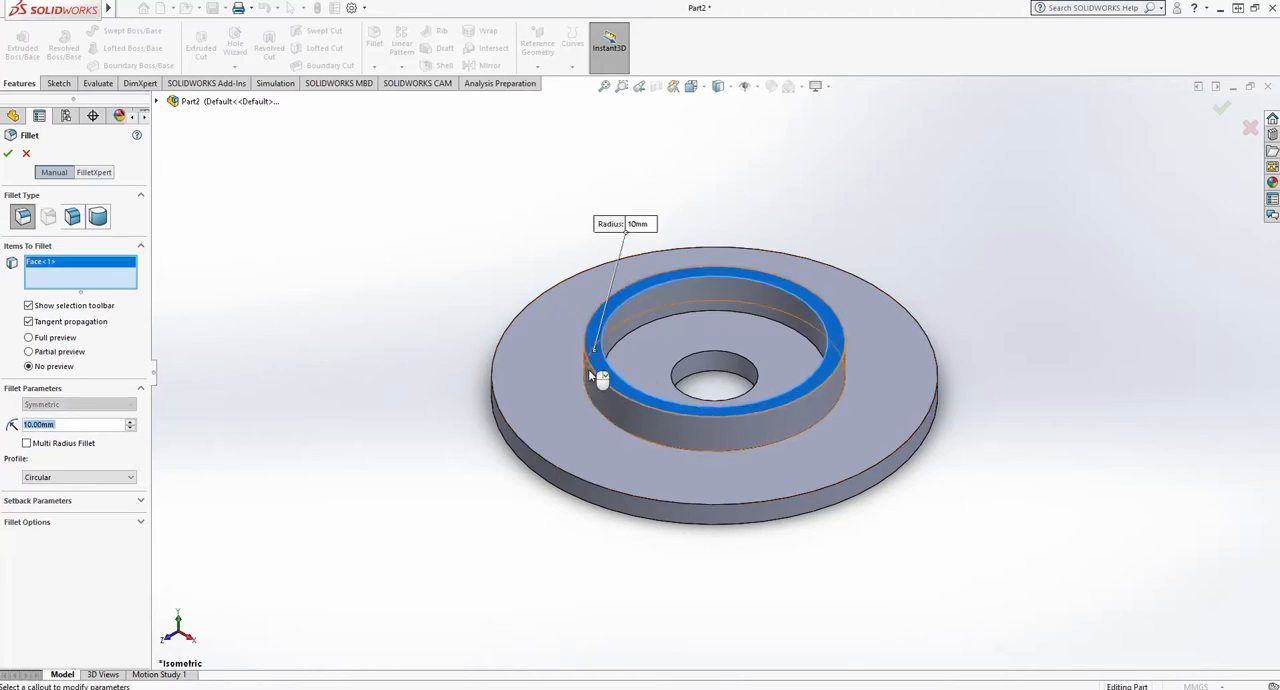
pyautogui.click(534, 463)
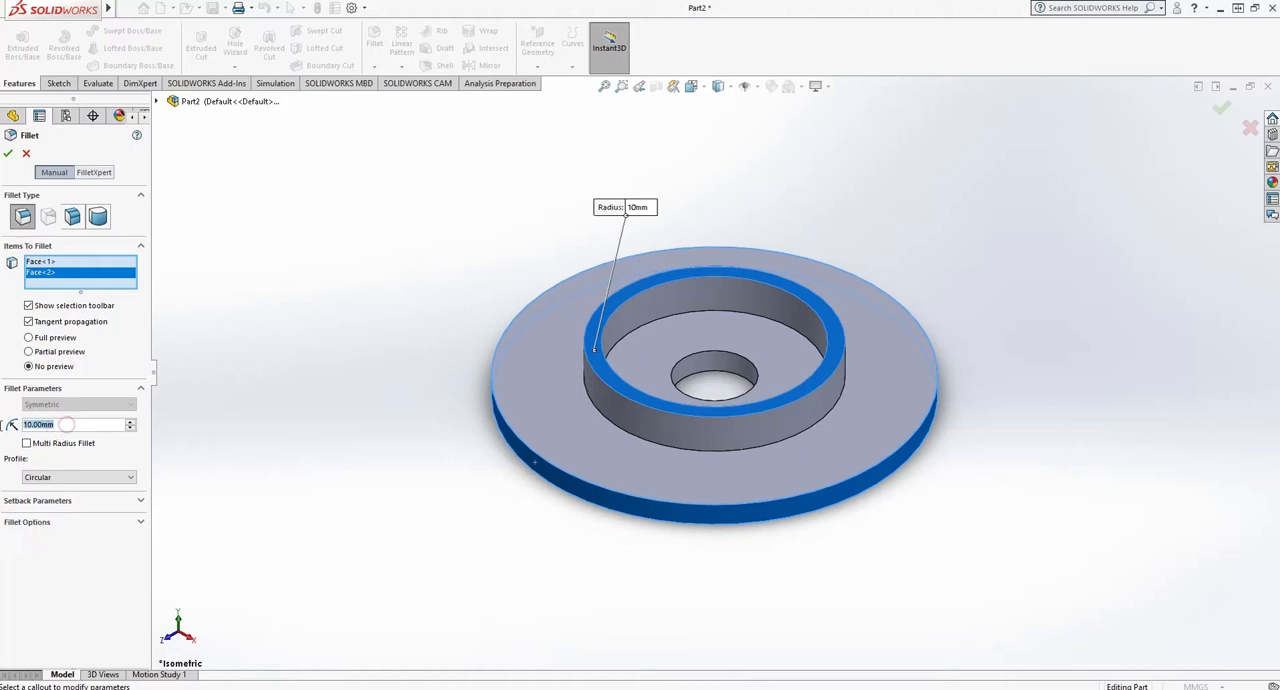
pyautogui.write('2')
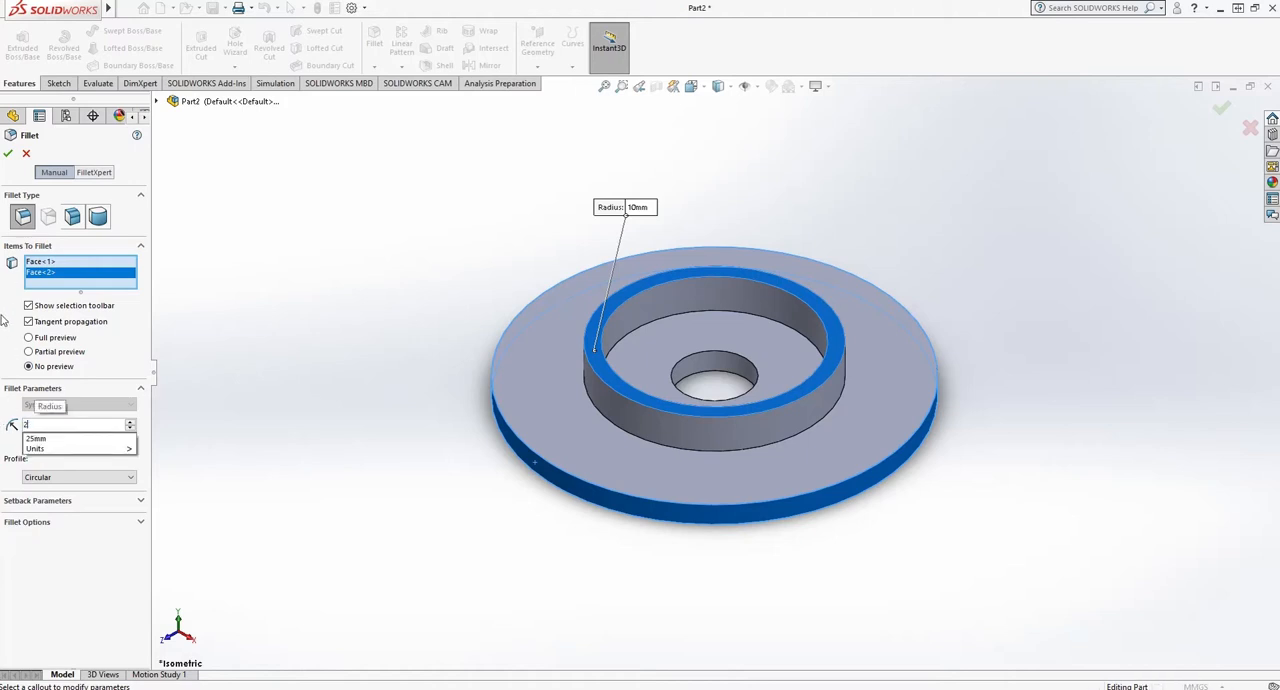
pyautogui.click(8, 157)
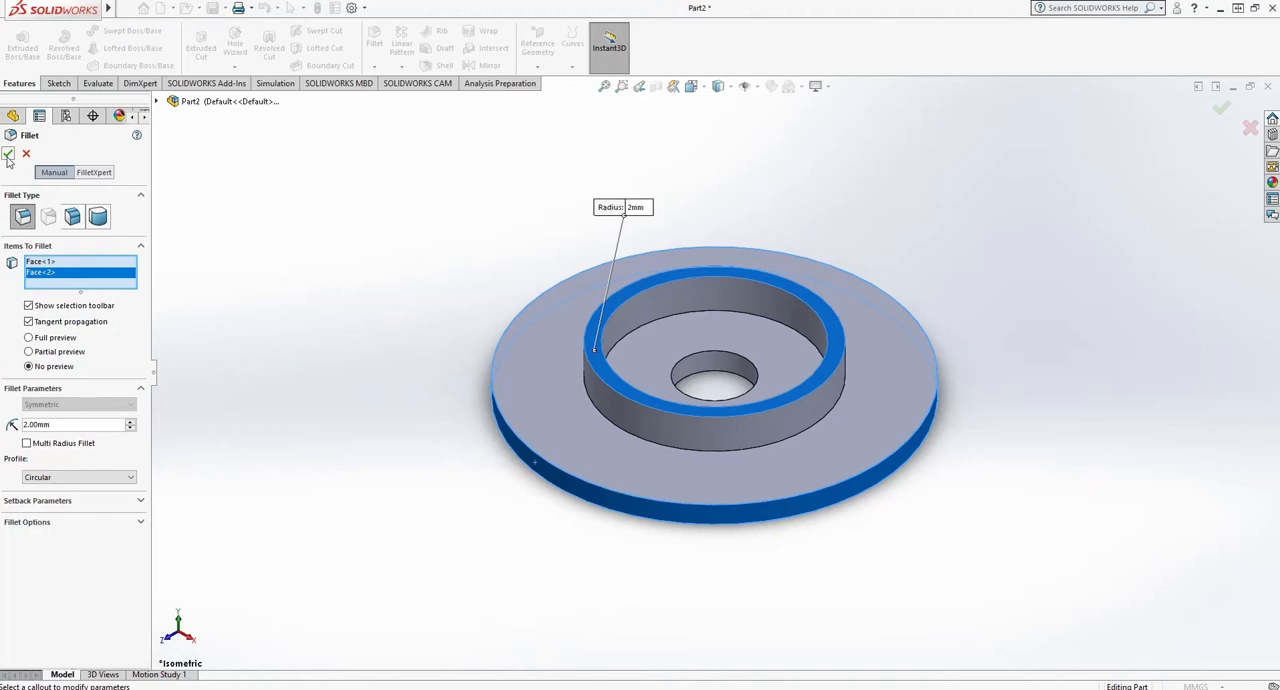
pyautogui.click(8, 157)
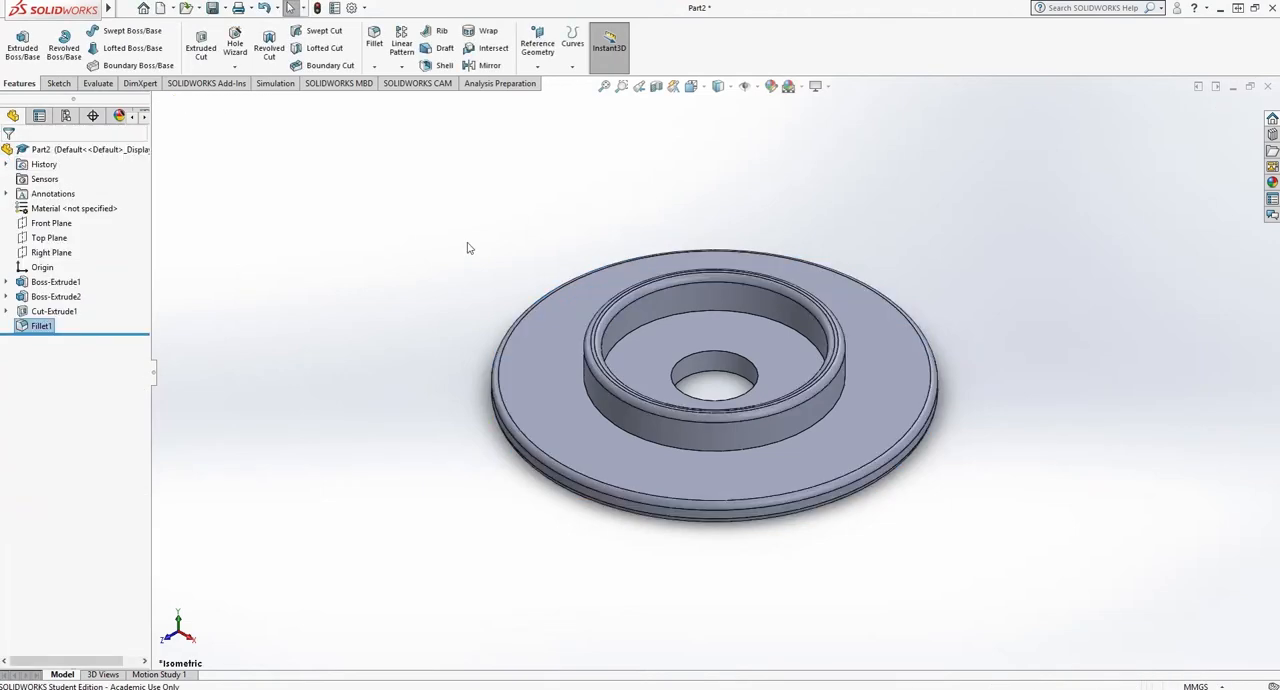
# - Start a new sketch in the top view and draw a vertical construction line about 42 mm long upward from the origin
pyautogui.click(702, 89)
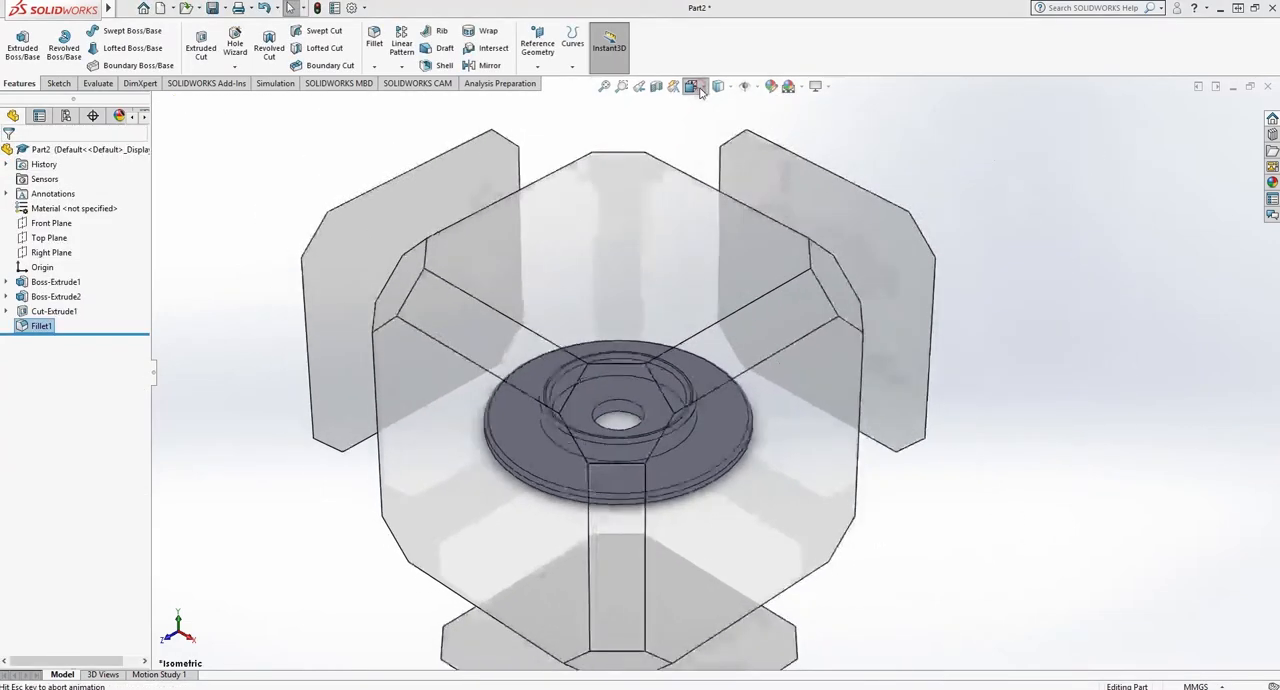
pyautogui.click(709, 124)
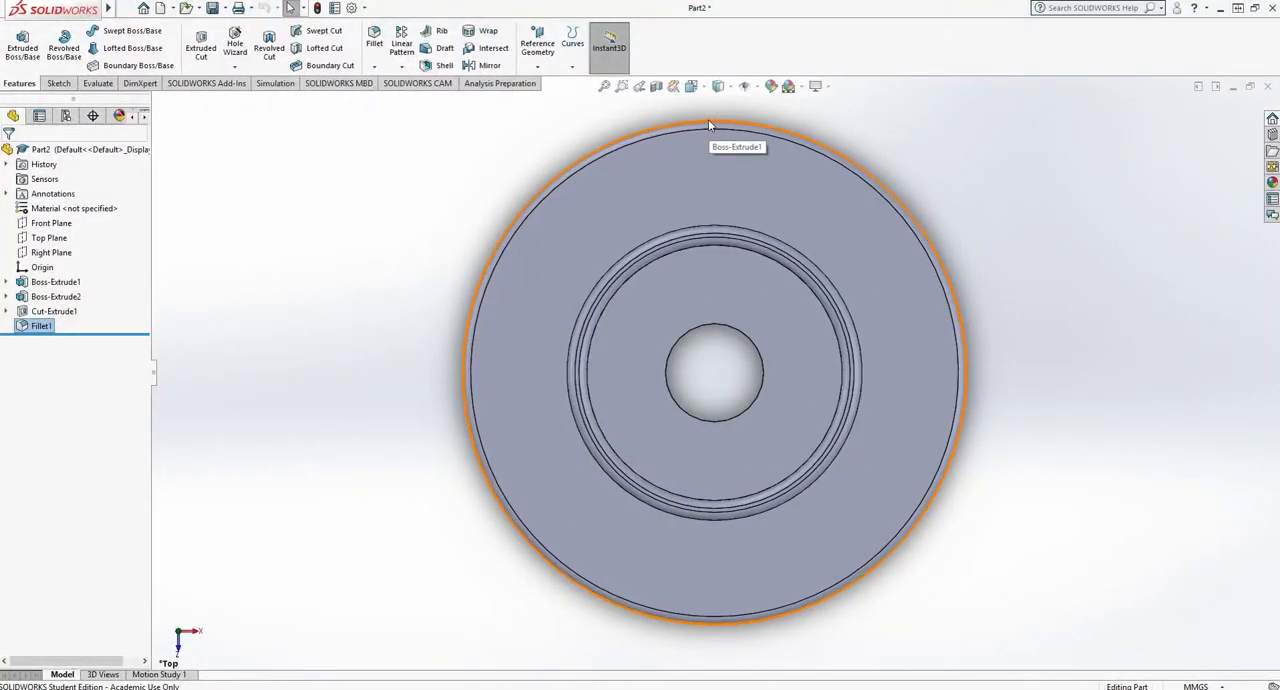
pyautogui.click(126, 66)
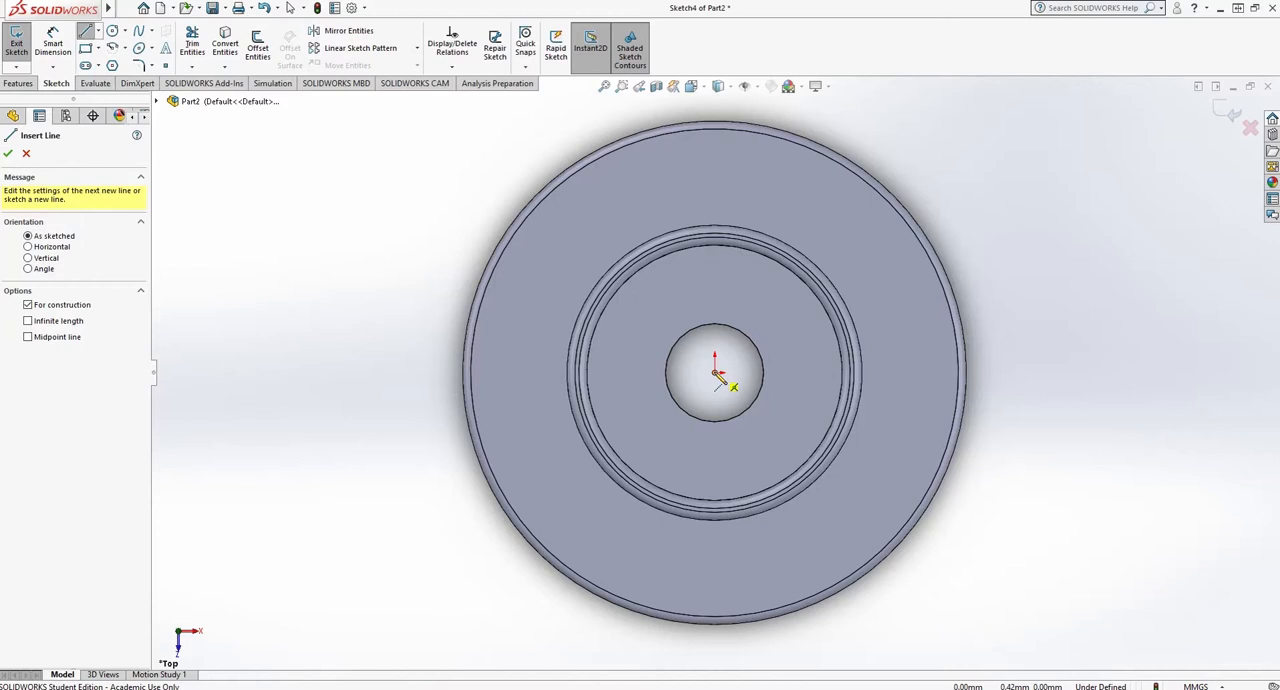
pyautogui.click(715, 371)
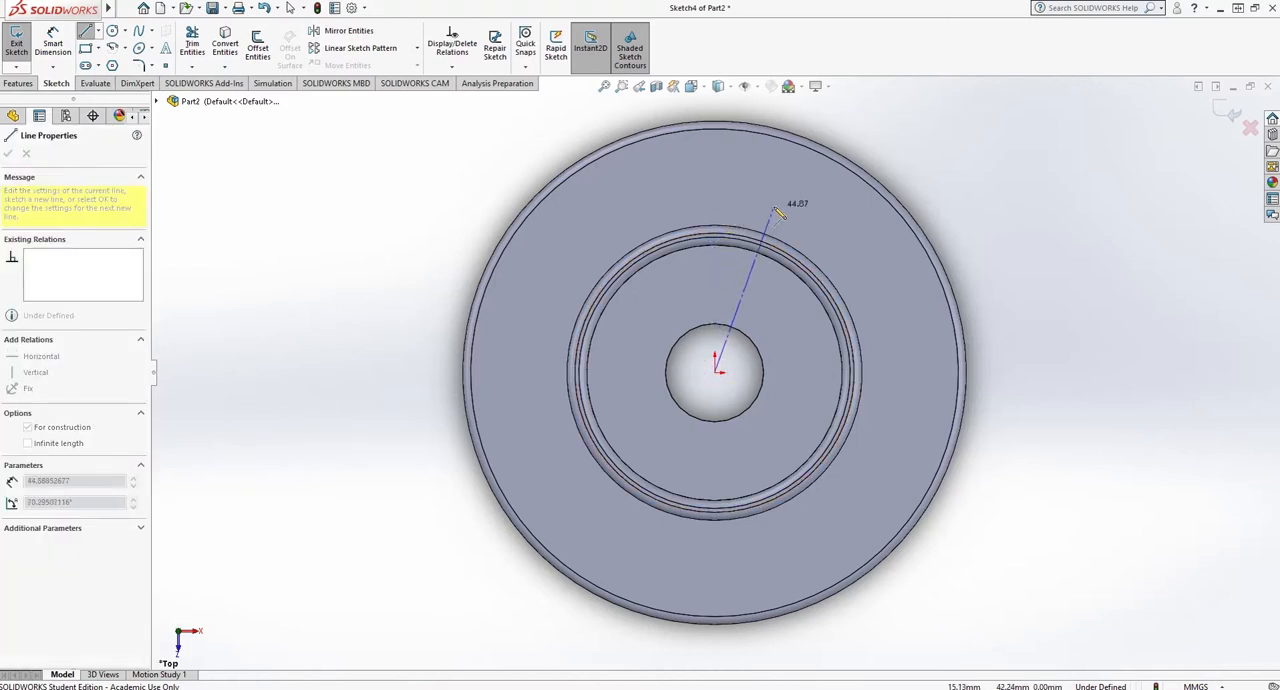
pyautogui.click(715, 208)
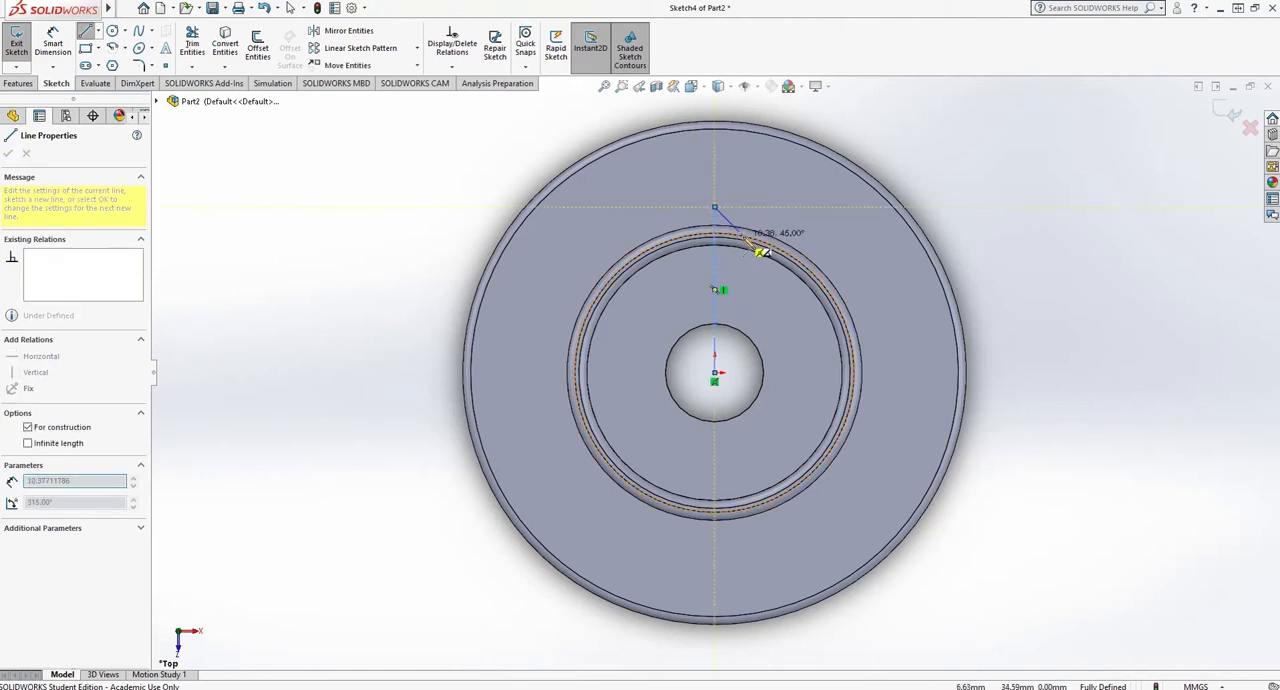
pyautogui.press('Escape')
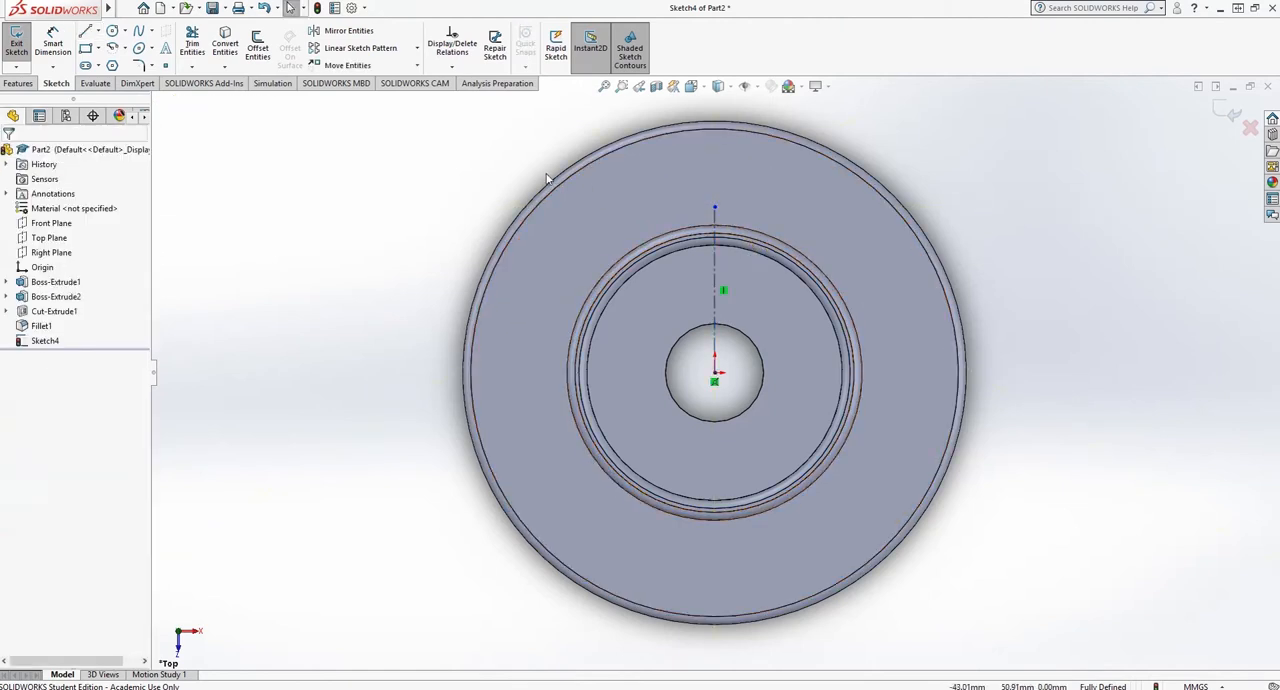
# - Sketch a circle about 25 mm in diameter centred on the upper end of the vertical construction line
pyautogui.click(112, 31)
pyautogui.click(714, 208)
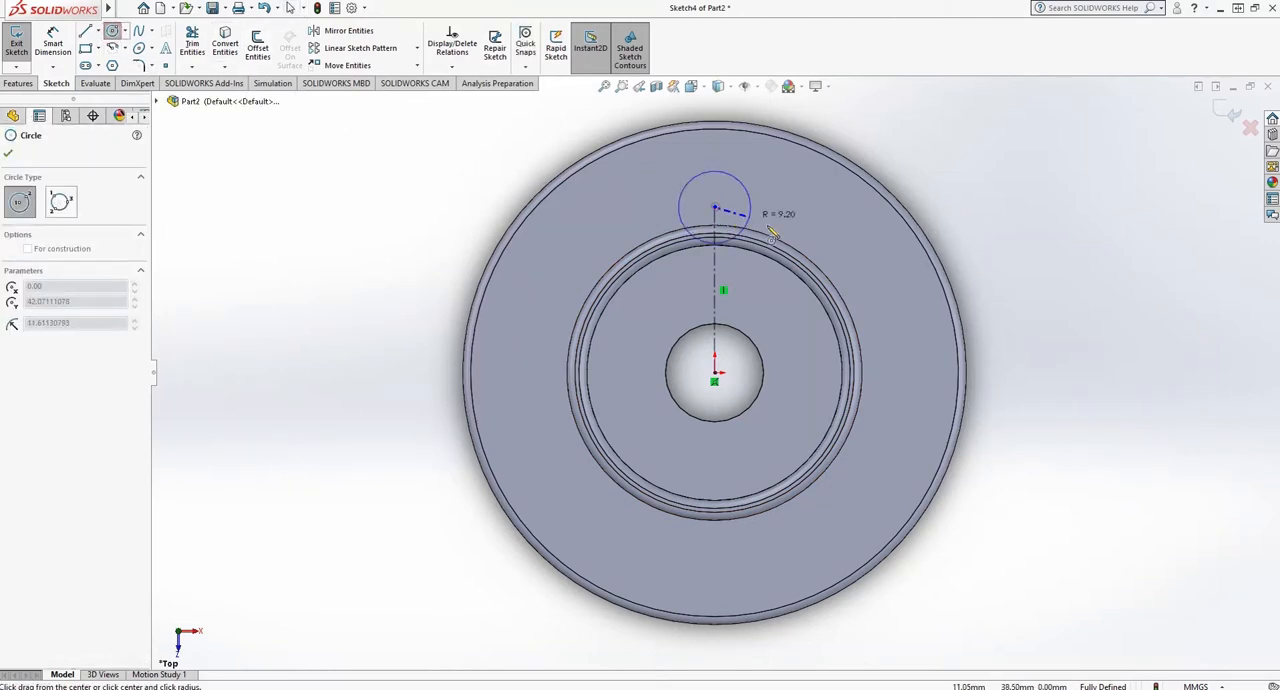
pyautogui.click(766, 232)
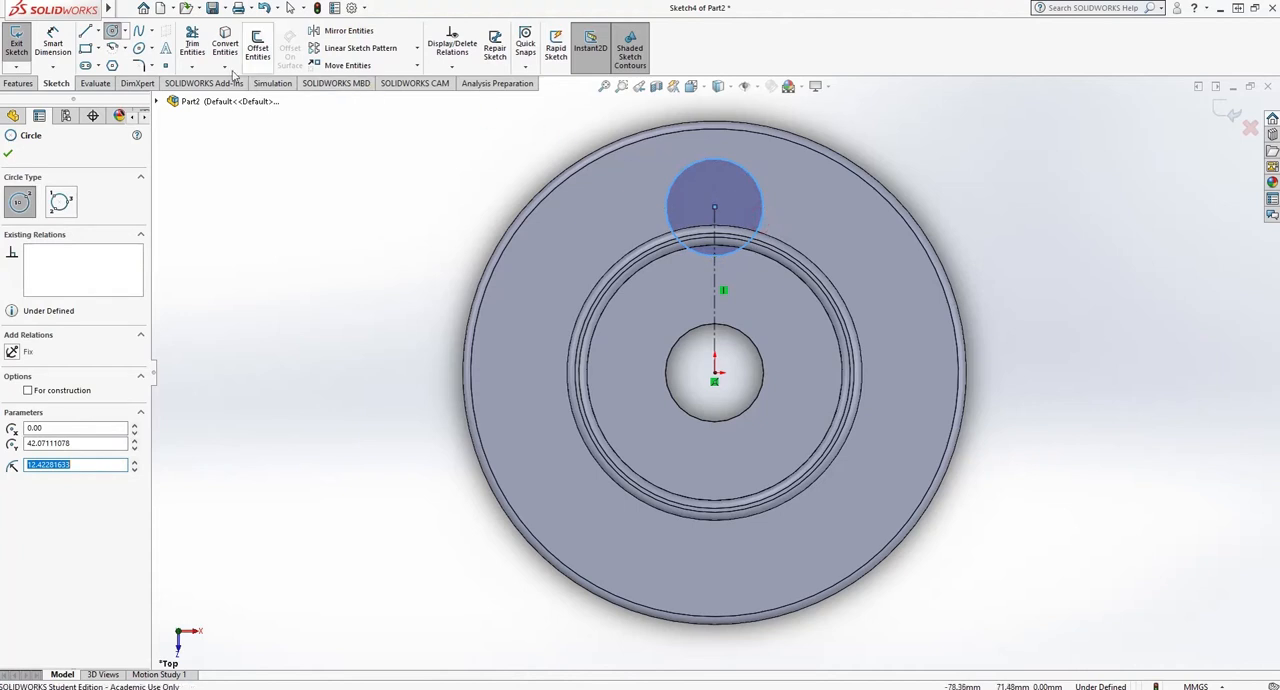
# - Dimension the new circle's diameter and set it to 27 mm
pyautogui.click(53, 45)
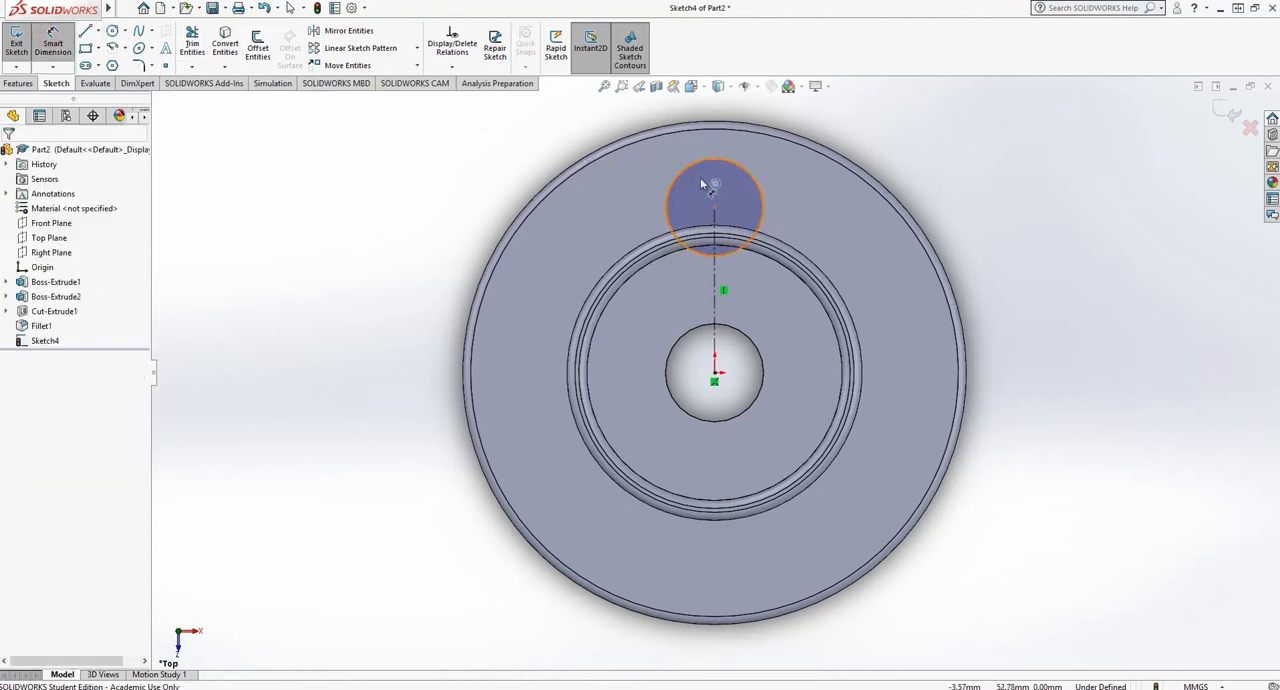
pyautogui.click(693, 251)
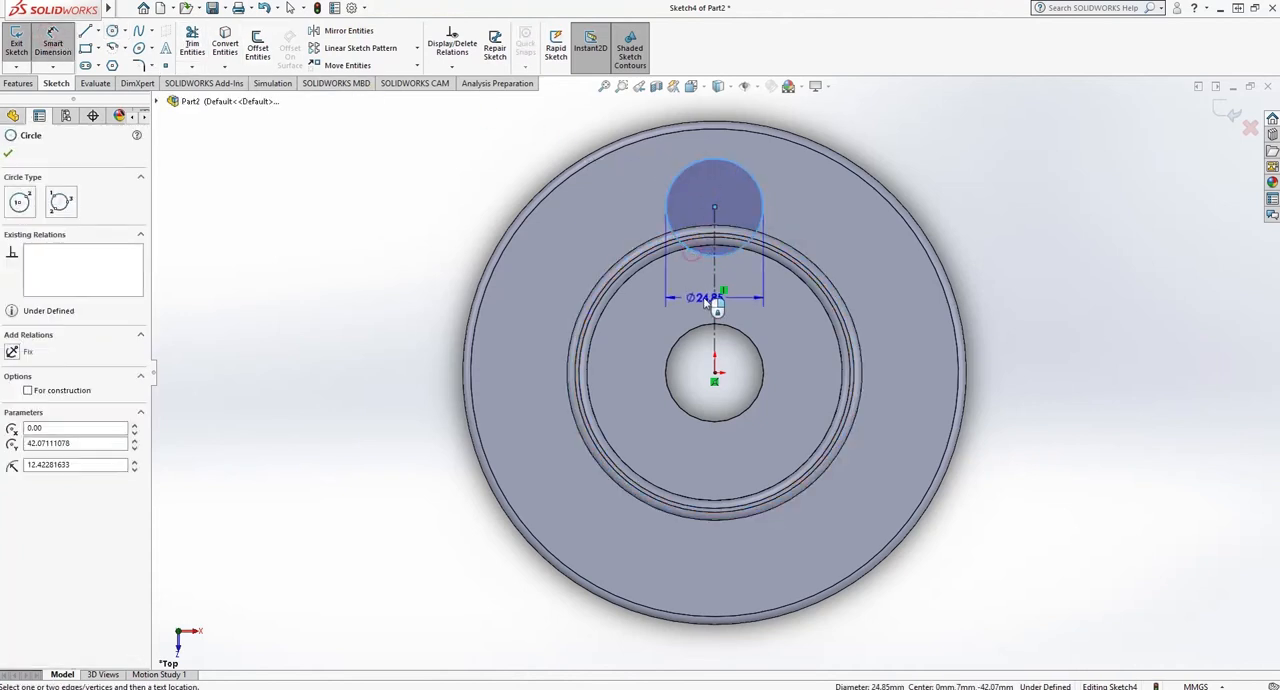
pyautogui.click(750, 310)
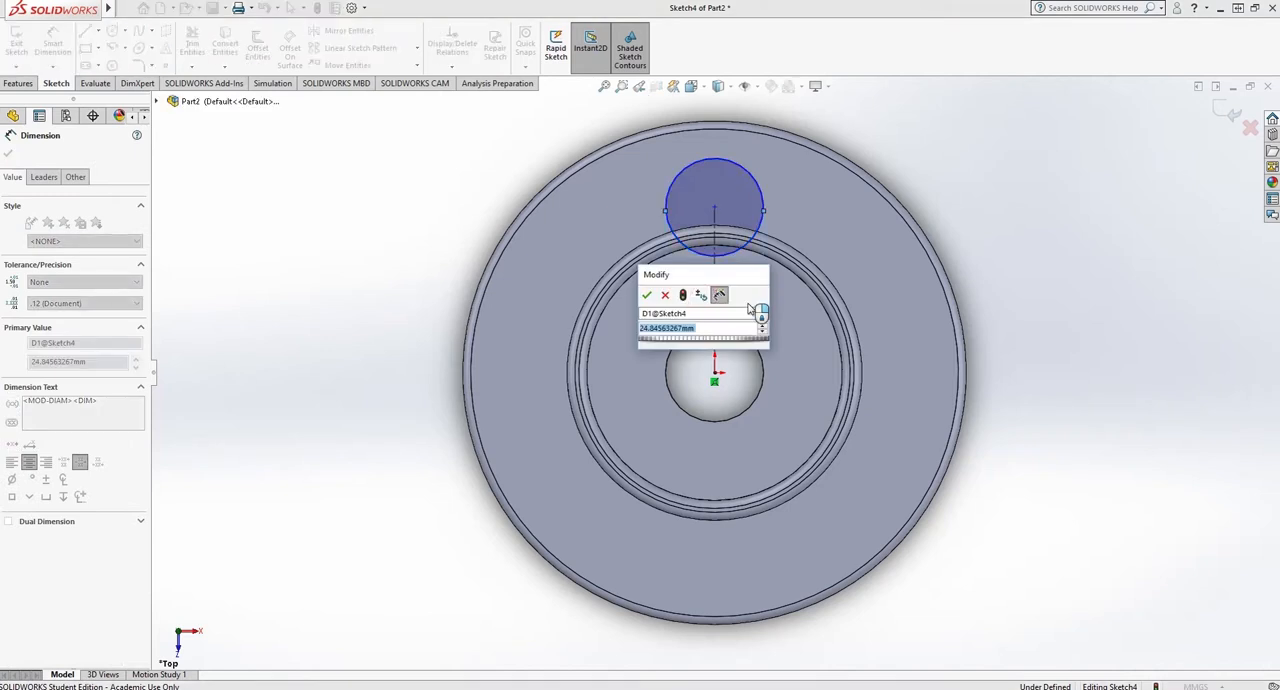
pyautogui.write('27')
pyautogui.press('Return')
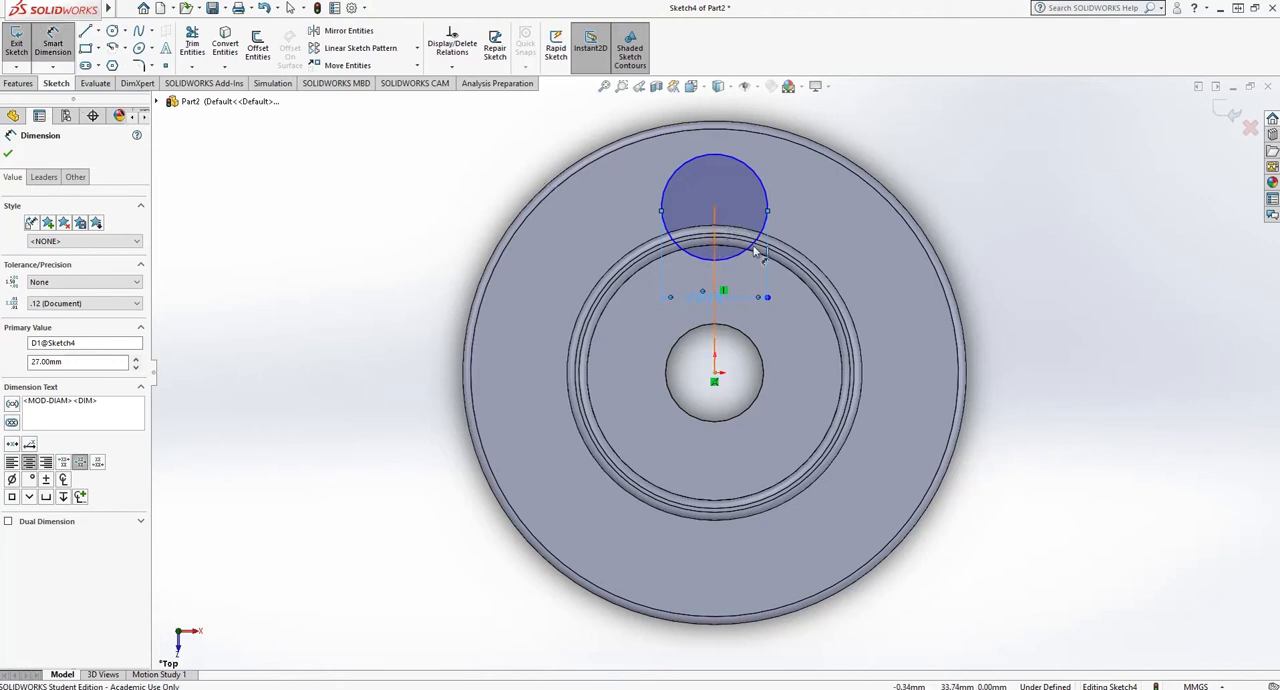
# - Dimension the construction line's length and set it to 35 mm
pyautogui.click(715, 250)
pyautogui.click(840, 259)
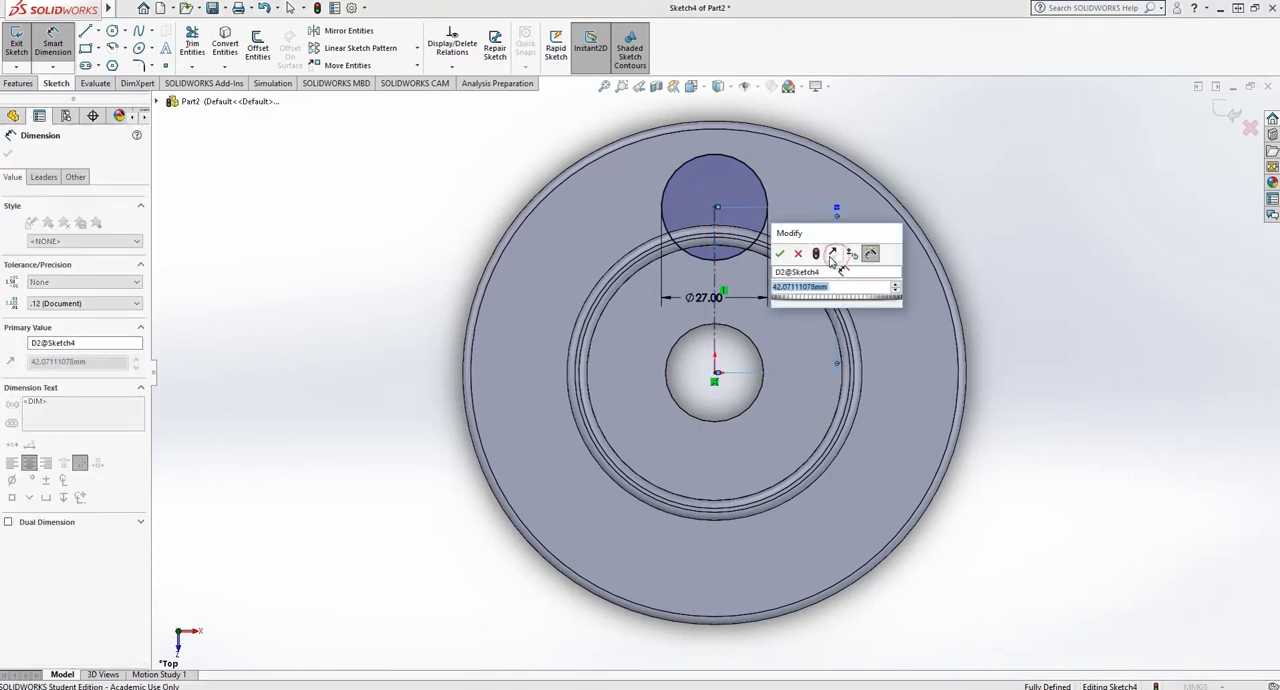
pyautogui.write('35')
pyautogui.press('Return')
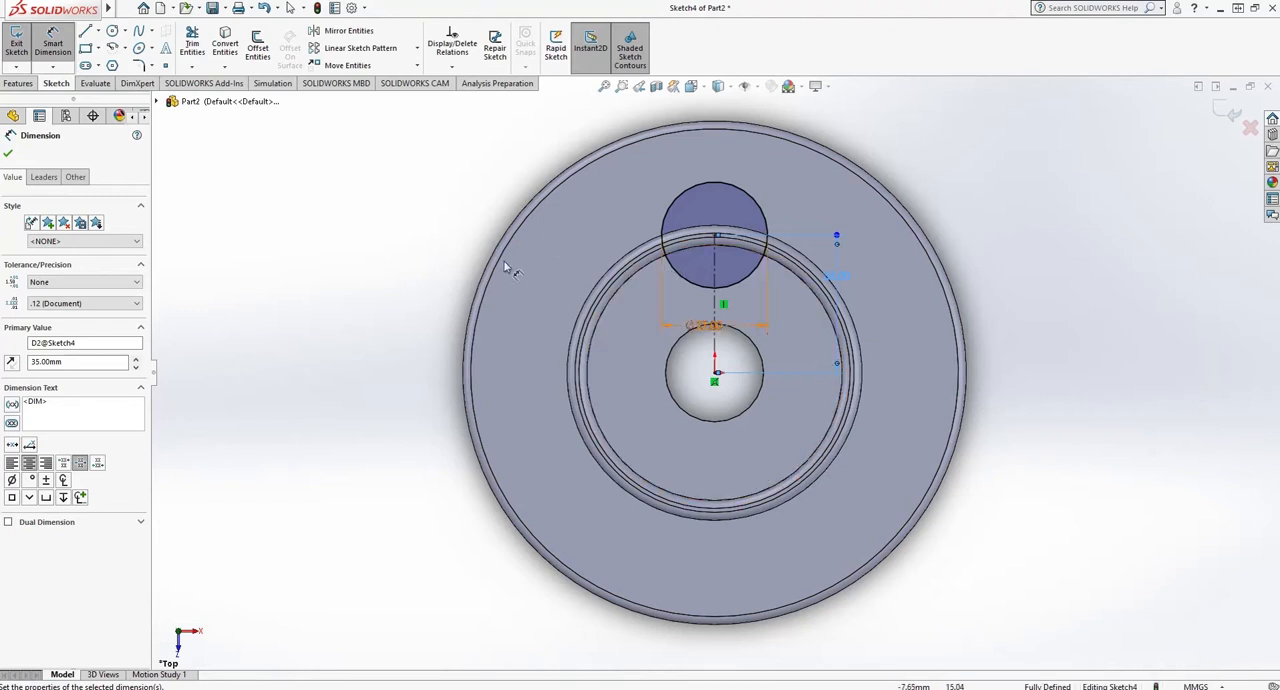
pyautogui.click(7, 154)
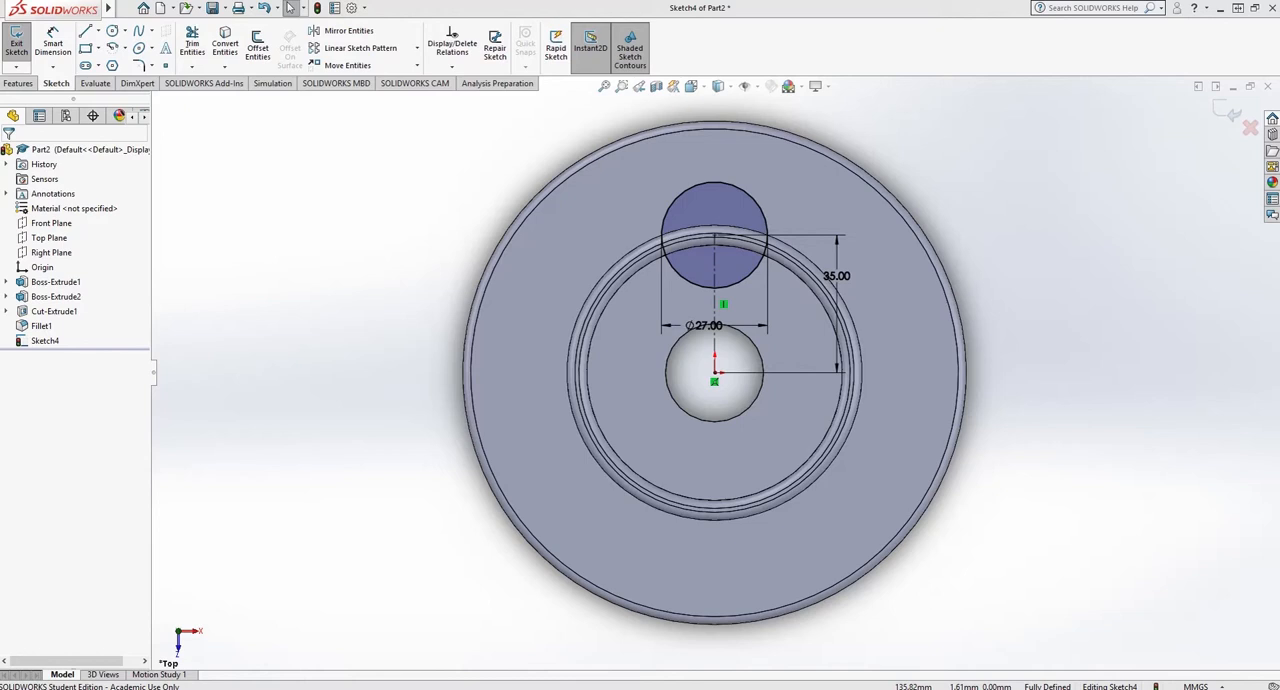
# - Finish the sketch and extrude the 27 mm circle to a blind depth of 30 mm
pyautogui.click(16, 47)
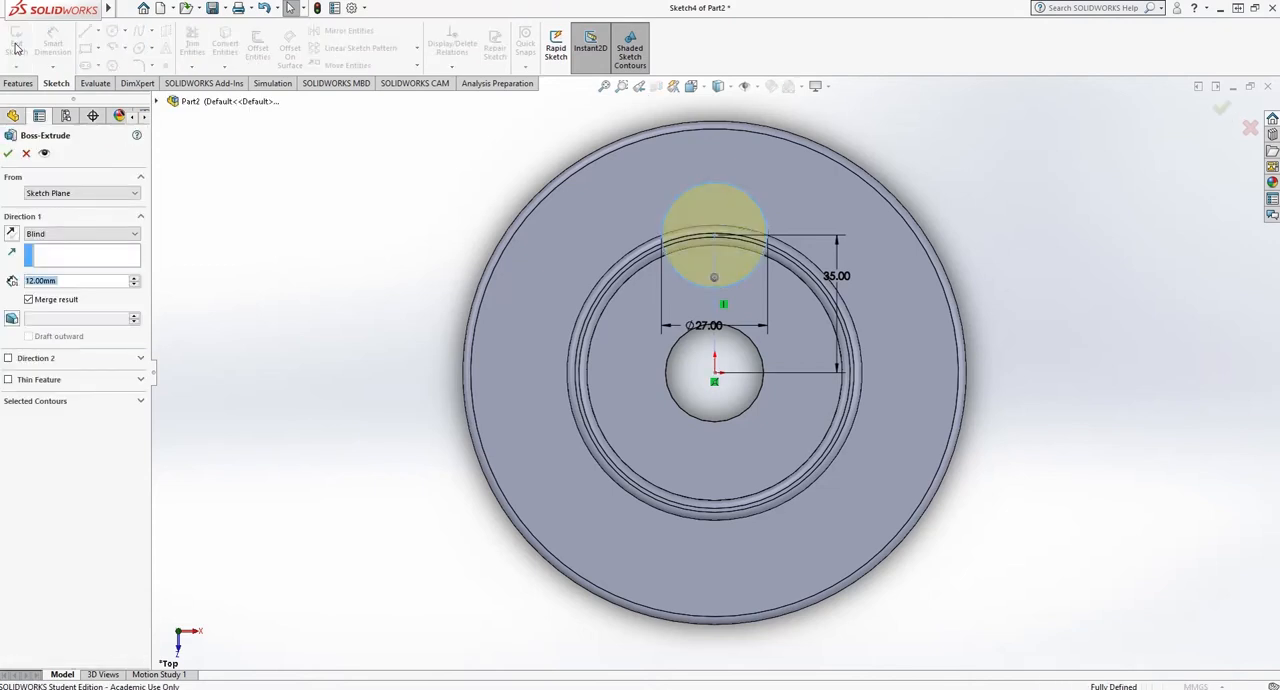
pyautogui.click(71, 282)
pyautogui.moveTo(71, 283); pyautogui.dragTo(1, 281)
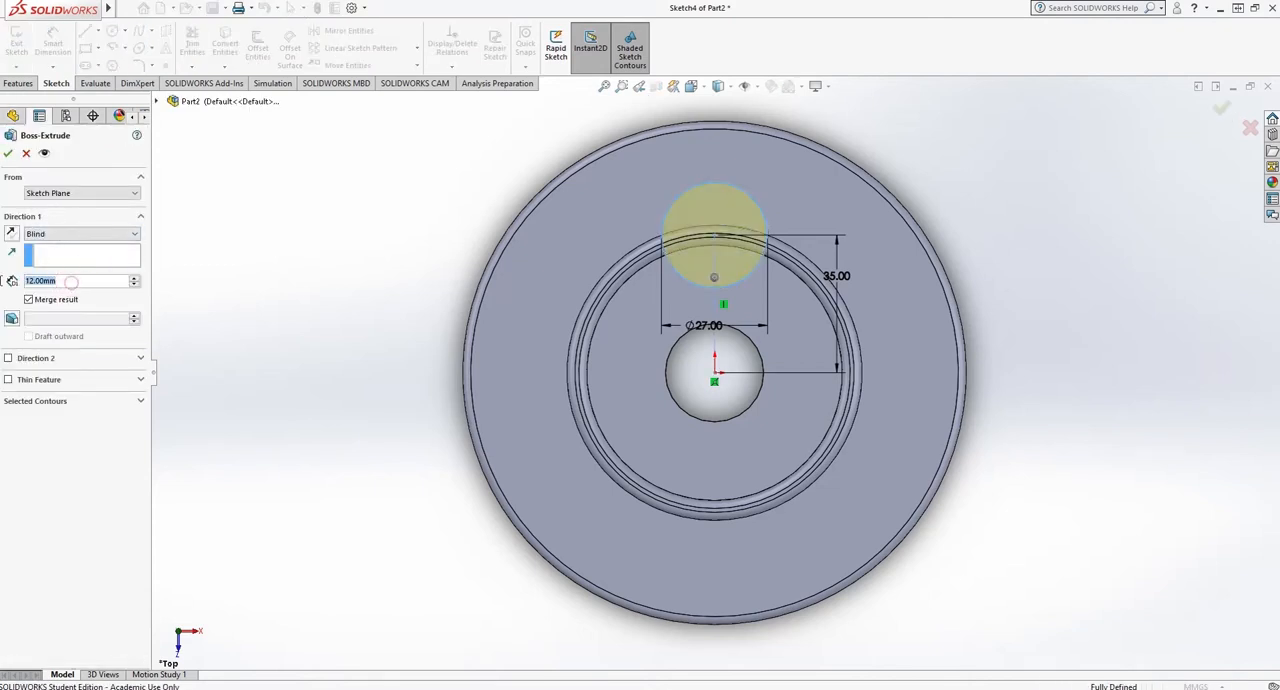
pyautogui.write('30')
pyautogui.press('Return')
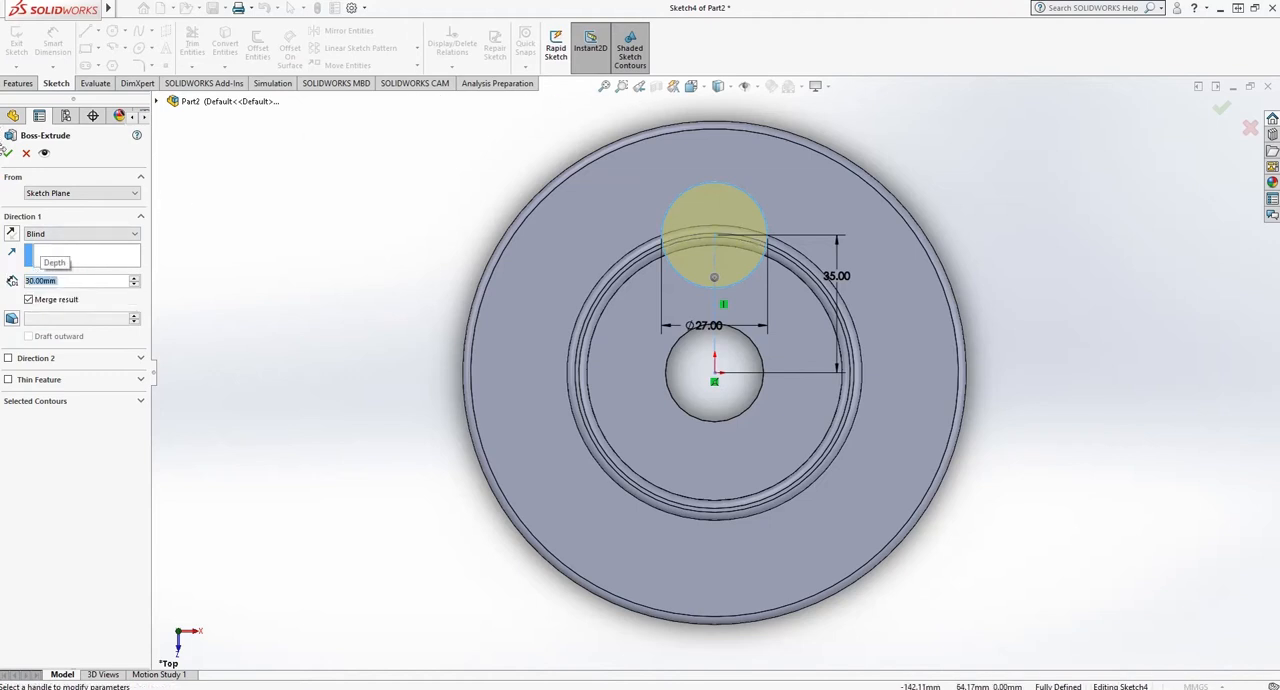
pyautogui.press('Return')
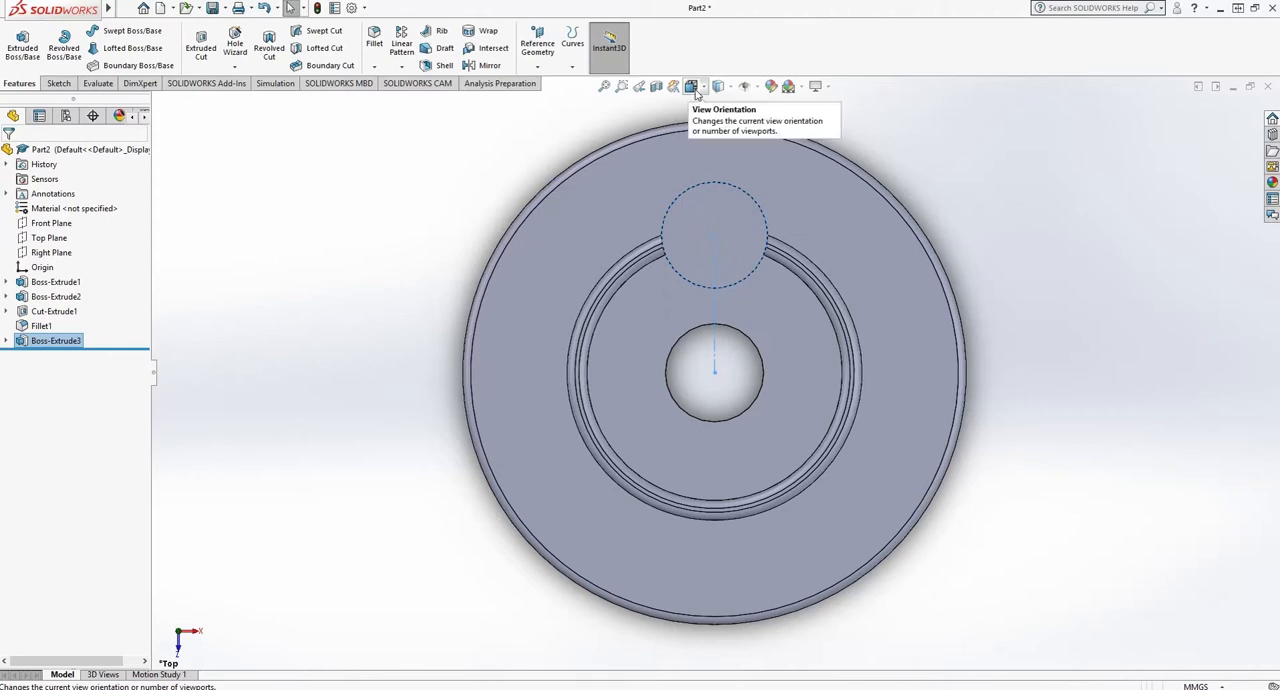
# - Start an extruded cut sketch on the cylindrical boss's top face and draw a concentric circle about 11 mm in diameter
pyautogui.click(704, 89)
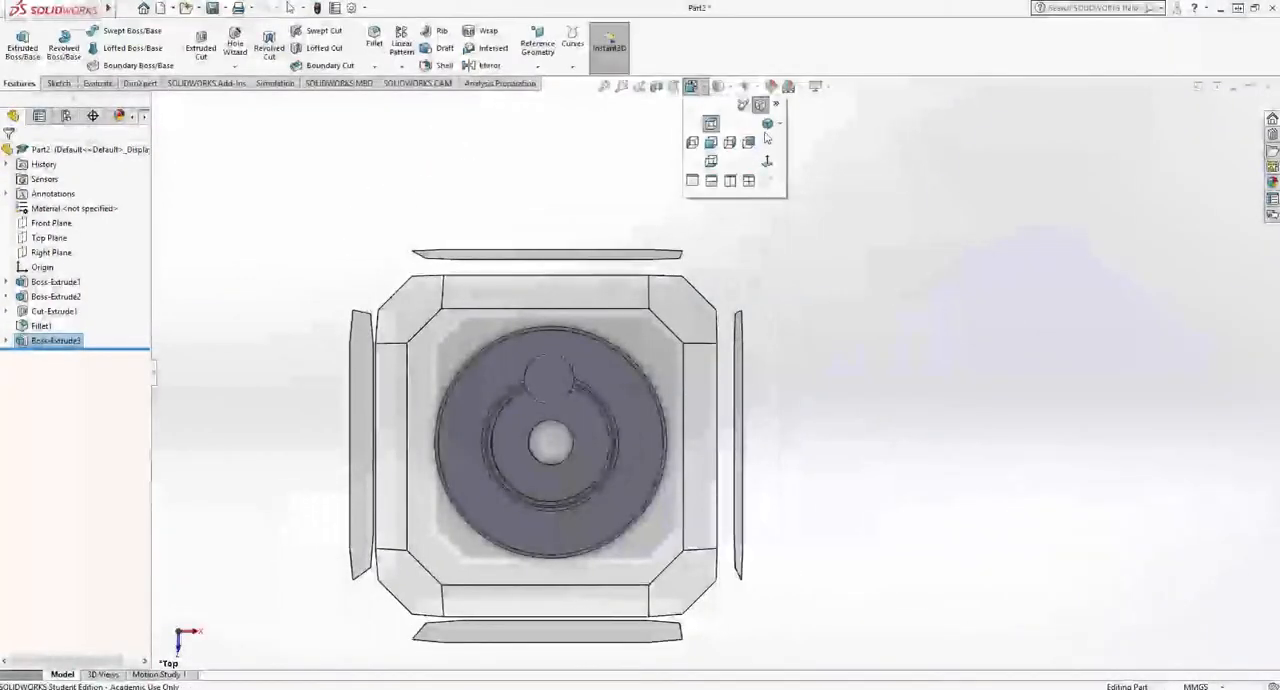
pyautogui.click(767, 133)
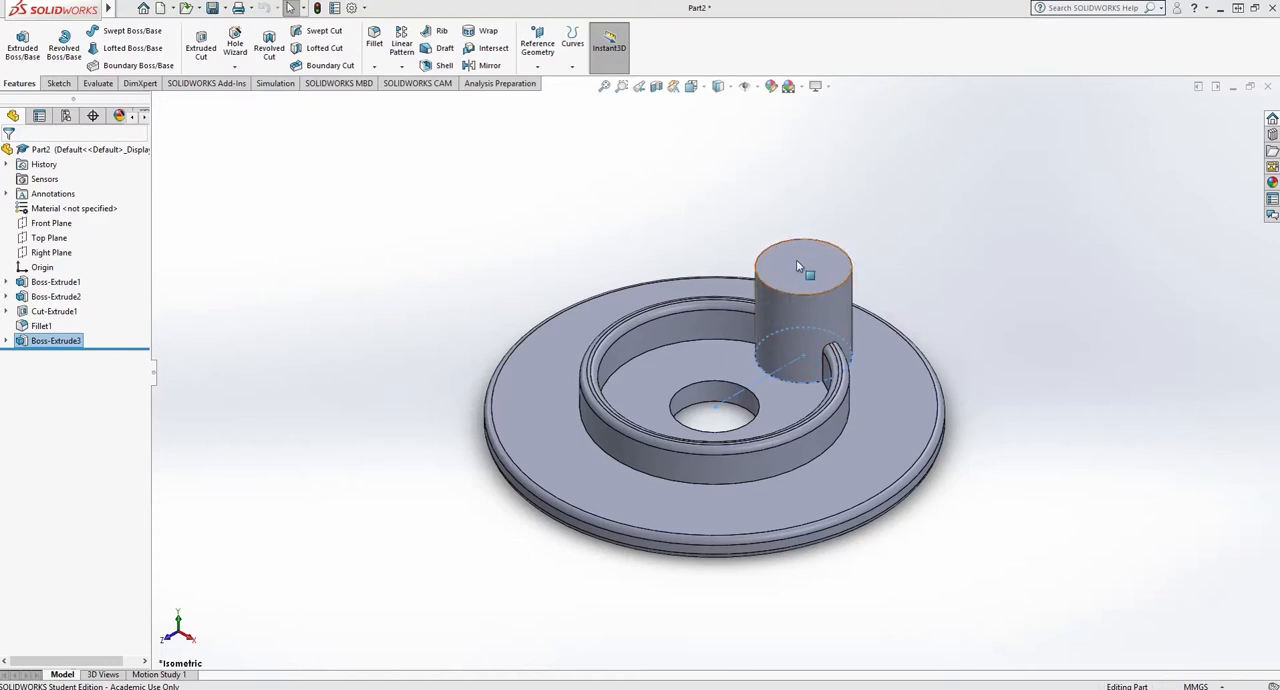
pyautogui.click(200, 42)
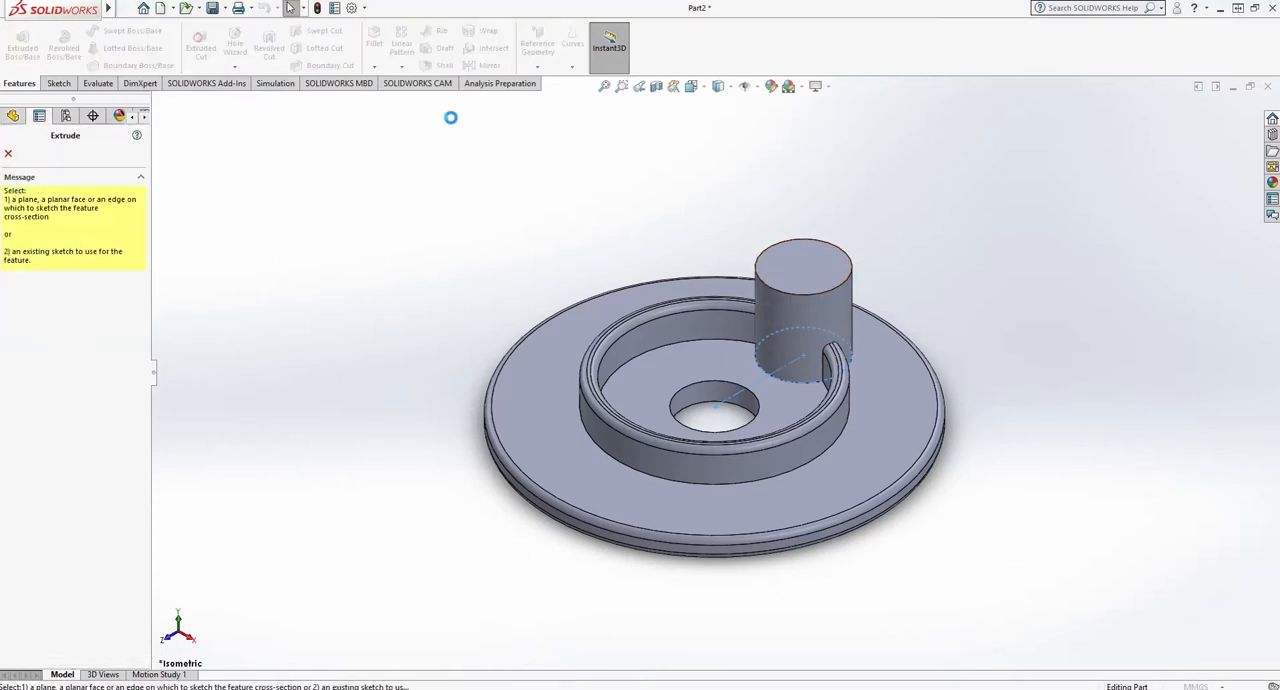
pyautogui.click(801, 261)
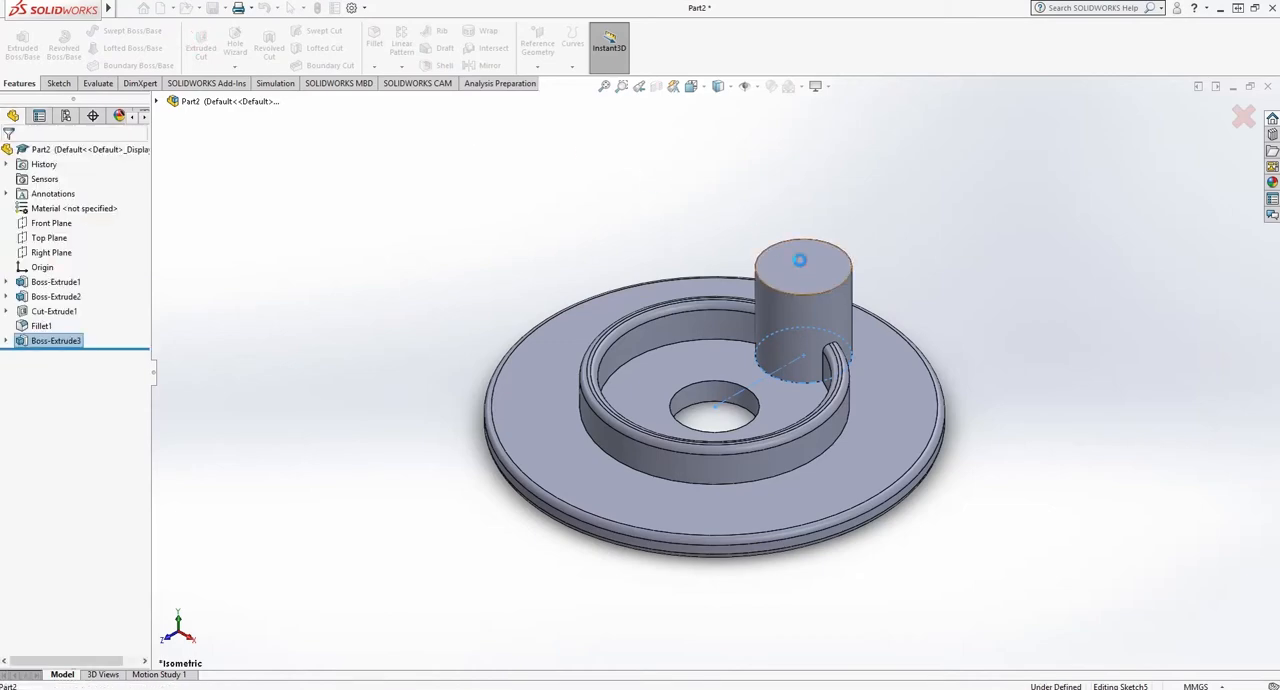
pyautogui.click(692, 87)
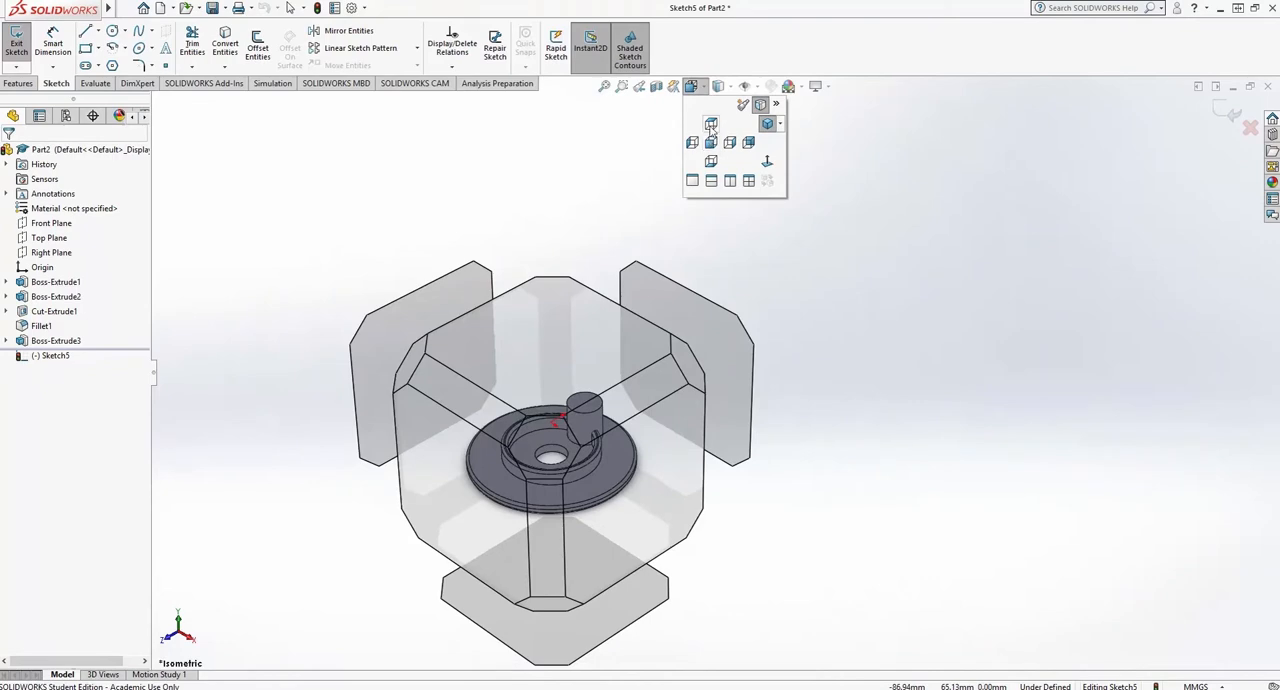
pyautogui.click(711, 125)
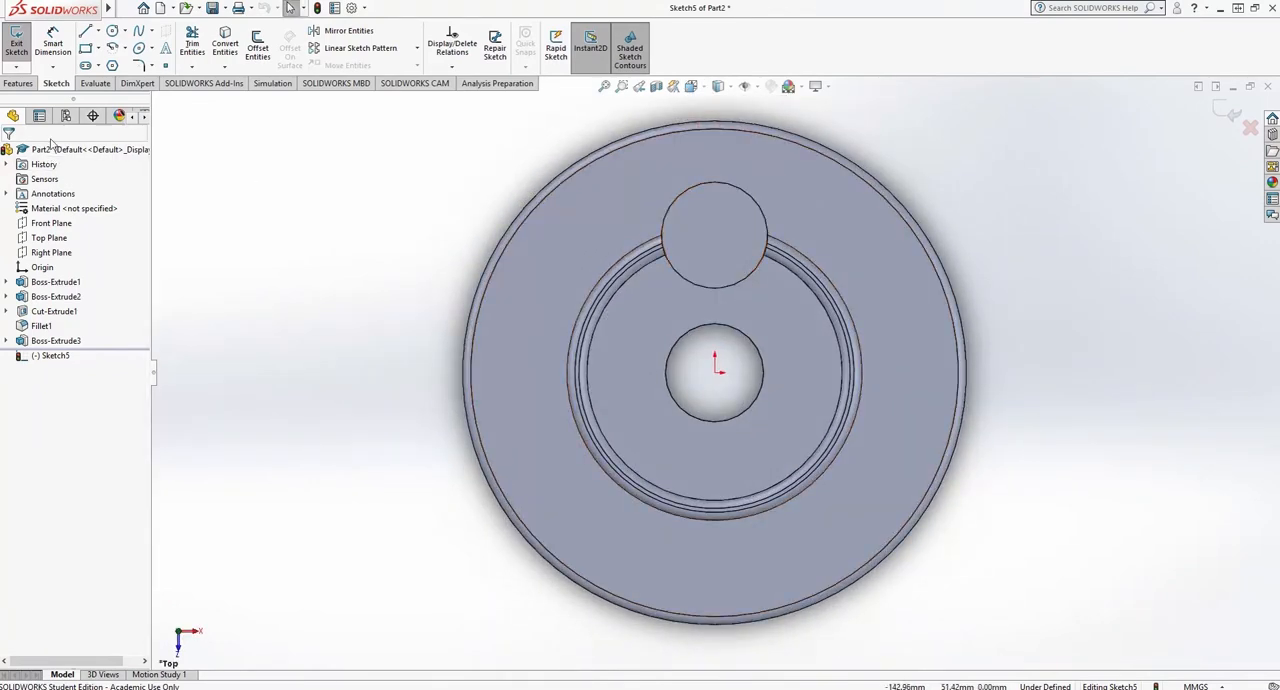
pyautogui.click(112, 31)
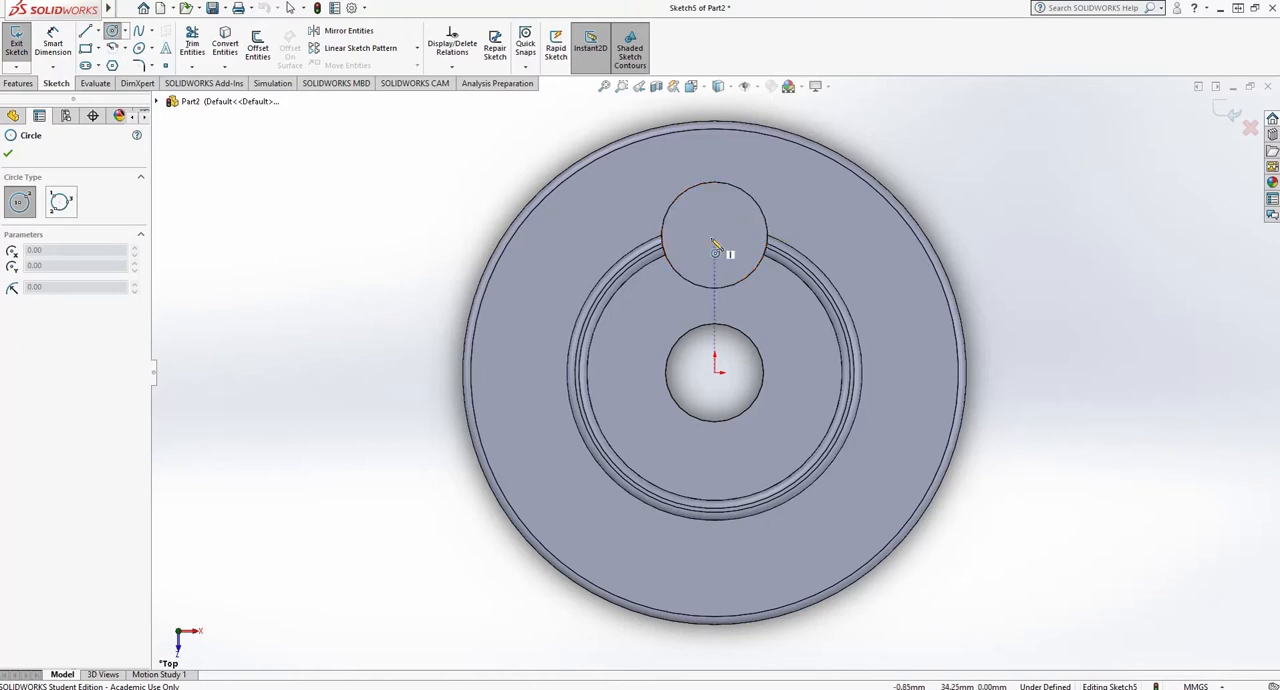
pyautogui.click(715, 236)
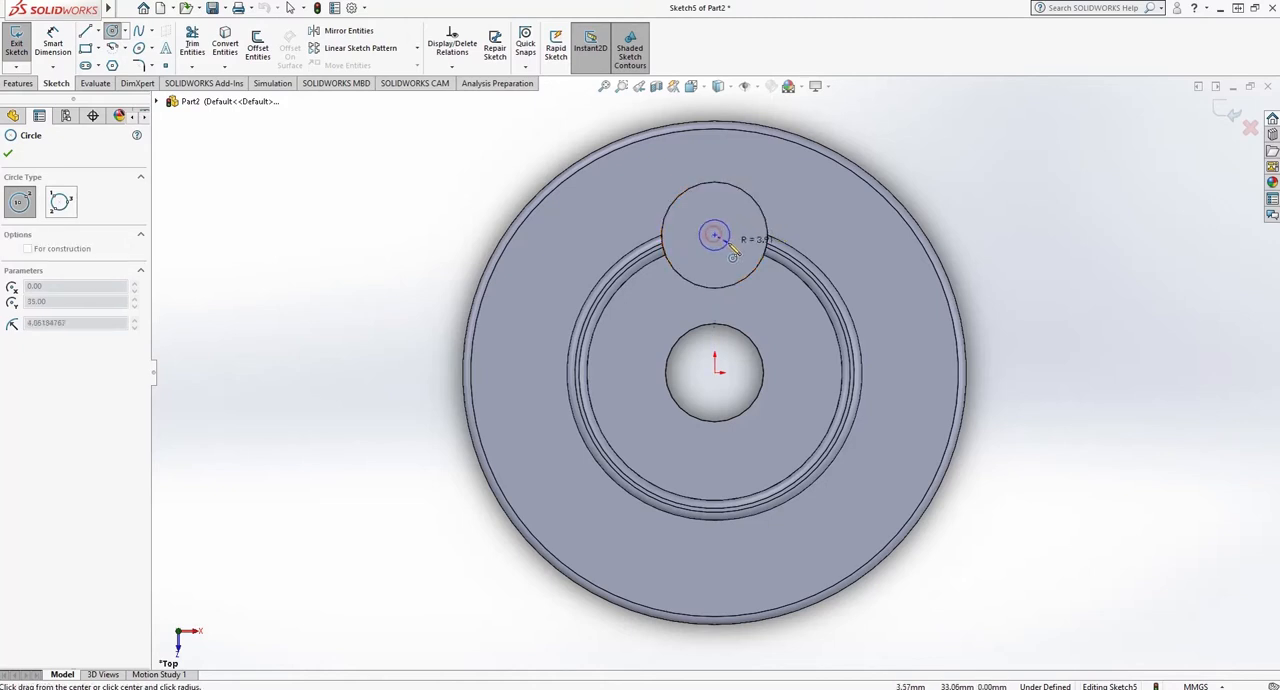
pyautogui.click(736, 238)
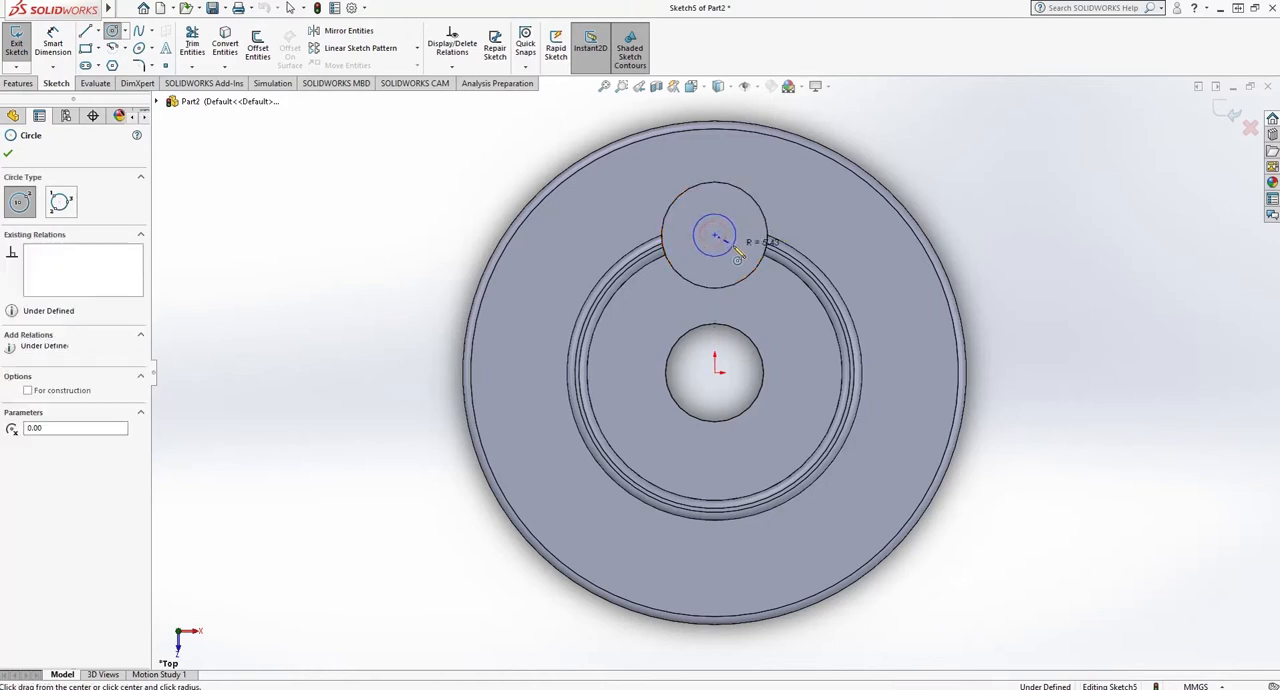
# - Dimension the concentric circle's diameter on the boss and set it to 15 mm
pyautogui.click(53, 45)
pyautogui.click(724, 220)
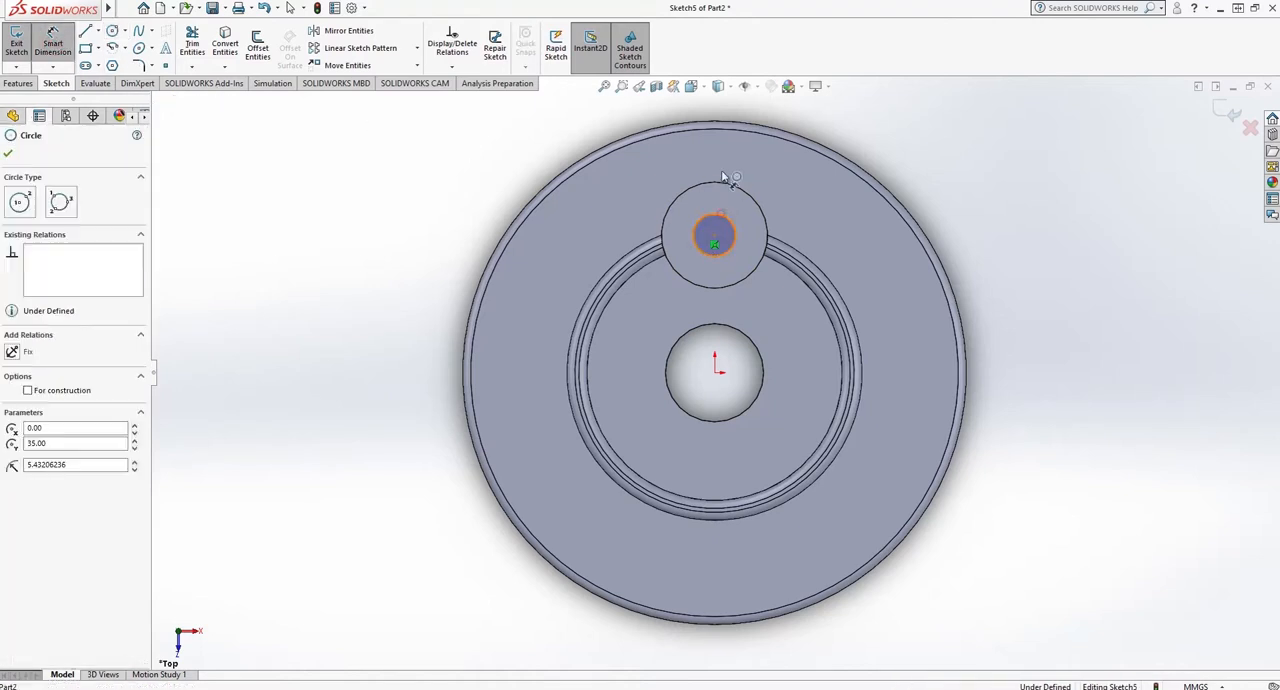
pyautogui.click(734, 162)
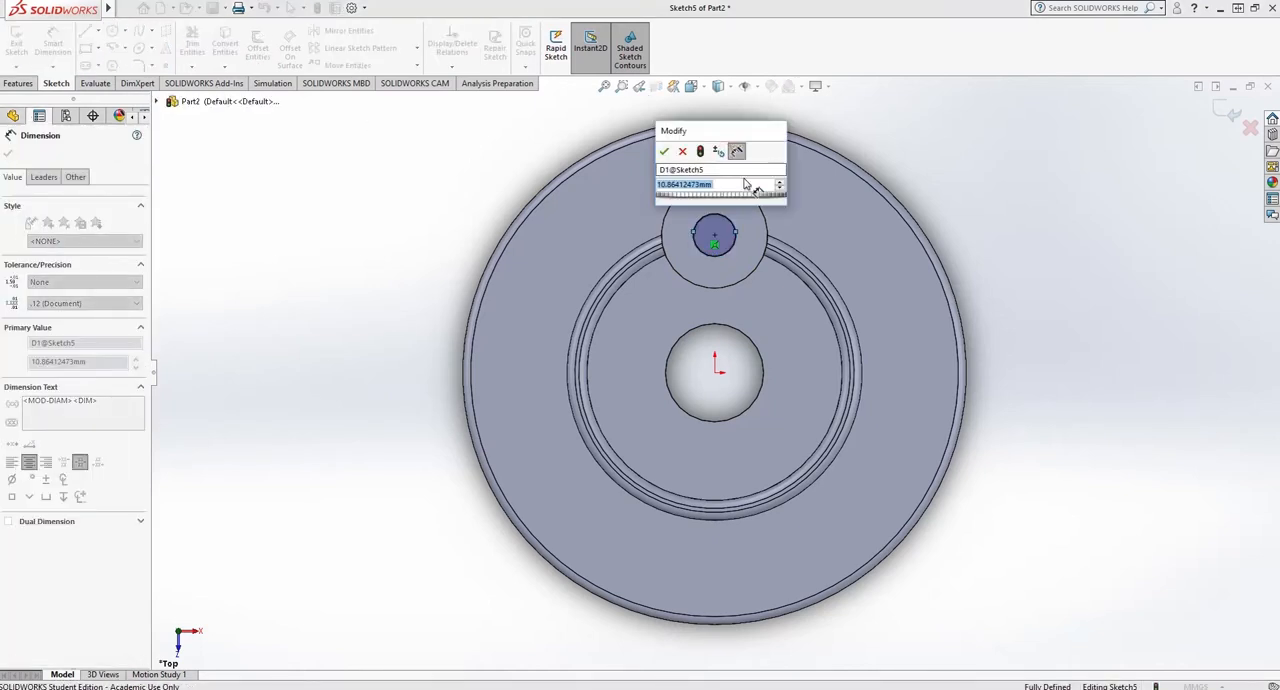
pyautogui.write('15')
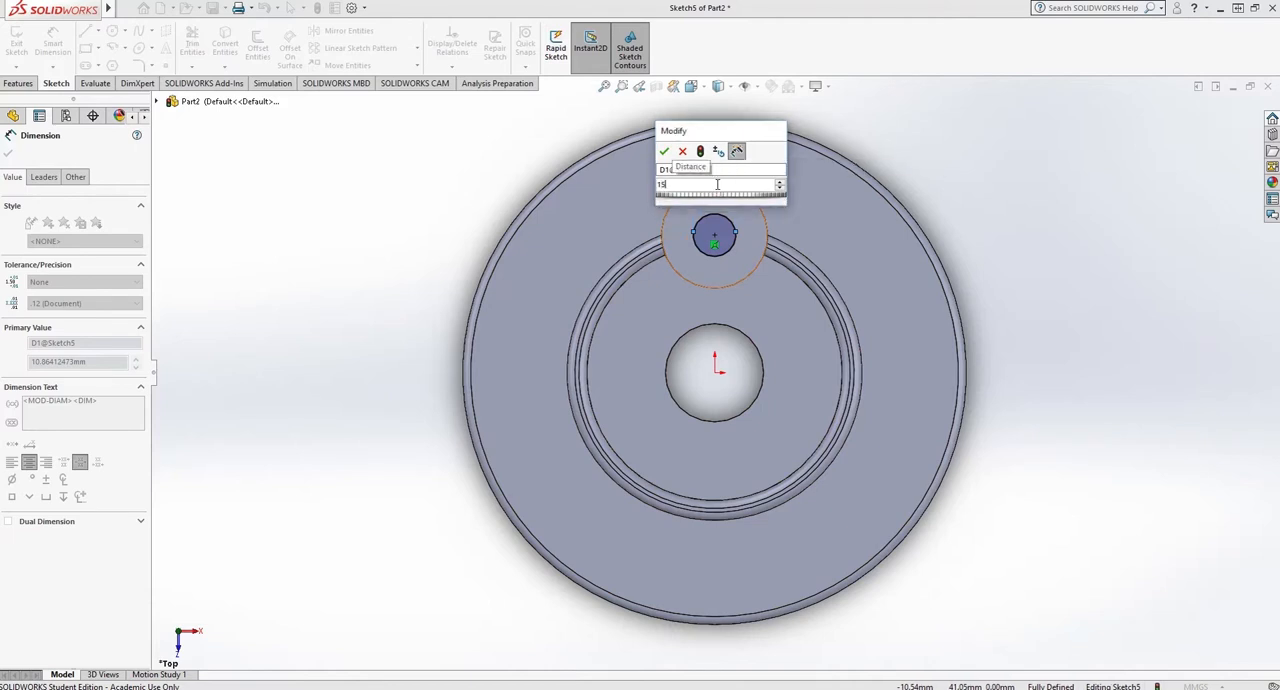
pyautogui.press('Return')
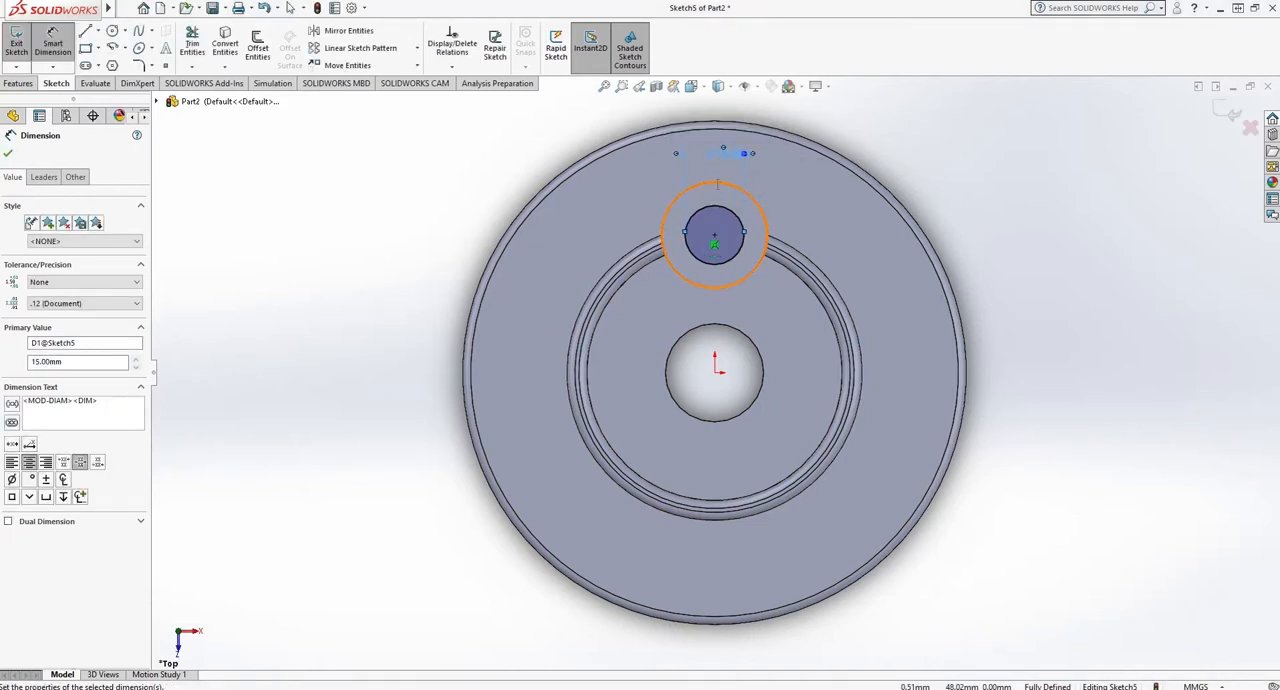
pyautogui.click(8, 154)
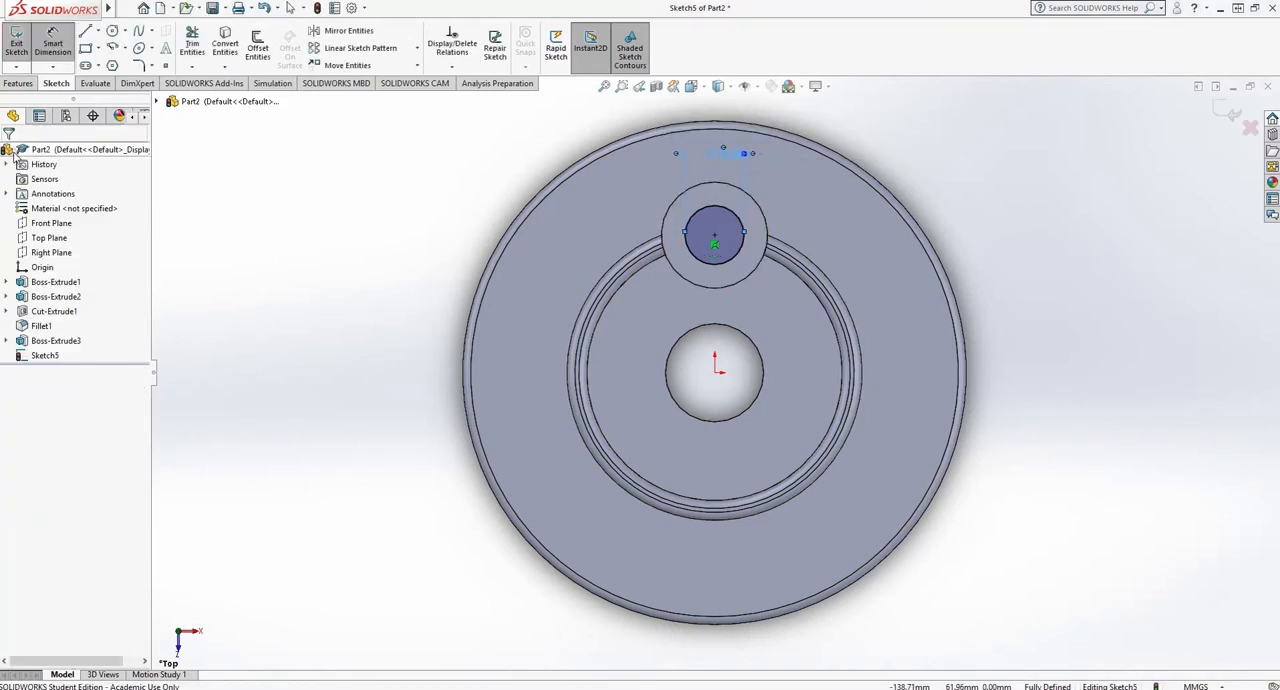
# - Finish the sketch and cut the 15 mm circle Through All to make a hole through the boss and disc
pyautogui.click(17, 40)
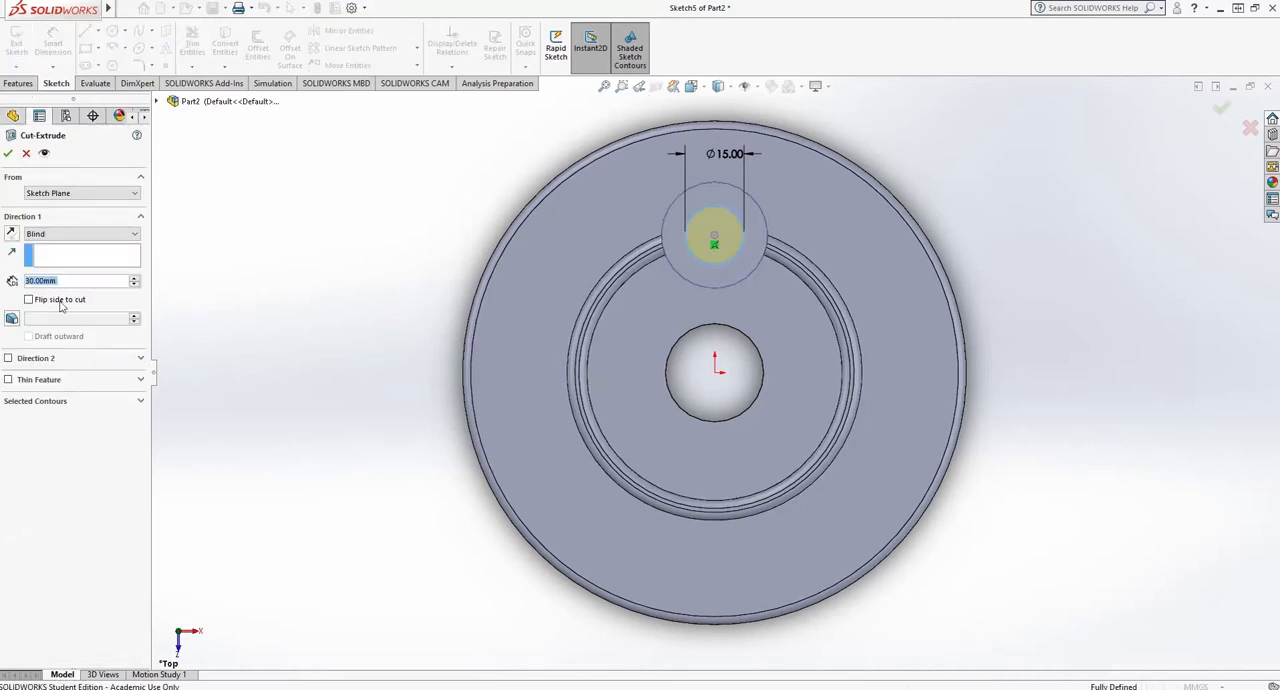
pyautogui.click(62, 233)
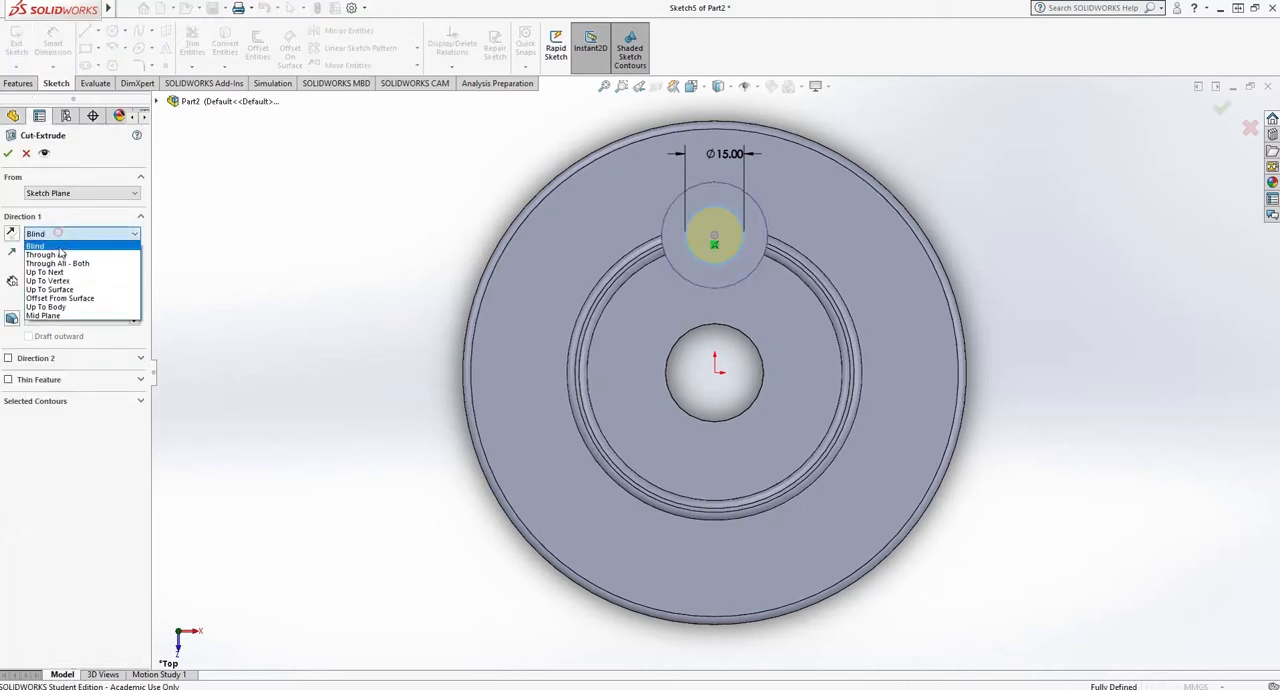
pyautogui.click(64, 254)
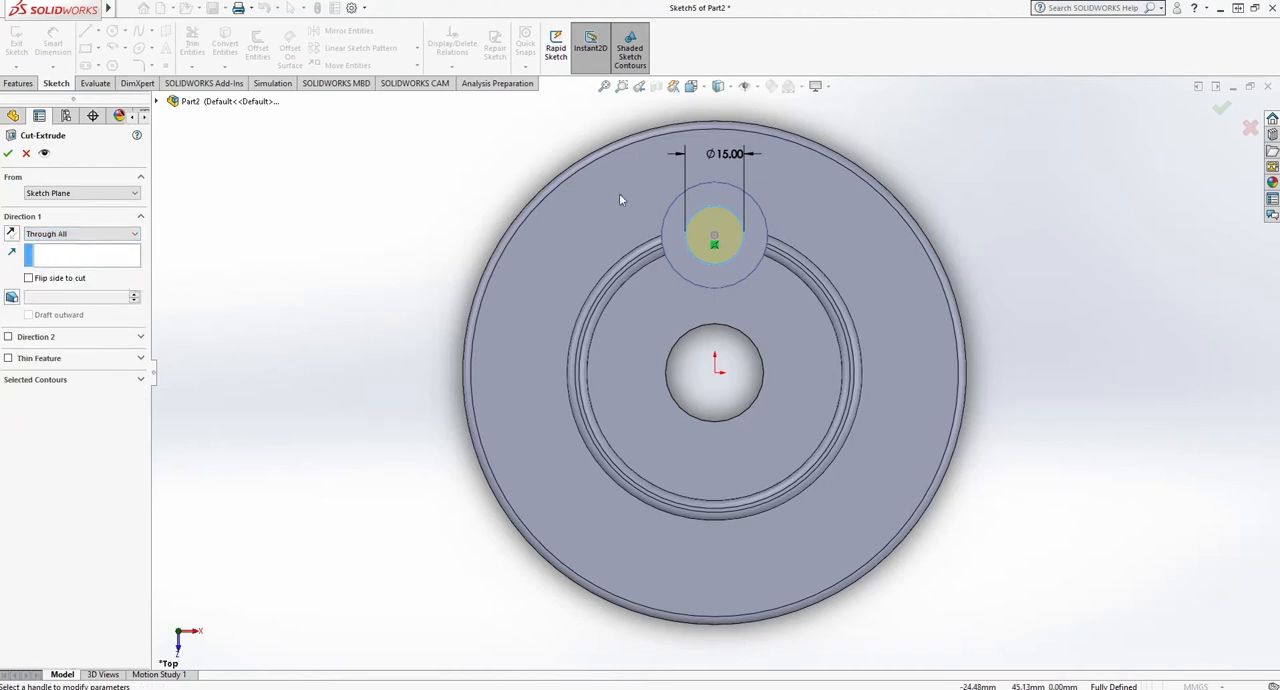
pyautogui.click(703, 89)
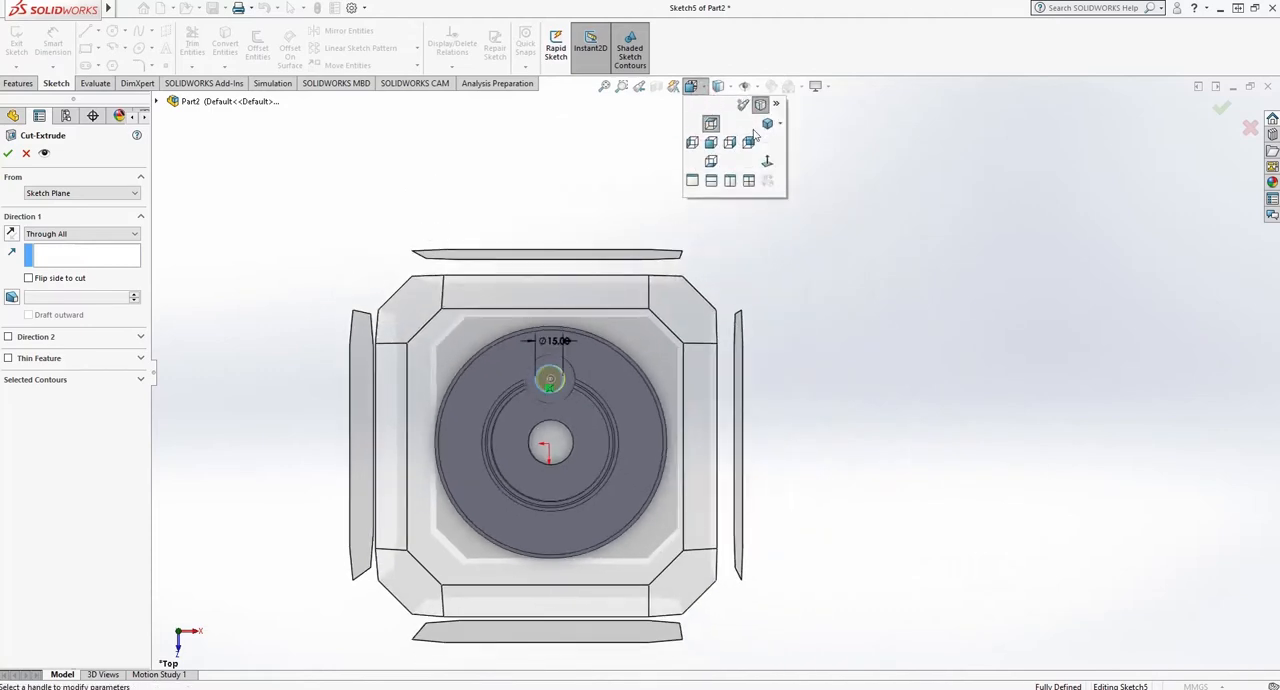
pyautogui.click(767, 124)
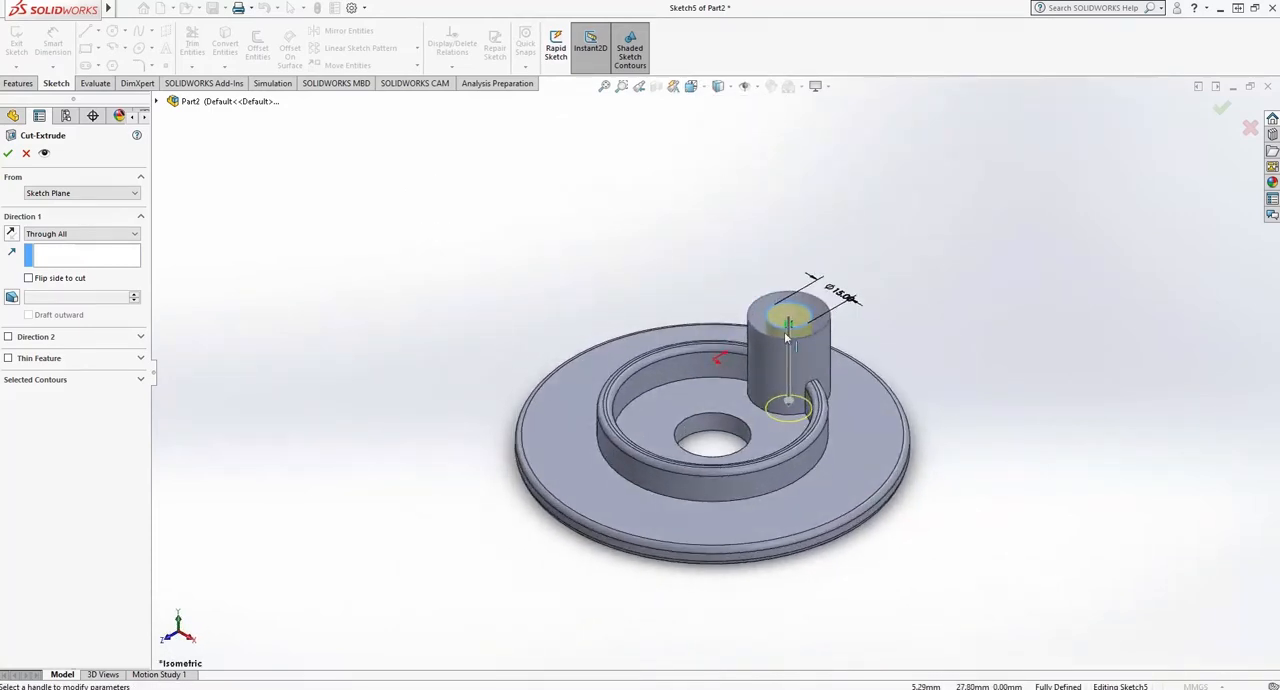
pyautogui.click(8, 154)
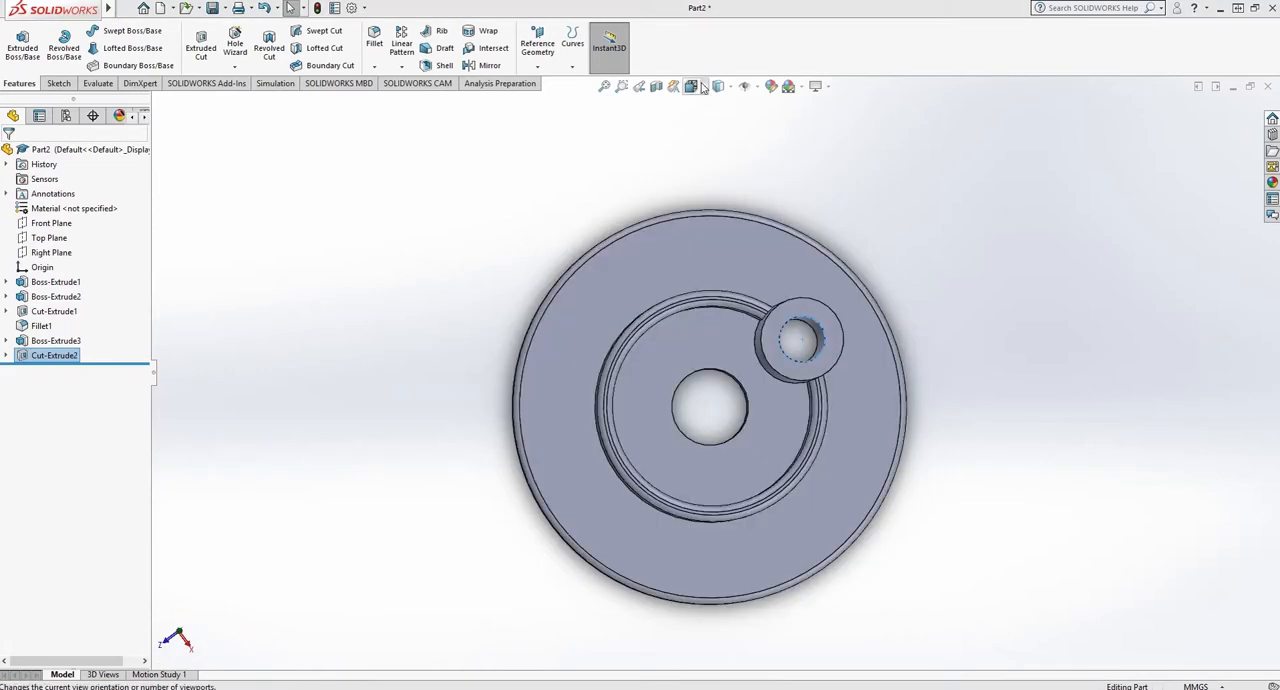
# - Show the part in isometric view with the Hidden Lines Visible display style
pyautogui.click(703, 88)
pyautogui.click(767, 123)
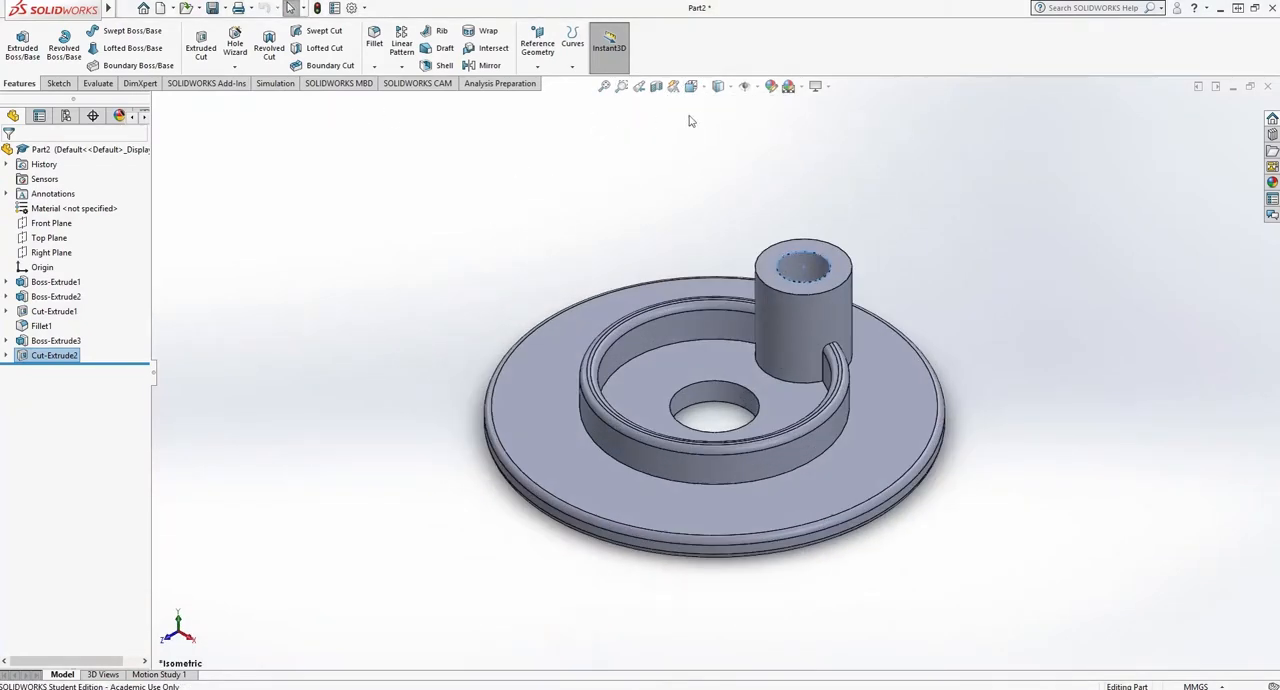
pyautogui.click(731, 88)
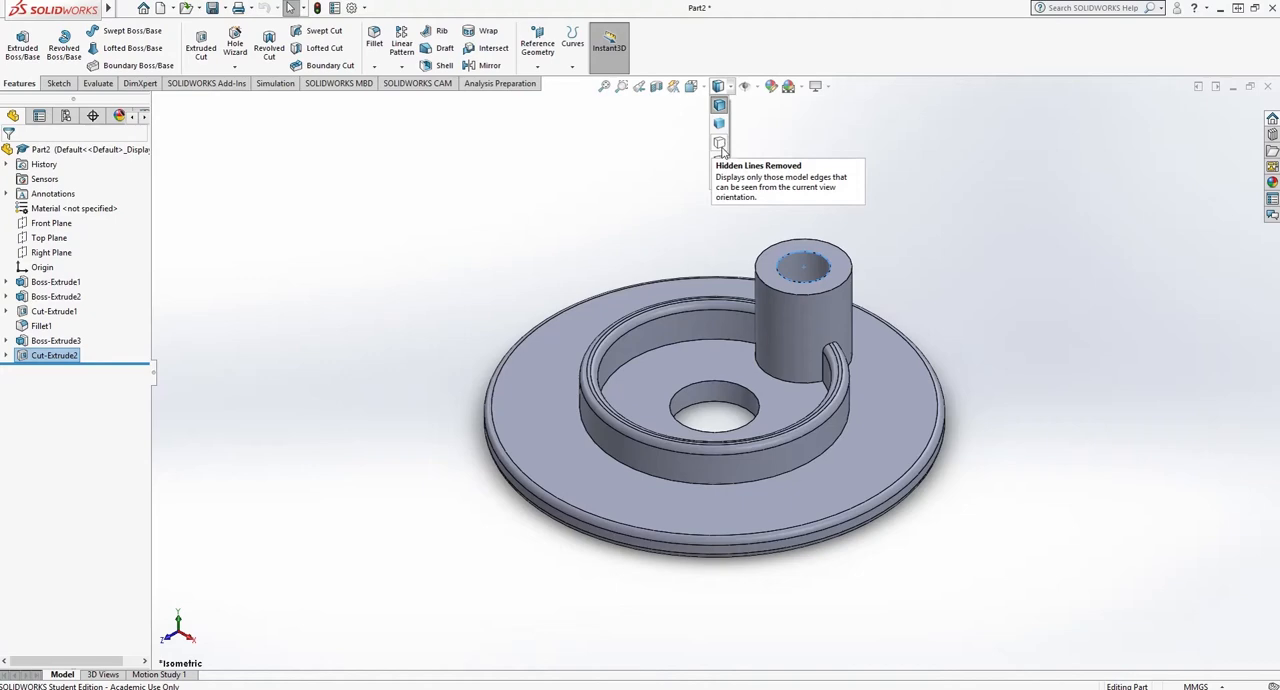
pyautogui.click(720, 163)
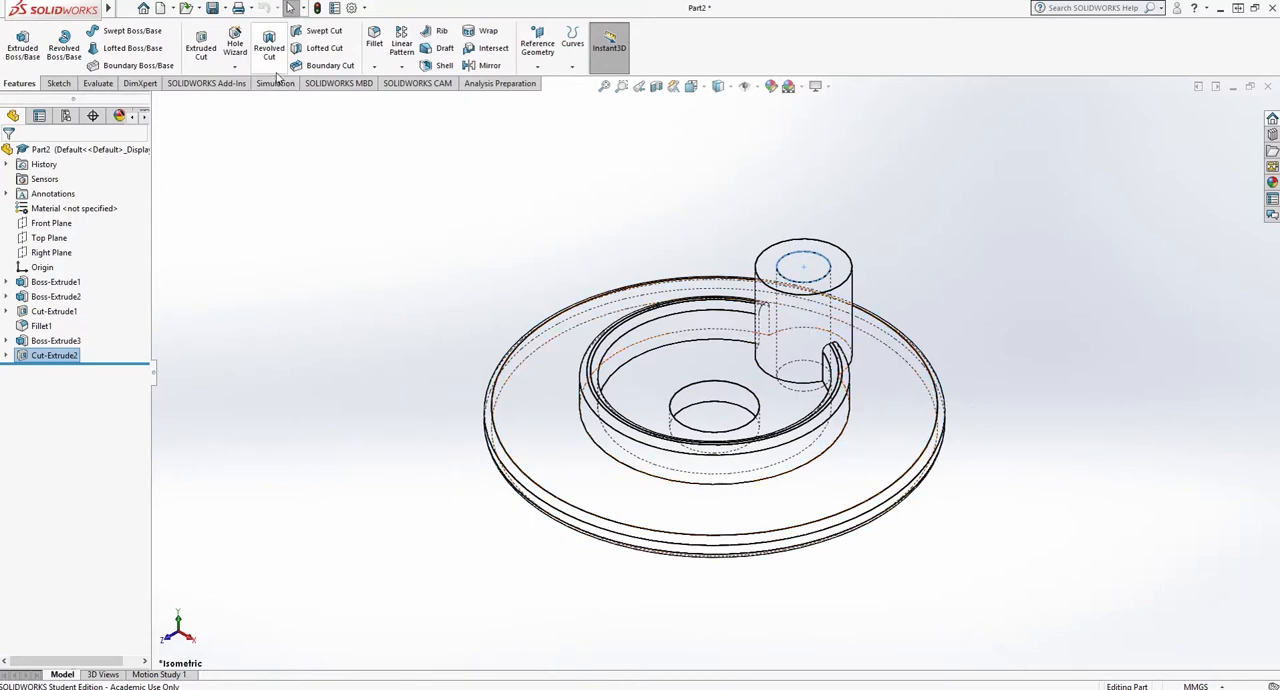
# - Fillet the boss's outer top edge, its hole's top and bottom edges, and the boss-to-ring junction edge with a 2 mm radius
pyautogui.click(376, 40)
pyautogui.click(848, 263)
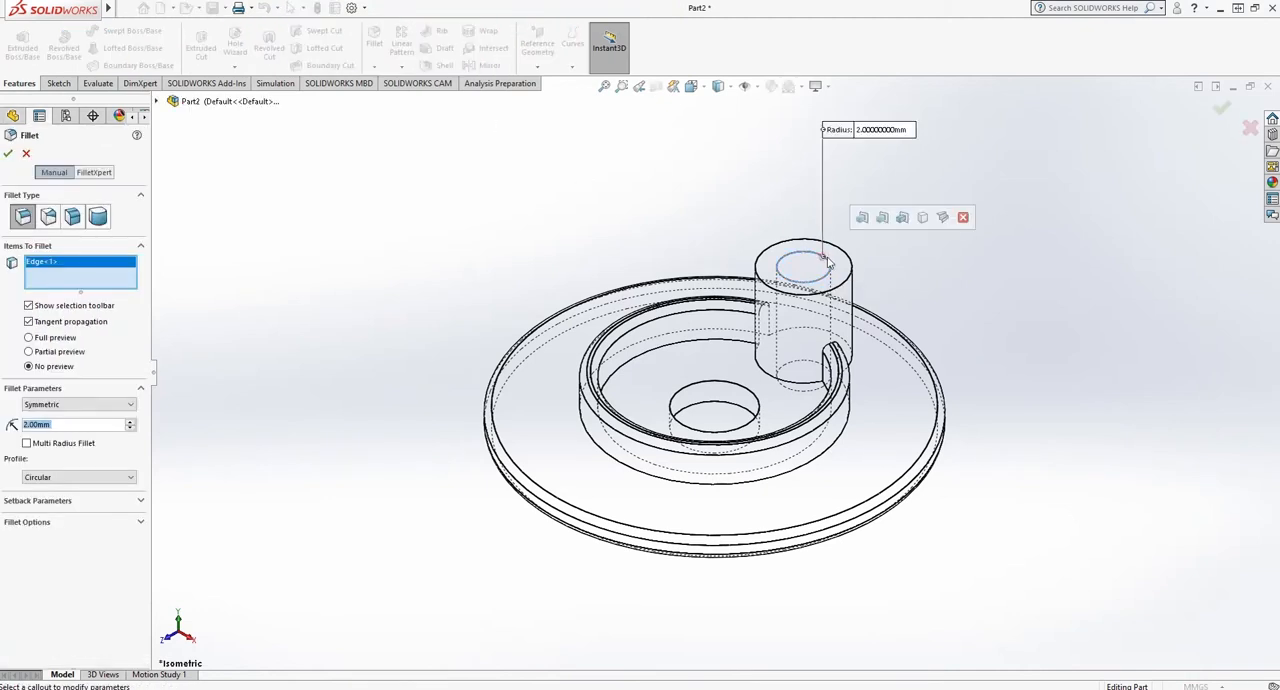
pyautogui.click(845, 280)
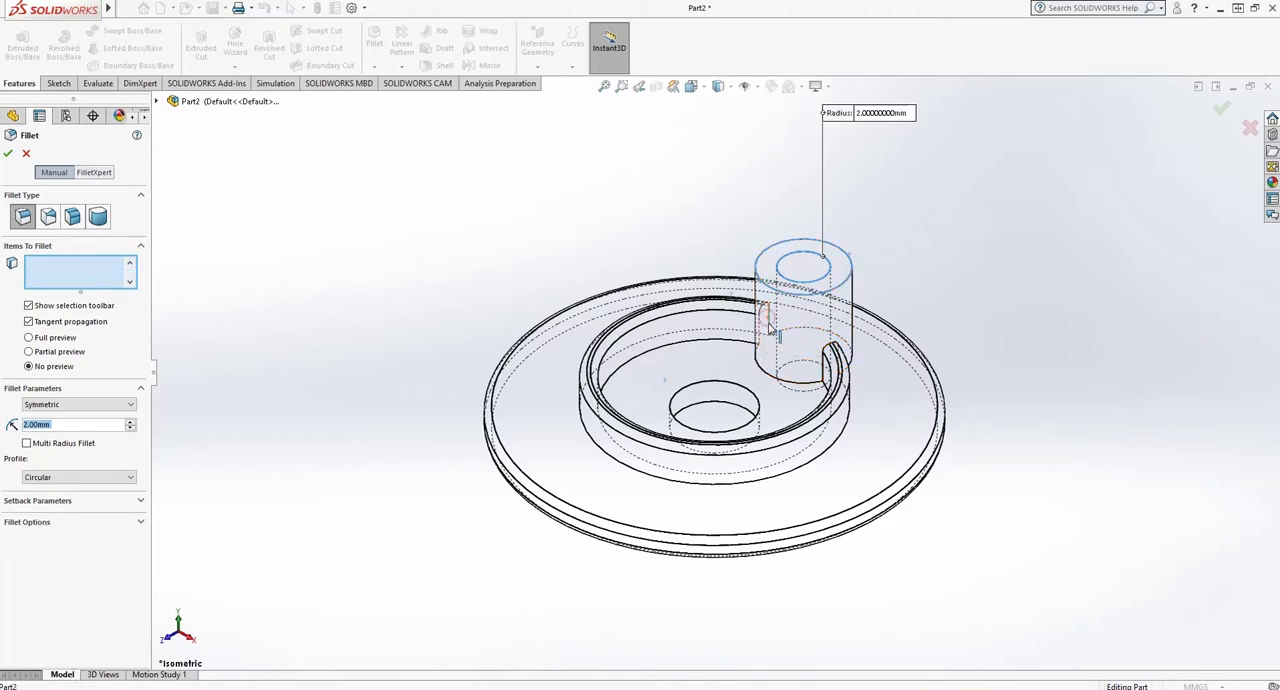
pyautogui.click(766, 316)
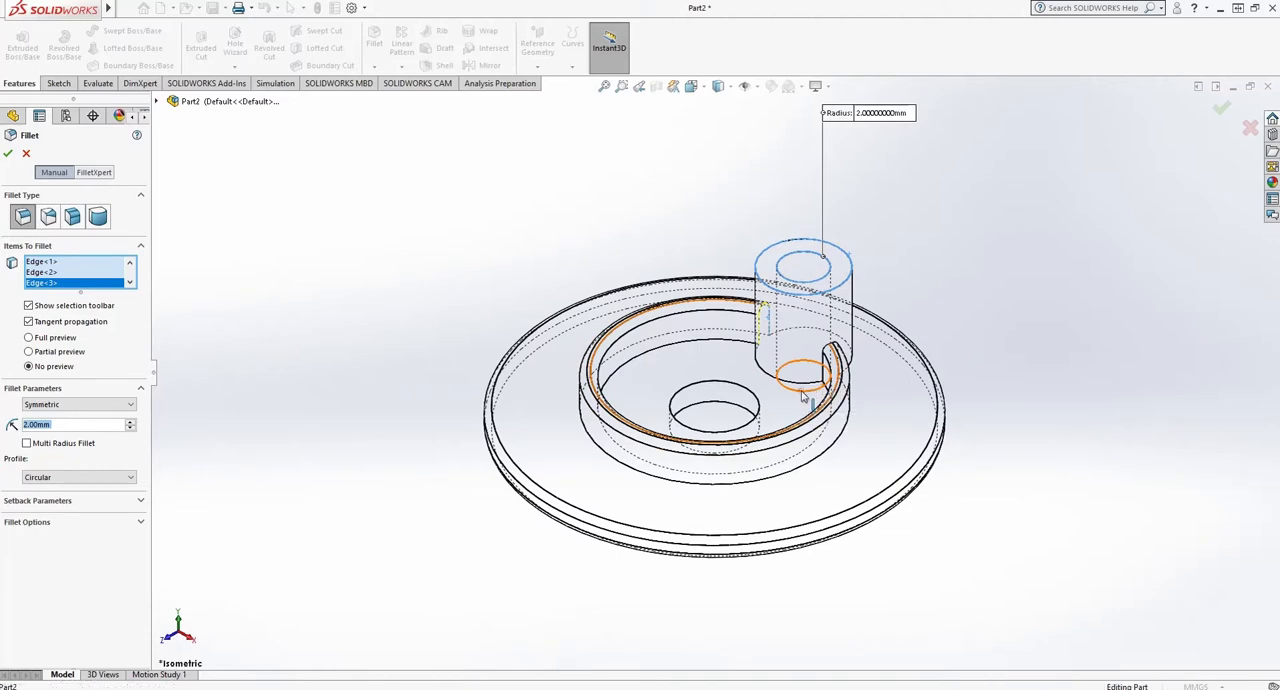
pyautogui.click(820, 400)
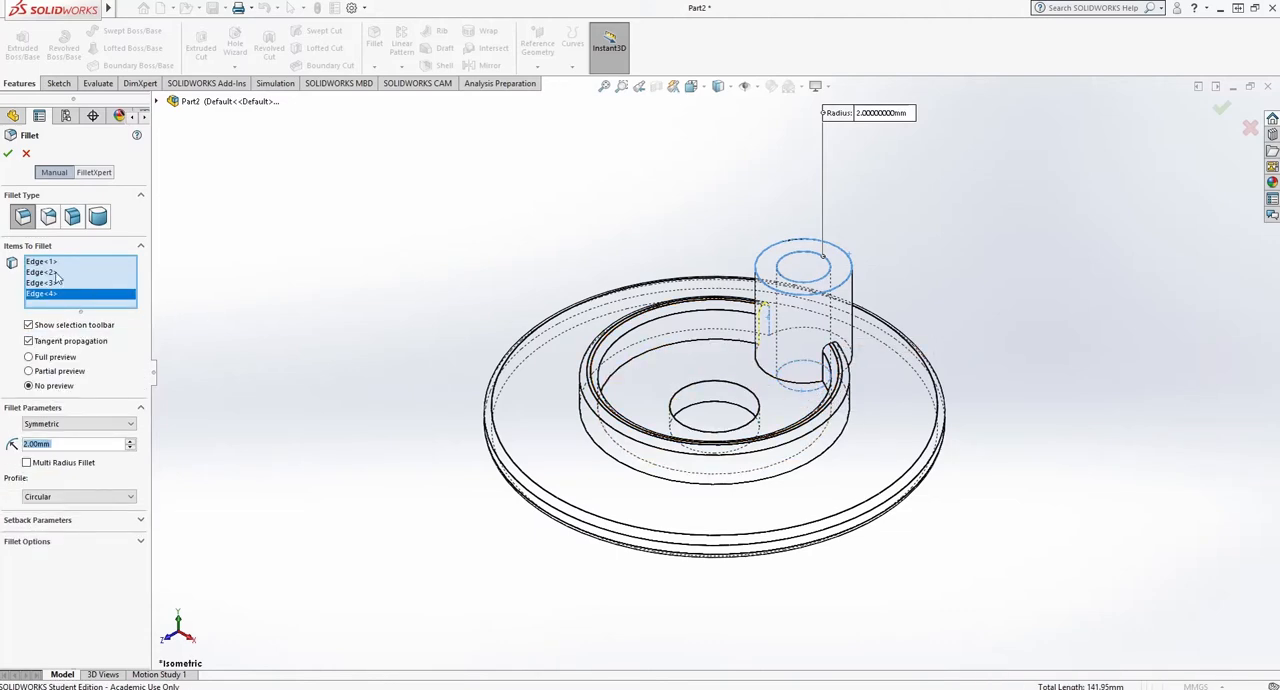
pyautogui.click(9, 155)
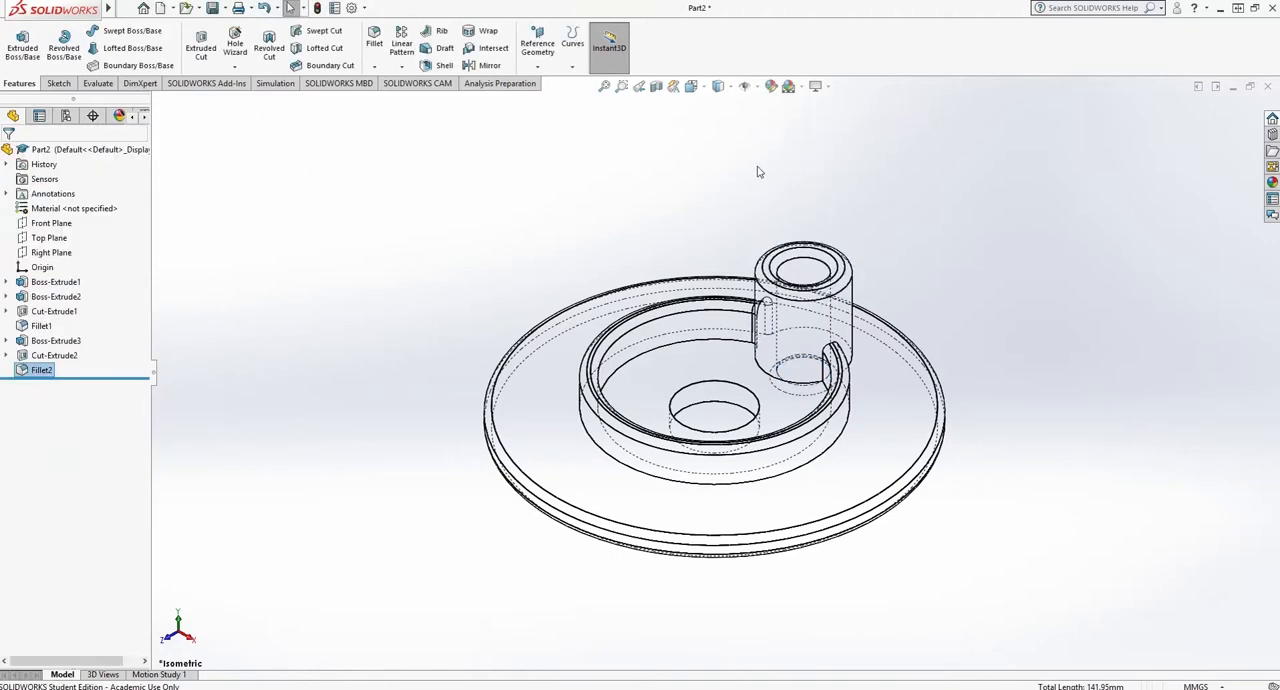
# - Switch the display style to Shaded With Edges and show the temporary axes
pyautogui.click(729, 88)
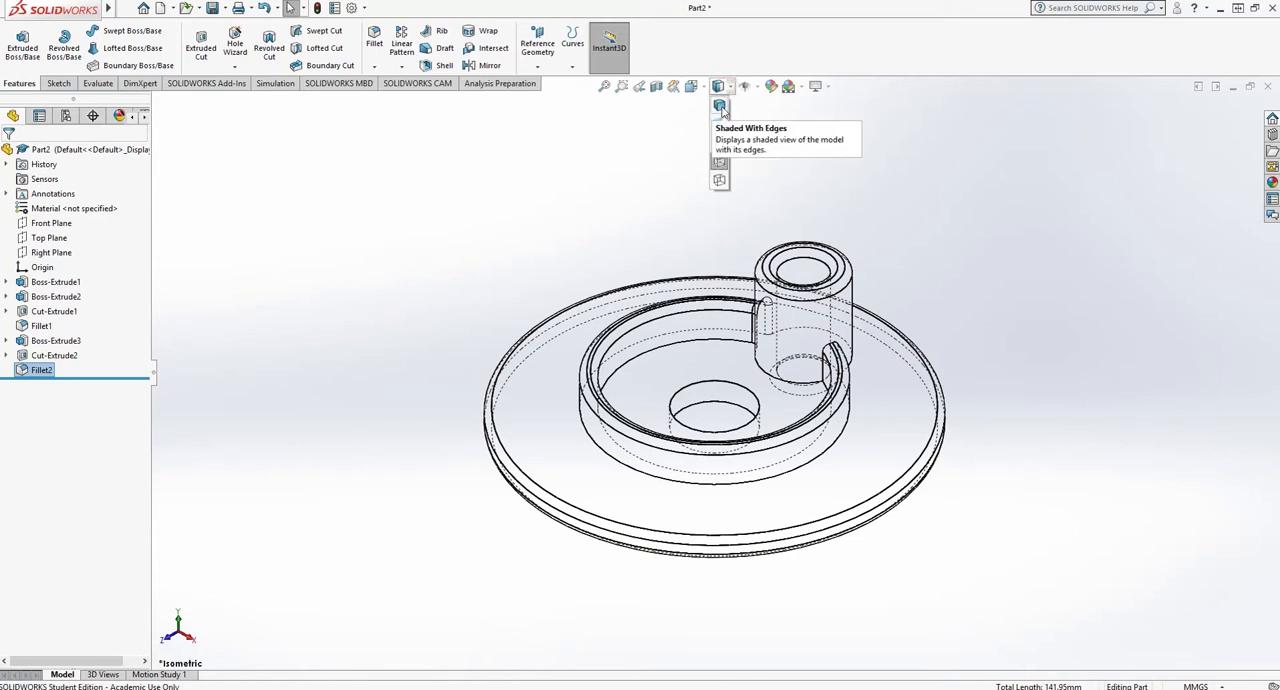
pyautogui.click(720, 107)
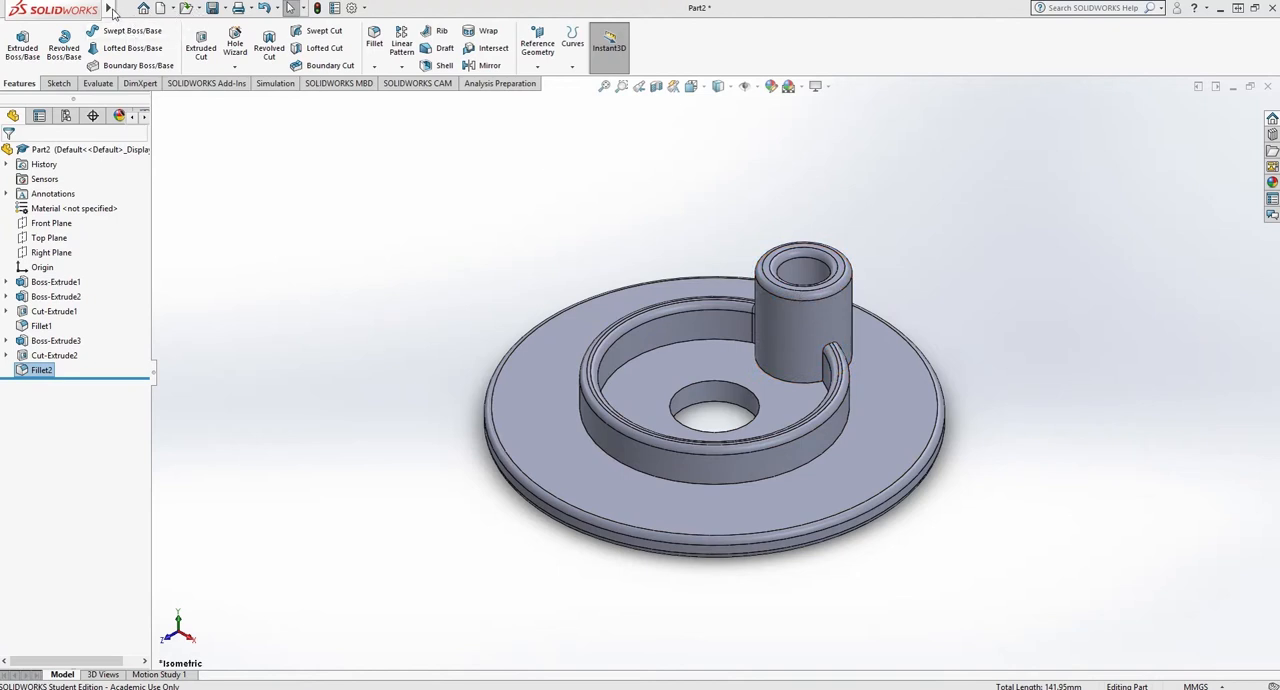
pyautogui.moveTo(111, 10)
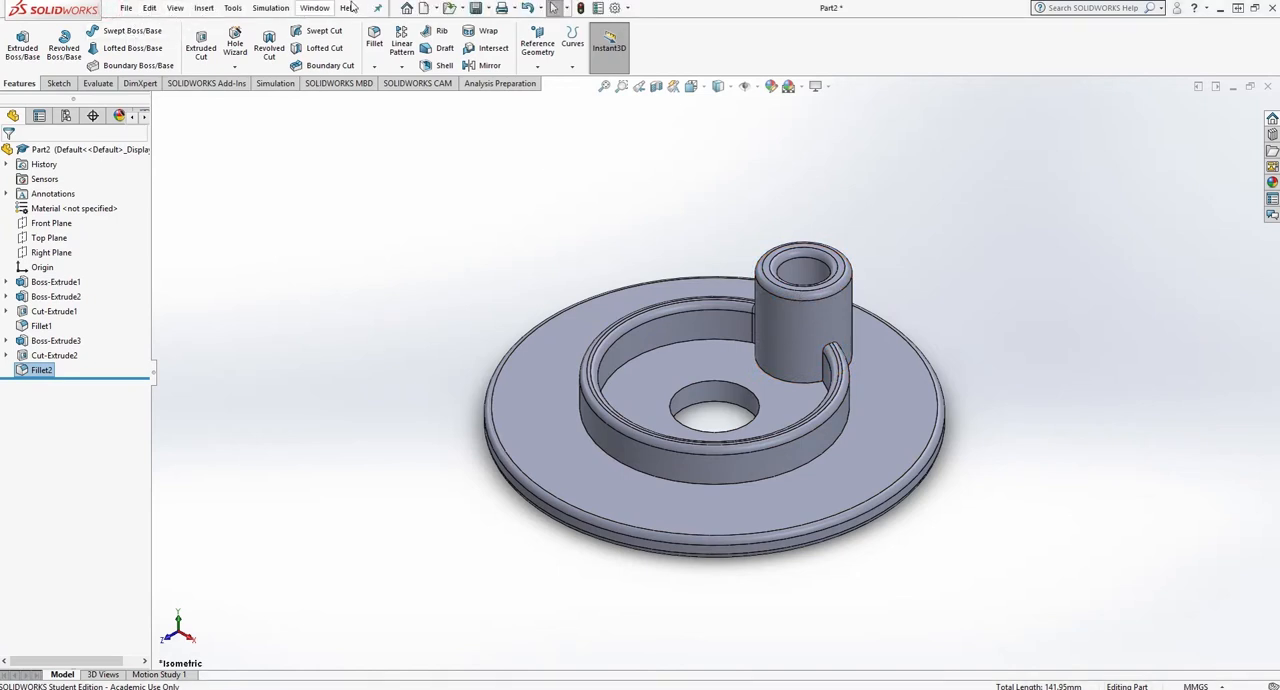
pyautogui.click(175, 8)
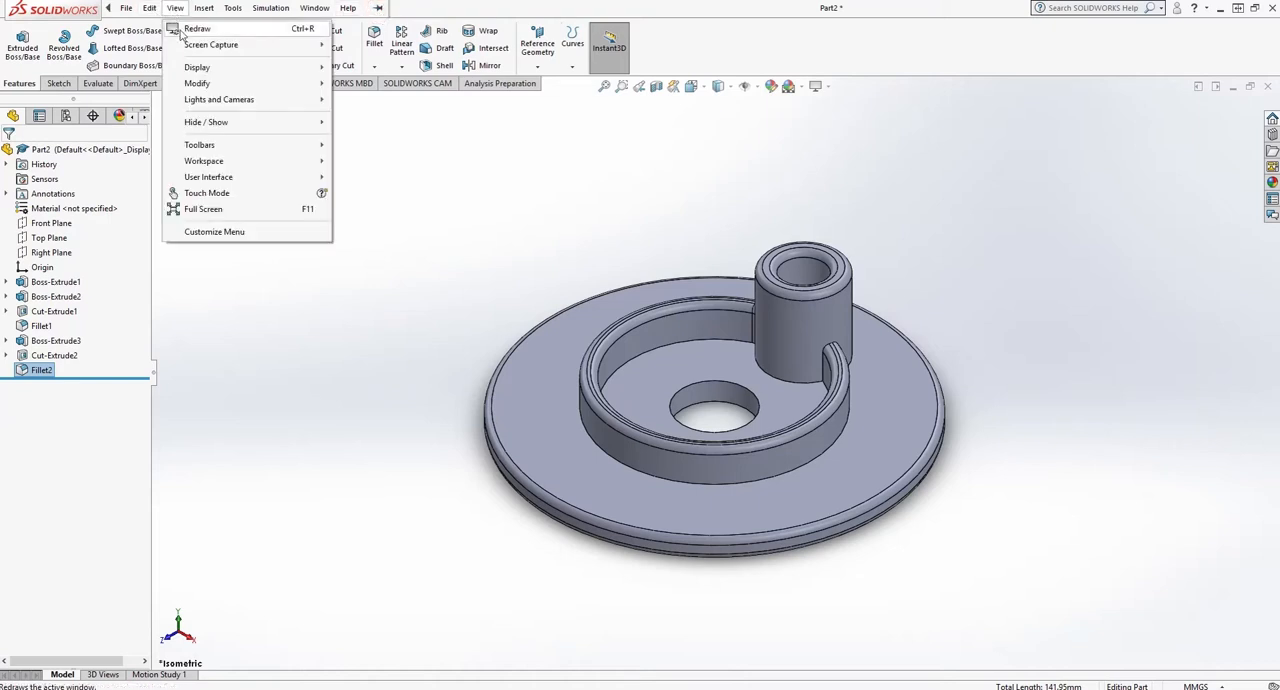
pyautogui.moveTo(186, 124)
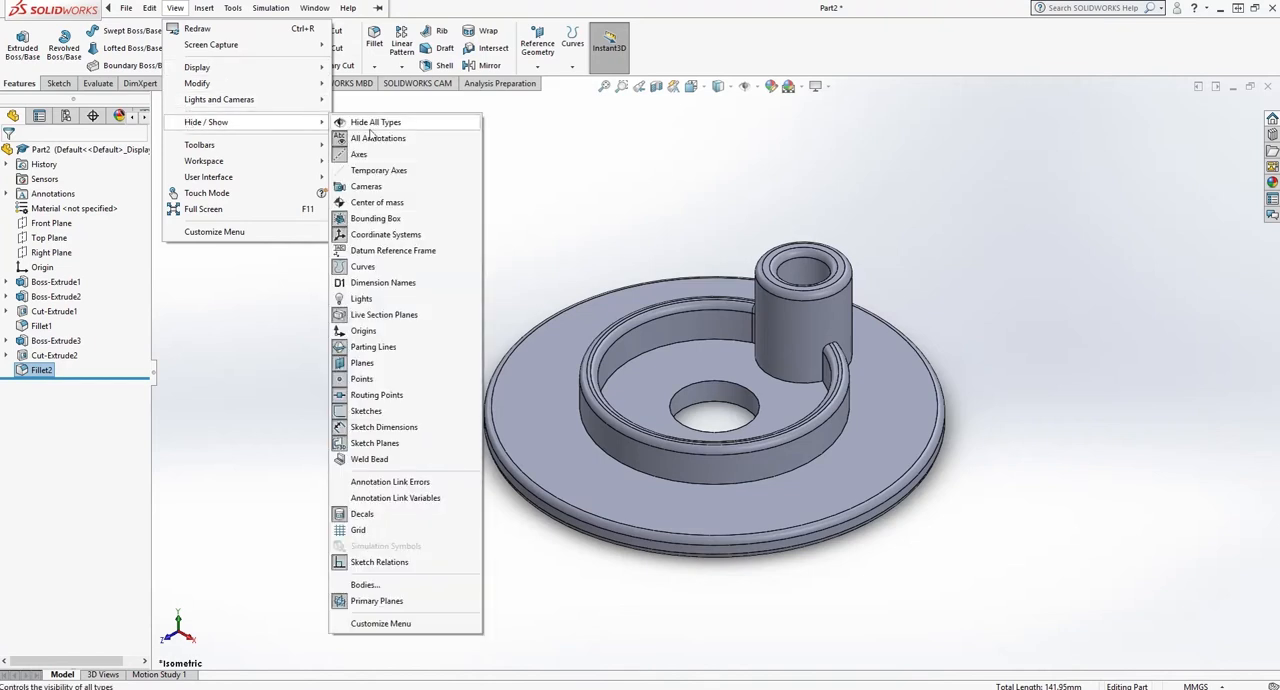
pyautogui.click(381, 172)
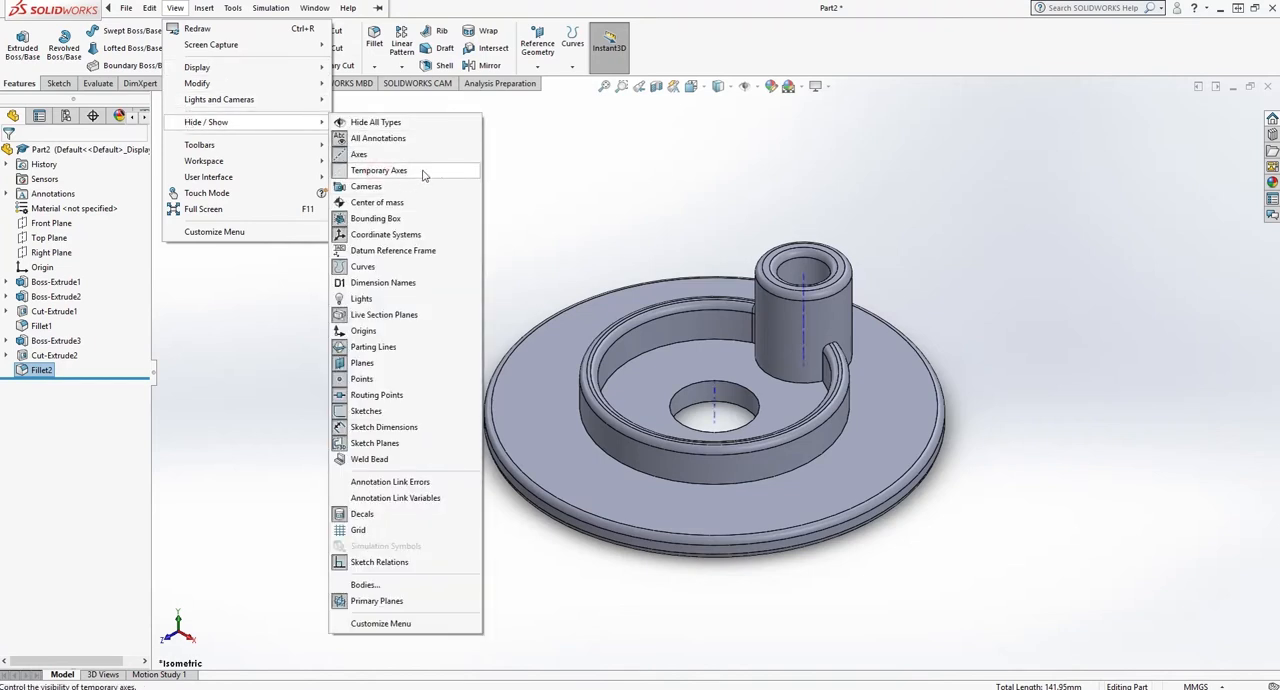
pyautogui.click(571, 168)
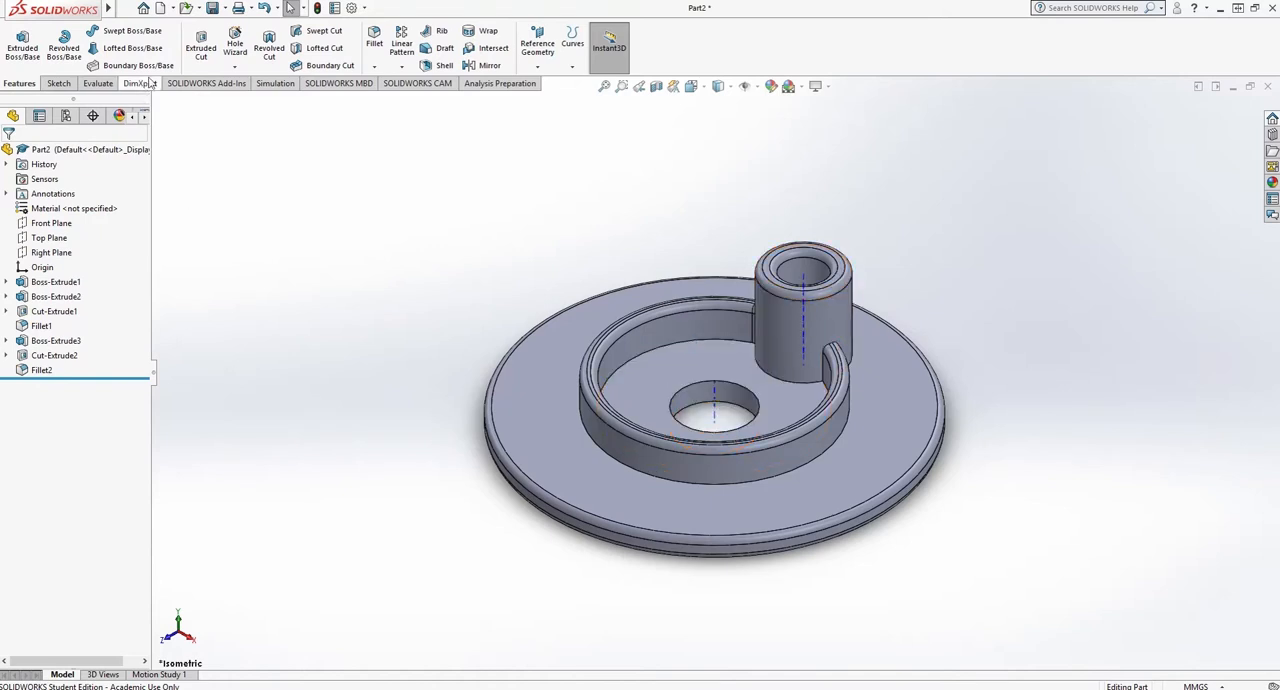
# - Start a circular pattern about the central hole's axis with equal spacing over 360 degrees and 6 instances
pyautogui.click(402, 67)
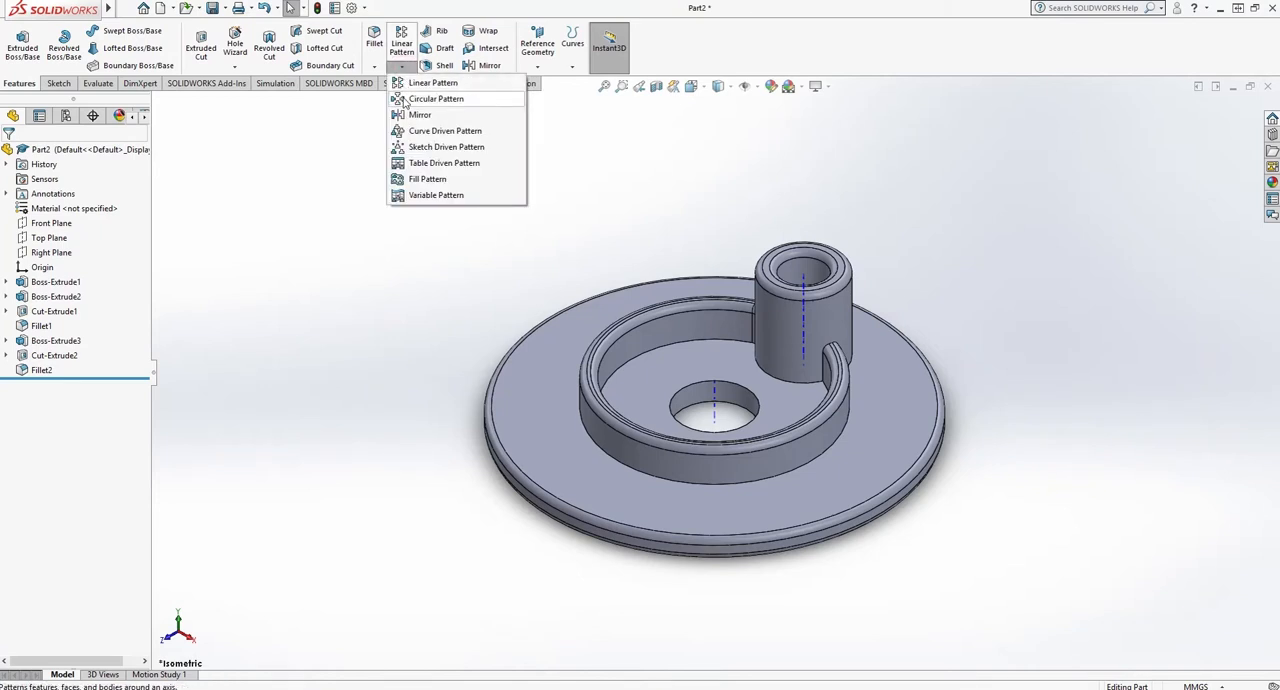
pyautogui.click(408, 99)
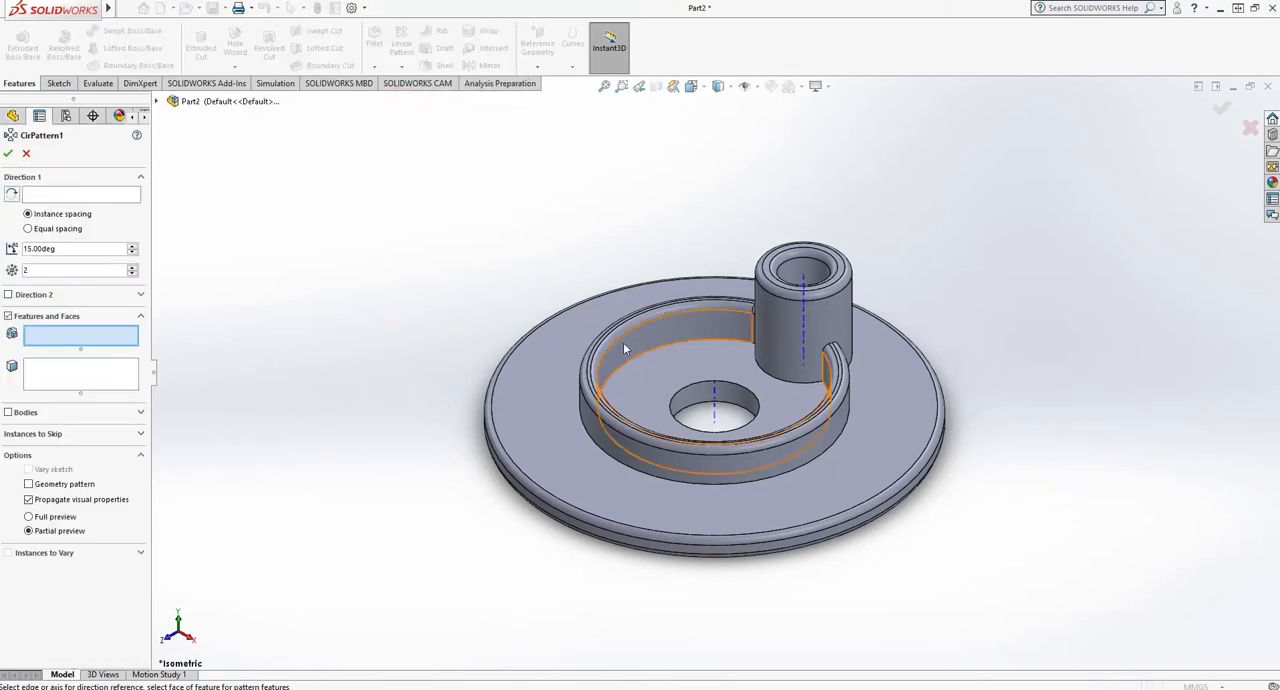
pyautogui.click(36, 198)
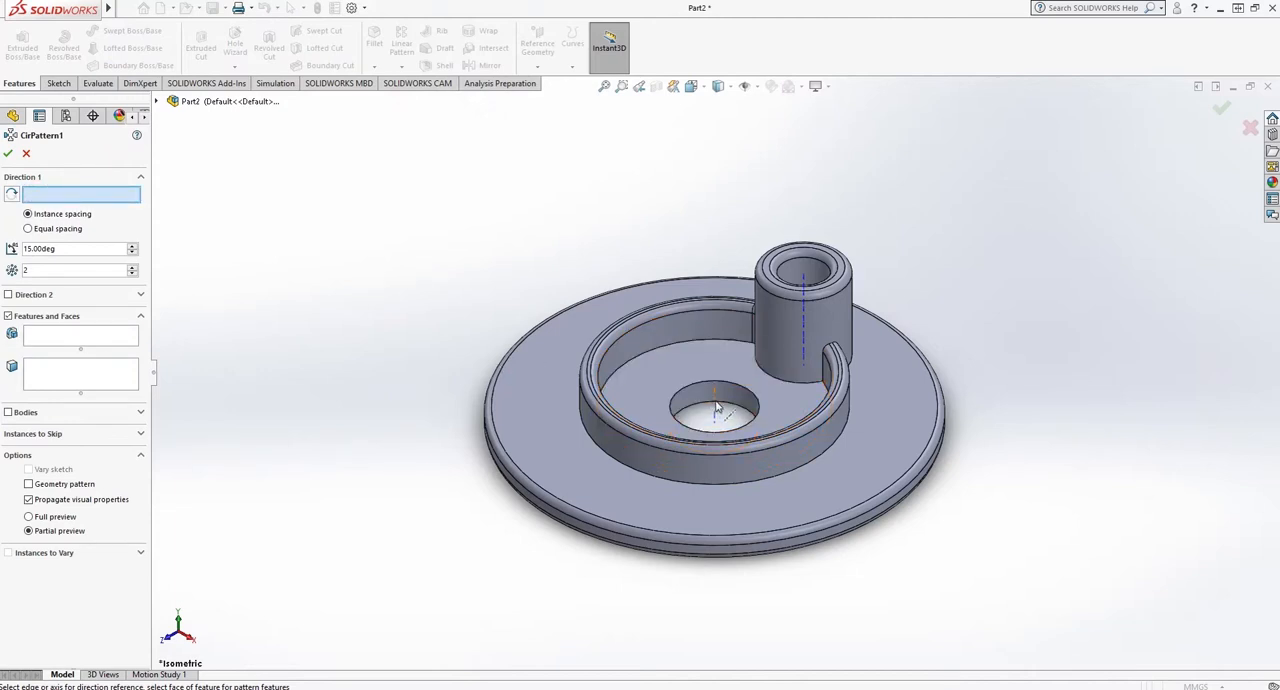
pyautogui.click(716, 408)
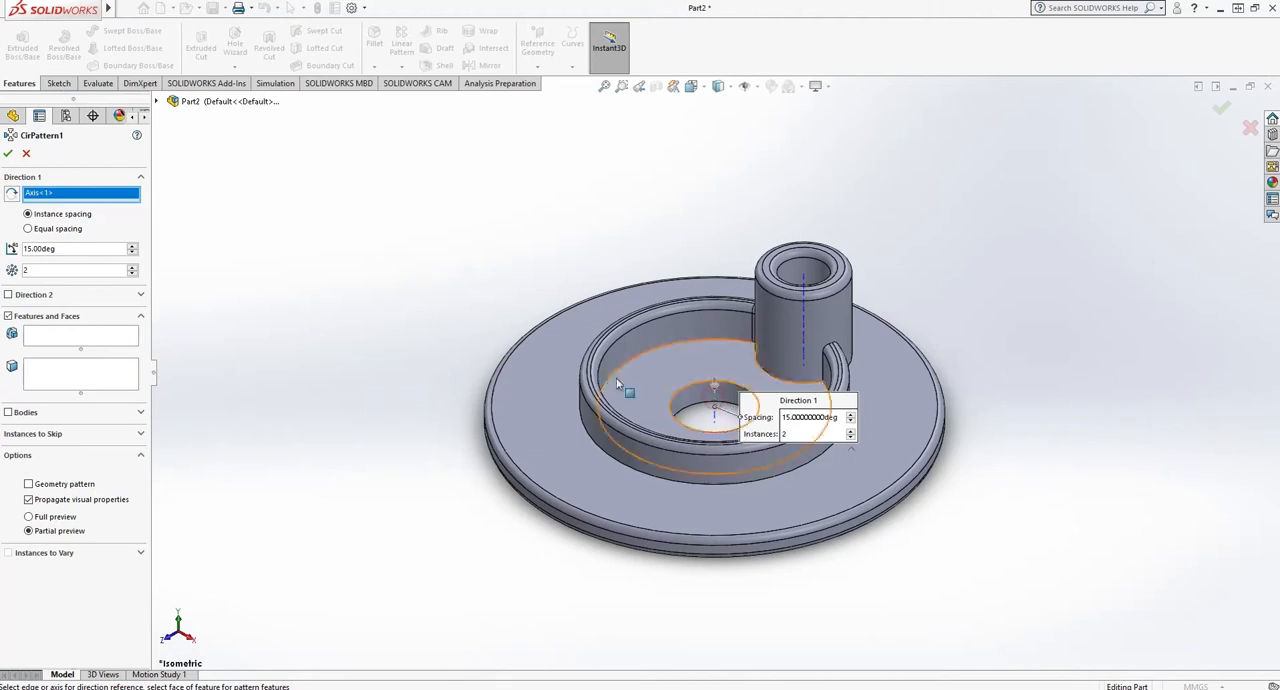
pyautogui.click(52, 229)
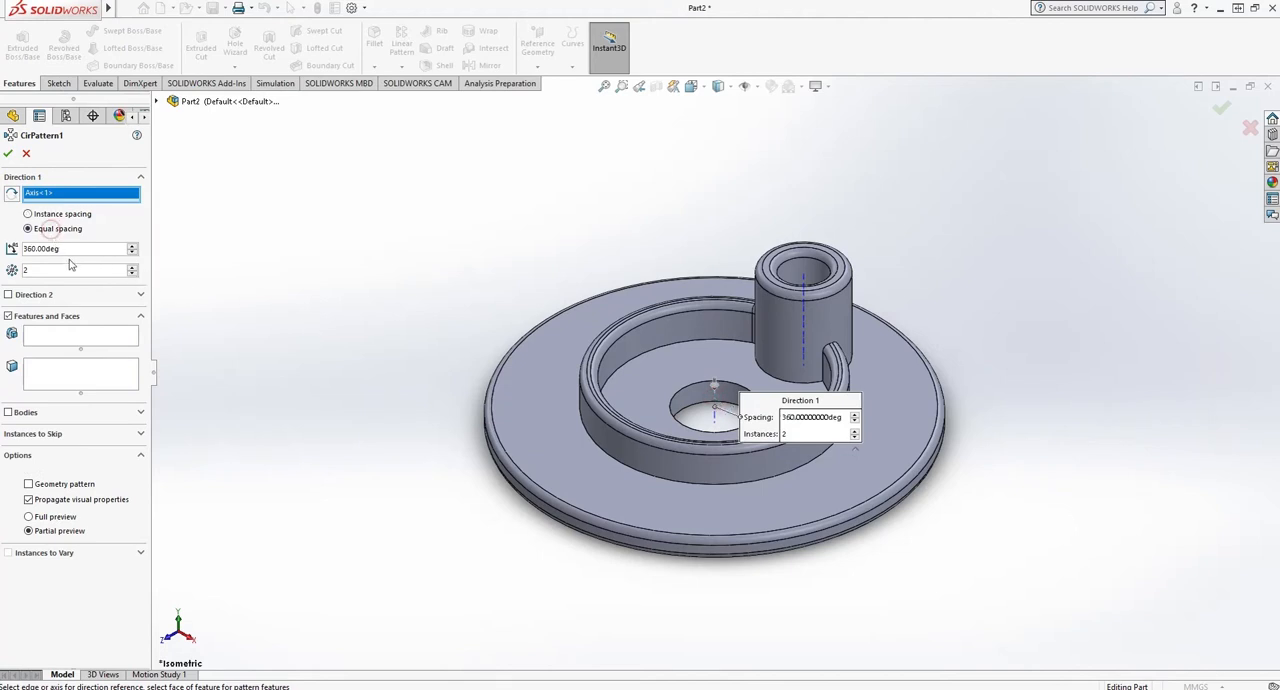
pyautogui.doubleClick(68, 268)
pyautogui.write('6')
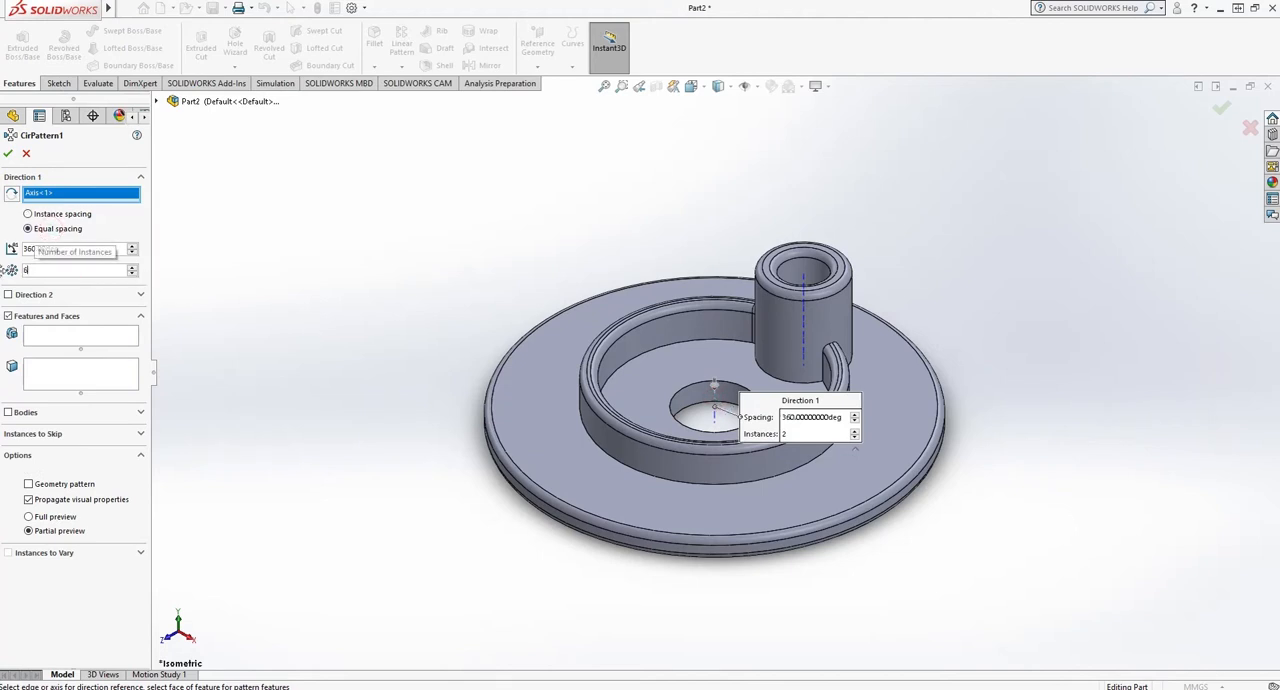
# - Pattern Fillet2, Cut-Extrude2 and Boss-Extrude3 around the disc and complete the circular pattern
pyautogui.click(70, 337)
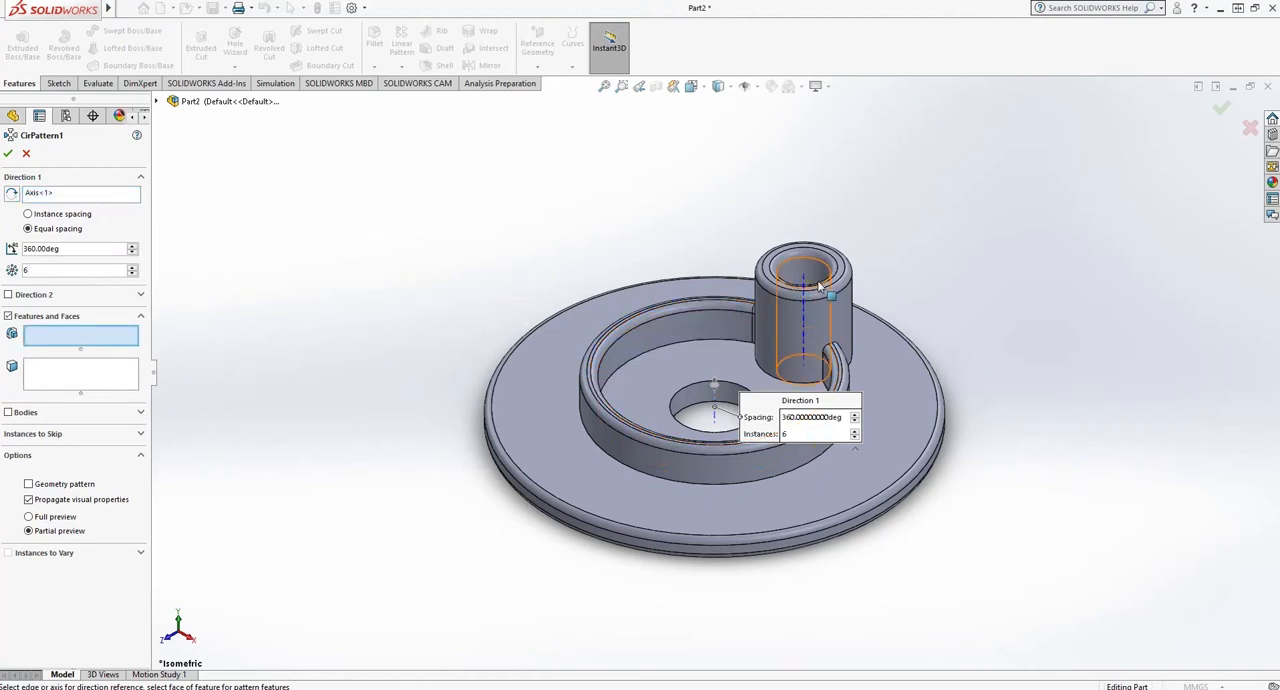
pyautogui.click(157, 101)
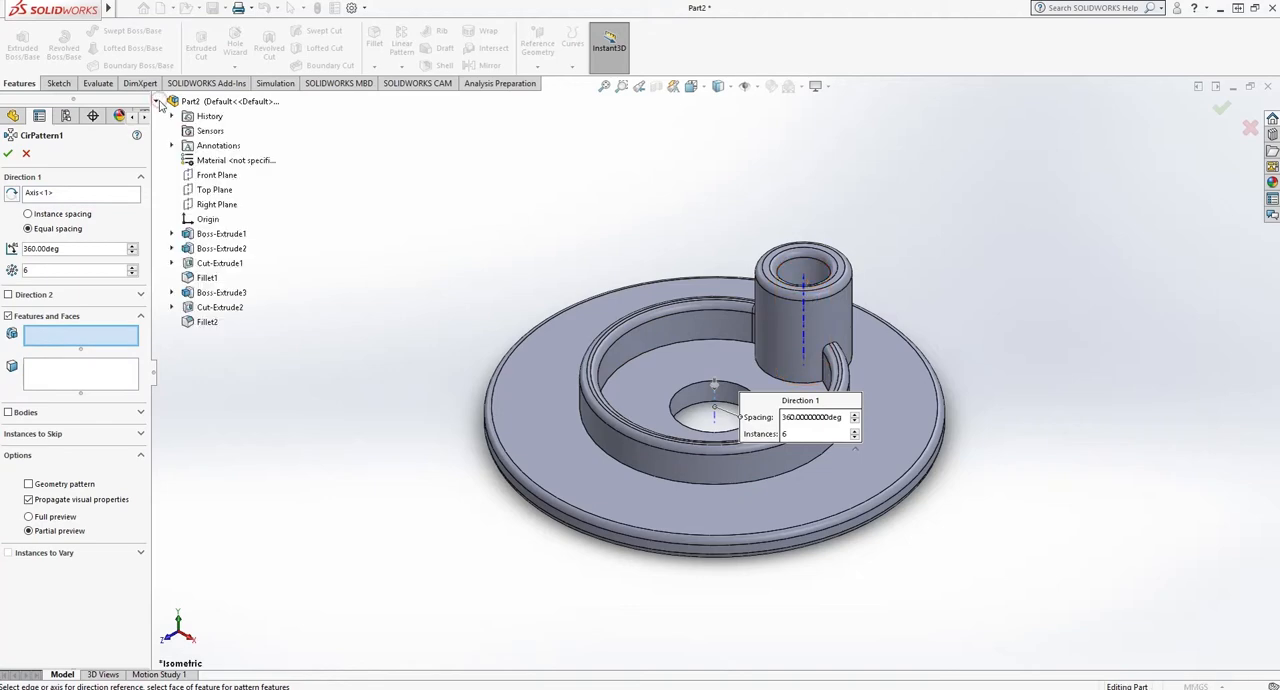
pyautogui.click(206, 322)
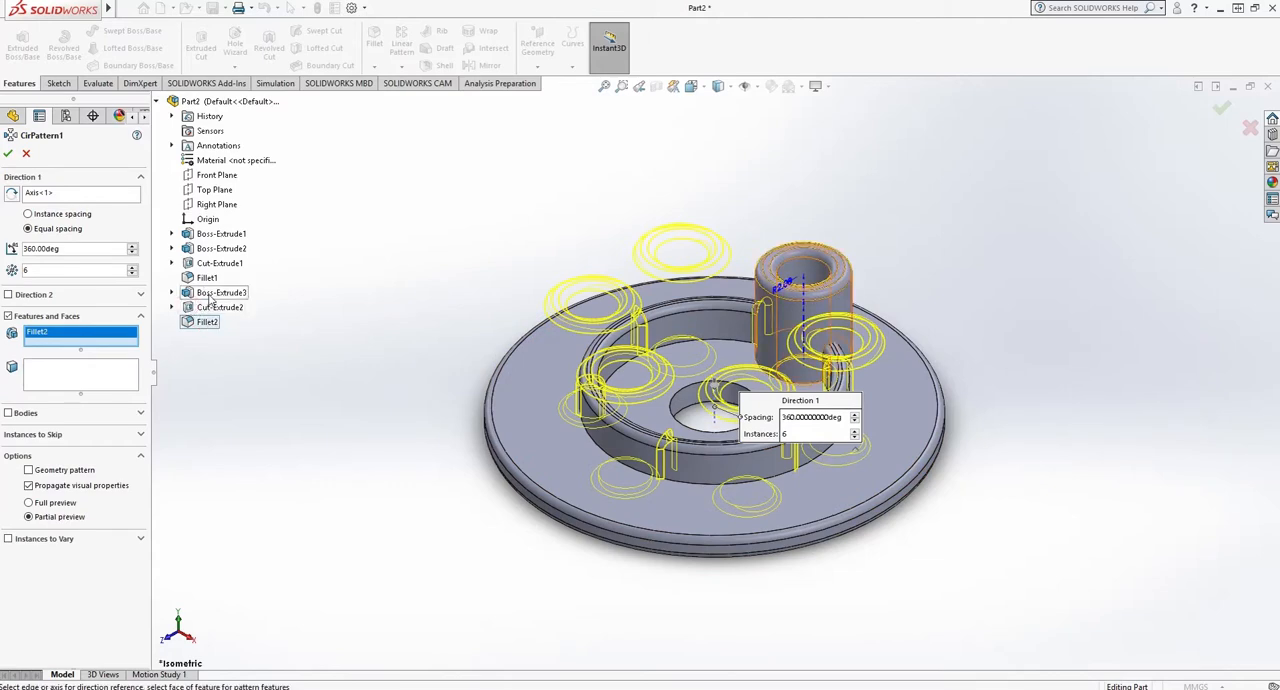
pyautogui.click(220, 308)
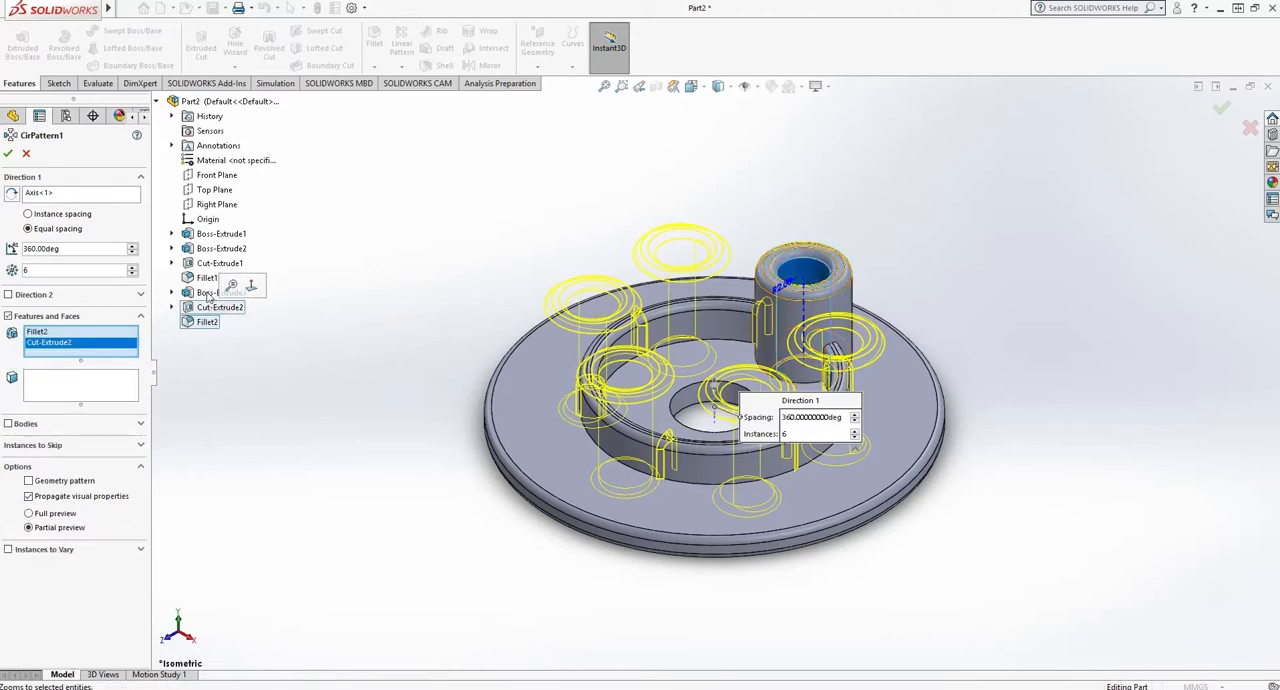
pyautogui.click(210, 293)
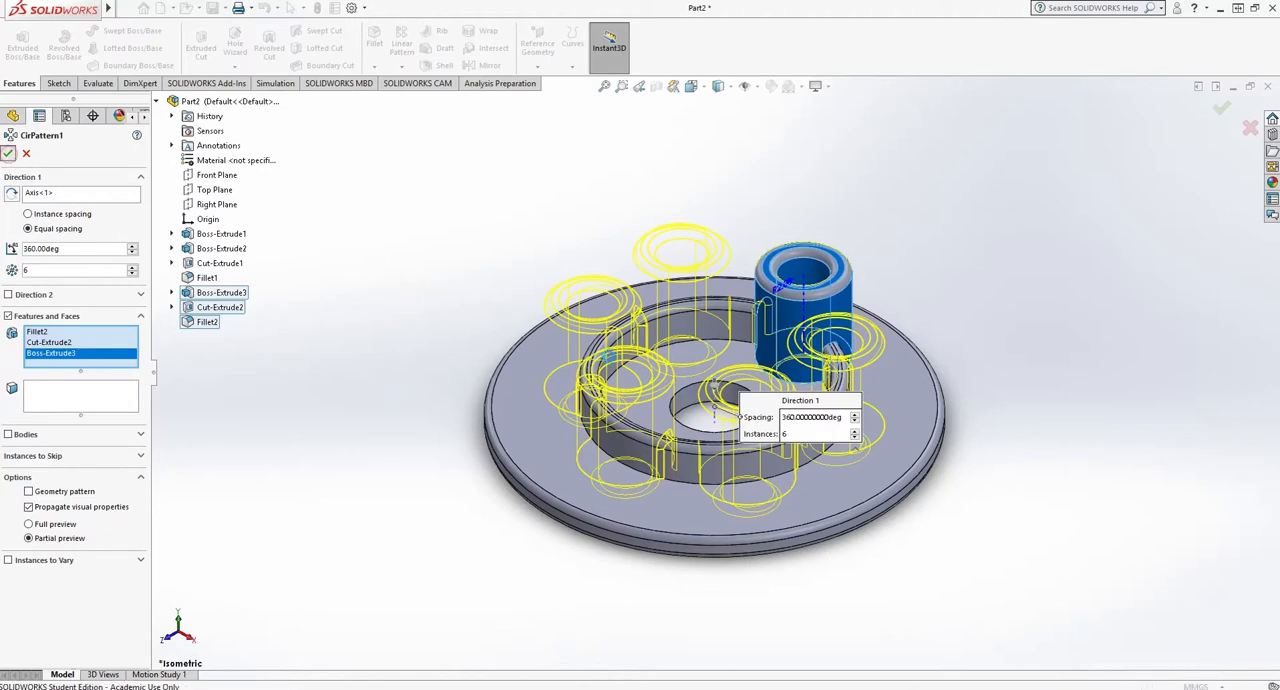
pyautogui.click(8, 153)
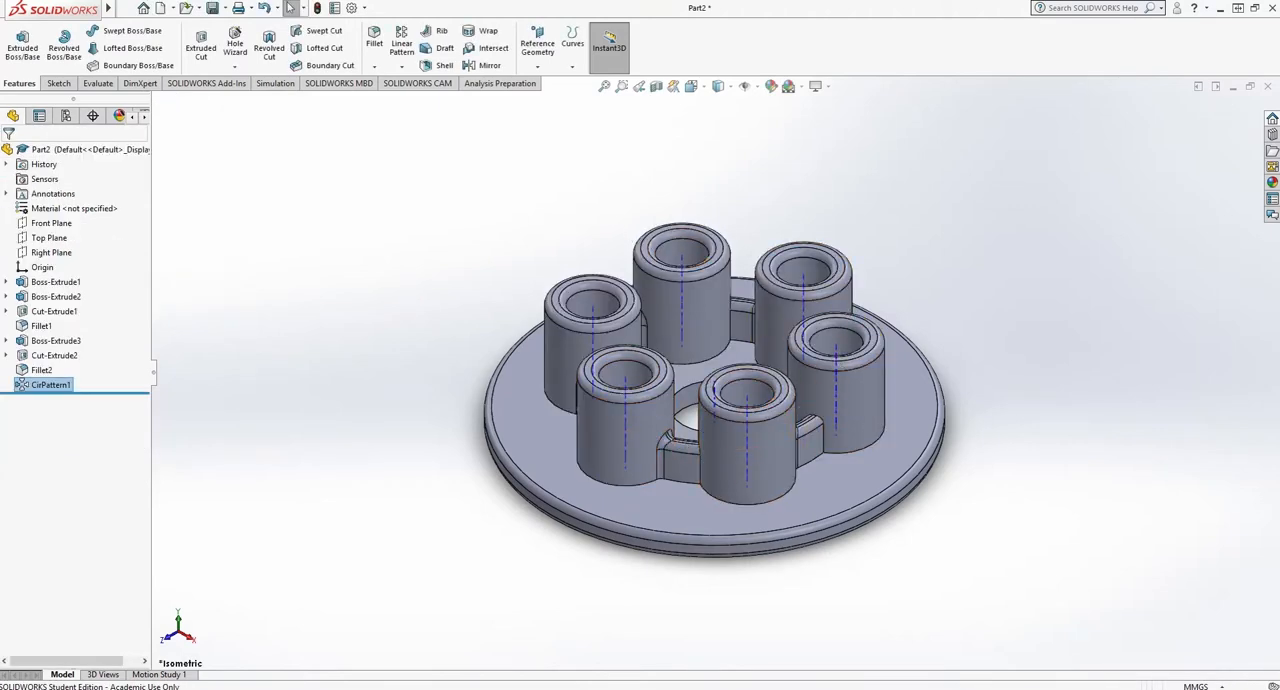
# - Hide the temporary axes
pyautogui.click(174, 8)
pyautogui.moveTo(214, 123)
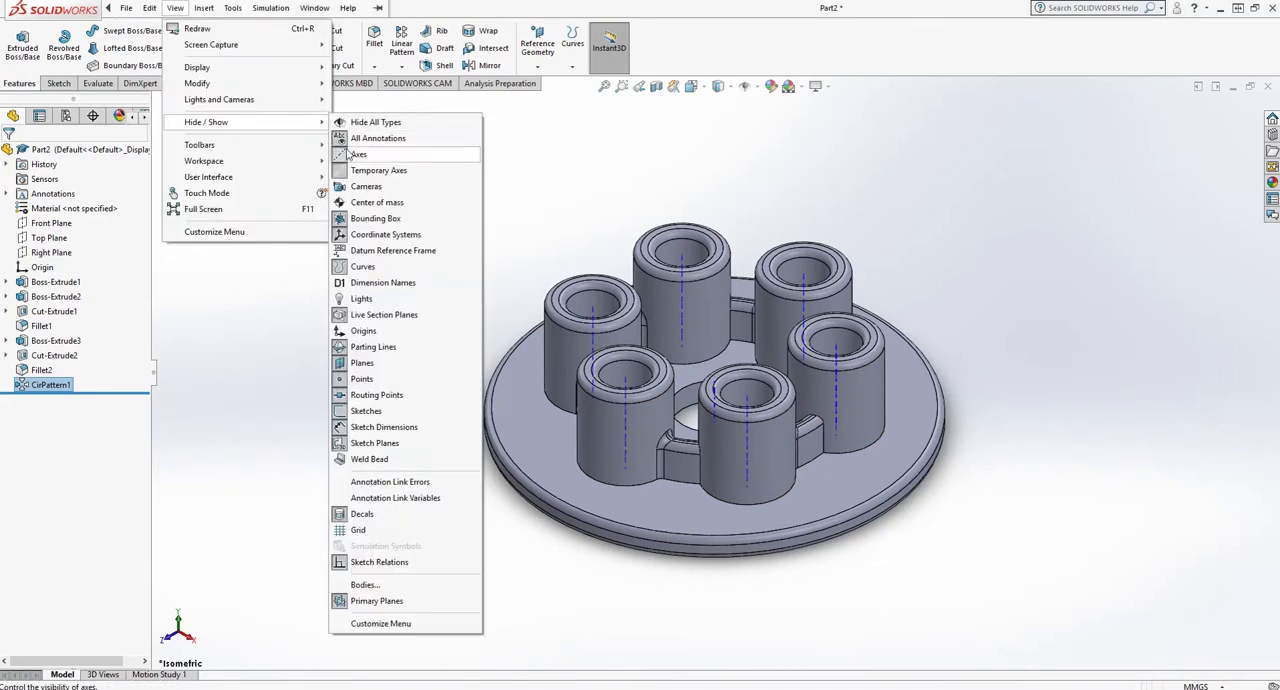
pyautogui.click(364, 171)
pyautogui.click(534, 169)
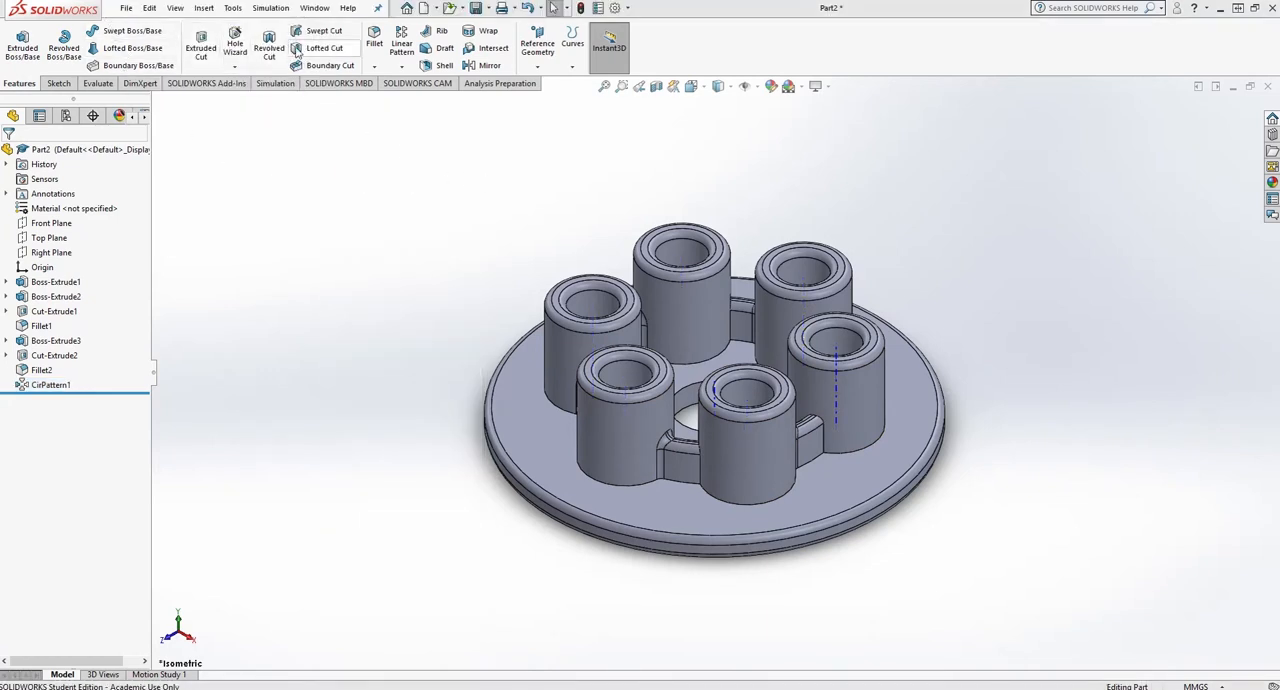
# - Add a 2 mm fillet to a rear boss's base edge inside the ring and a front boss's base edge outside it
pyautogui.click(374, 40)
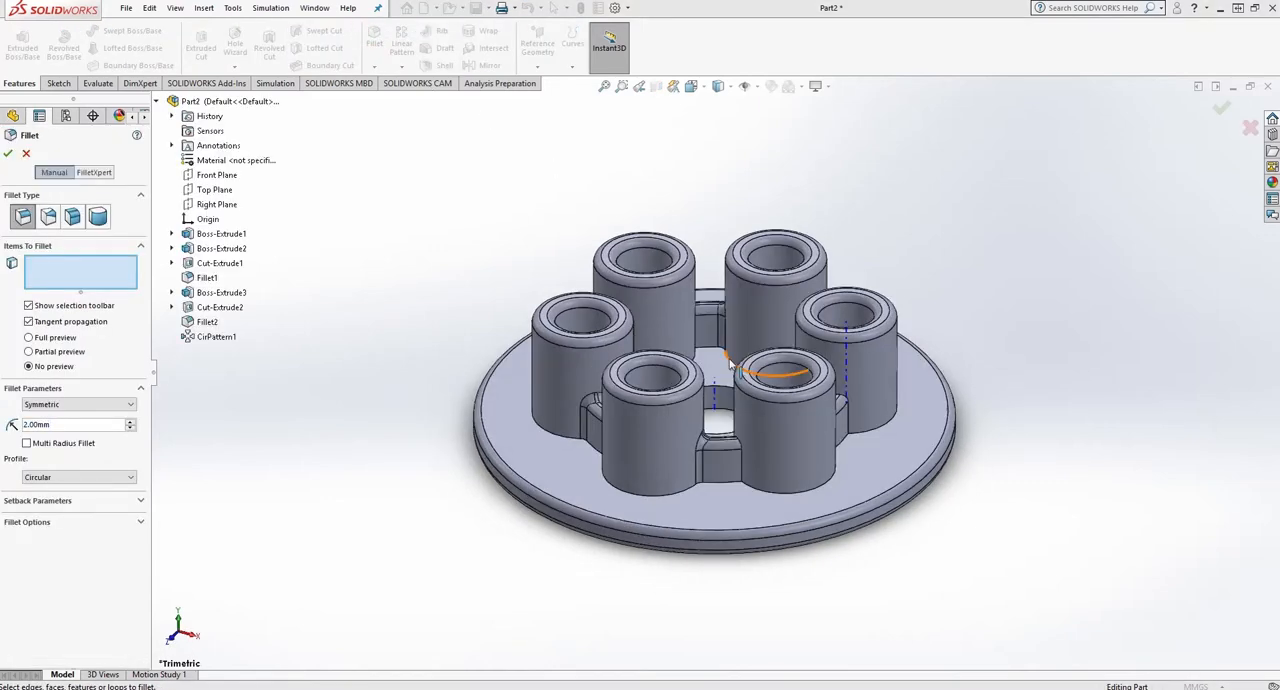
pyautogui.click(731, 363)
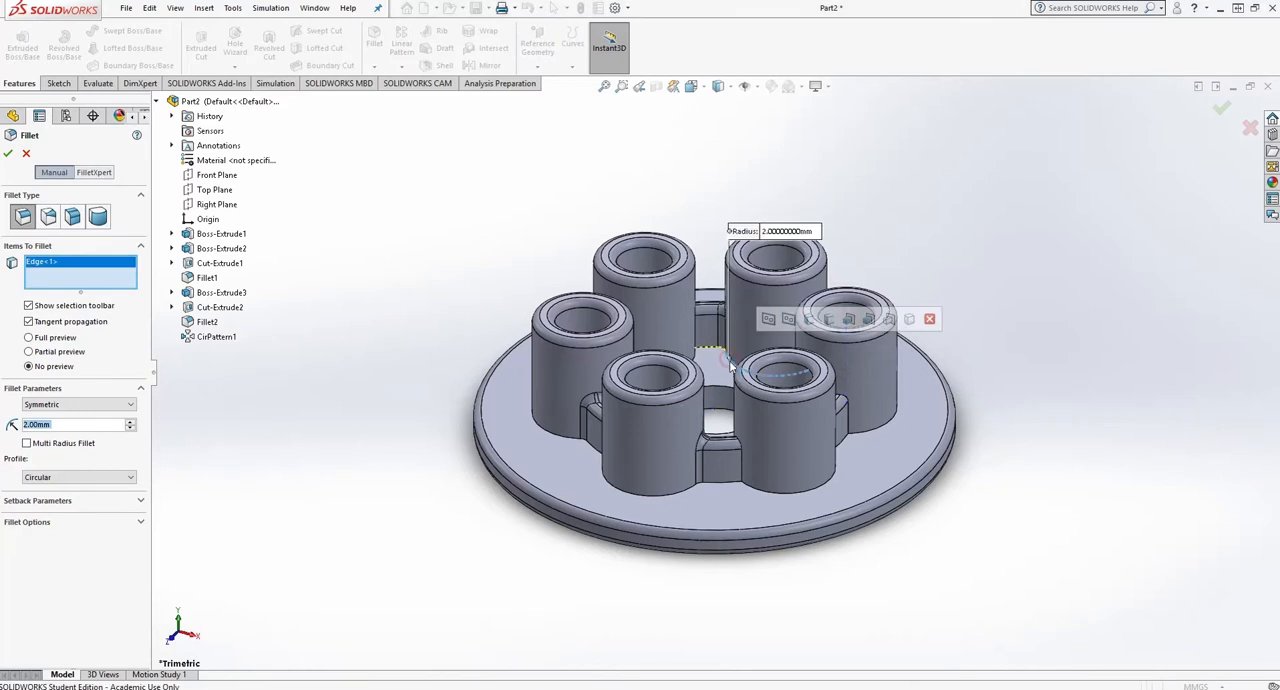
pyautogui.click(818, 490)
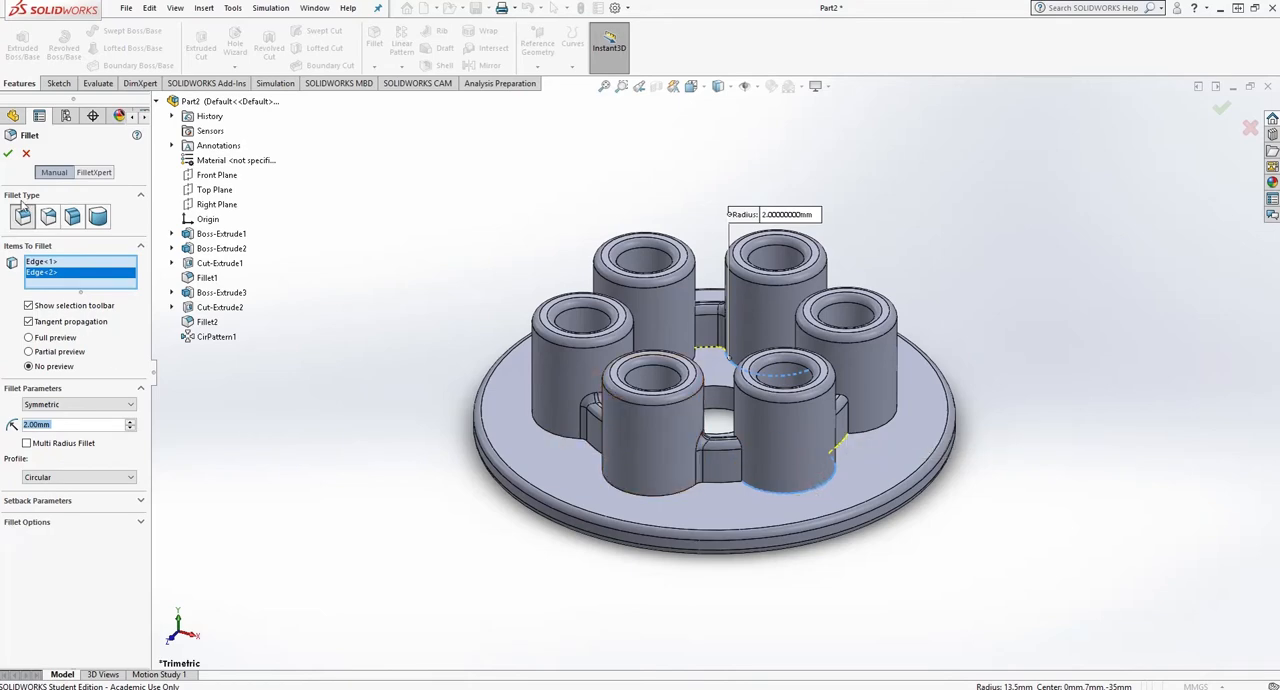
pyautogui.click(10, 155)
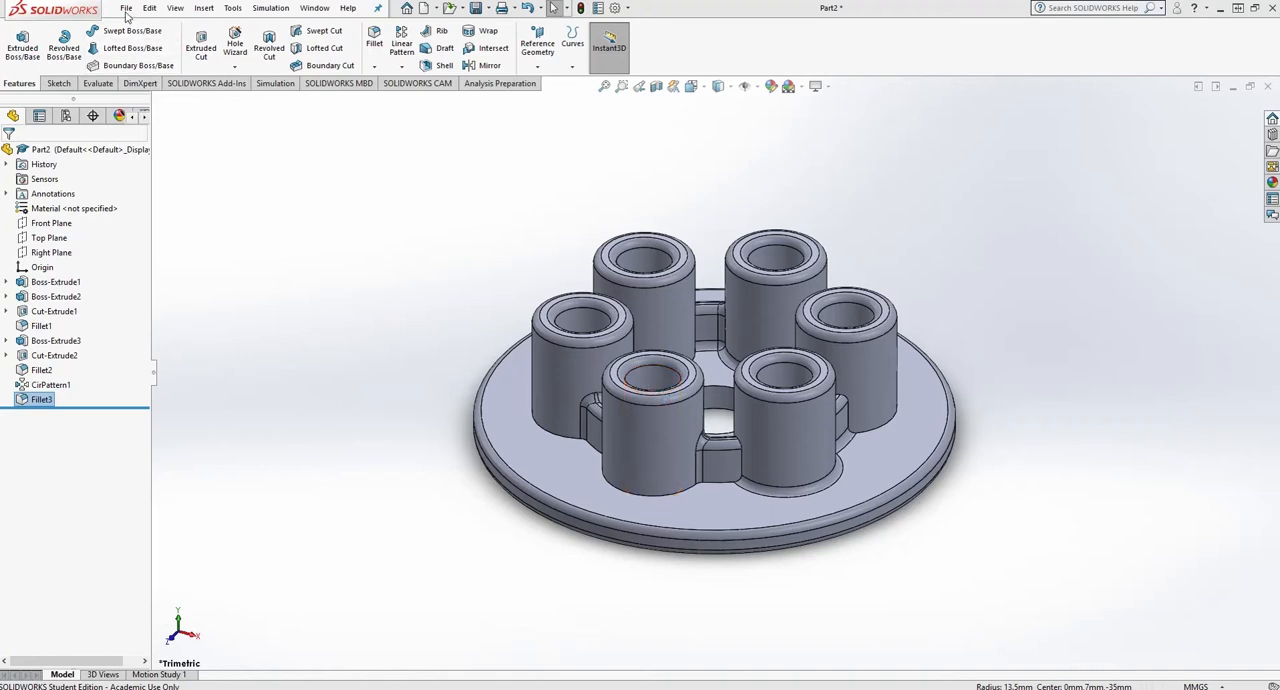
# - Save the part in Documents as "Pressure plate", replacing the existing file
pyautogui.click(475, 8)
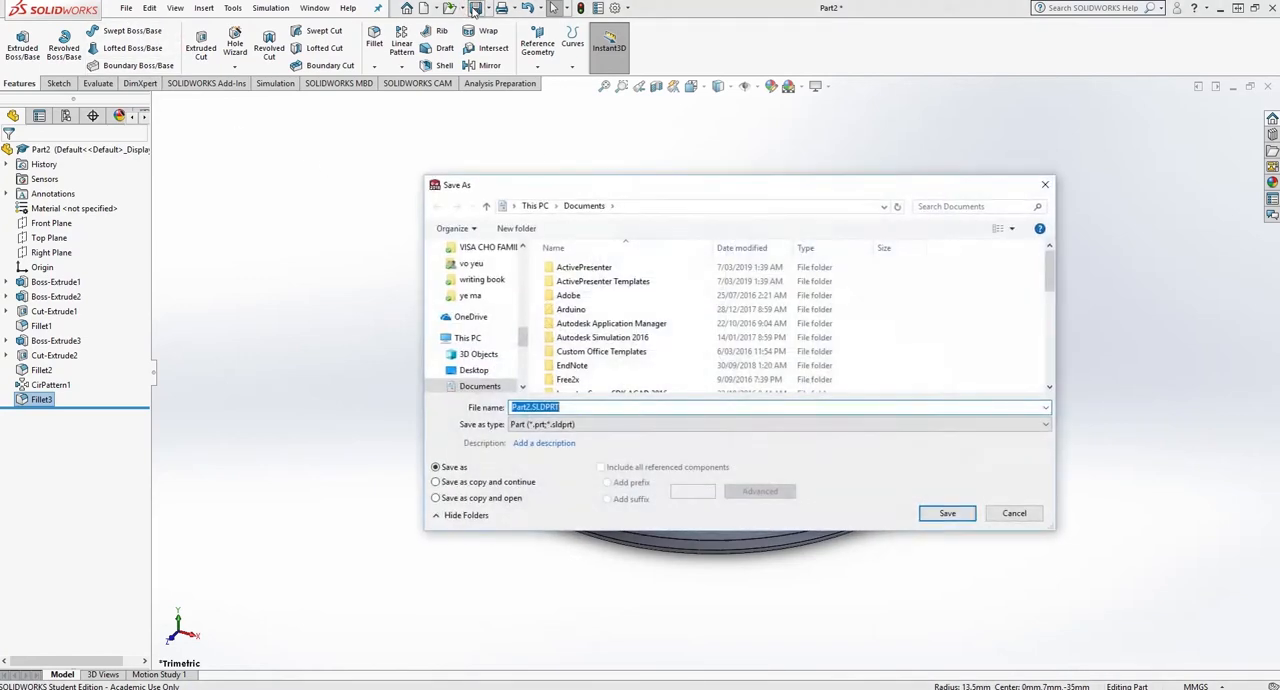
pyautogui.click(590, 407)
pyautogui.doubleClick(590, 407)
pyautogui.write('Pressure plate')
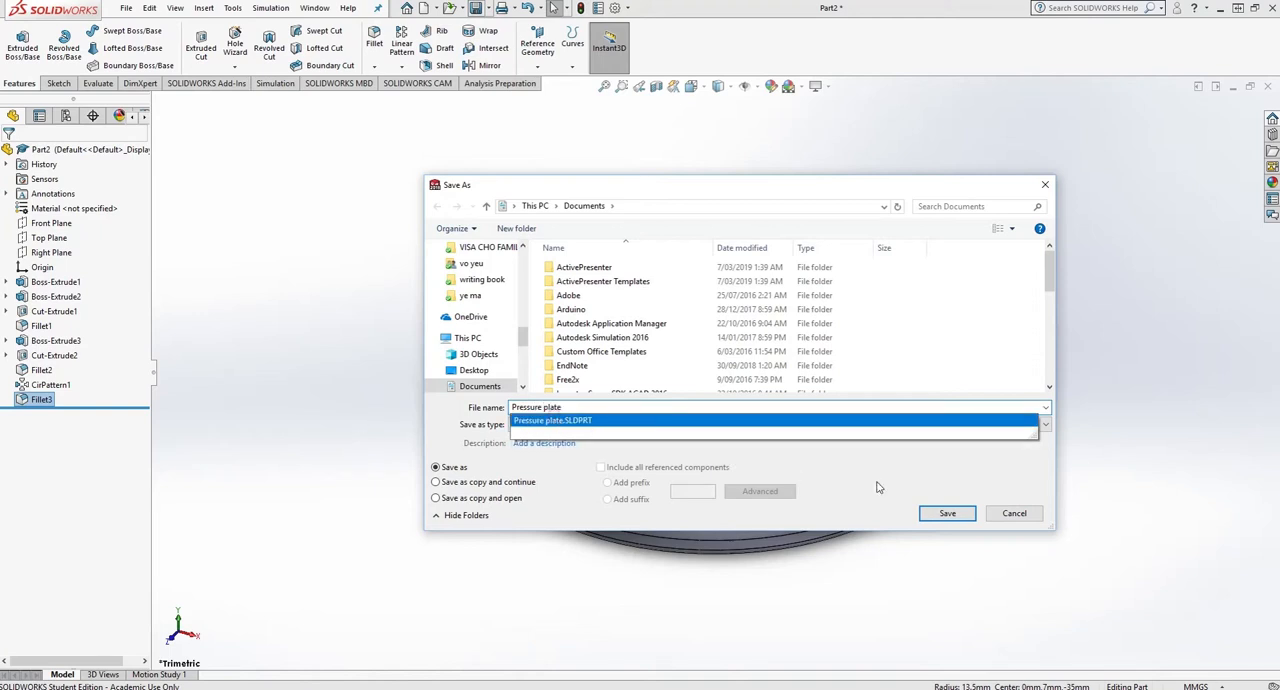
pyautogui.click(946, 514)
pyautogui.click(947, 513)
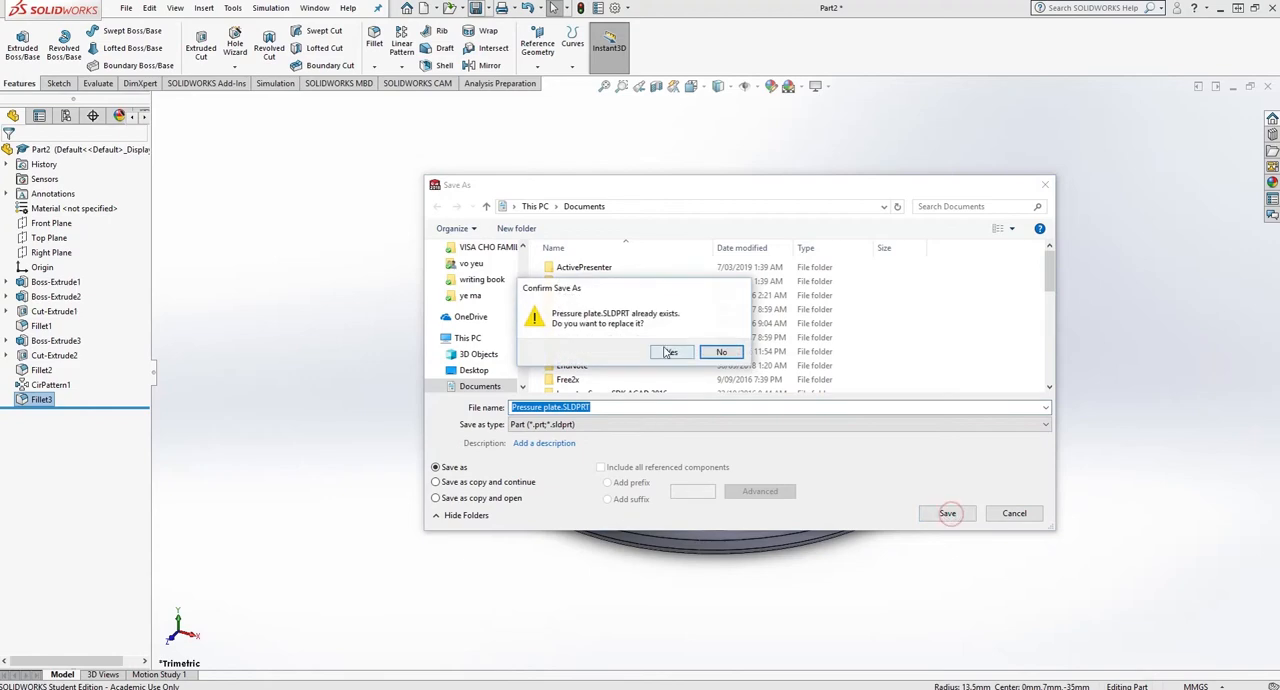
pyautogui.click(669, 352)
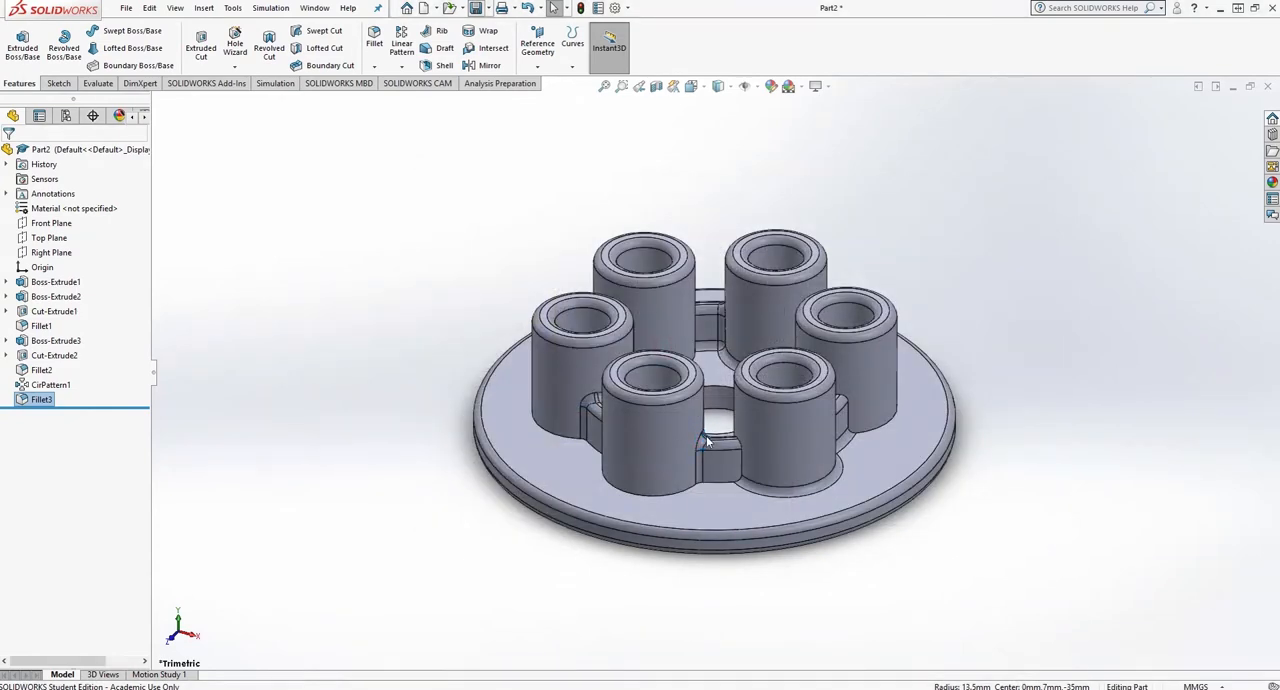
pyautogui.click(125, 9)
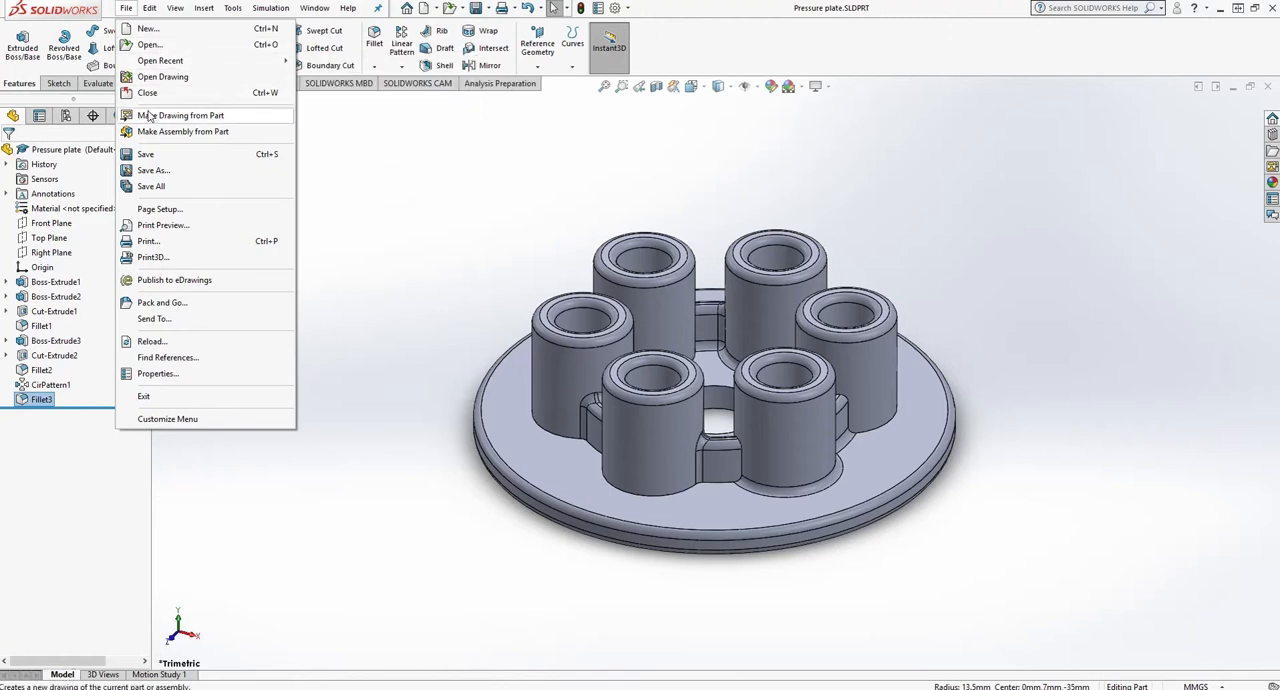
pyautogui.click(719, 55)
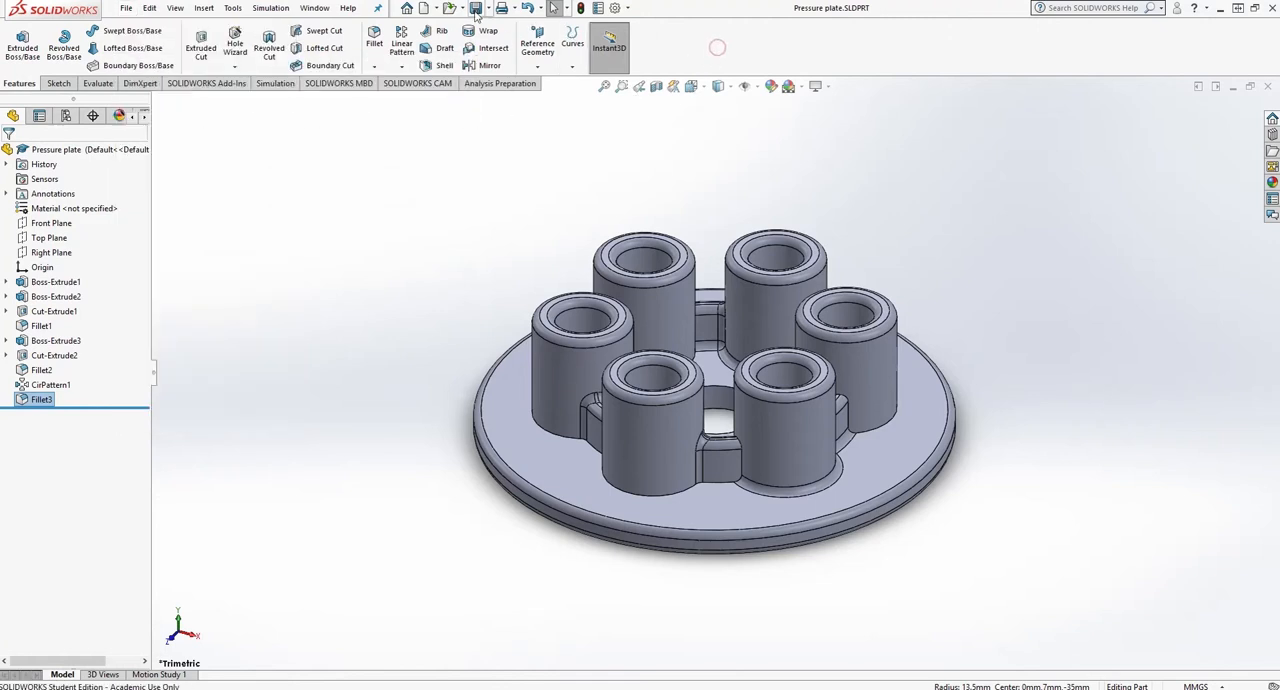
pyautogui.click(436, 8)
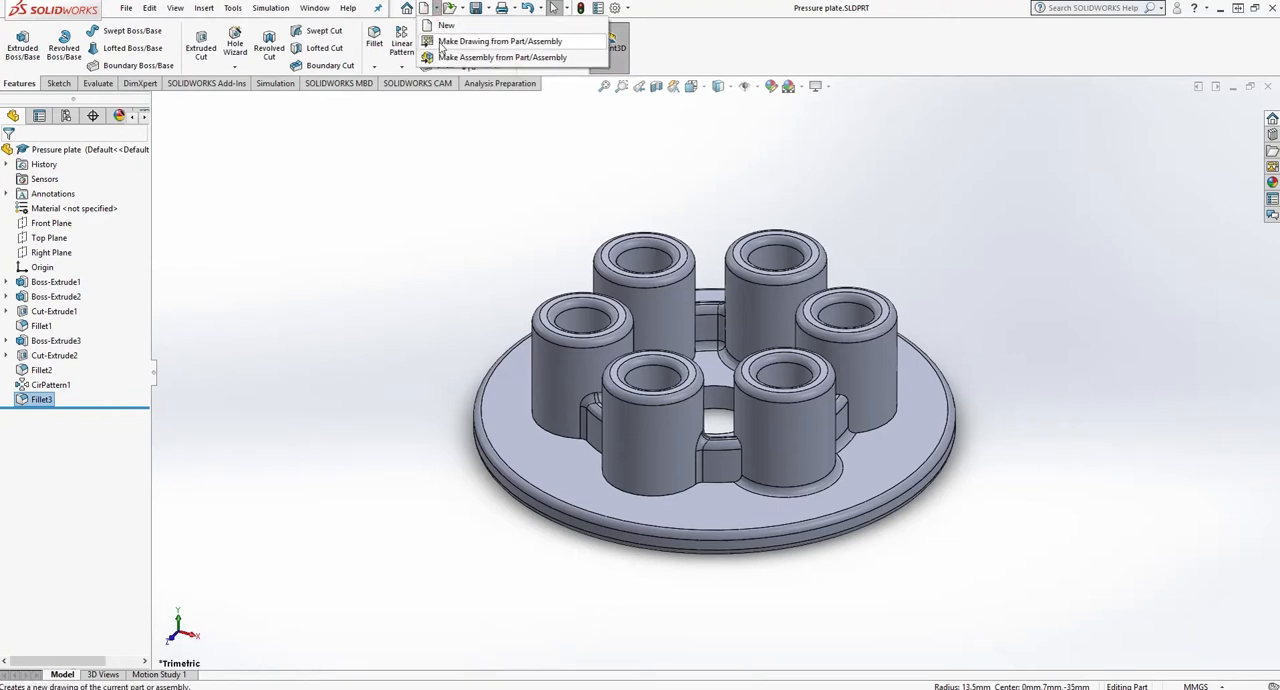
pyautogui.click(126, 8)
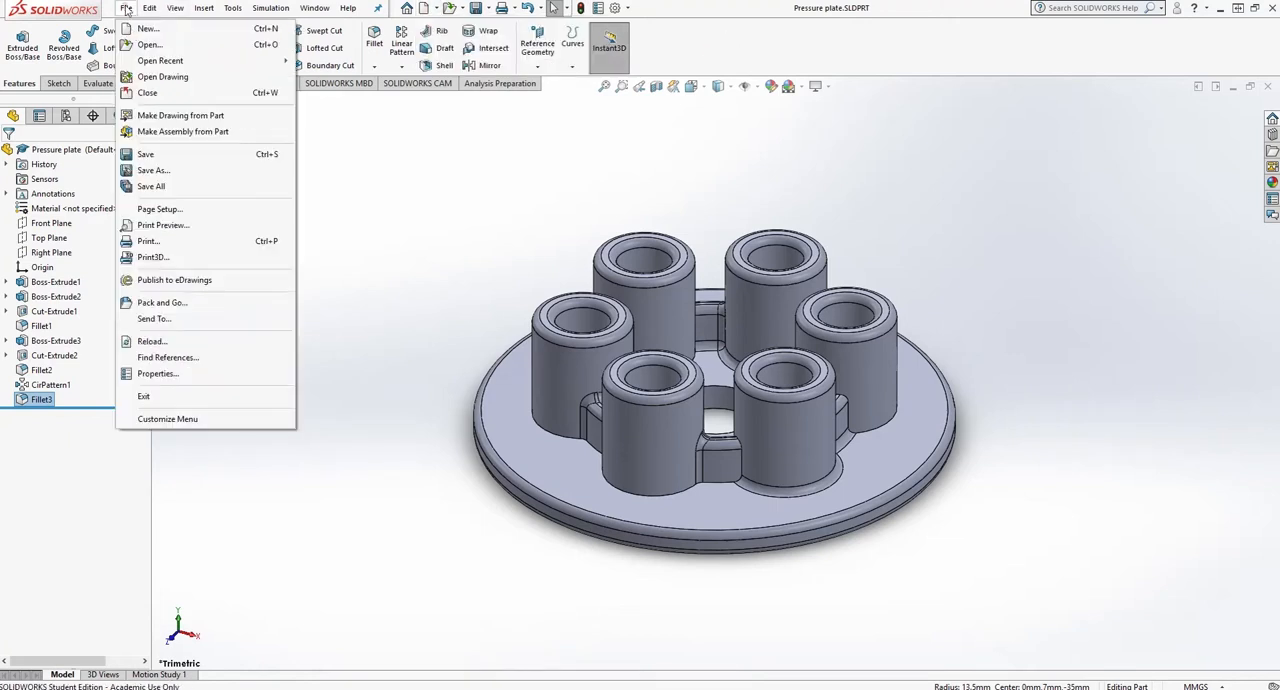
pyautogui.click(170, 116)
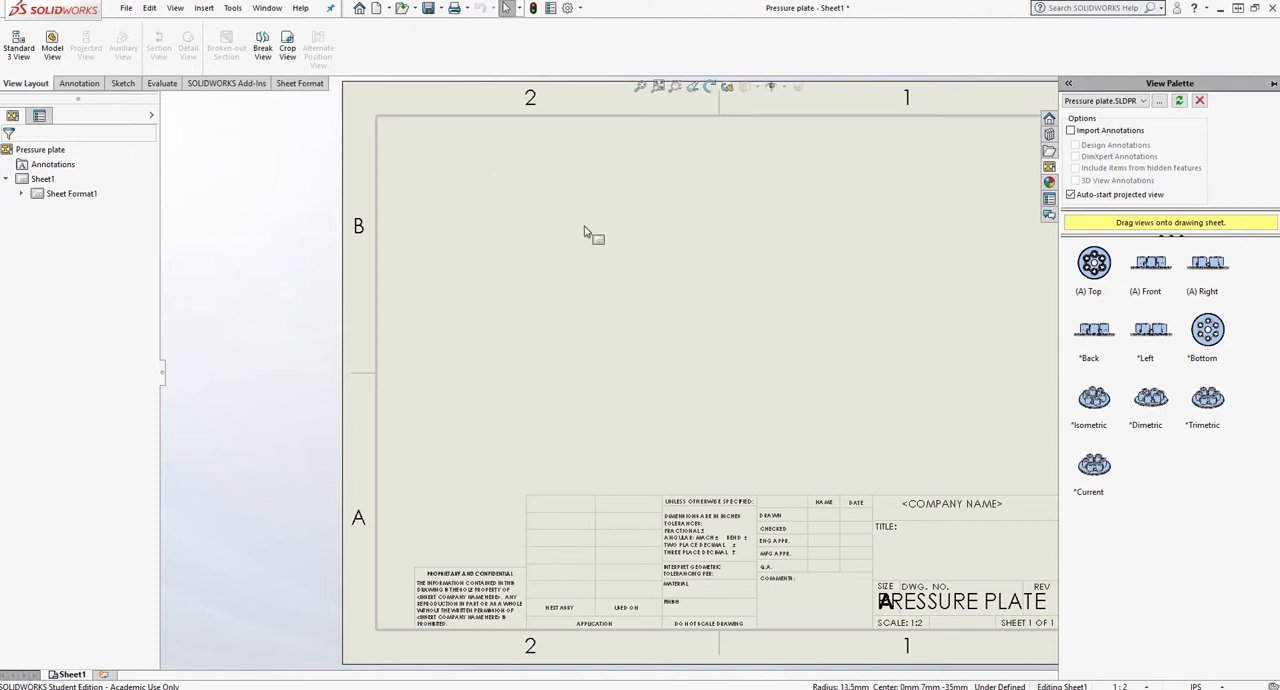
pyautogui.click(1271, 9)
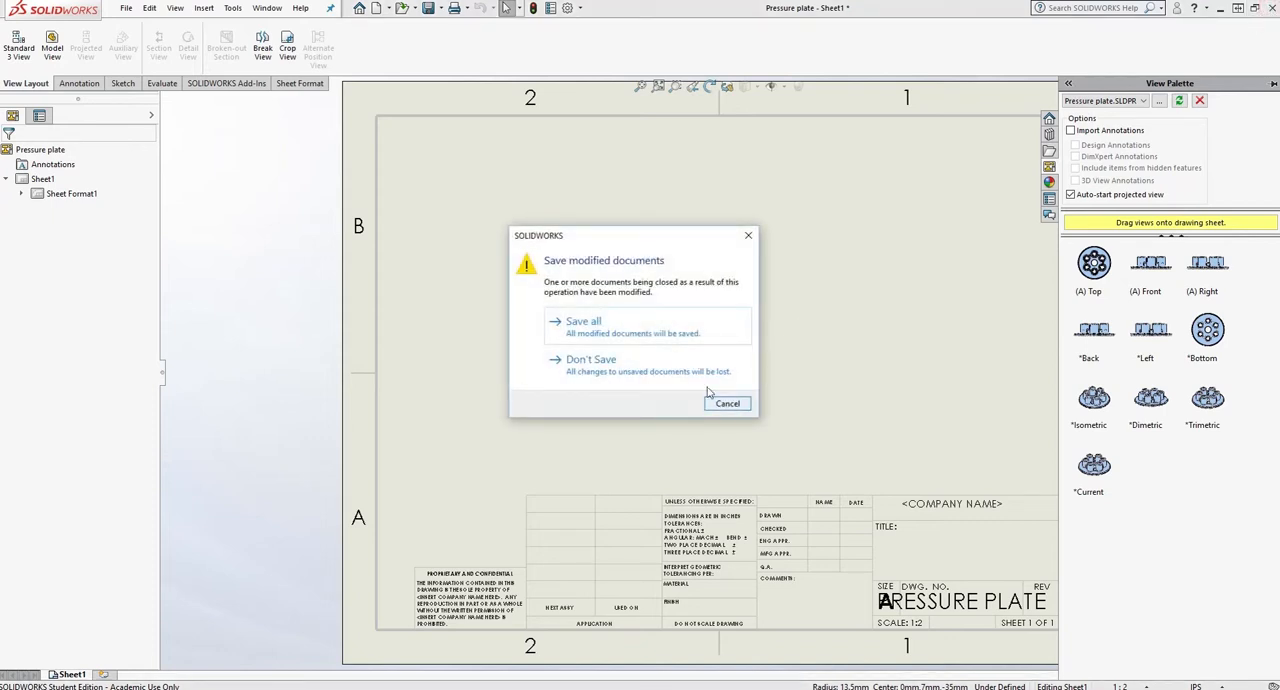
pyautogui.click(617, 363)
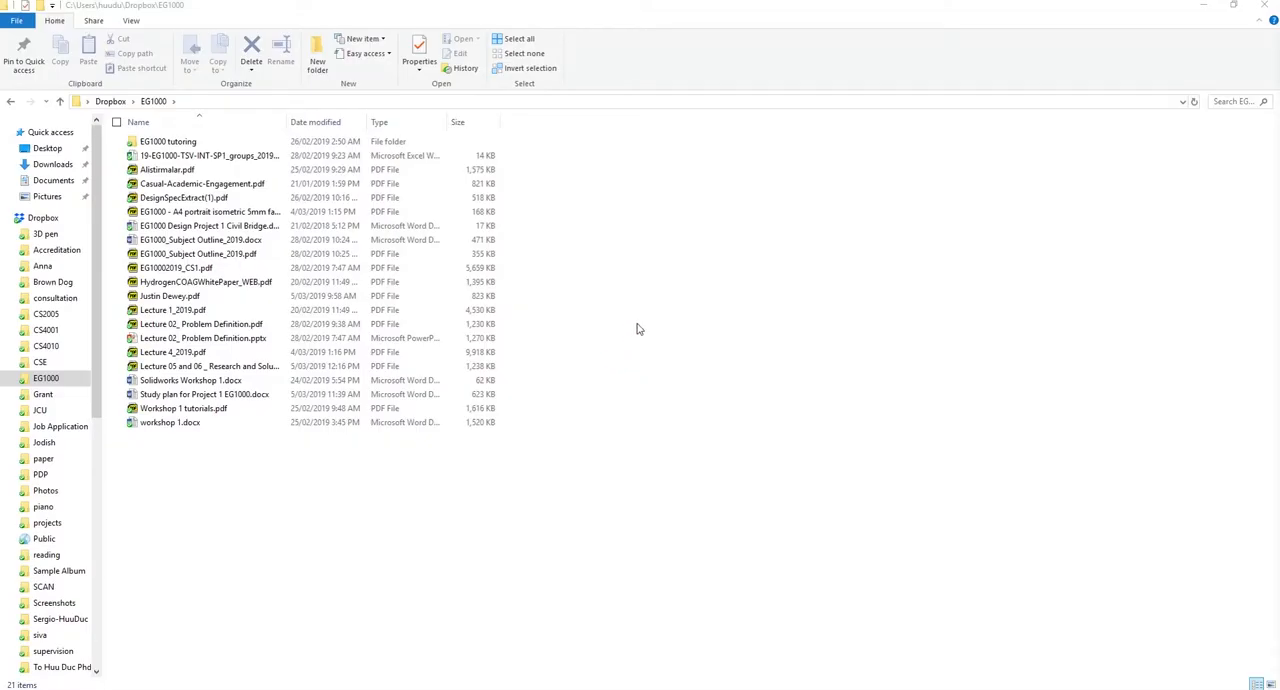
# - Launch SOLIDWORKS 2018 again and open the recent Pressure plate part
pyautogui.press('super')
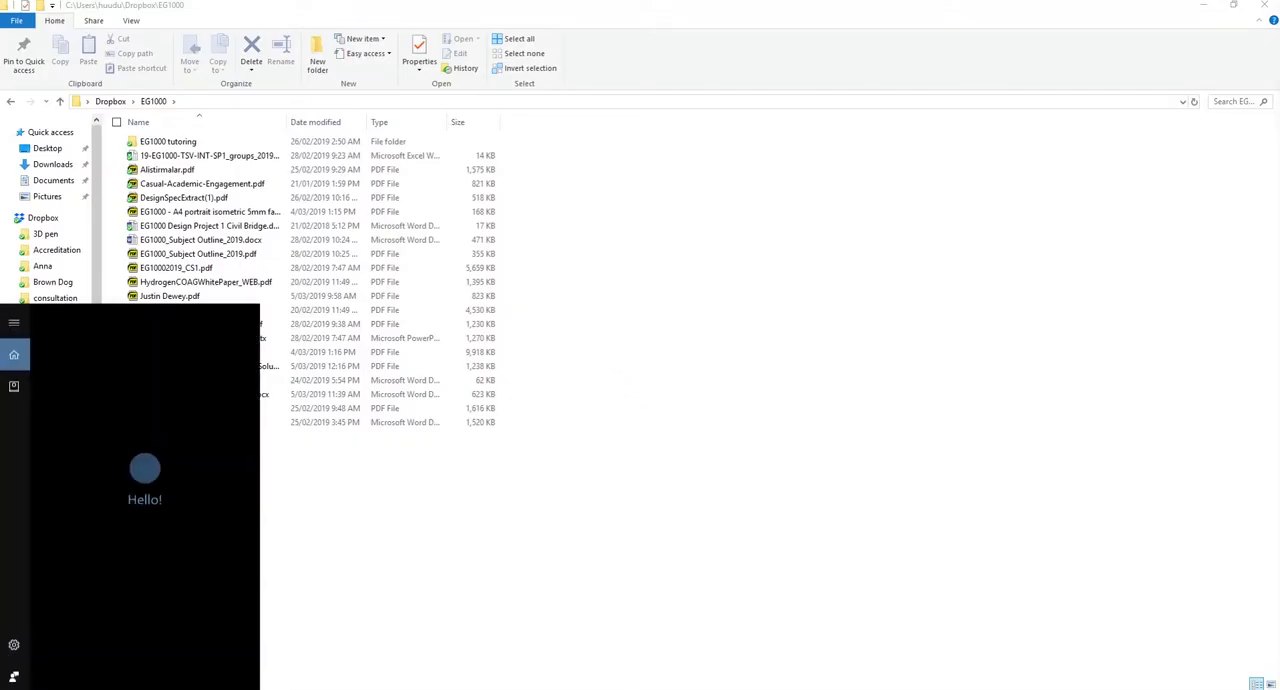
pyautogui.write('solid')
pyautogui.click(198, 392)
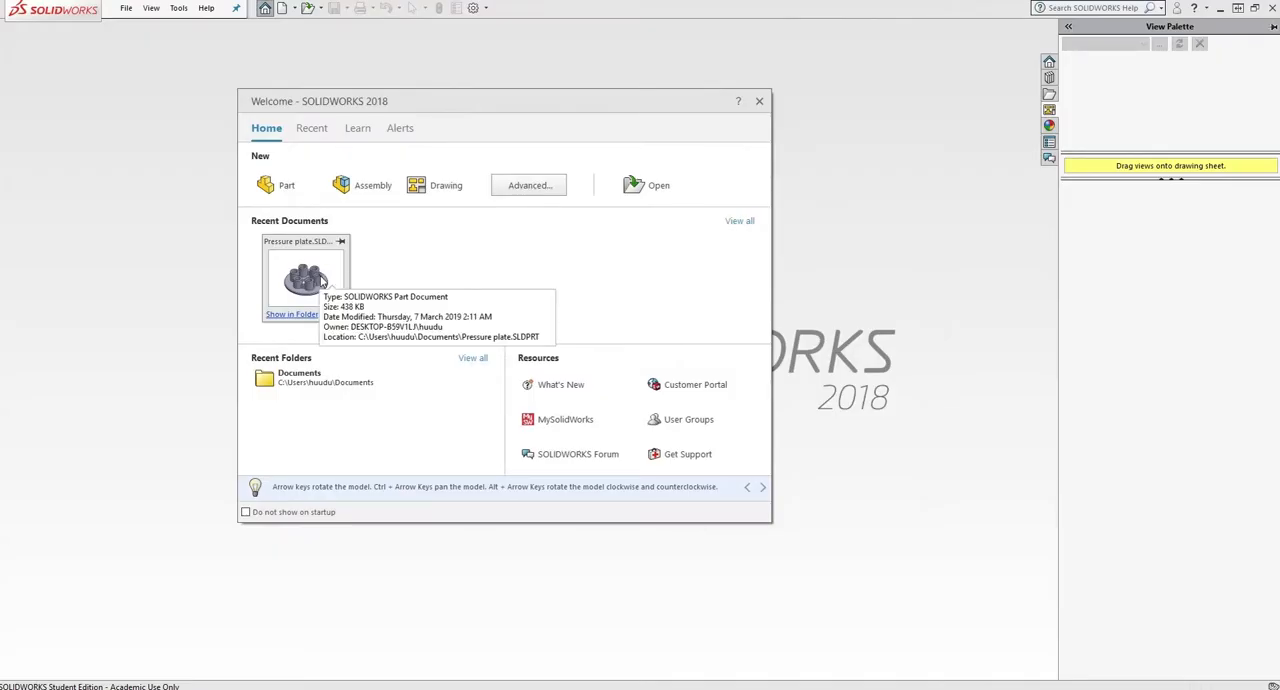
pyautogui.click(320, 278)
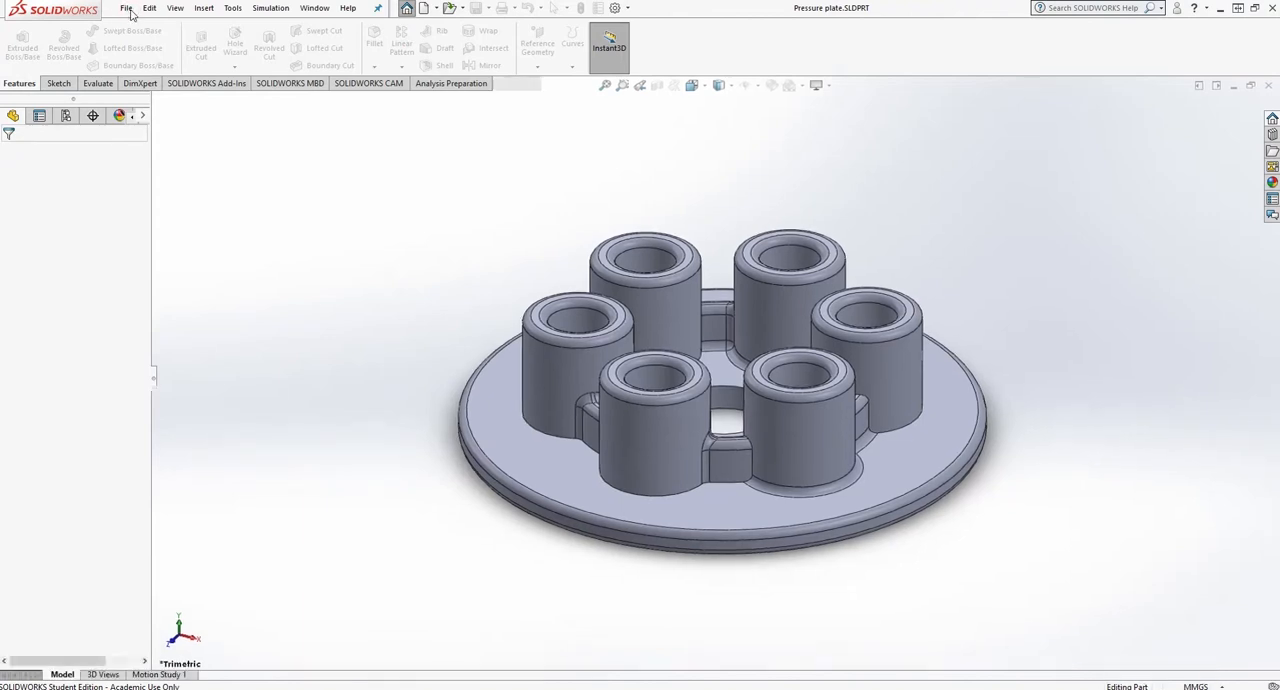
# - Make a drawing from the part using the A (ANSI) Landscape sheet with its sheet format displayed
pyautogui.click(126, 8)
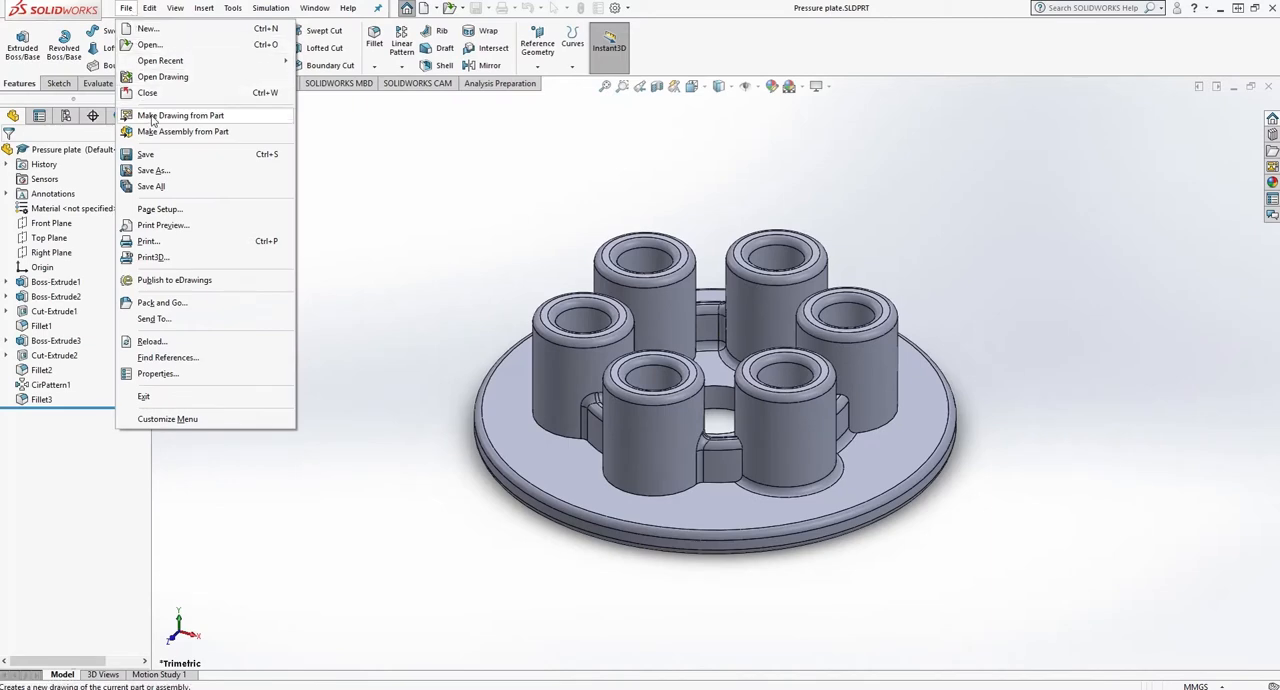
pyautogui.click(152, 120)
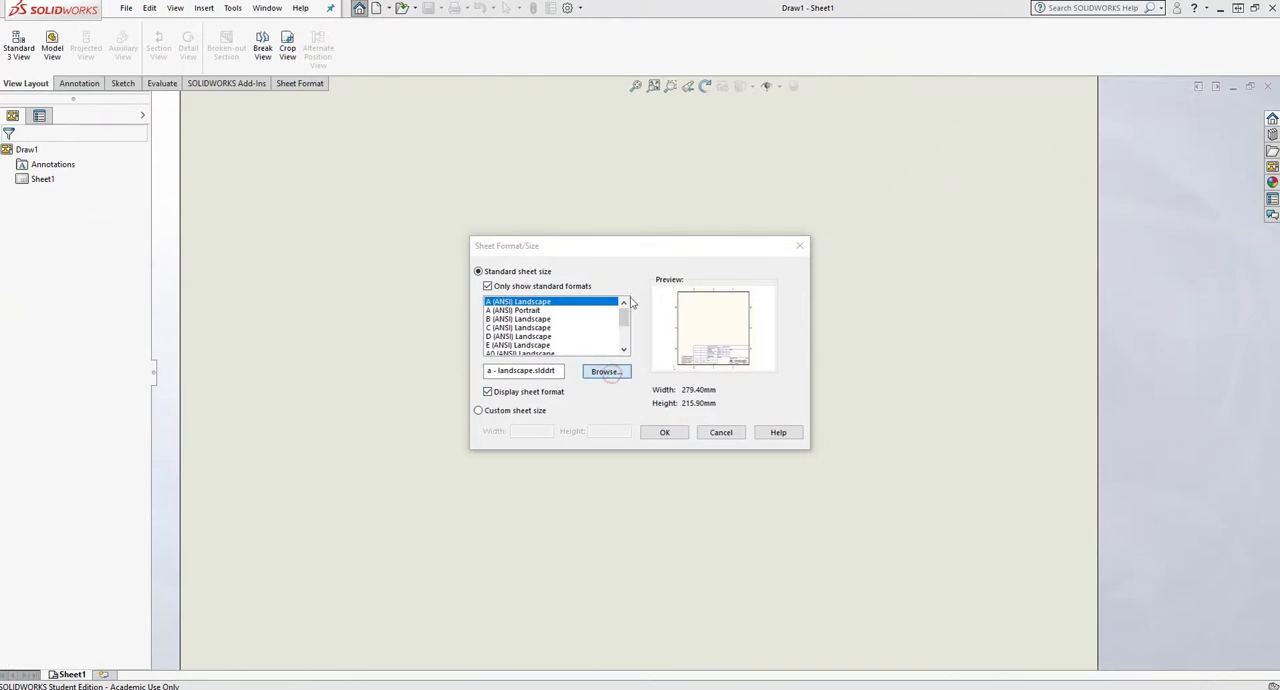
pyautogui.click(604, 371)
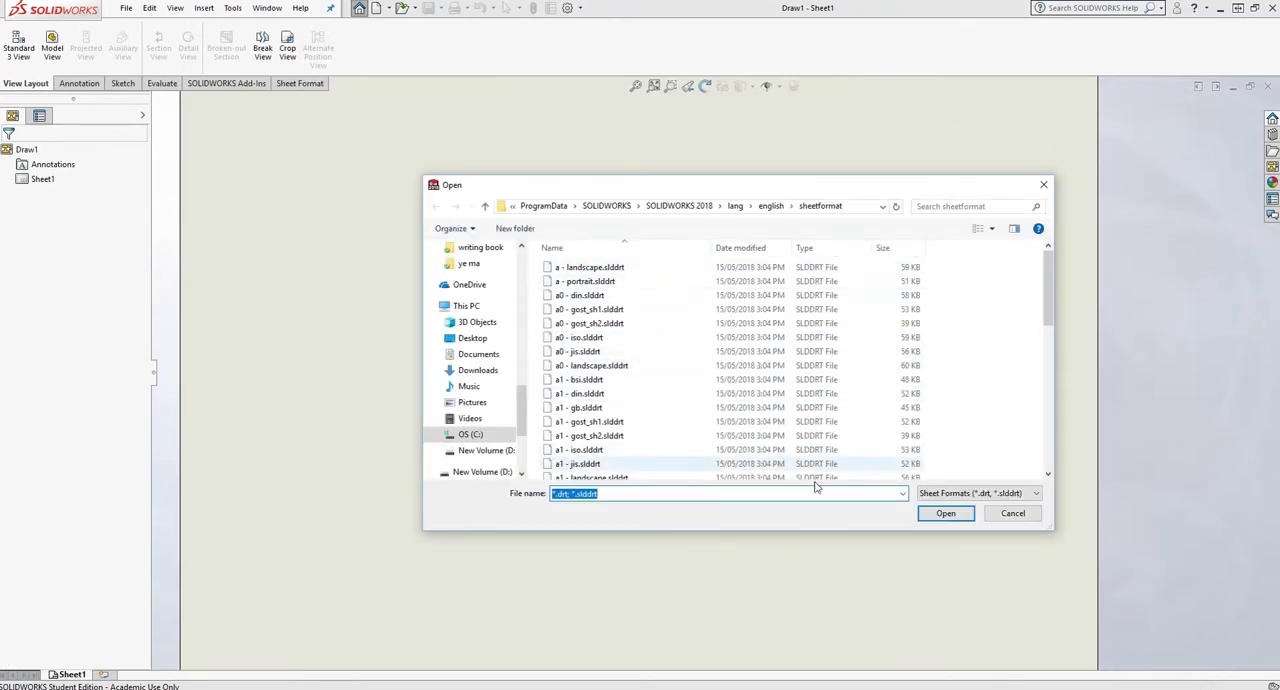
pyautogui.click(1000, 513)
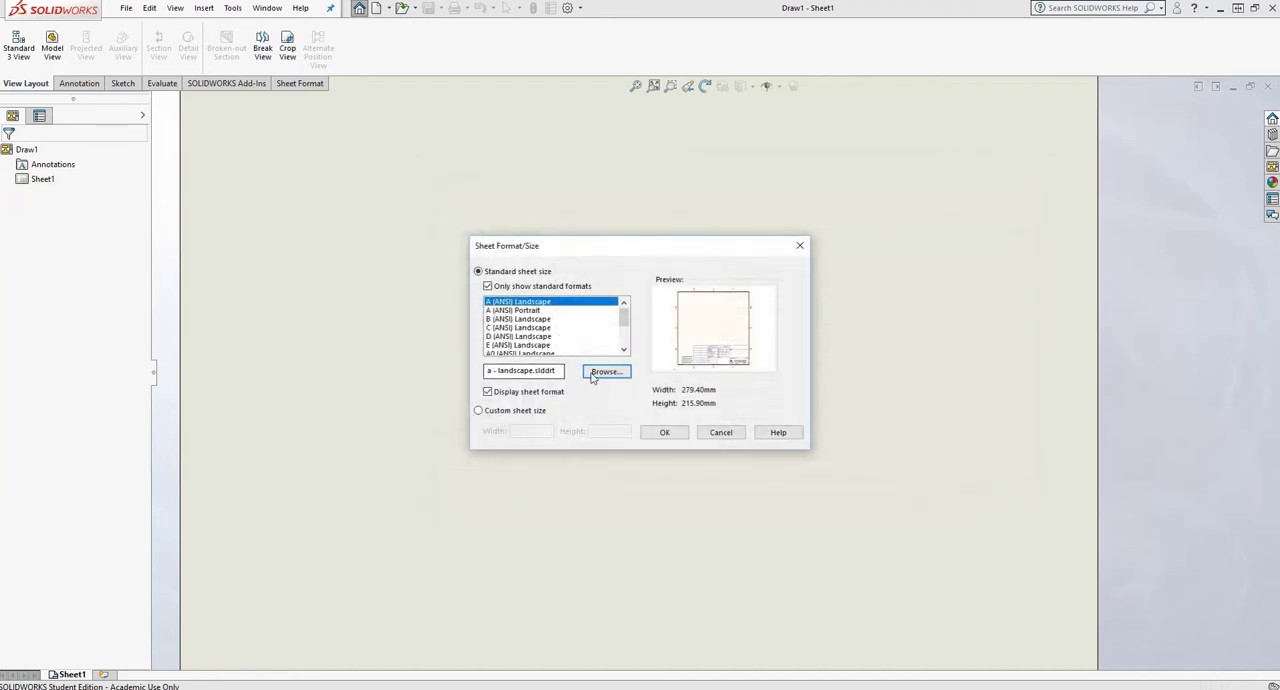
pyautogui.click(664, 432)
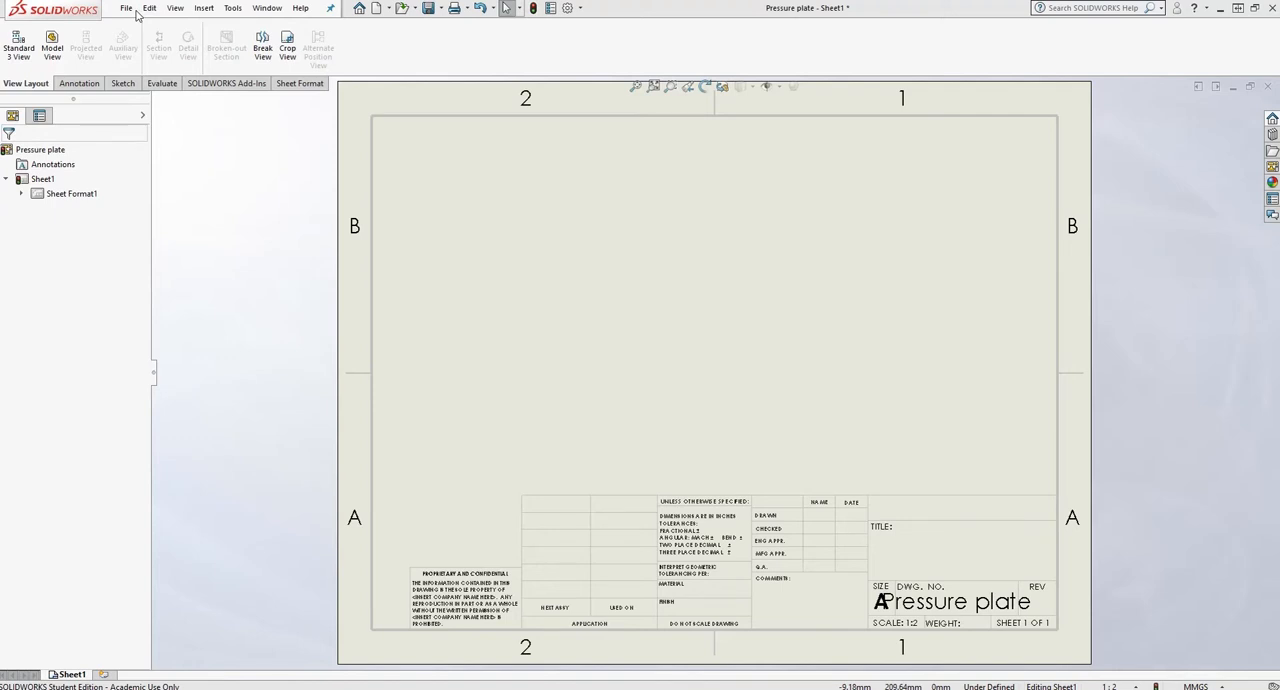
# - Set the tangent edges to Removed in the drawing display style options
pyautogui.click(420, 171)
pyautogui.click(573, 8)
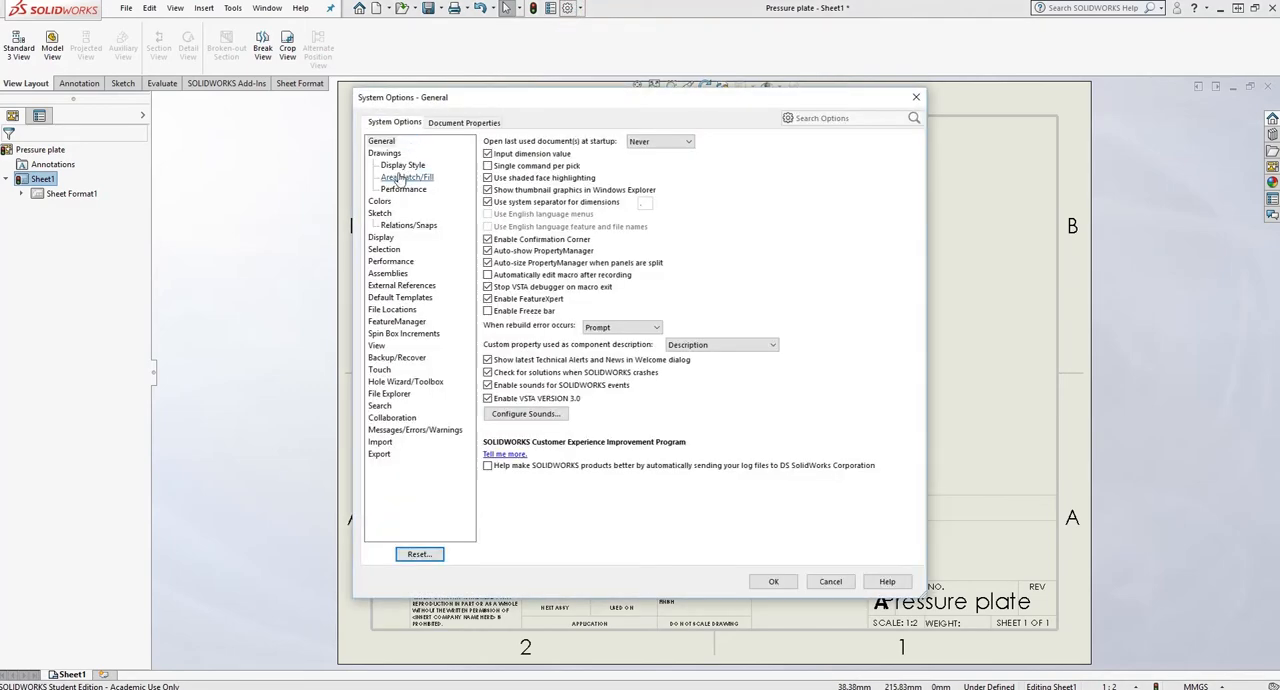
pyautogui.click(398, 166)
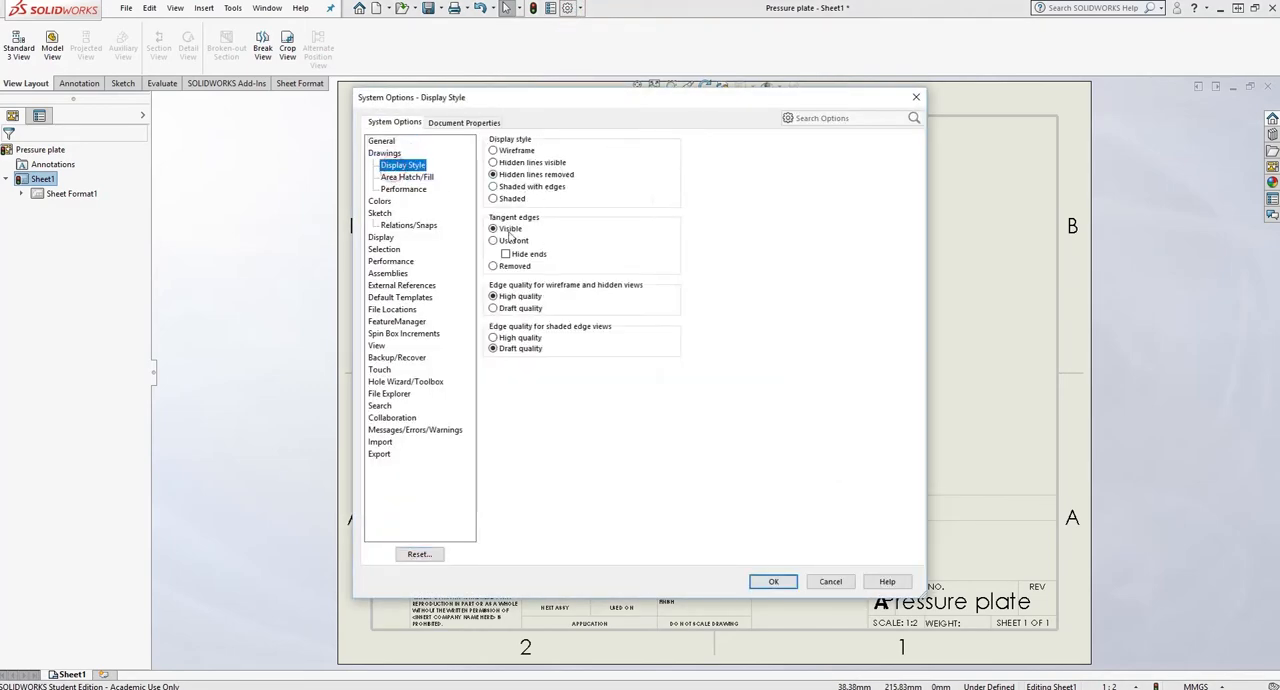
pyautogui.click(493, 267)
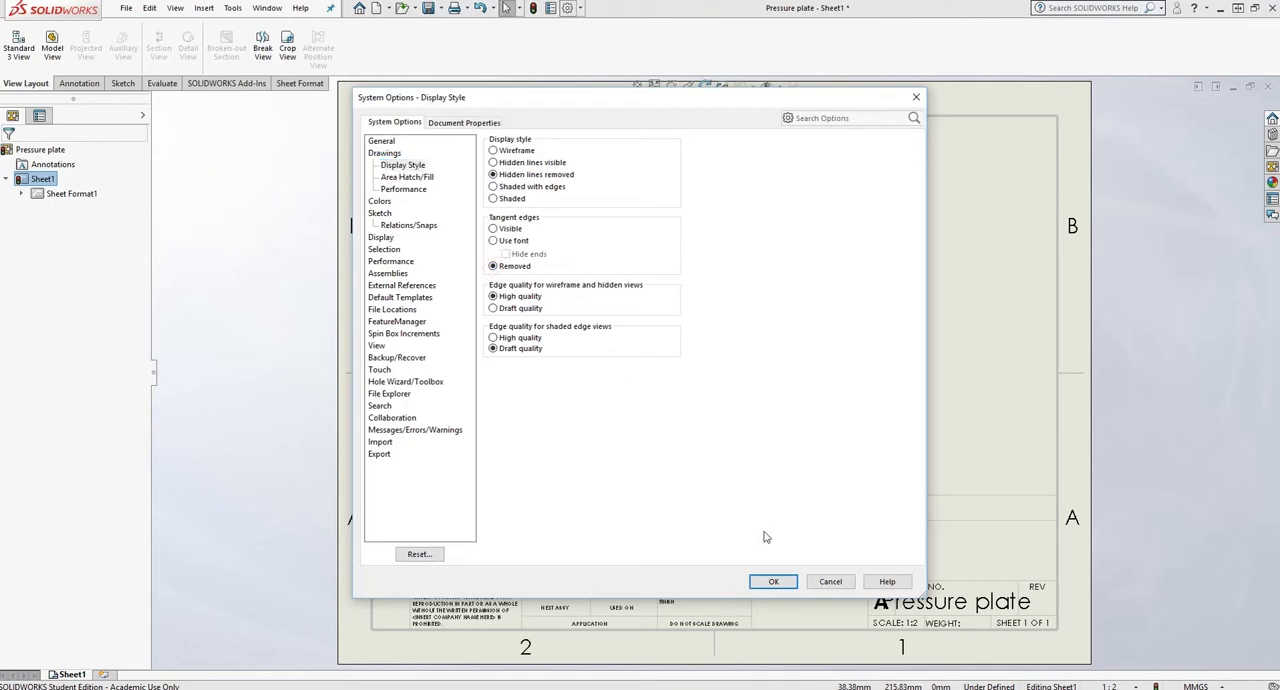
pyautogui.click(774, 583)
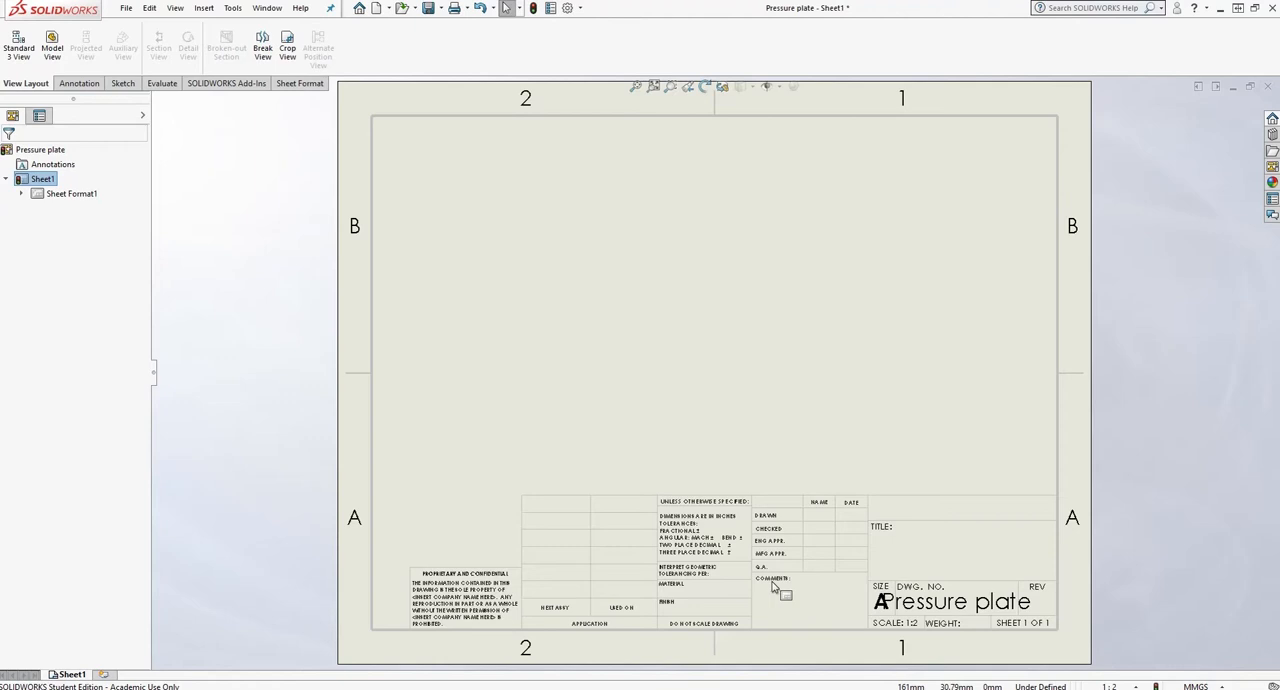
# - Review the auto-insert center mark options in the drawing's Detailing document properties and accept them
pyautogui.click(575, 9)
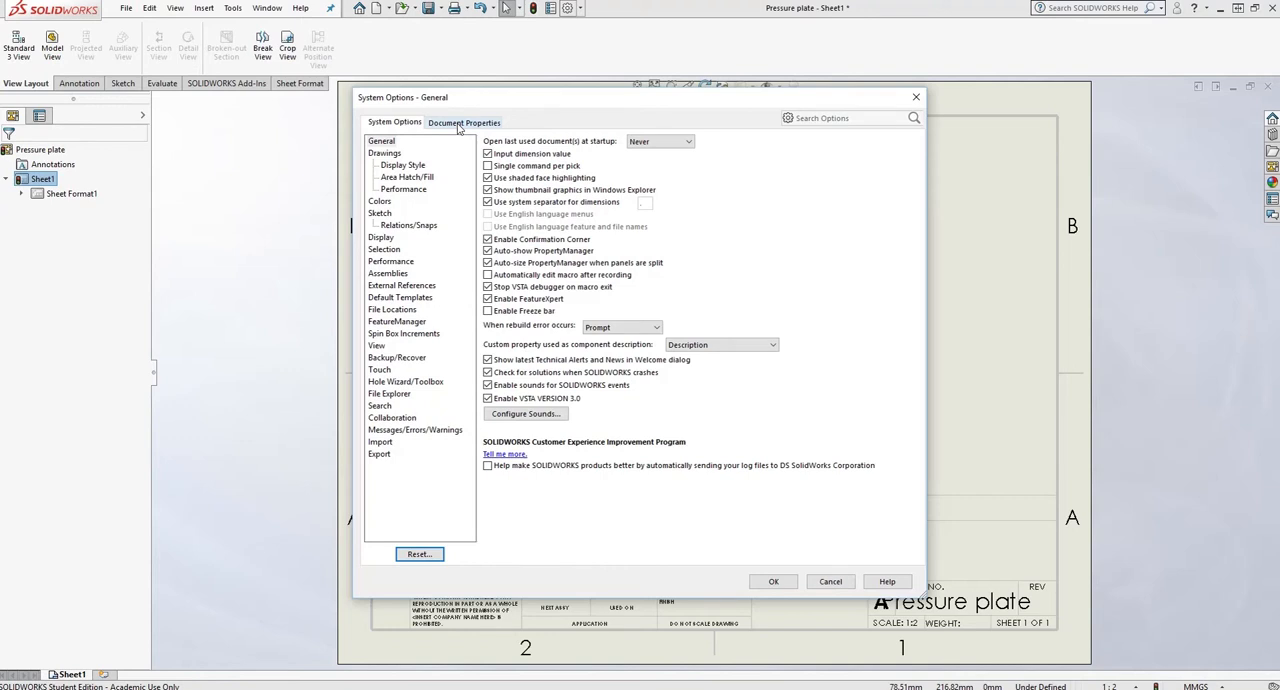
pyautogui.click(459, 123)
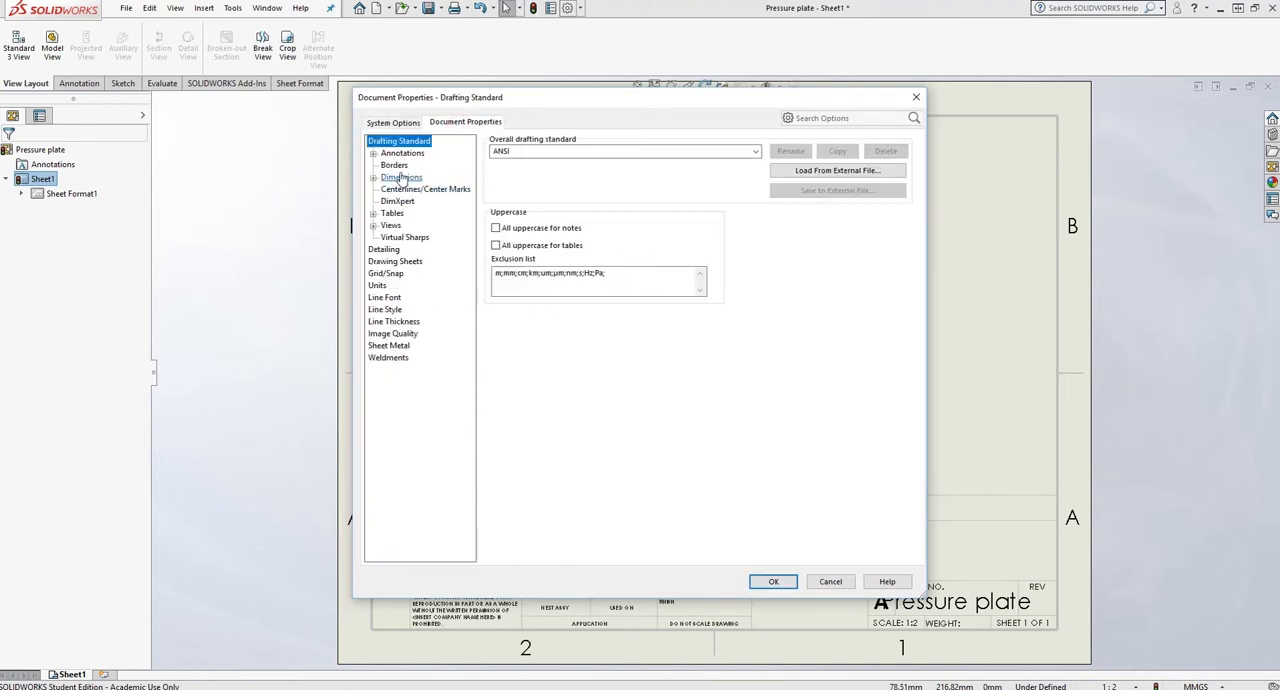
pyautogui.click(386, 250)
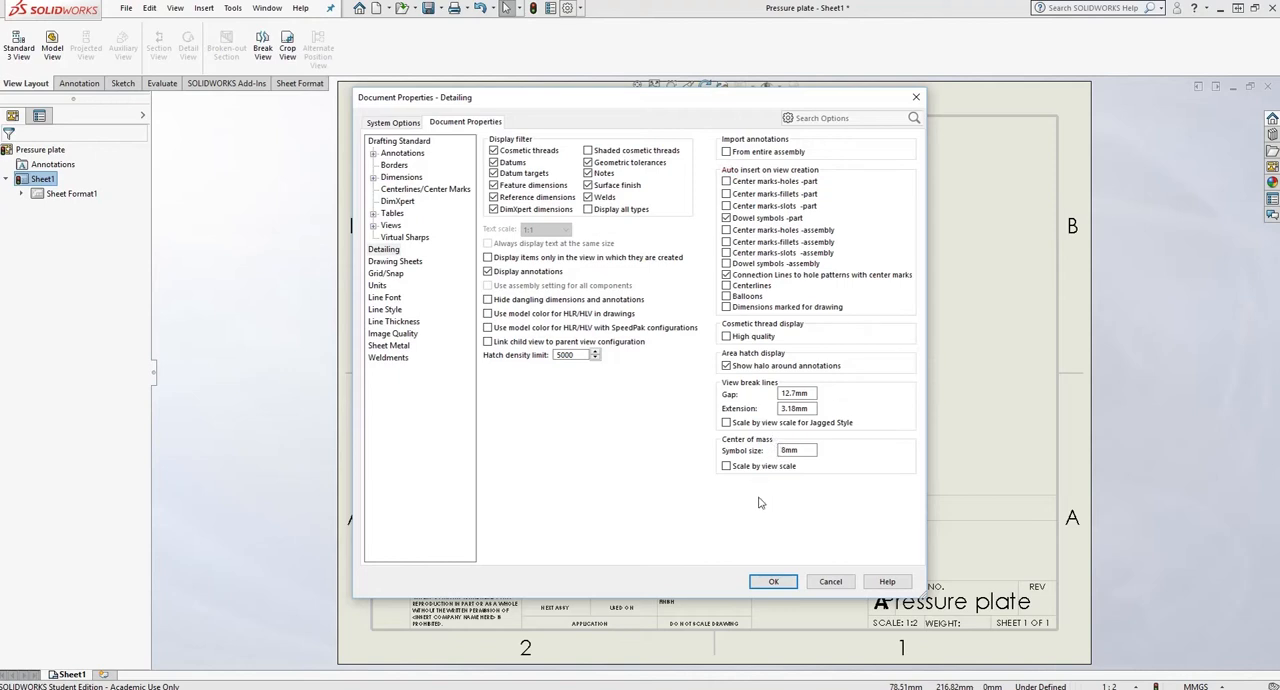
pyautogui.click(773, 584)
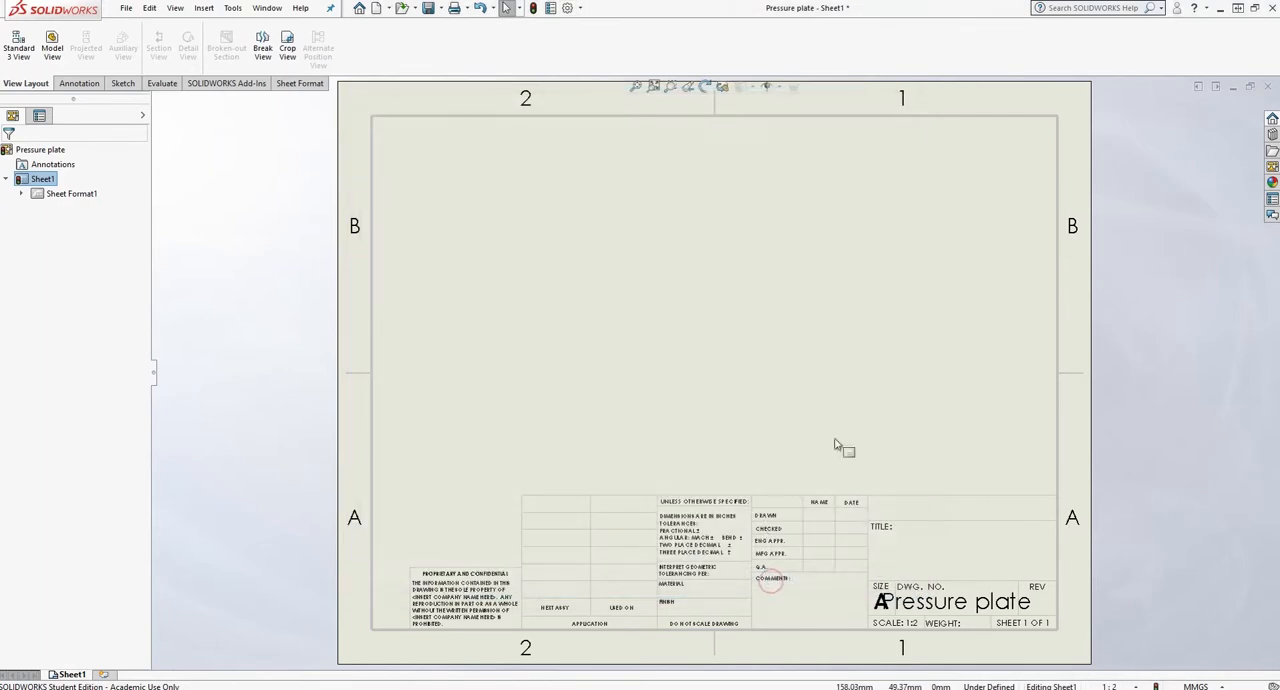
# - Place the top view on the sheet and add vertical section A-A through its center to its right, with the section direction flipped
pyautogui.click(1272, 166)
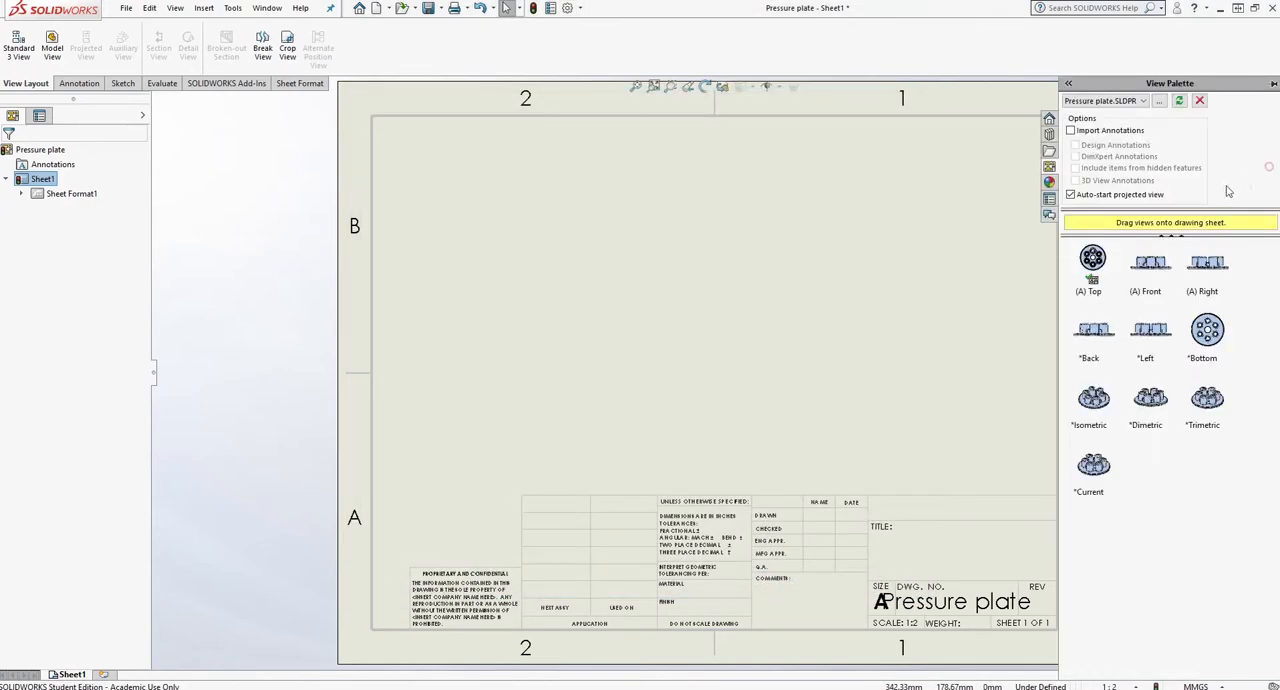
pyautogui.moveTo(1093, 262)
pyautogui.mouseDown()
pyautogui.moveTo(586, 340)
pyautogui.moveTo(477, 404)
pyautogui.mouseUp()
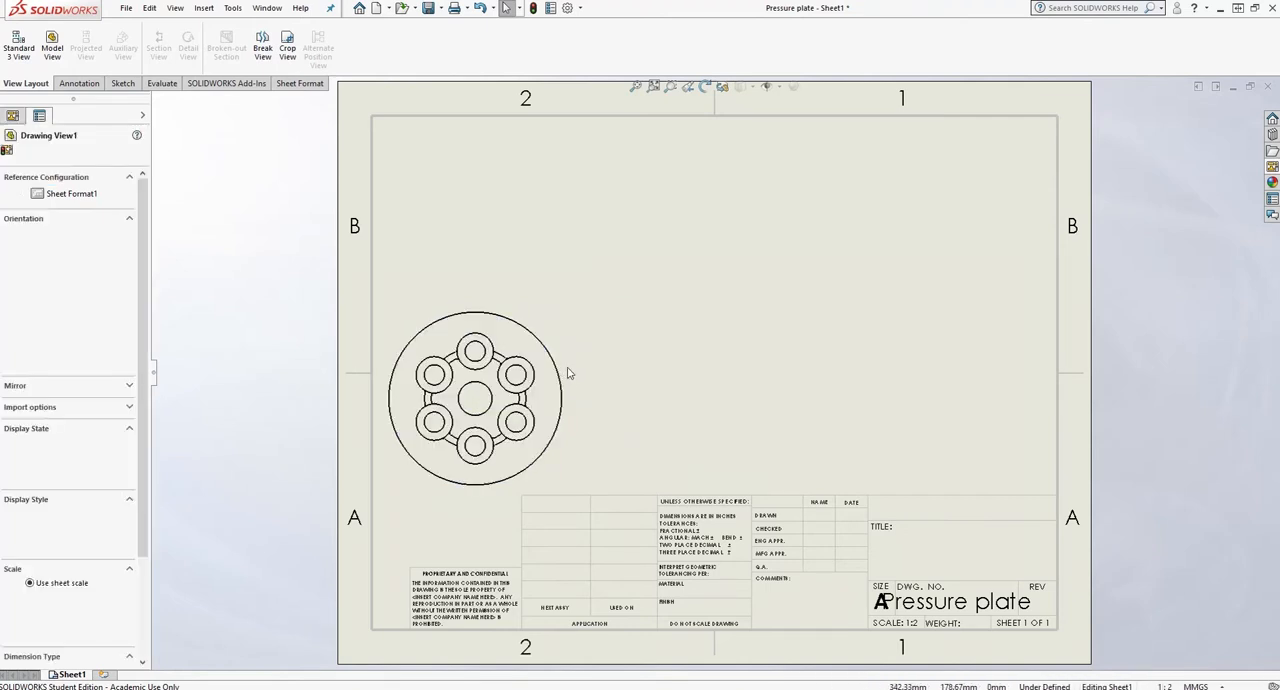
pyautogui.click(162, 44)
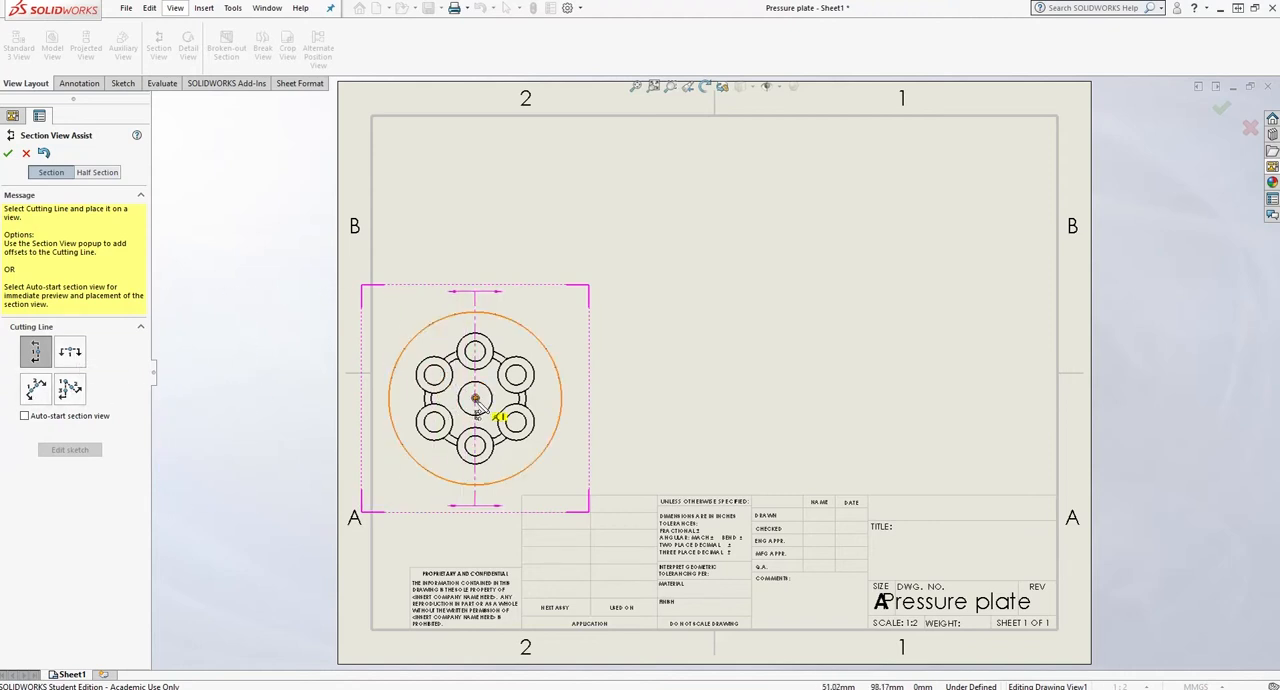
pyautogui.click(476, 400)
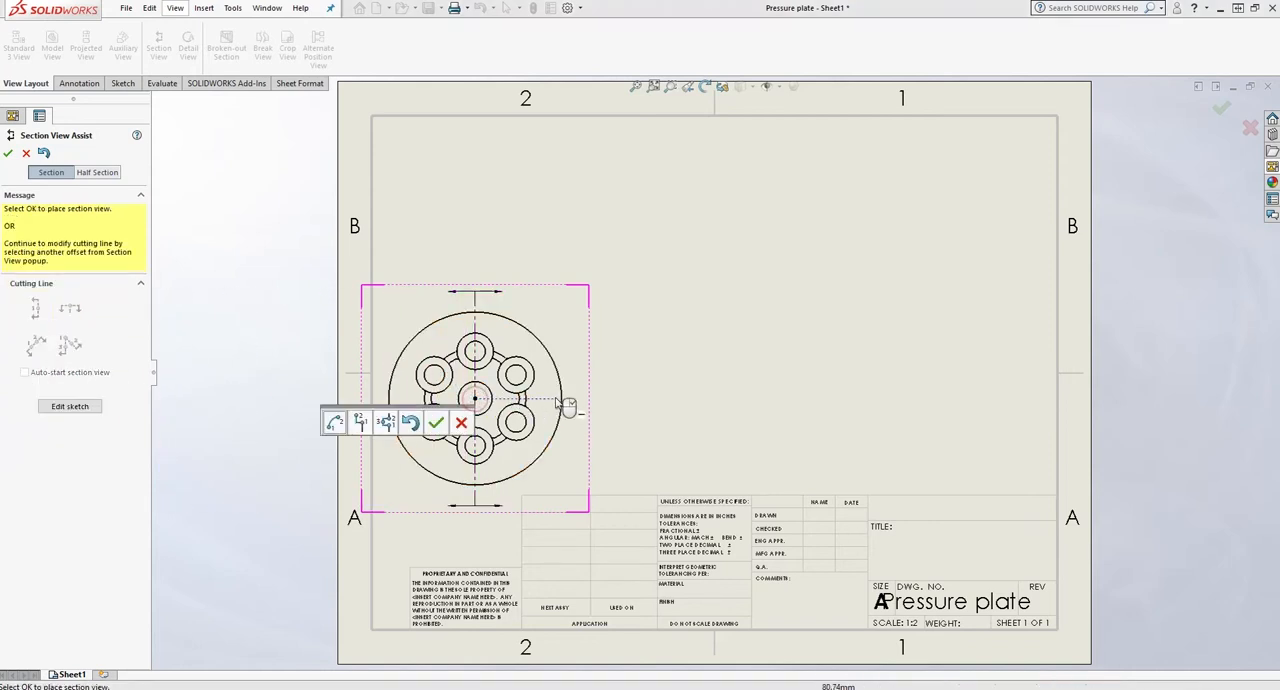
pyautogui.click(437, 424)
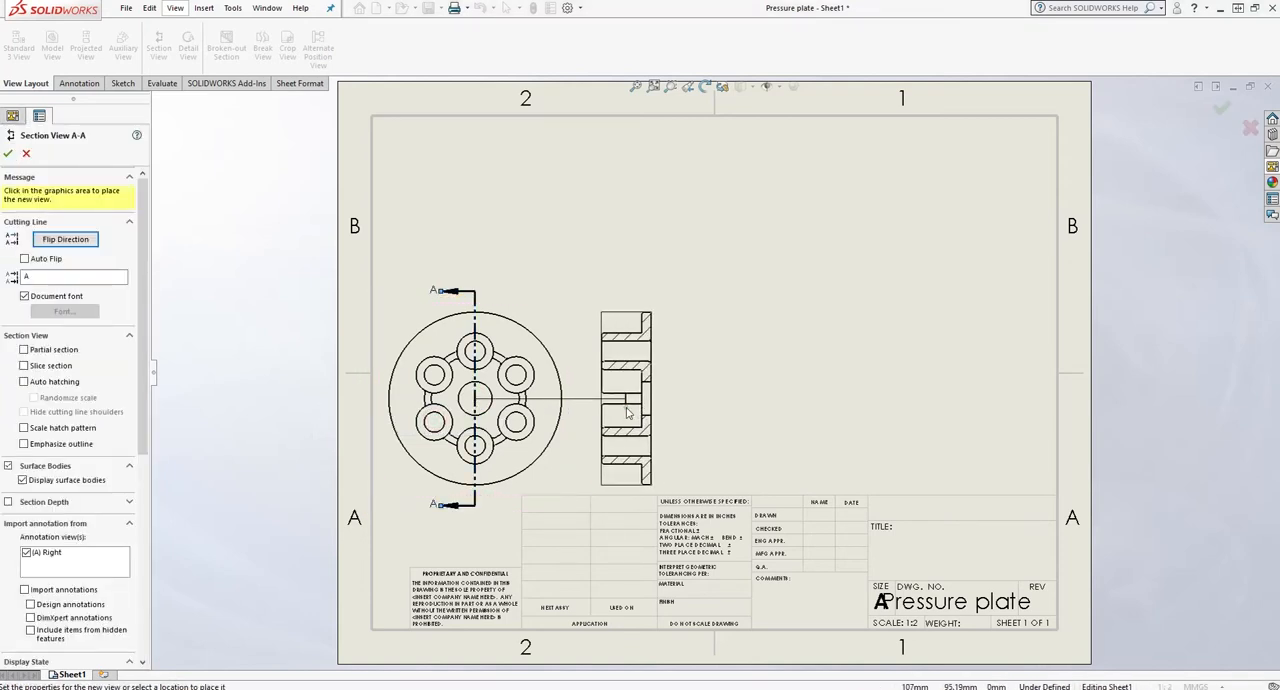
pyautogui.click(628, 412)
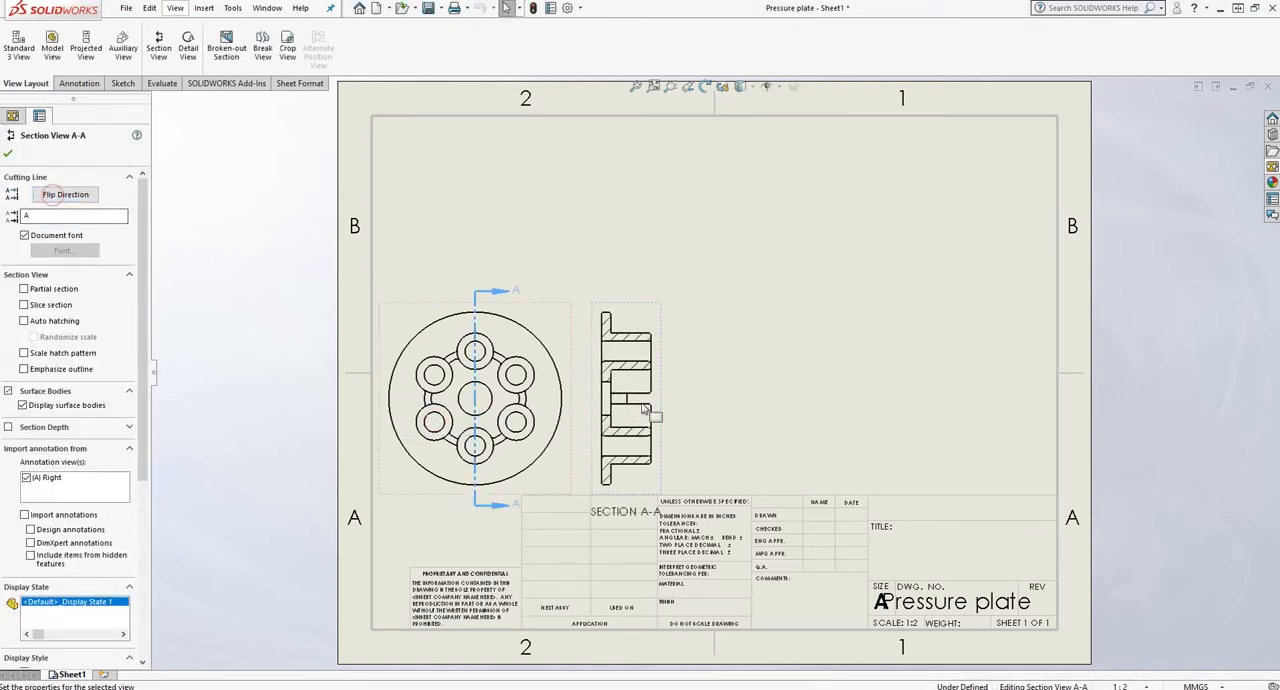
pyautogui.click(10, 156)
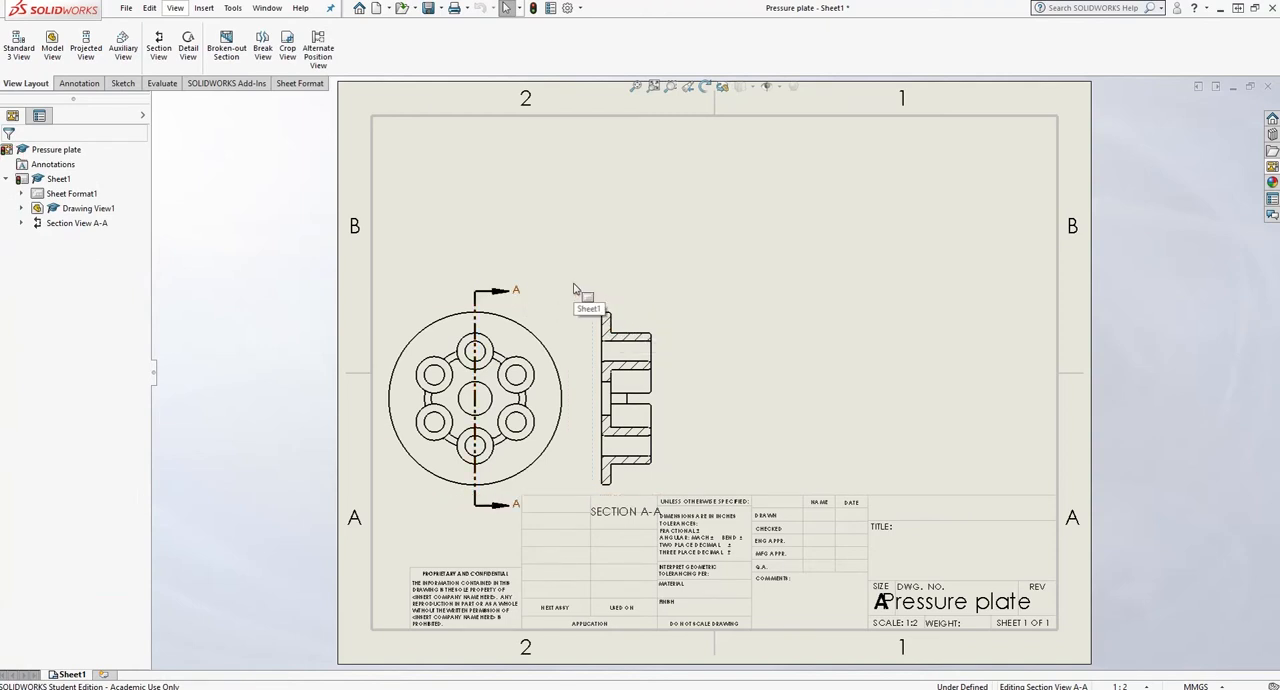
# - Shift the top and section views up the sheet and place the SECTION A-A label above the section view
pyautogui.moveTo(533, 307); pyautogui.dragTo(533, 284)
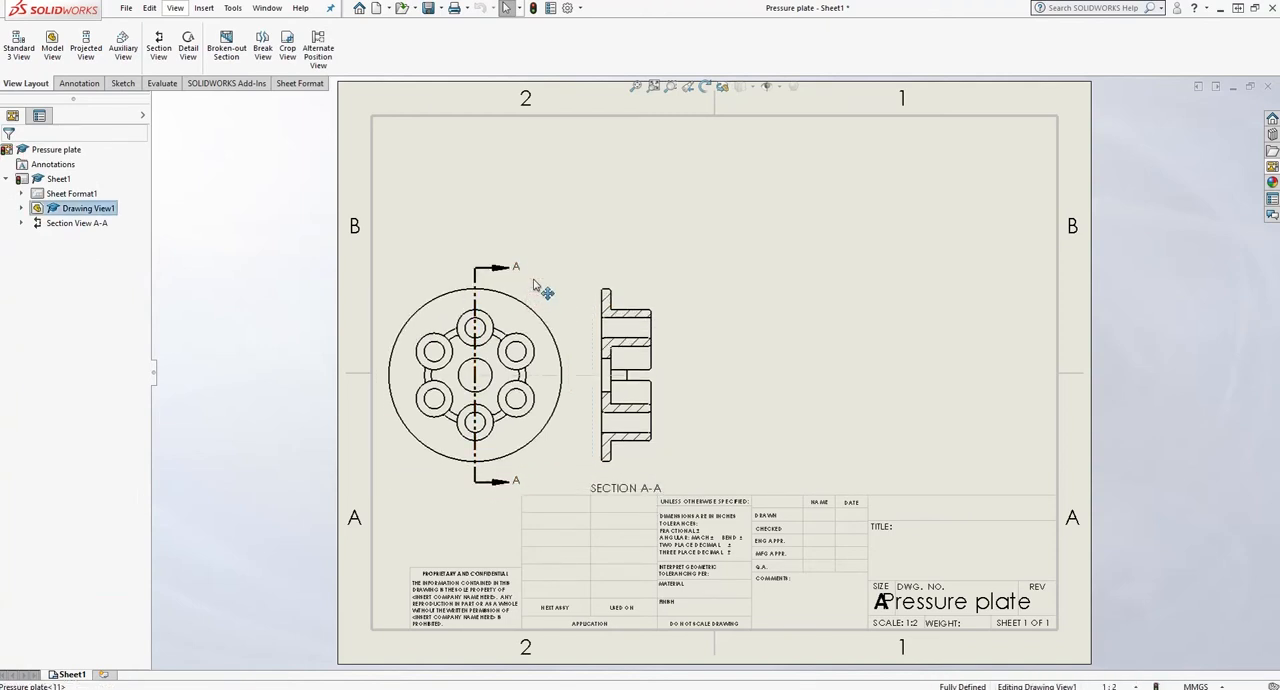
pyautogui.moveTo(626, 488); pyautogui.dragTo(638, 270)
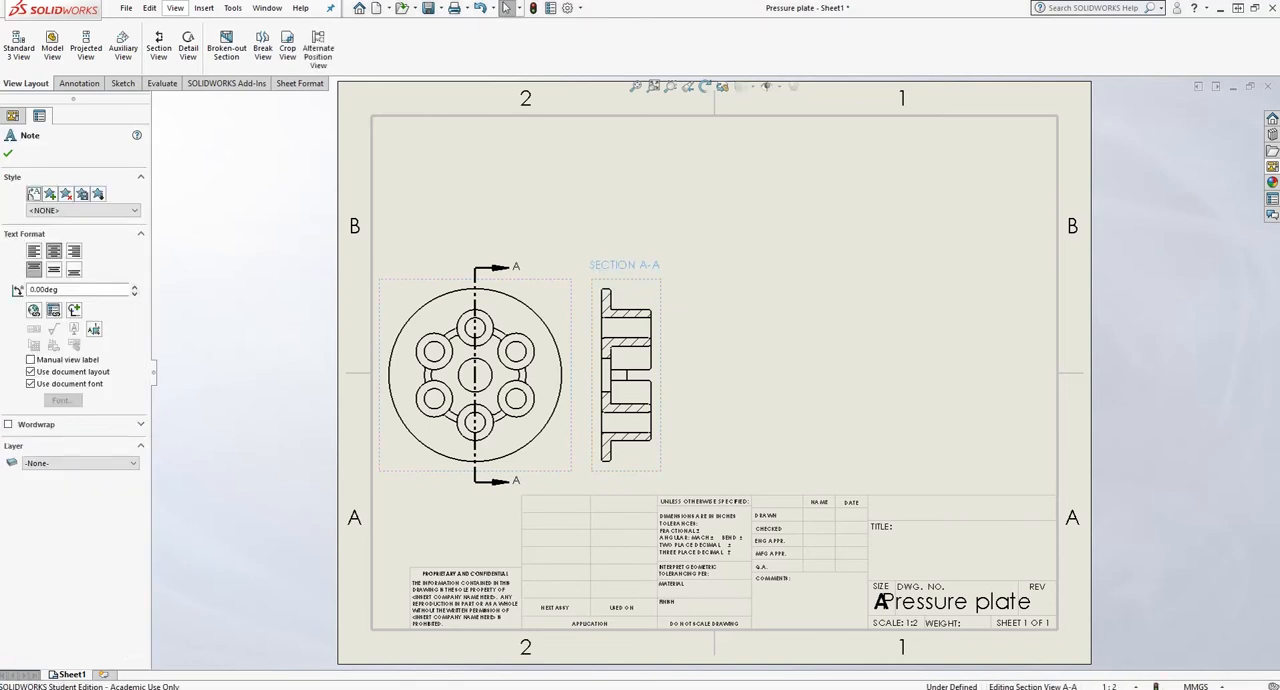
# - Create Detail B from a circle of about 36 mm radius around the section's upper boss, placing it right of the section with its label below
pyautogui.click(188, 45)
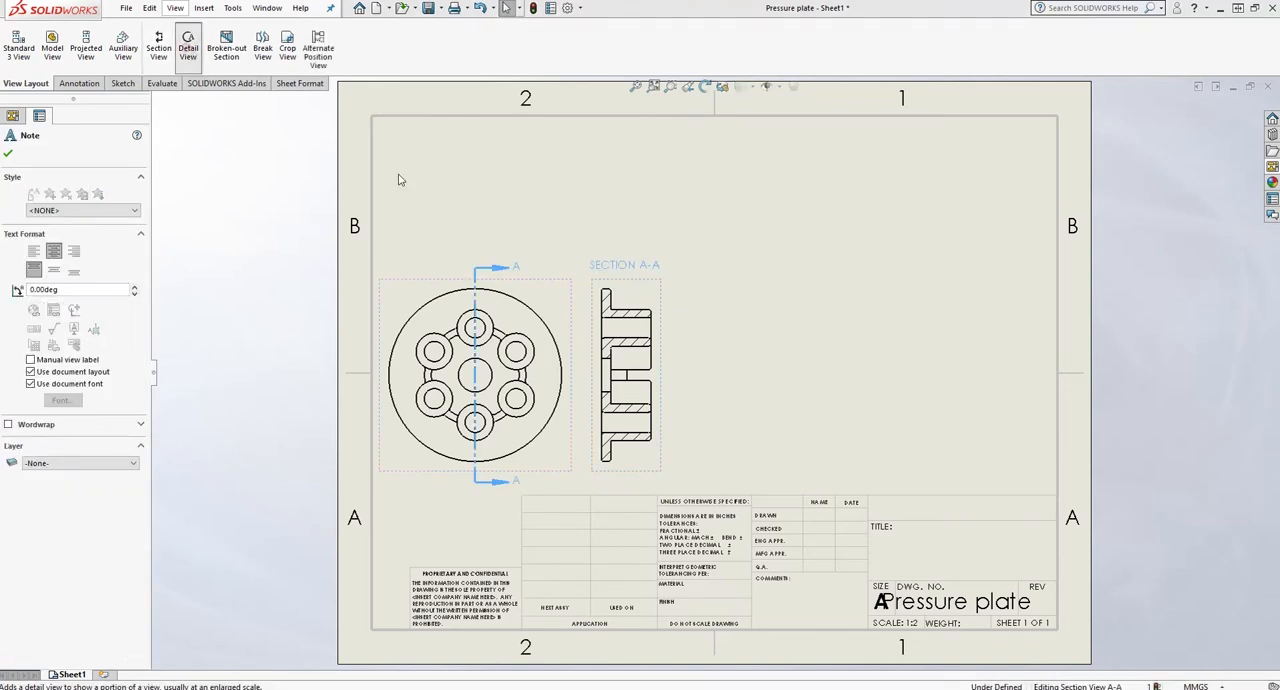
pyautogui.click(625, 327)
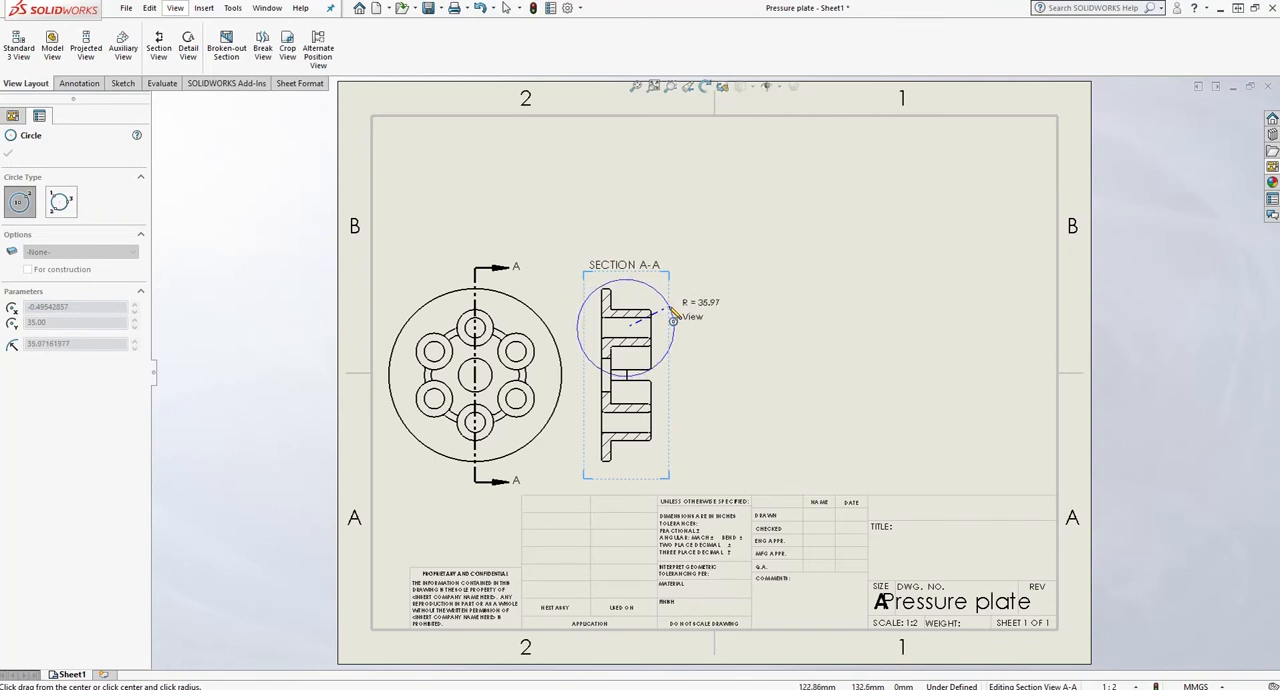
pyautogui.click(675, 320)
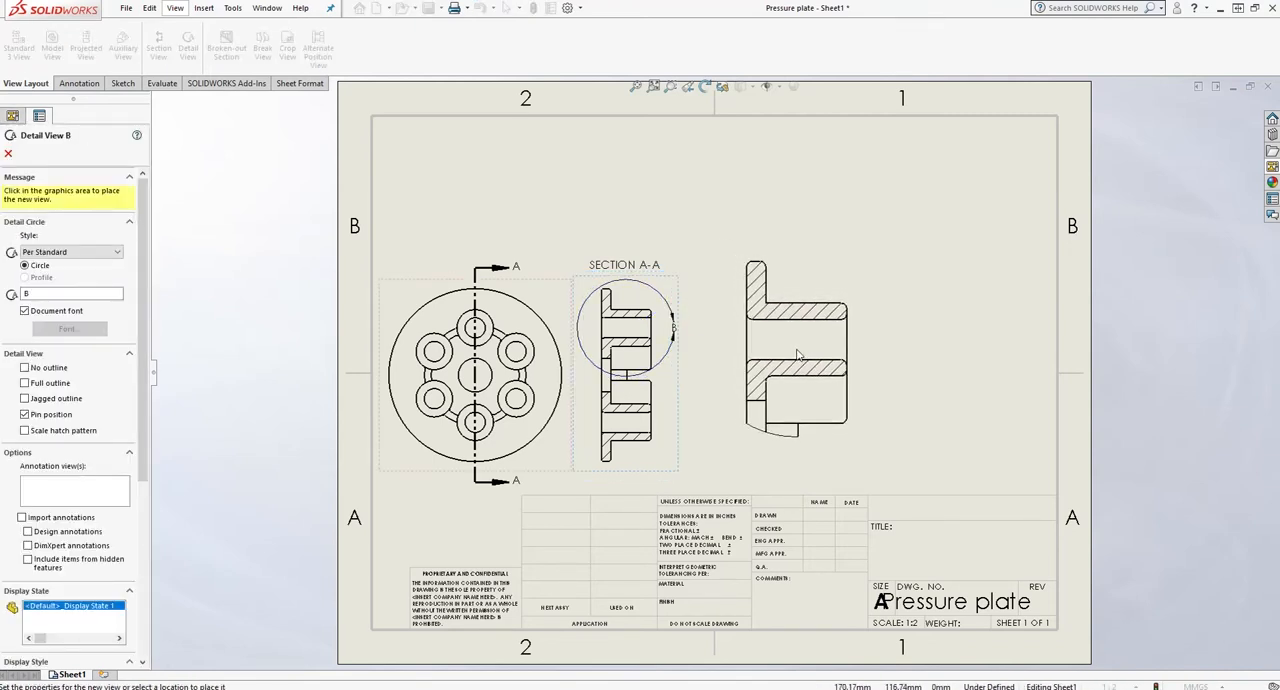
pyautogui.click(791, 373)
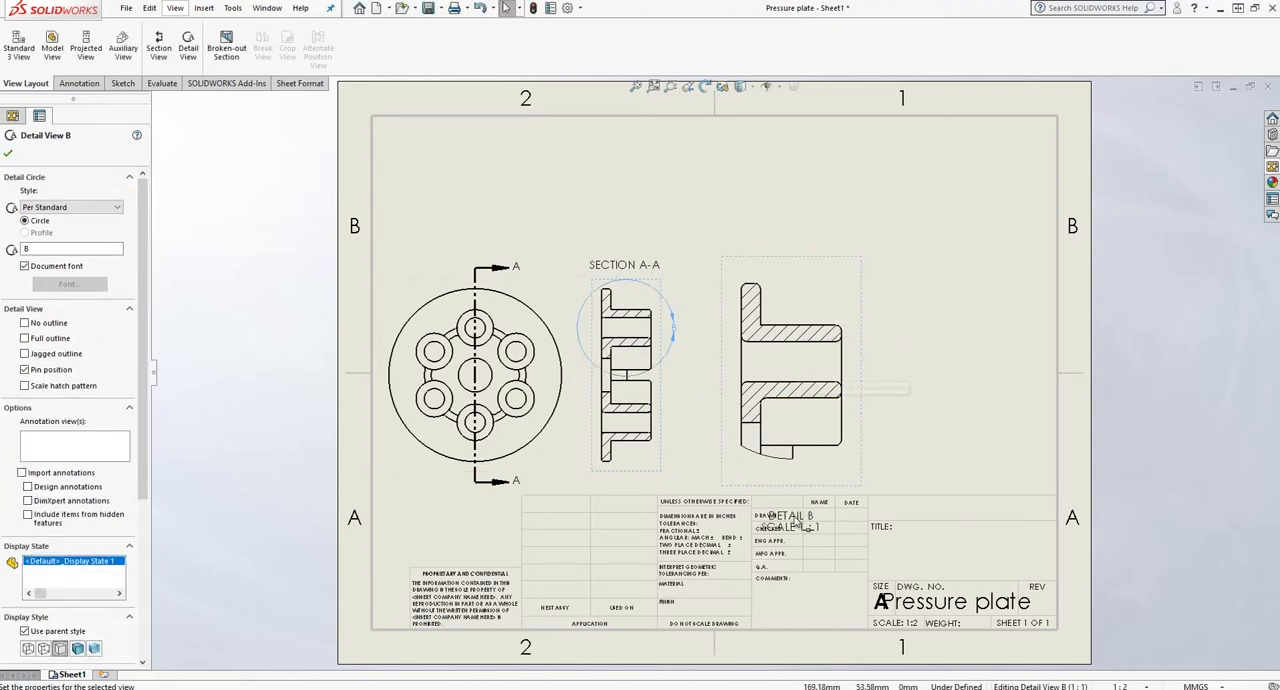
pyautogui.moveTo(785, 267); pyautogui.dragTo(856, 472)
pyautogui.click(910, 348)
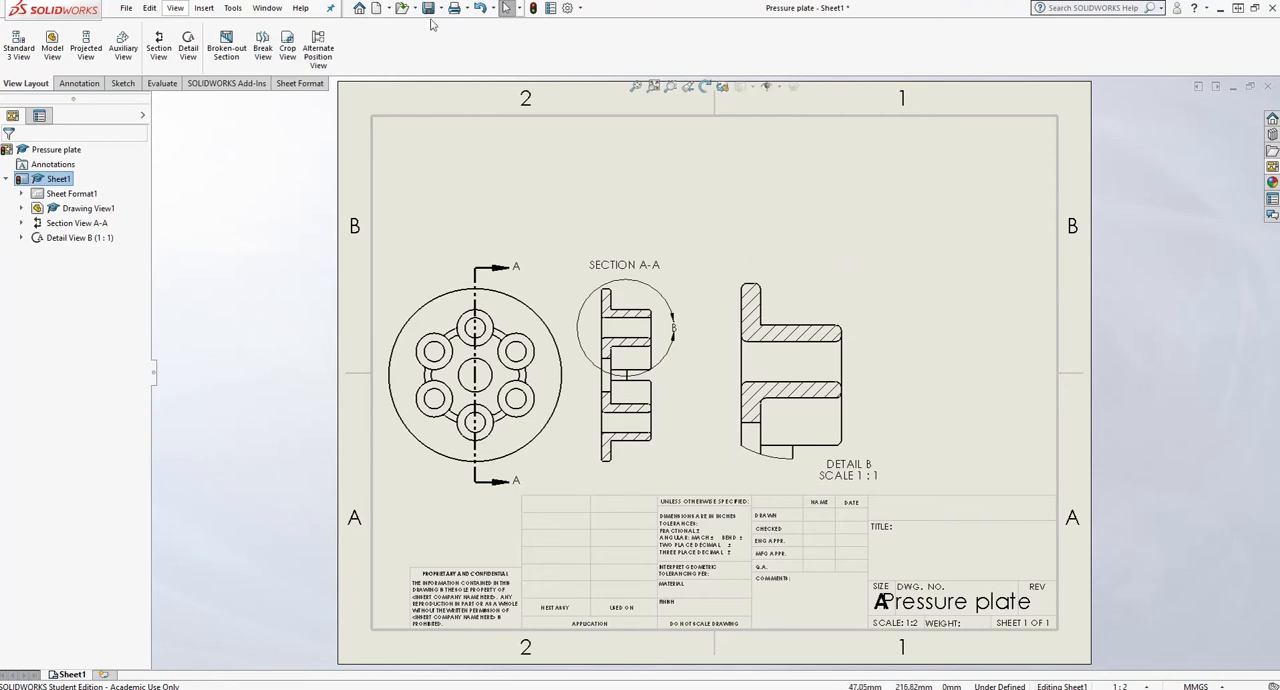
# - Save the drawing as Pressure plate.SLDDRW in the Documents folder
pyautogui.hotkey('ctrl', 's')
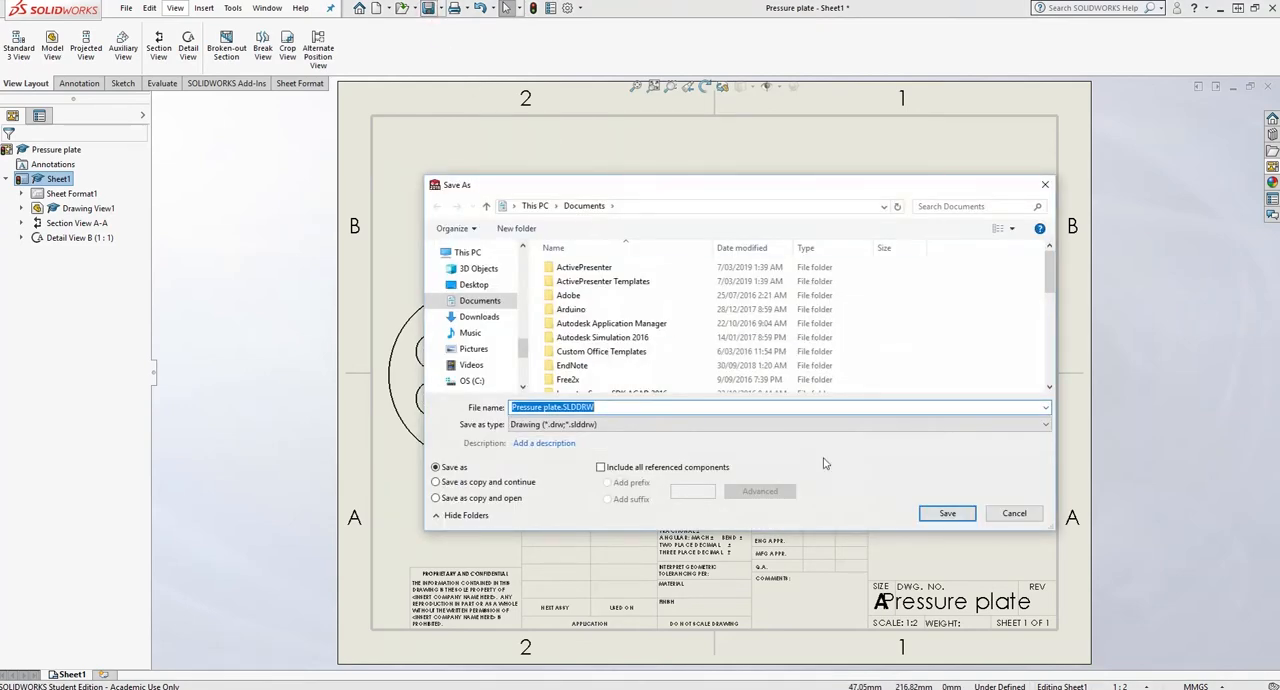
pyautogui.click(944, 512)
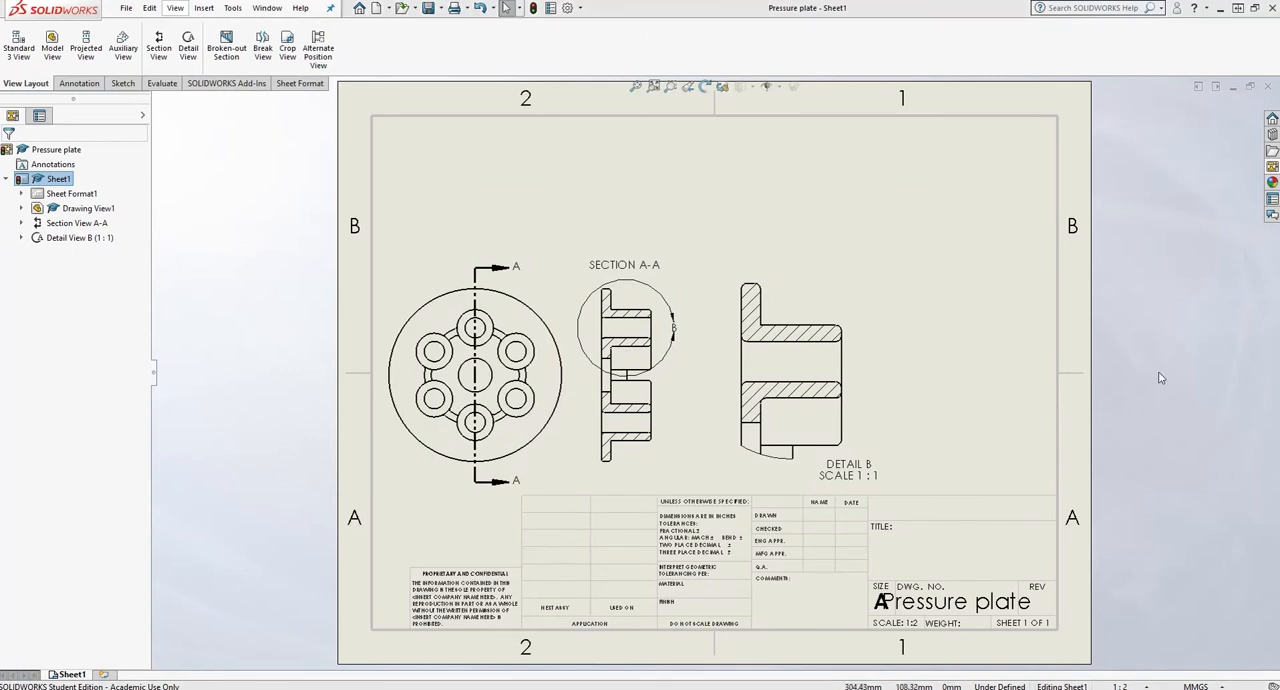
# - Add an isometric view of the pressure plate, display it shaded, and place it above the top view
pyautogui.click(1273, 168)
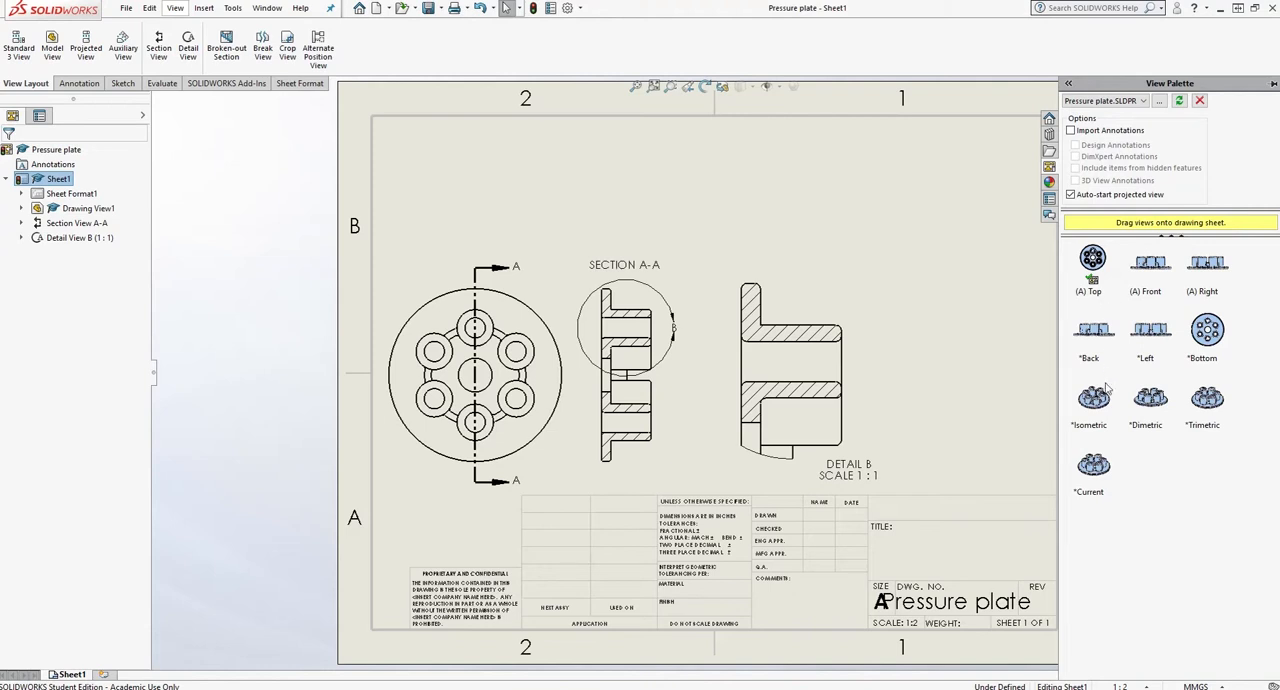
pyautogui.moveTo(1106, 395)
pyautogui.mouseDown()
pyautogui.moveTo(1090, 402)
pyautogui.moveTo(913, 241)
pyautogui.moveTo(927, 227)
pyautogui.mouseUp()
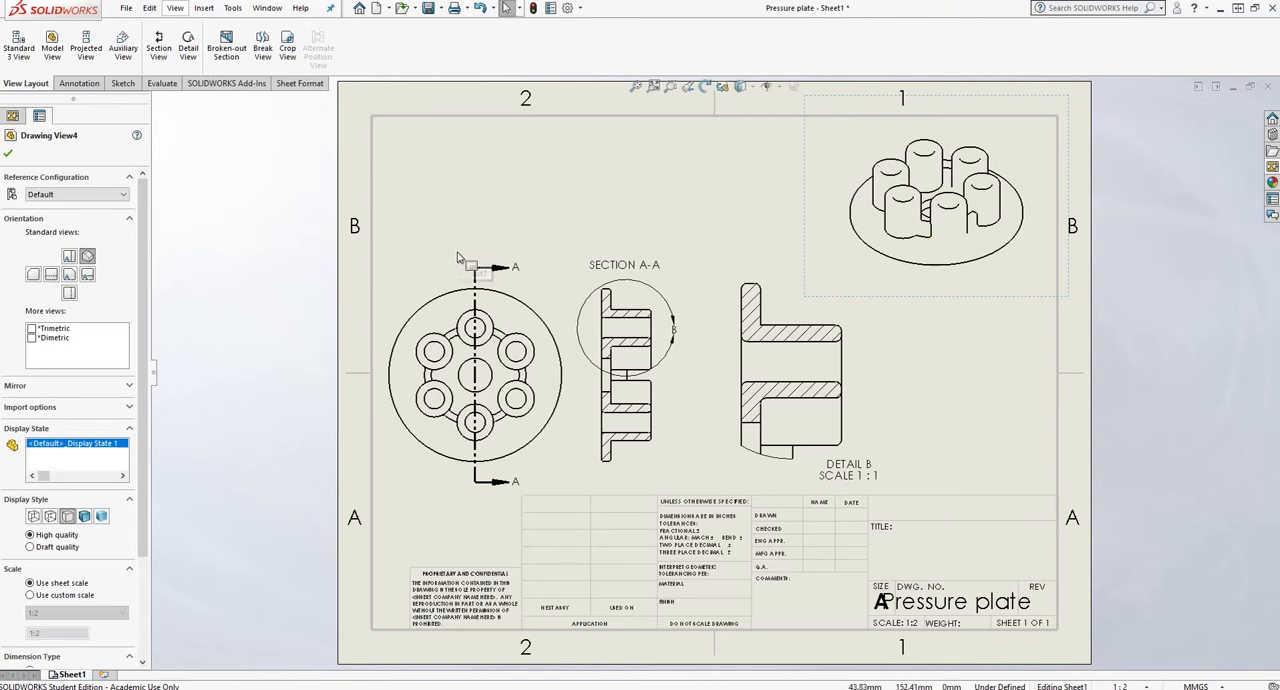
pyautogui.click(101, 516)
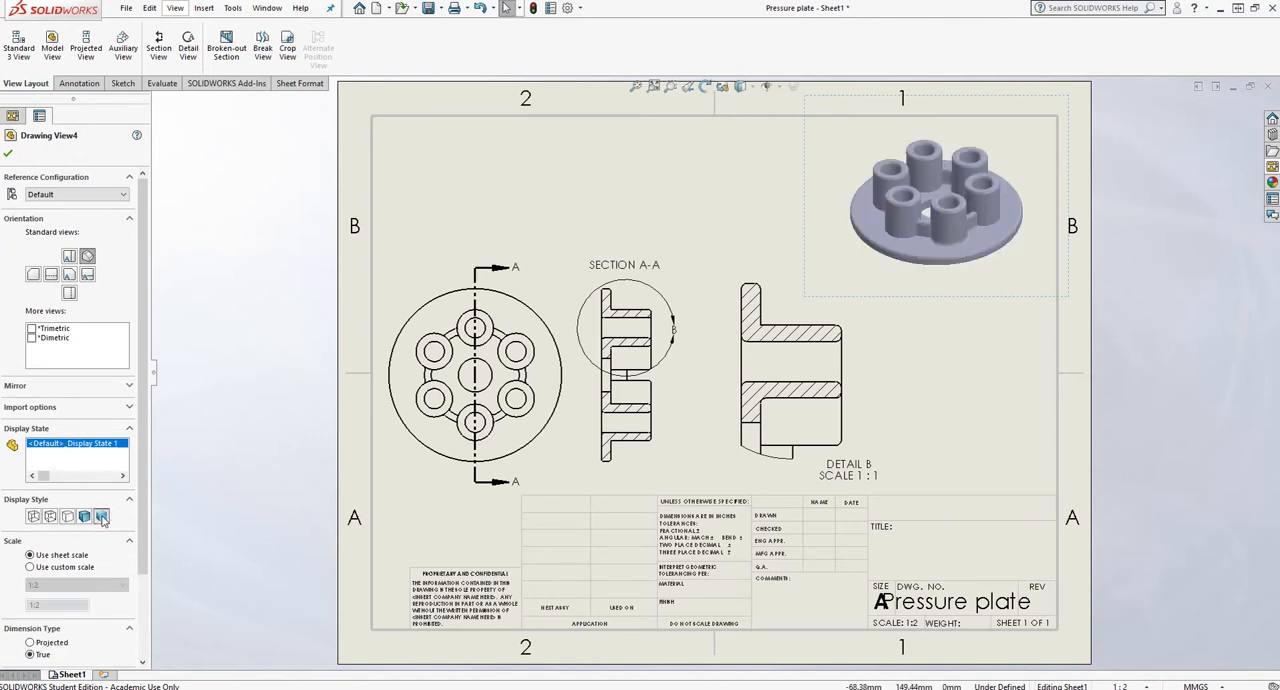
pyautogui.moveTo(1066, 144)
pyautogui.mouseDown()
pyautogui.moveTo(748, 152)
pyautogui.moveTo(603, 140)
pyautogui.mouseUp()
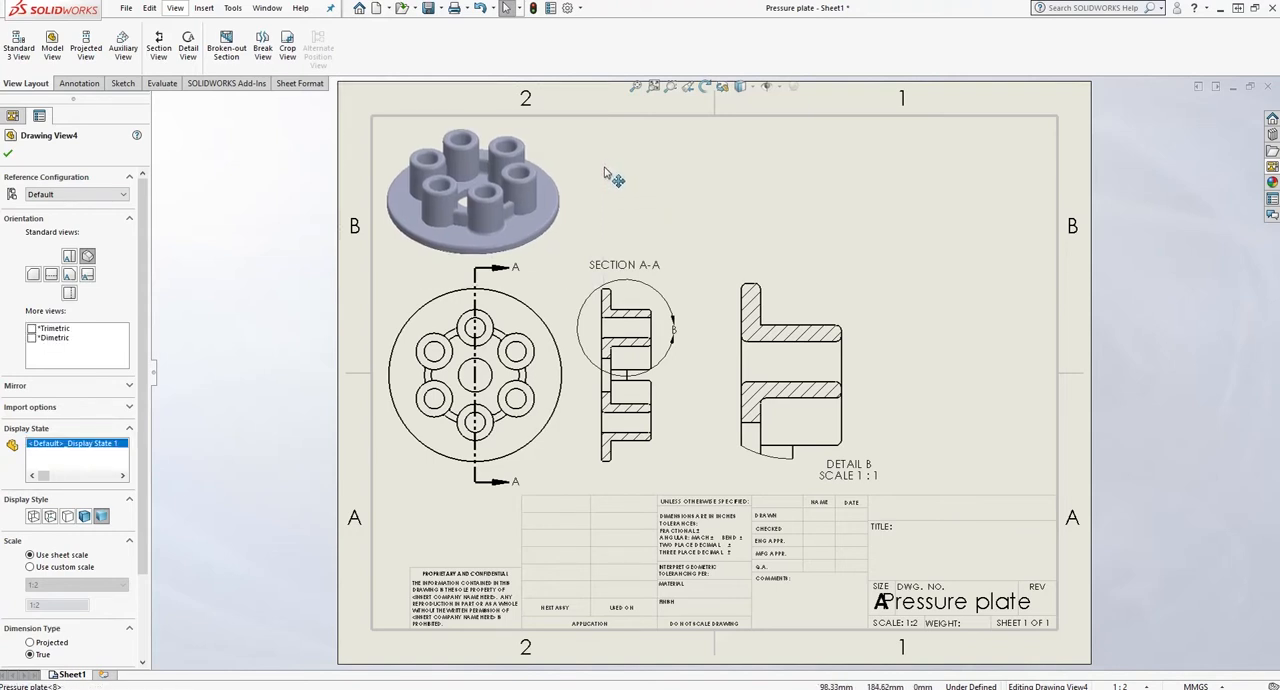
pyautogui.click(760, 188)
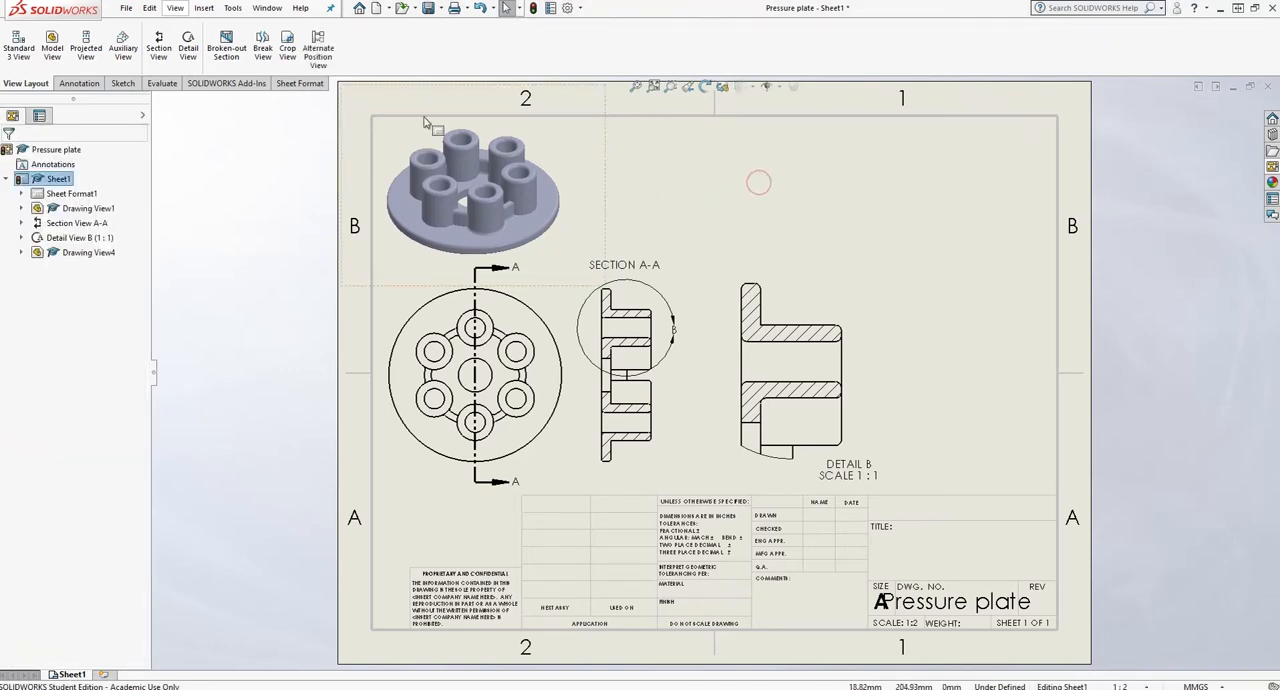
# - Add a circular center mark set with circular lines and a base center mark to the boss pattern in the top view
pyautogui.click(79, 83)
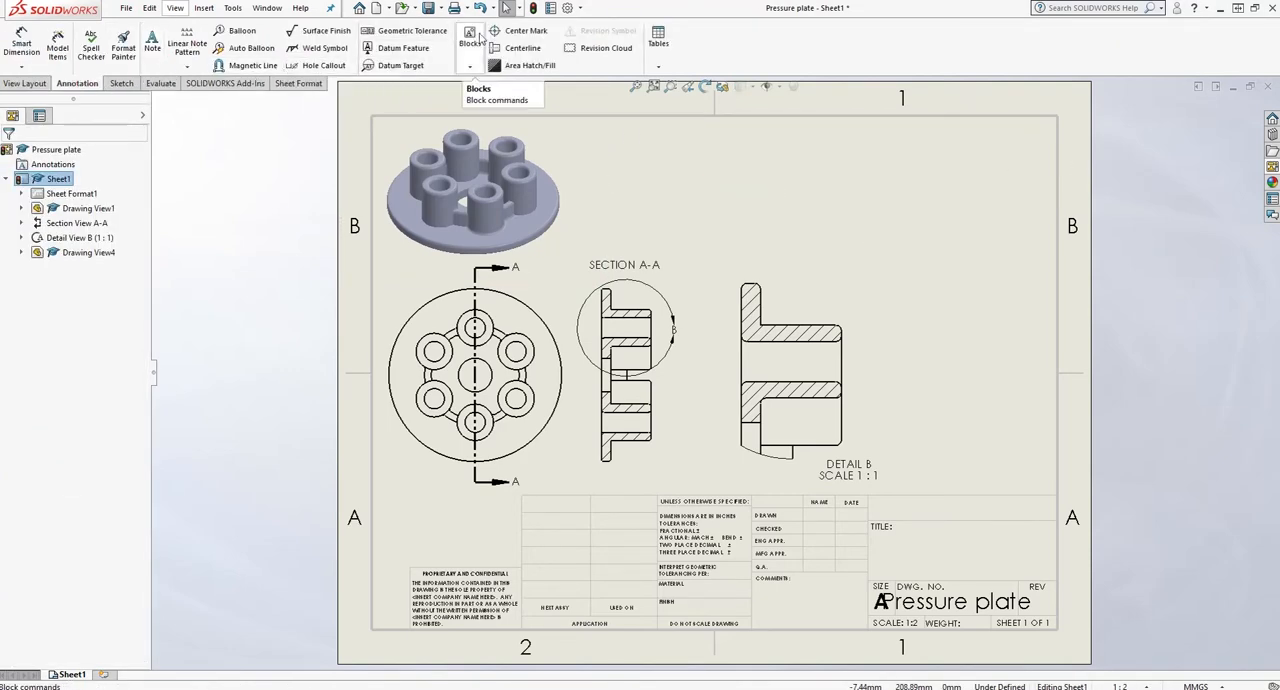
pyautogui.click(497, 31)
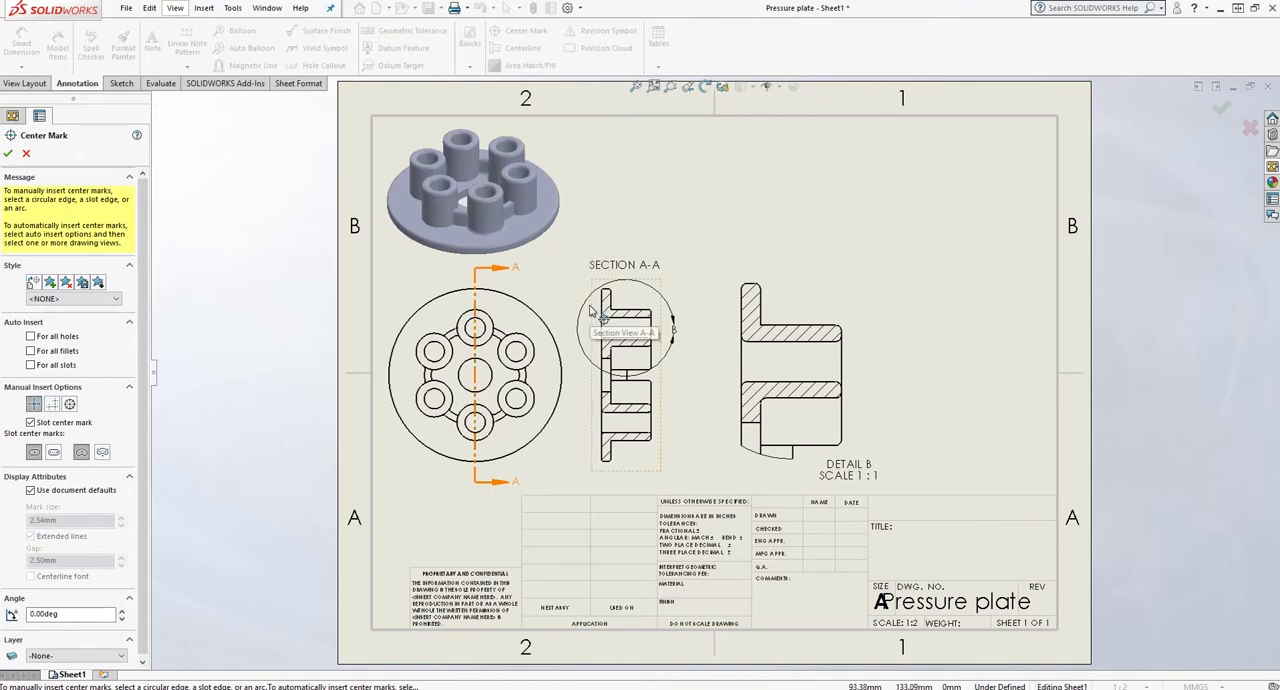
pyautogui.click(525, 340)
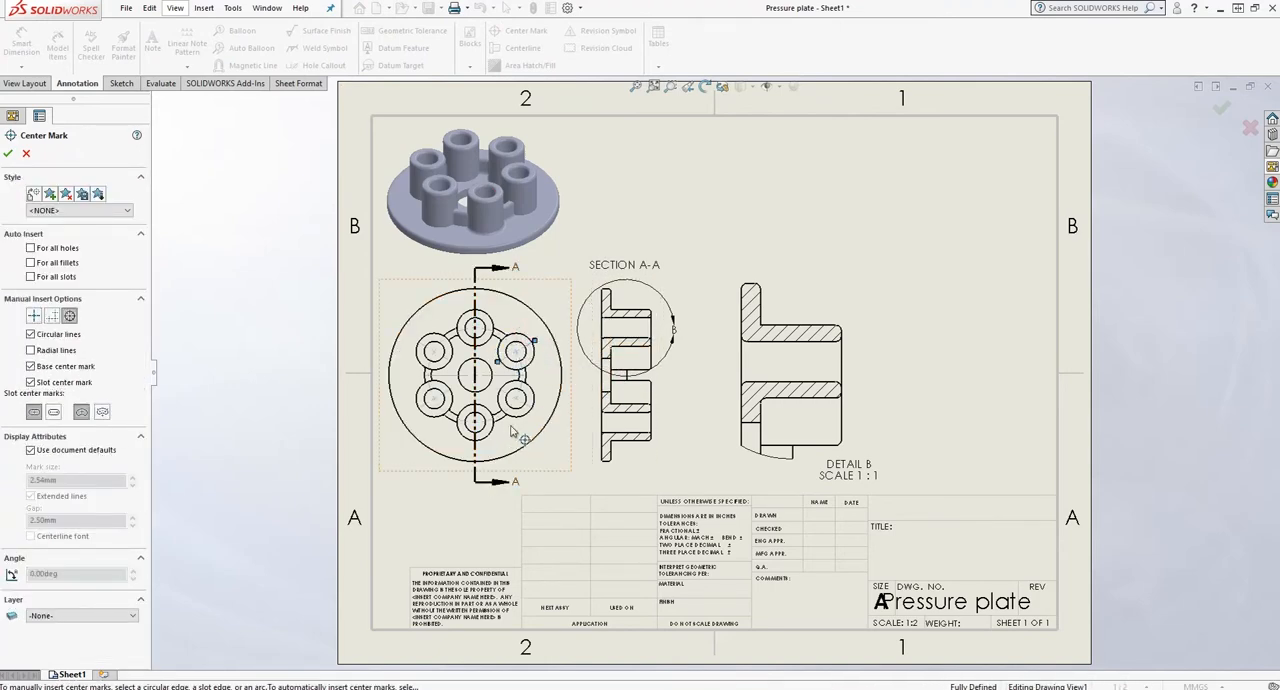
pyautogui.click(8, 153)
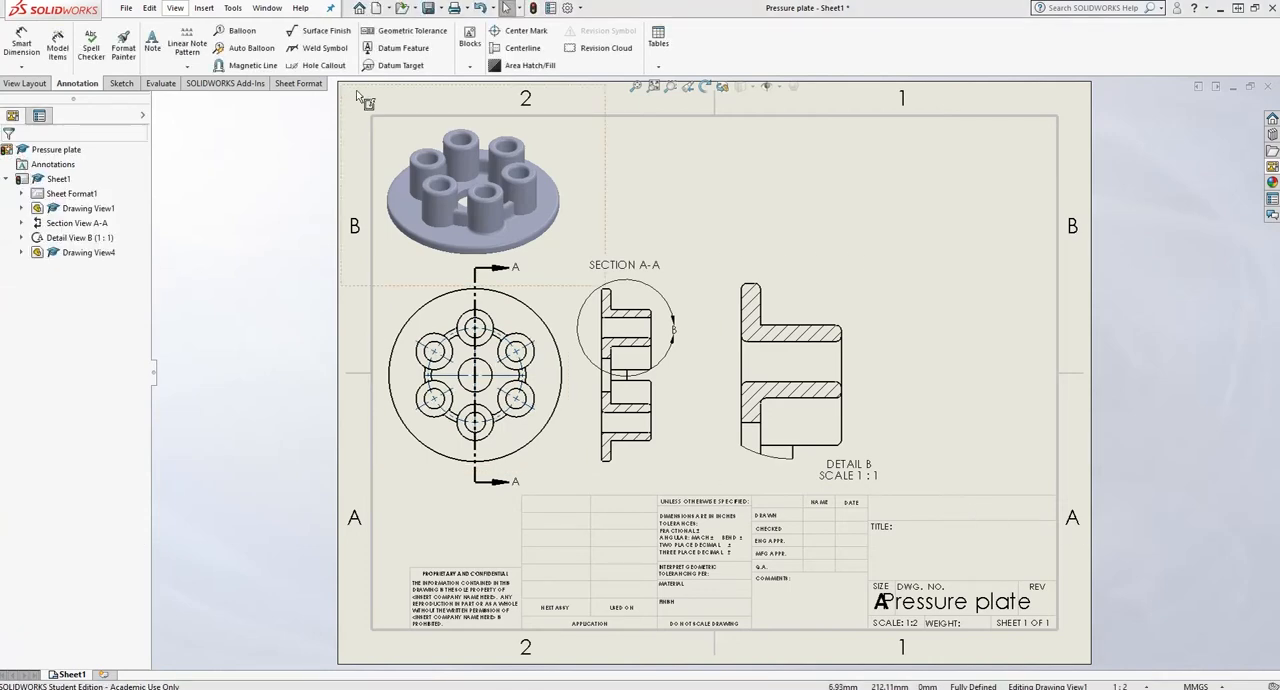
# - Add centerlines to the section A-A view, including its lower boss hole, and through the boss hole in Detail B
pyautogui.click(510, 47)
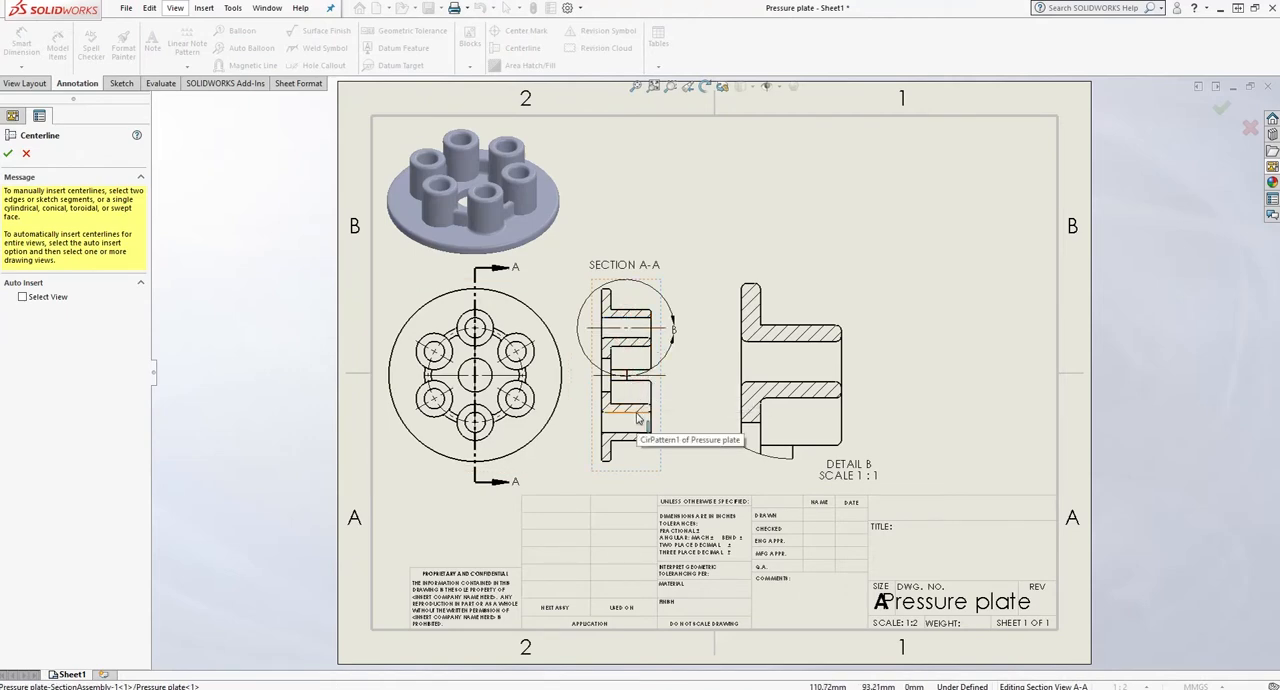
pyautogui.click(637, 417)
pyautogui.click(637, 433)
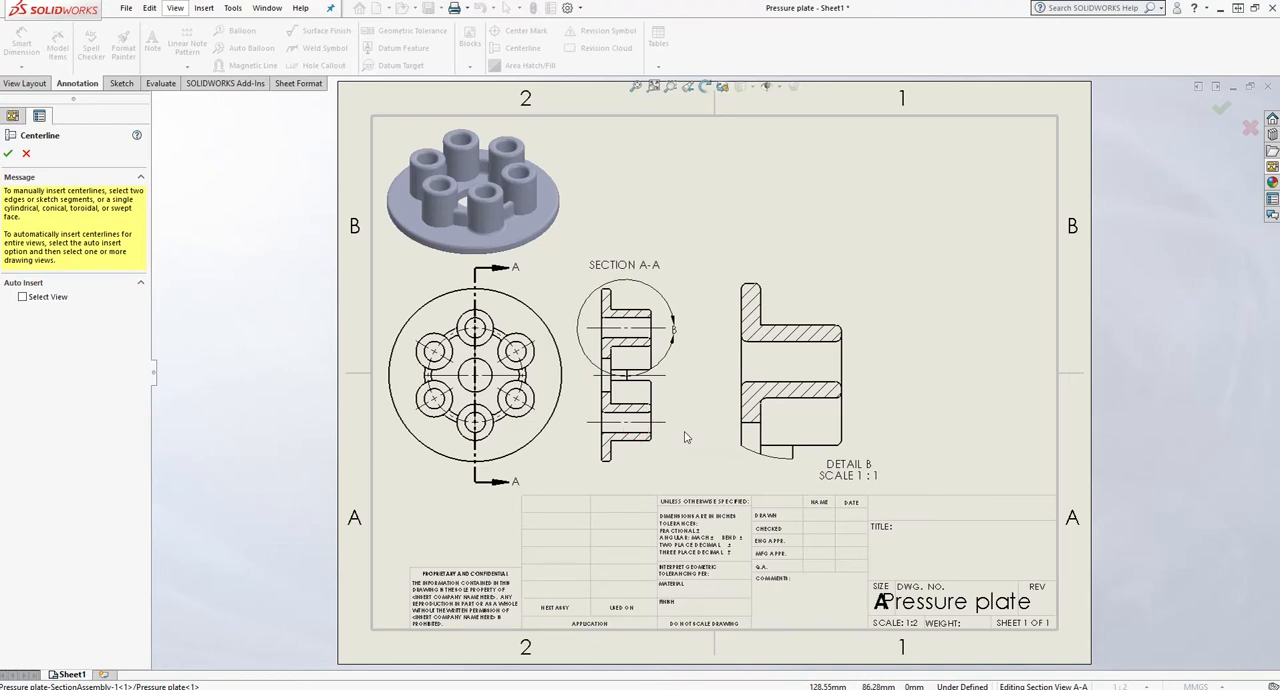
pyautogui.click(790, 382)
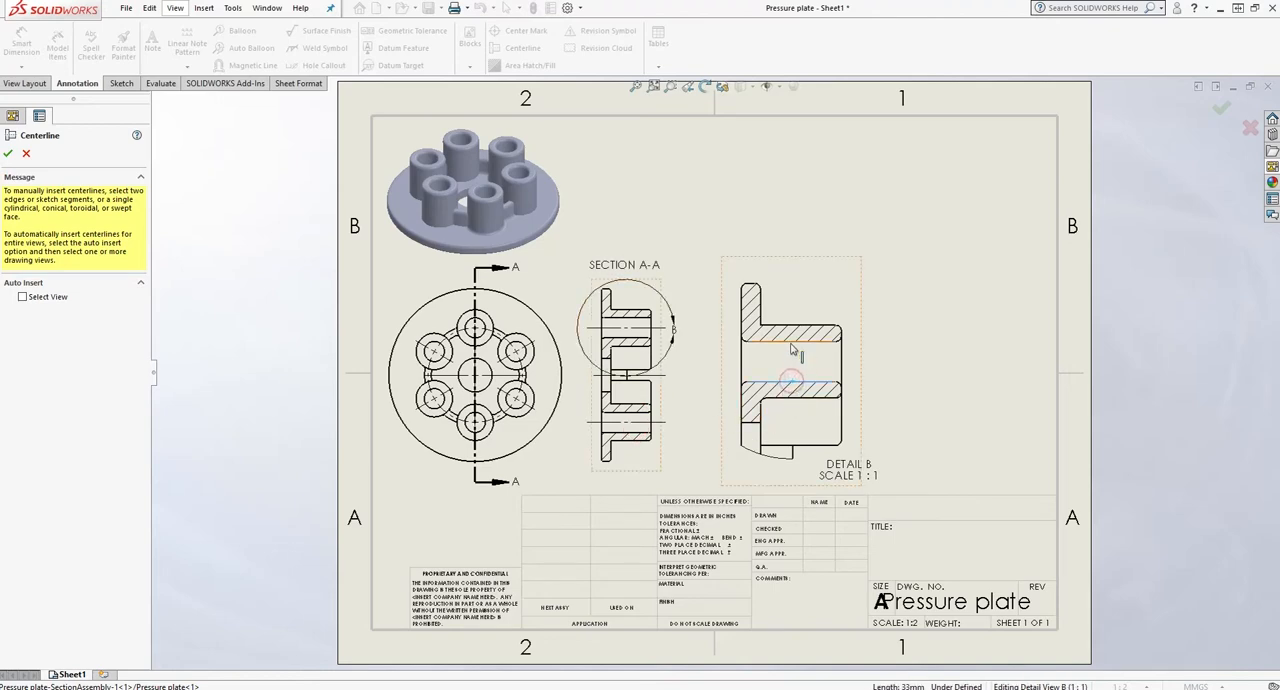
pyautogui.click(791, 342)
pyautogui.click(8, 153)
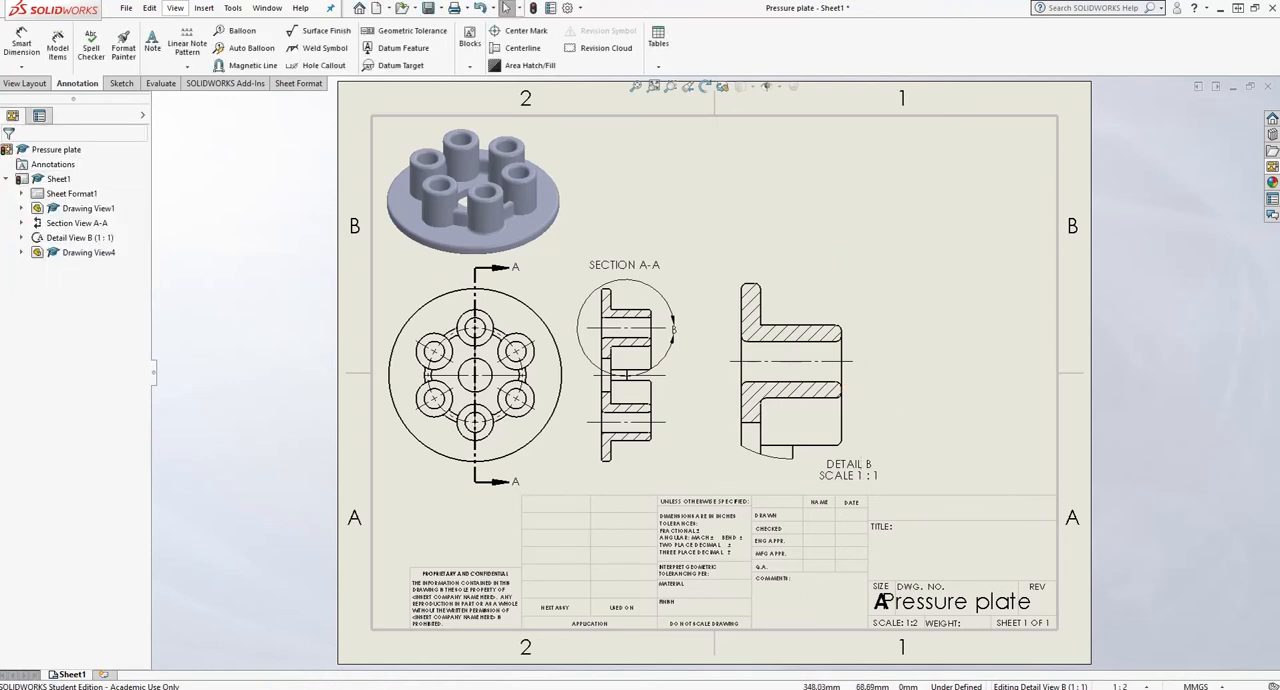
# - Check the unit system in the drawing's document properties and accept the MMGS setting
pyautogui.click(567, 8)
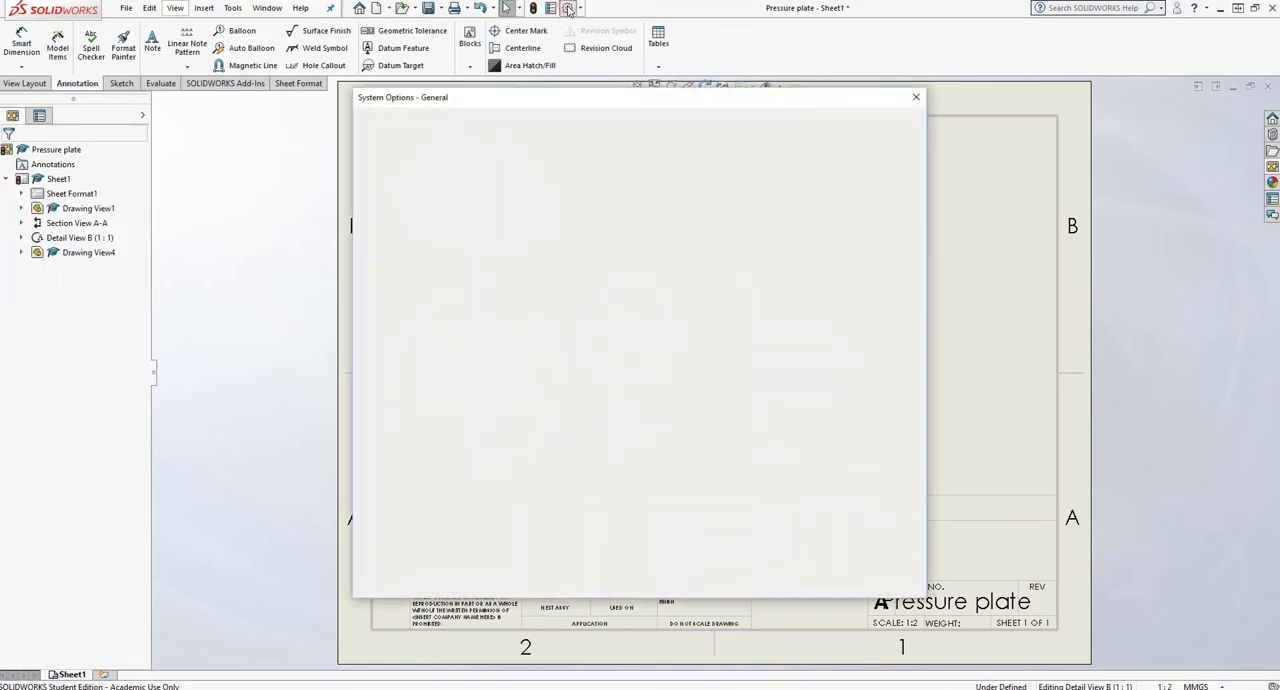
pyautogui.click(451, 124)
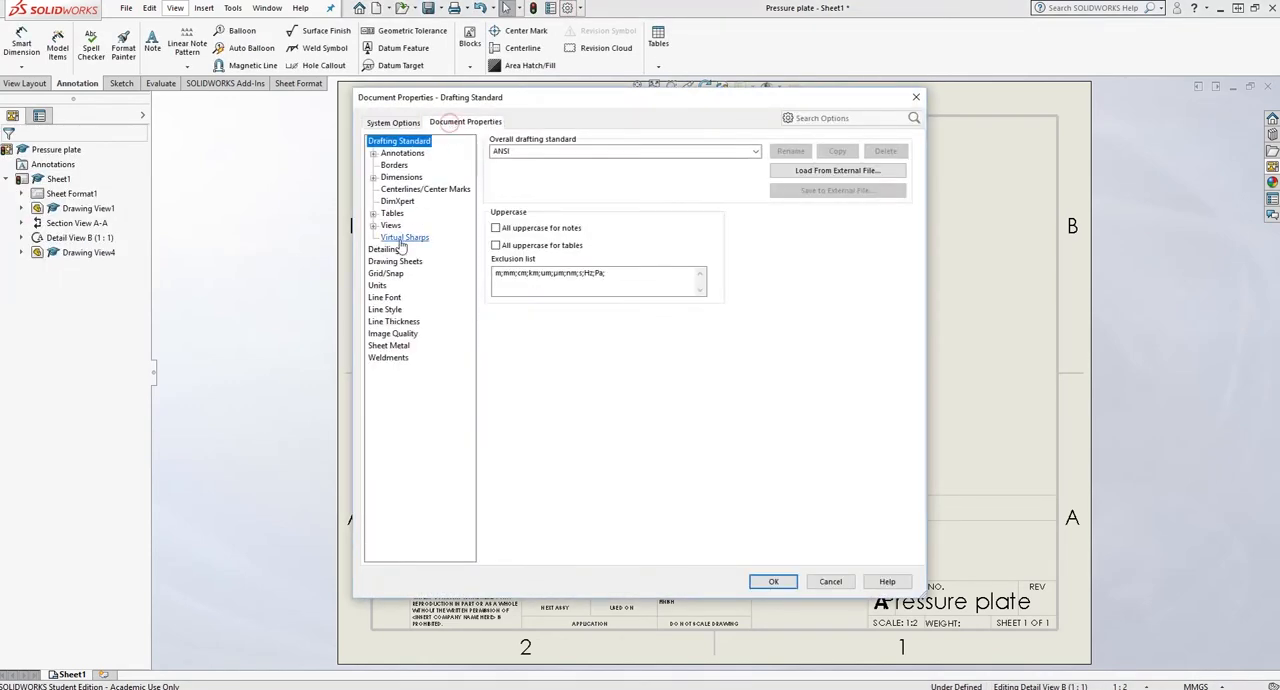
pyautogui.click(378, 285)
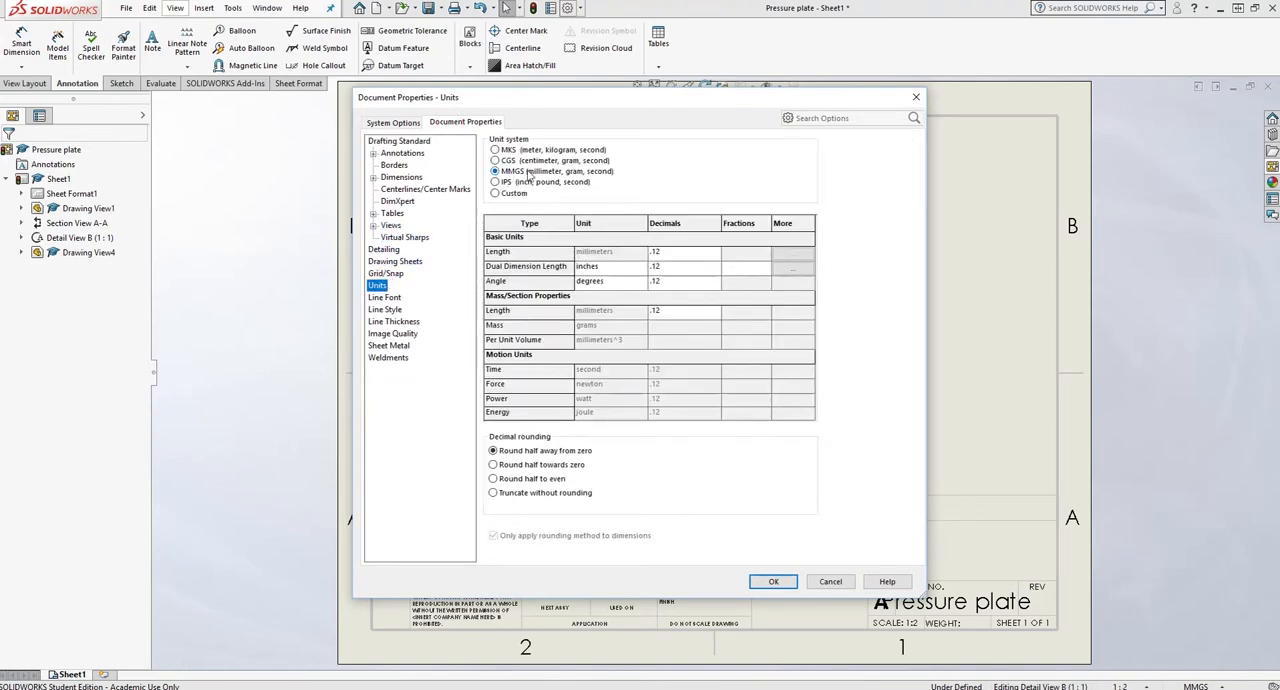
pyautogui.click(785, 587)
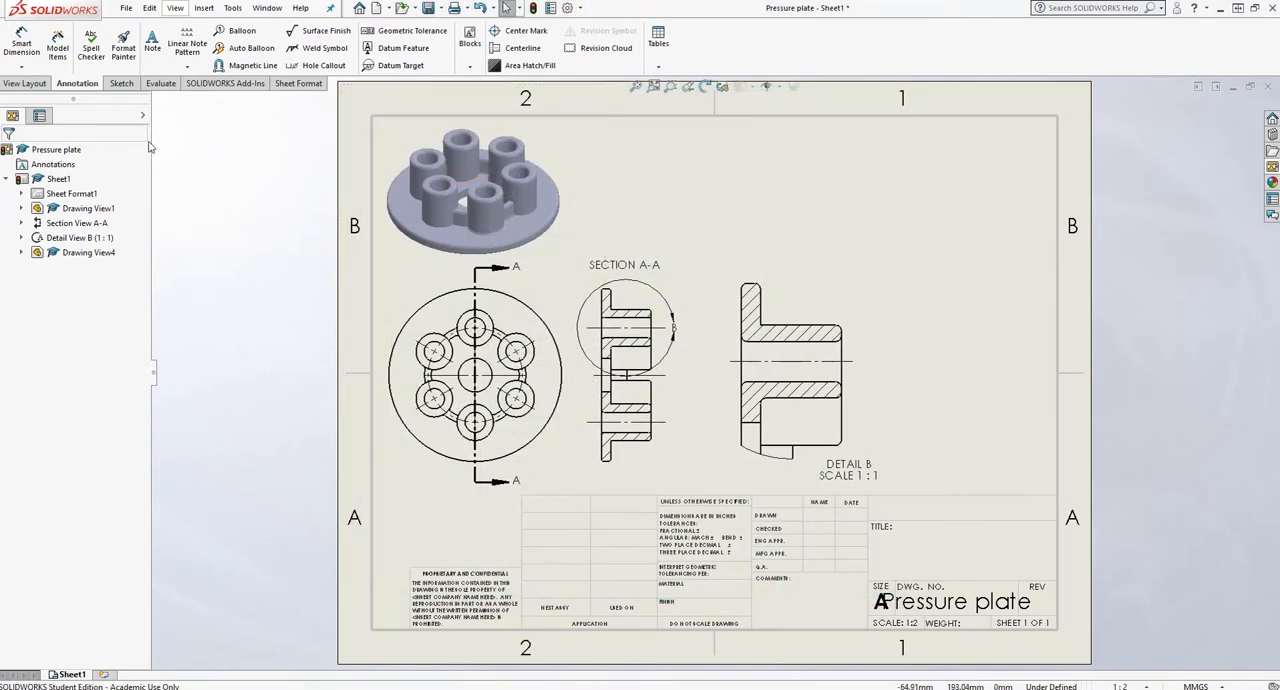
# - Dimension the diameters of the center hole, a boss hole, the plate's outer edge and a boss's outer circle in the top view
pyautogui.click(22, 46)
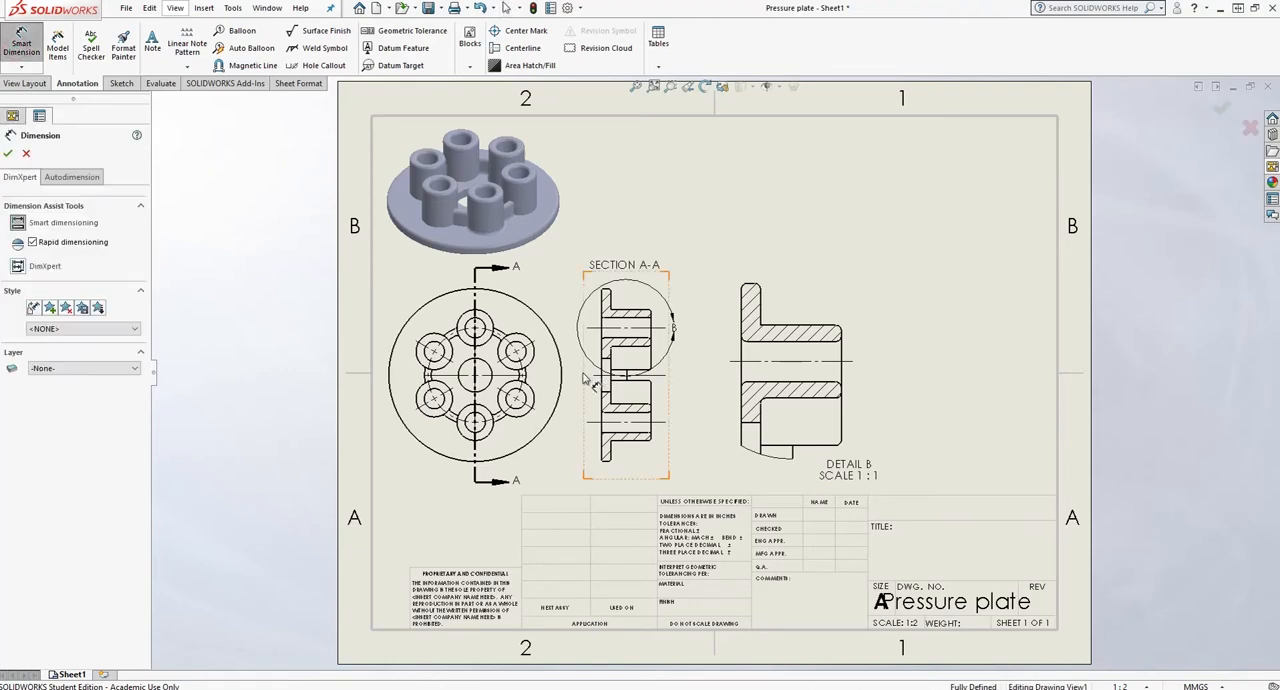
pyautogui.click(489, 369)
pyautogui.click(565, 290)
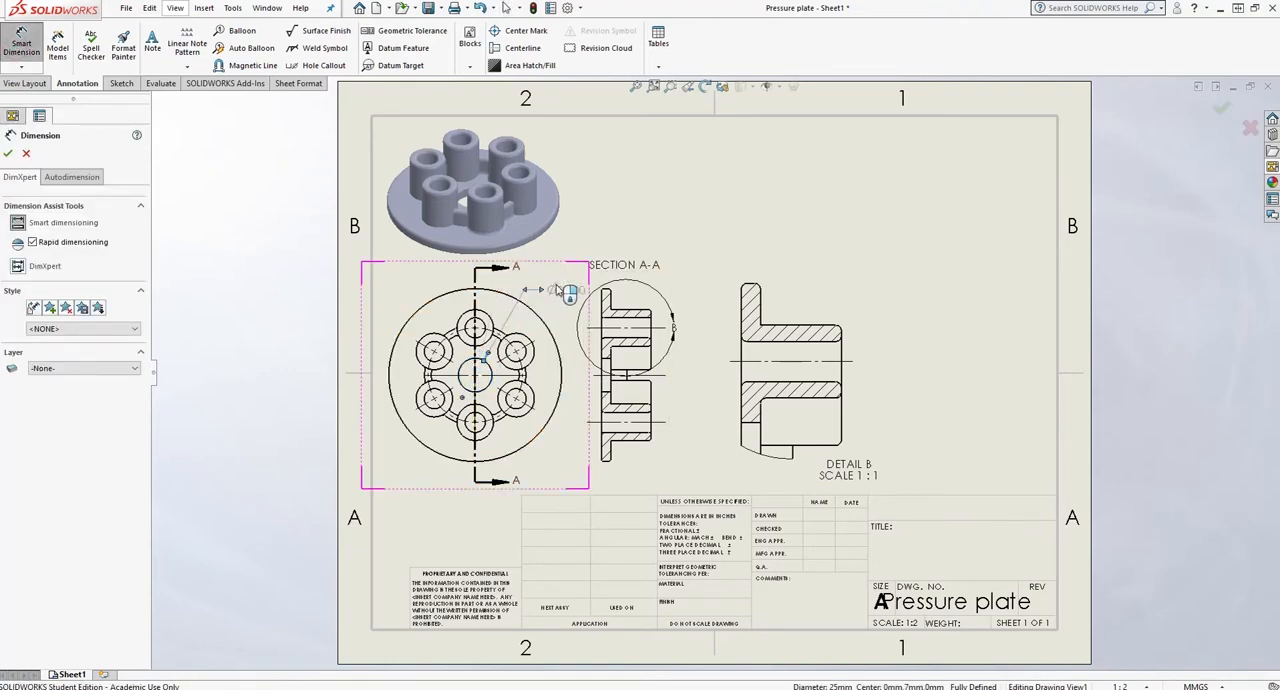
pyautogui.click(515, 398)
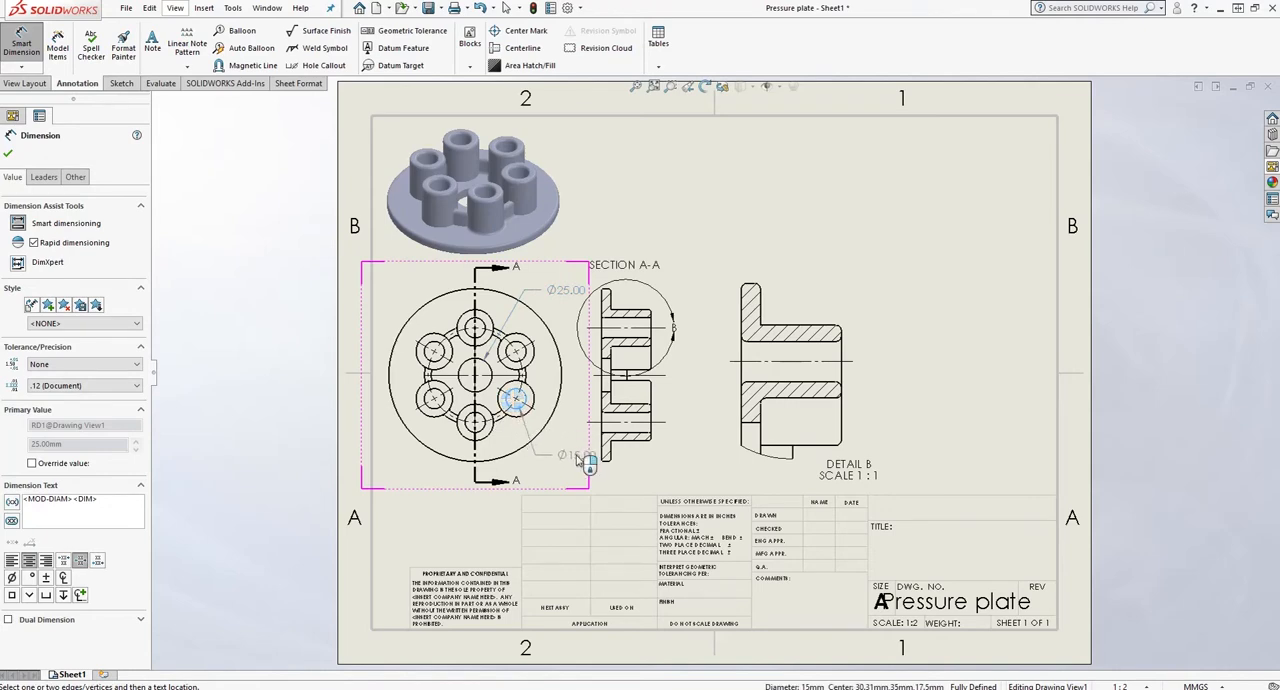
pyautogui.click(588, 462)
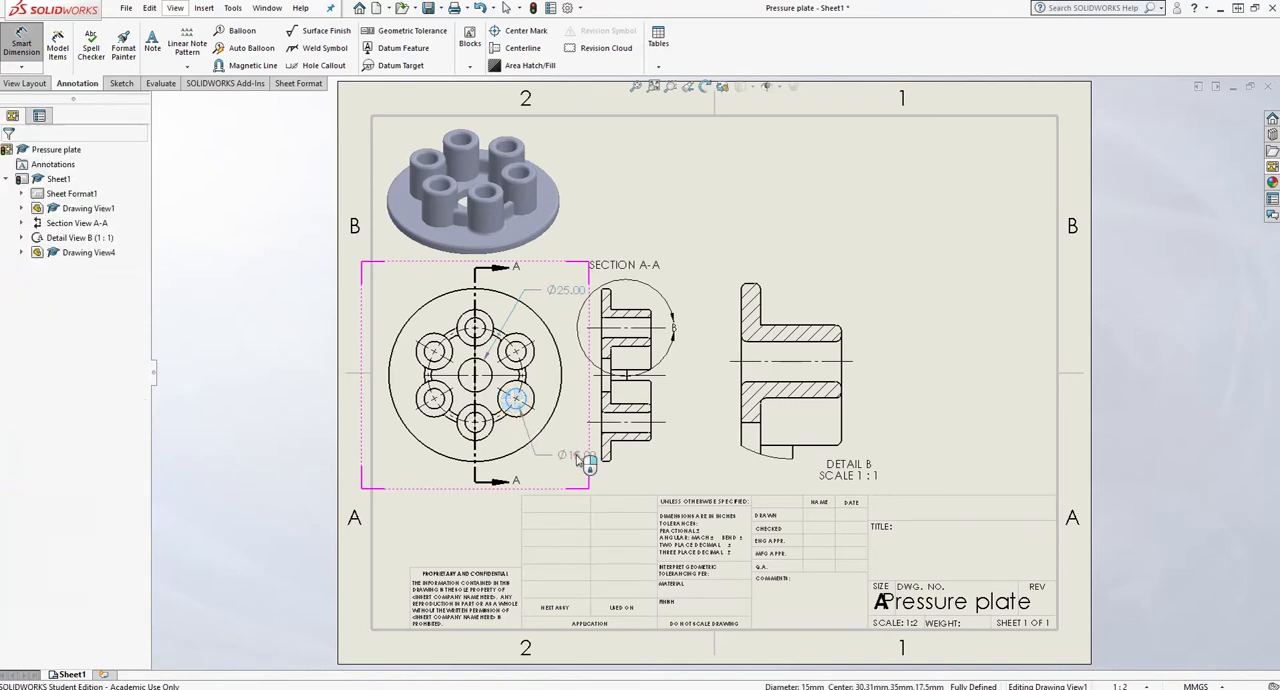
pyautogui.click(444, 458)
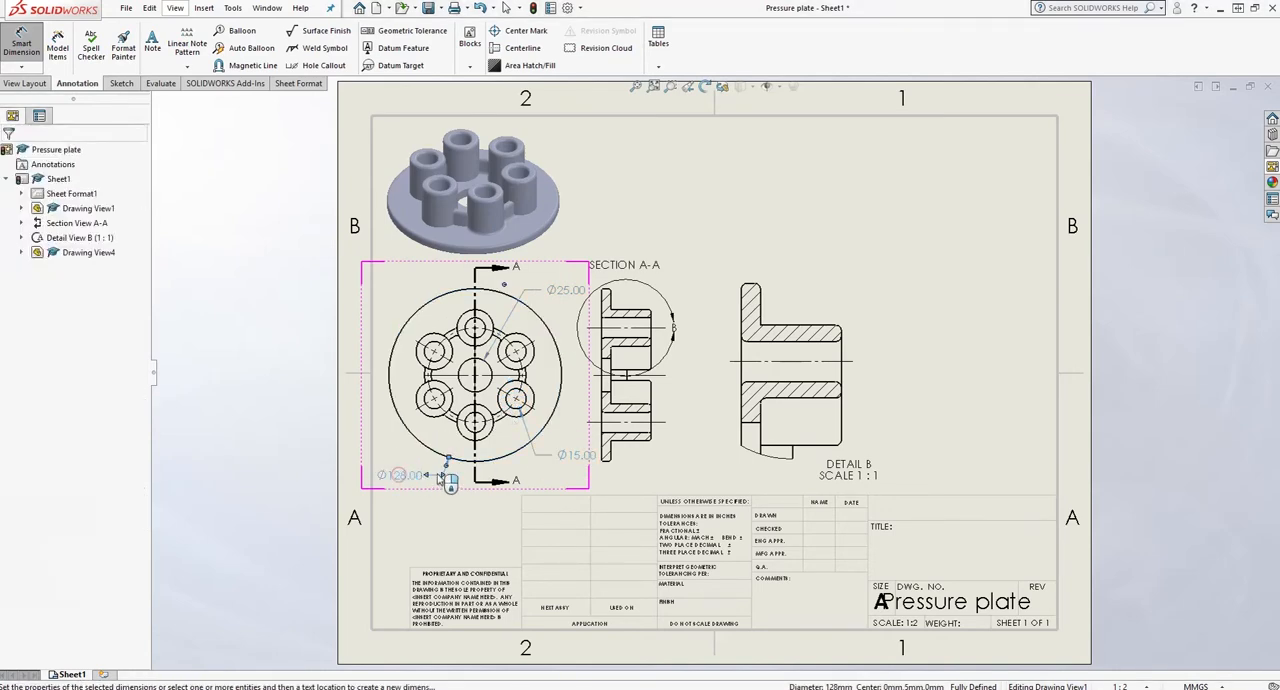
pyautogui.click(440, 477)
pyautogui.click(527, 340)
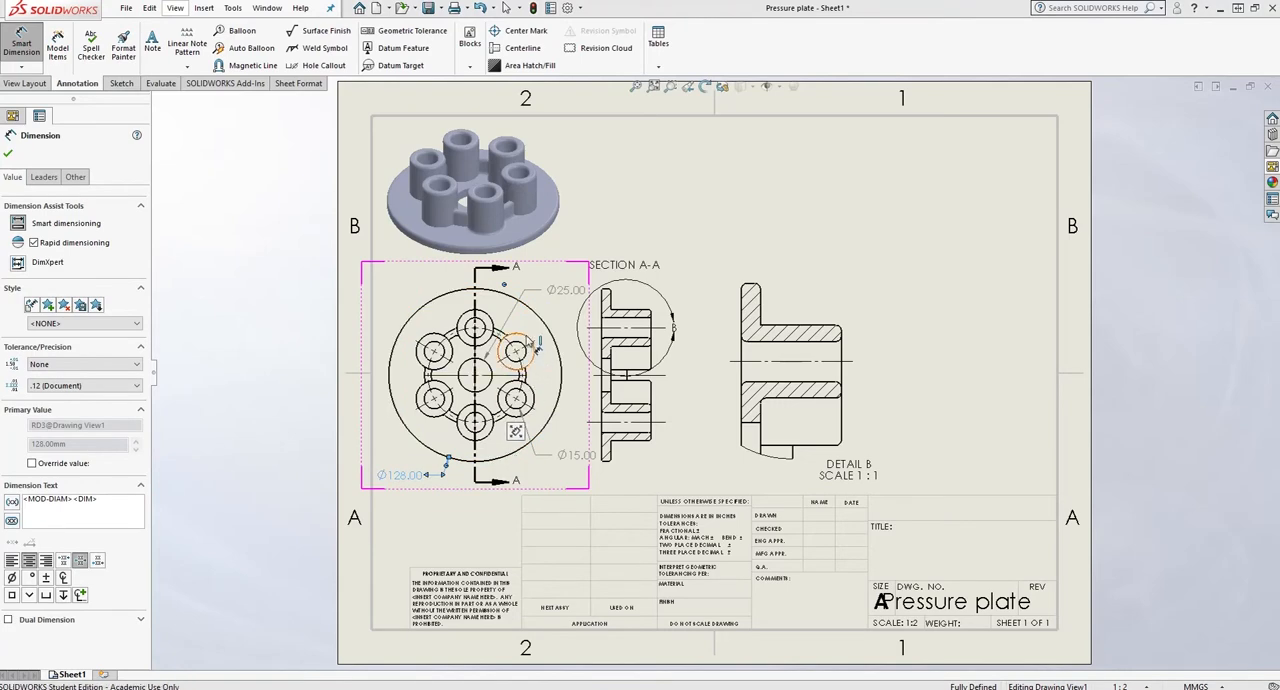
pyautogui.click(583, 312)
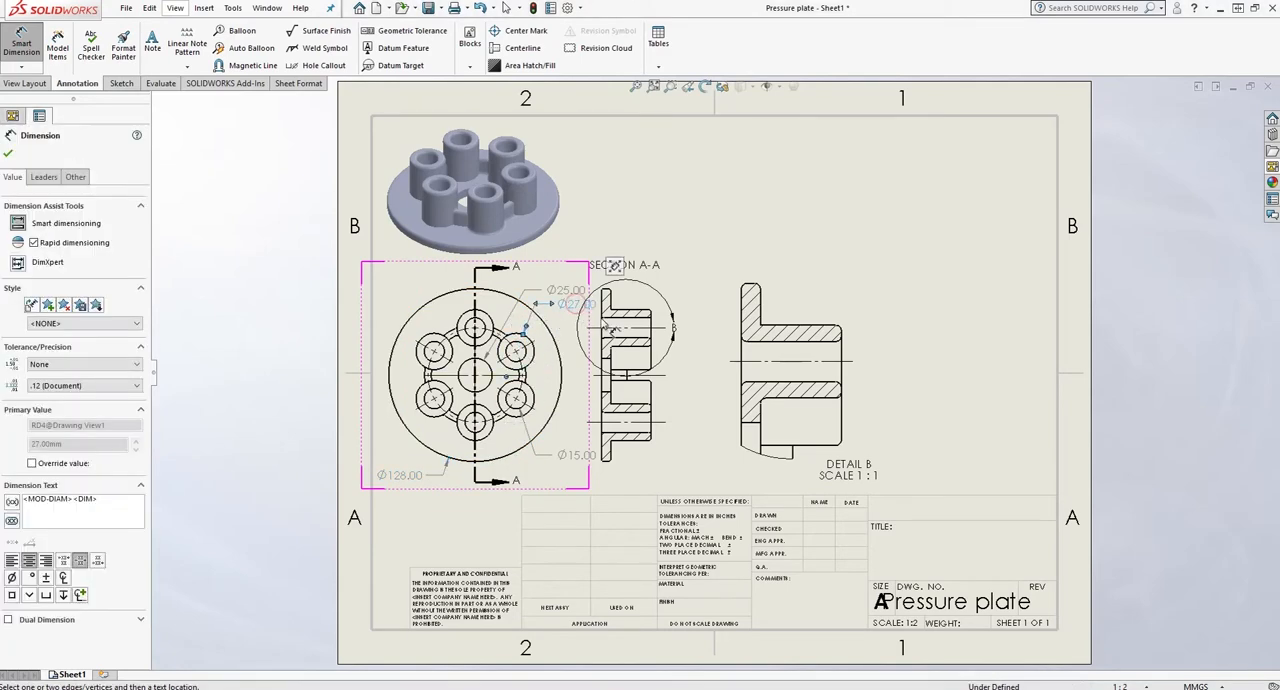
pyautogui.press('Escape')
pyautogui.press('Escape')
# - Shift the section A-A view slightly to the right and reposition the boss's outer diameter dimension in the freed space
pyautogui.moveTo(659, 310); pyautogui.dragTo(686, 311)
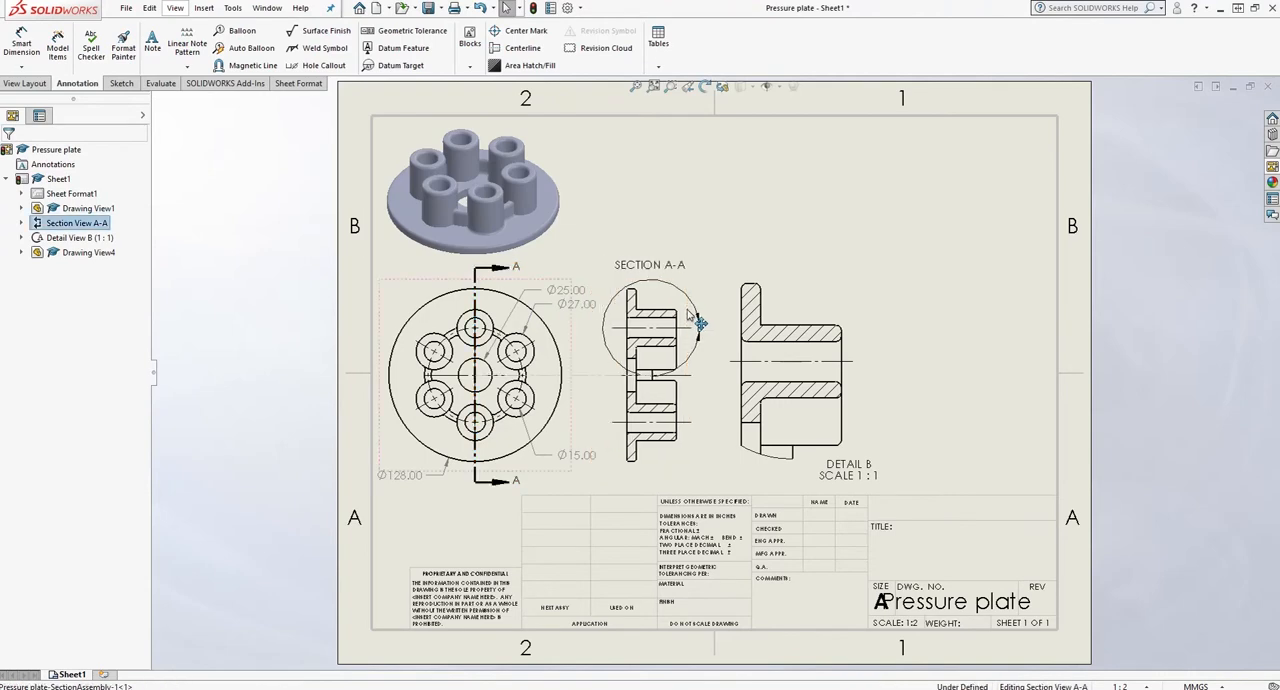
pyautogui.click(715, 211)
pyautogui.moveTo(565, 304); pyautogui.dragTo(571, 308)
pyautogui.click(738, 218)
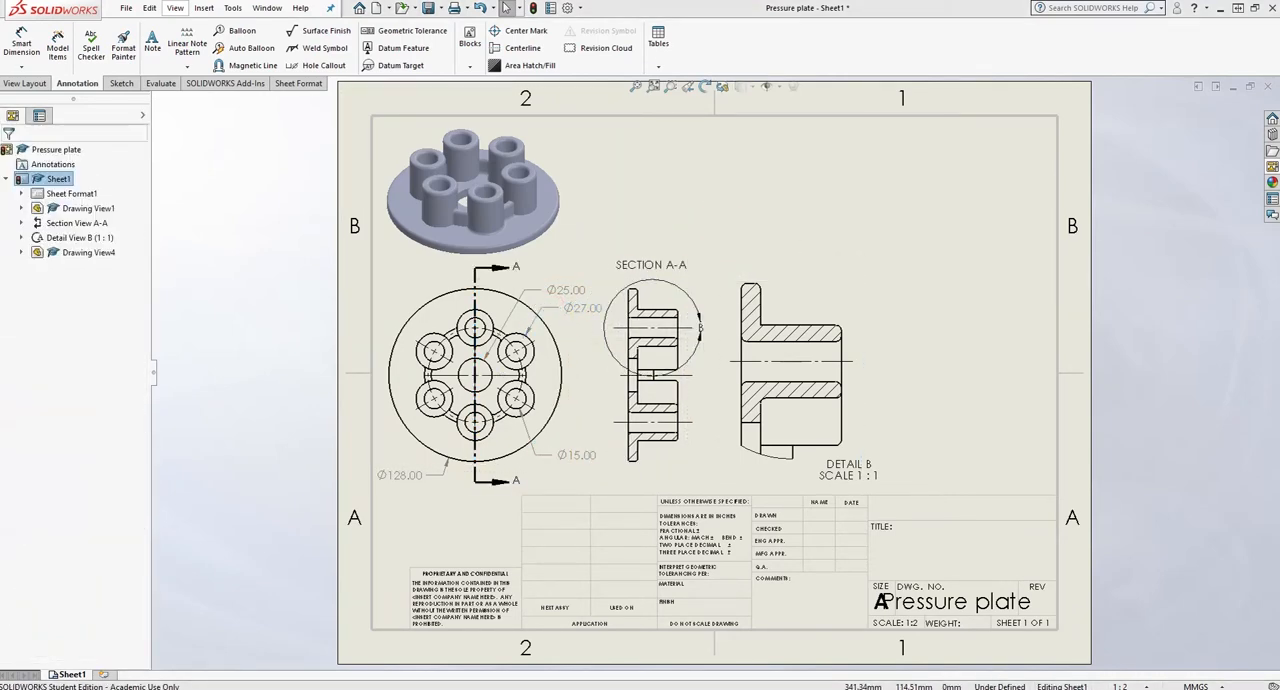
# - Dimension the plate's flange thickness in section A-A, placing the dimension above the SECTION A-A label
pyautogui.scroll(-6, 645, 297)
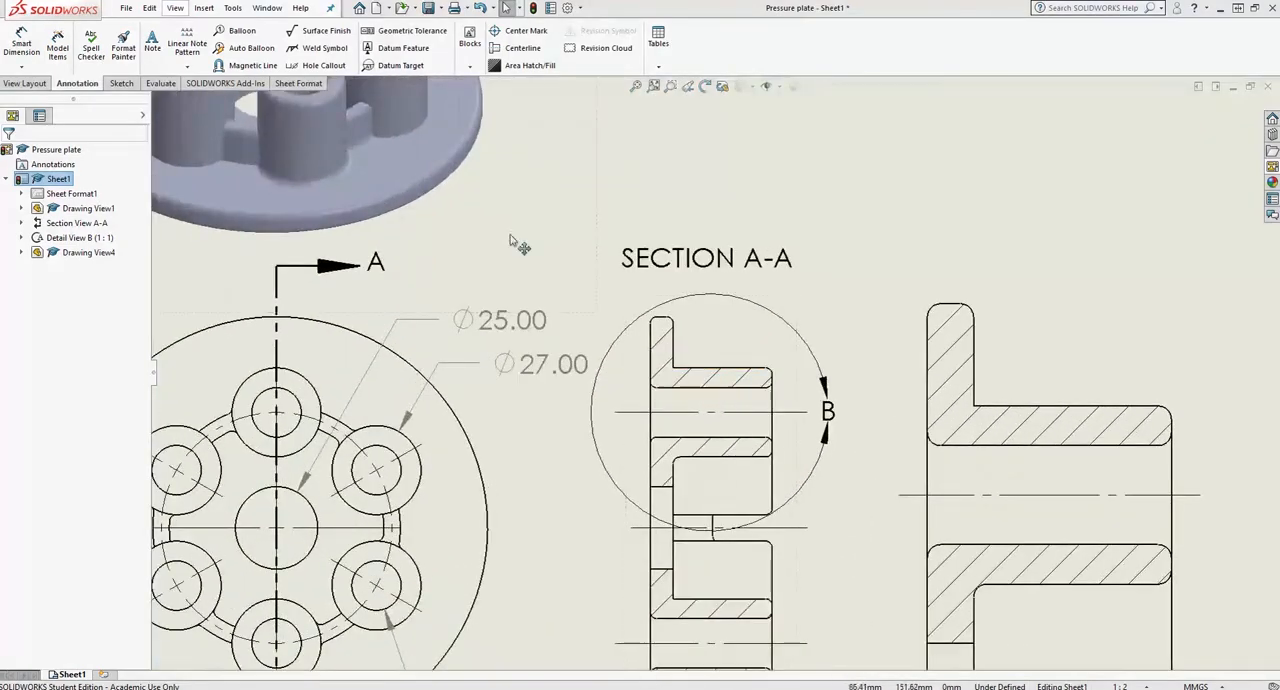
pyautogui.click(22, 42)
pyautogui.click(656, 352)
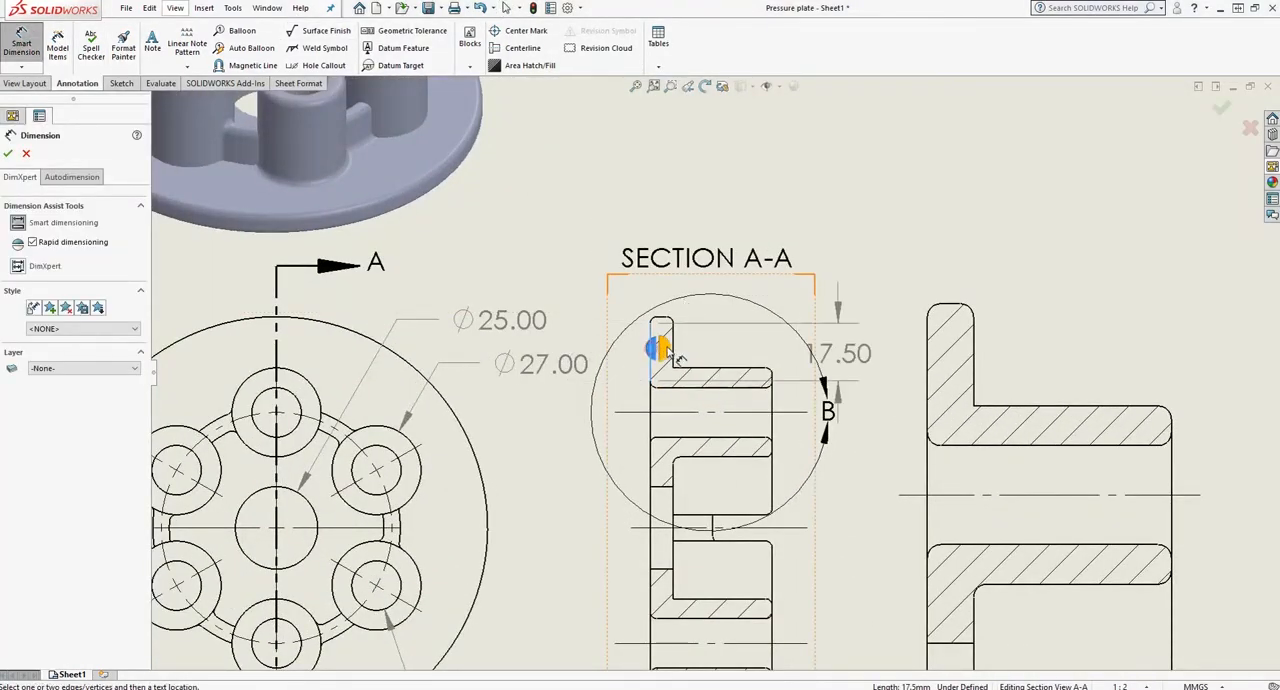
pyautogui.click(676, 236)
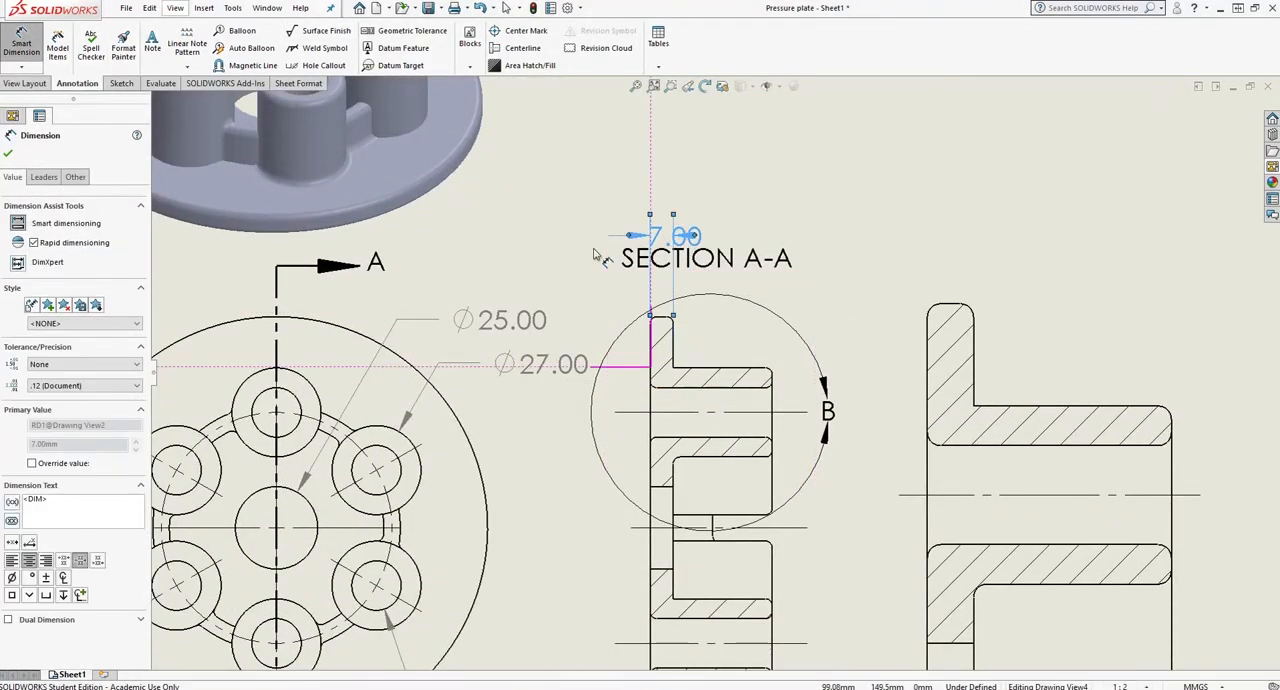
pyautogui.scroll(2, 594, 254)
pyautogui.scroll(2, 637, 362)
pyautogui.press('Escape')
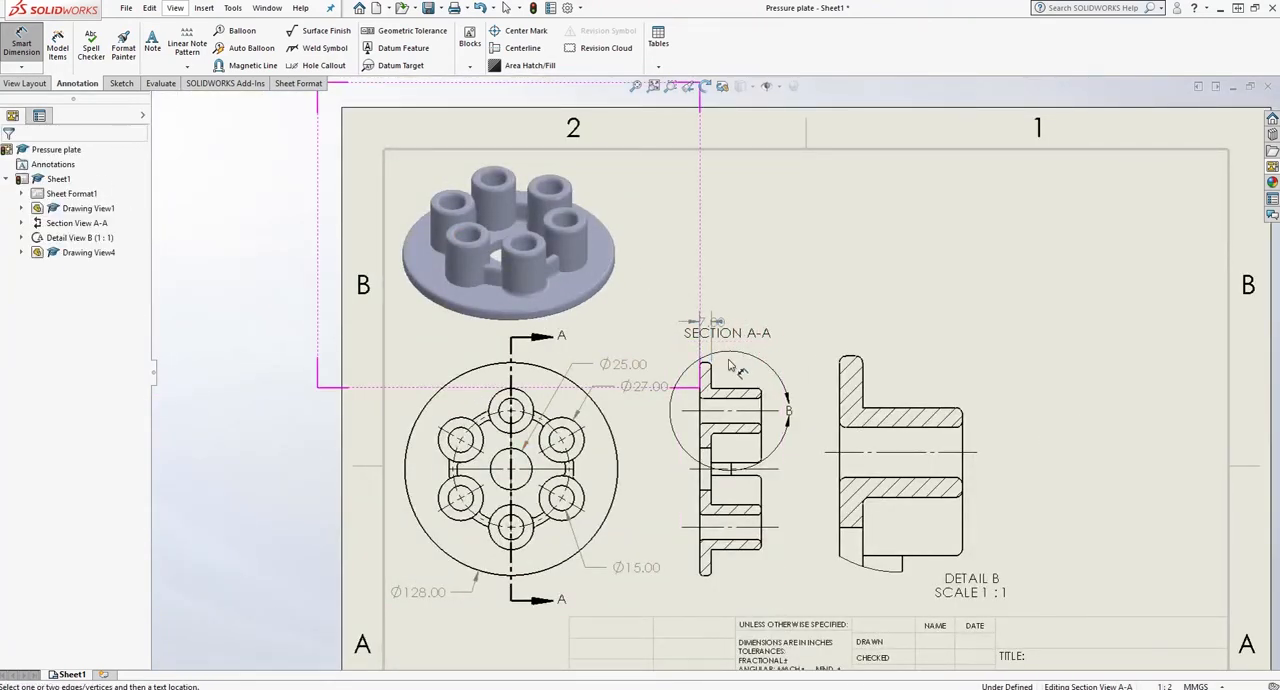
# - Dimension the overall height from the plate's flat face to the boss end in section A-A, placing it above the flange thickness
pyautogui.click(706, 385)
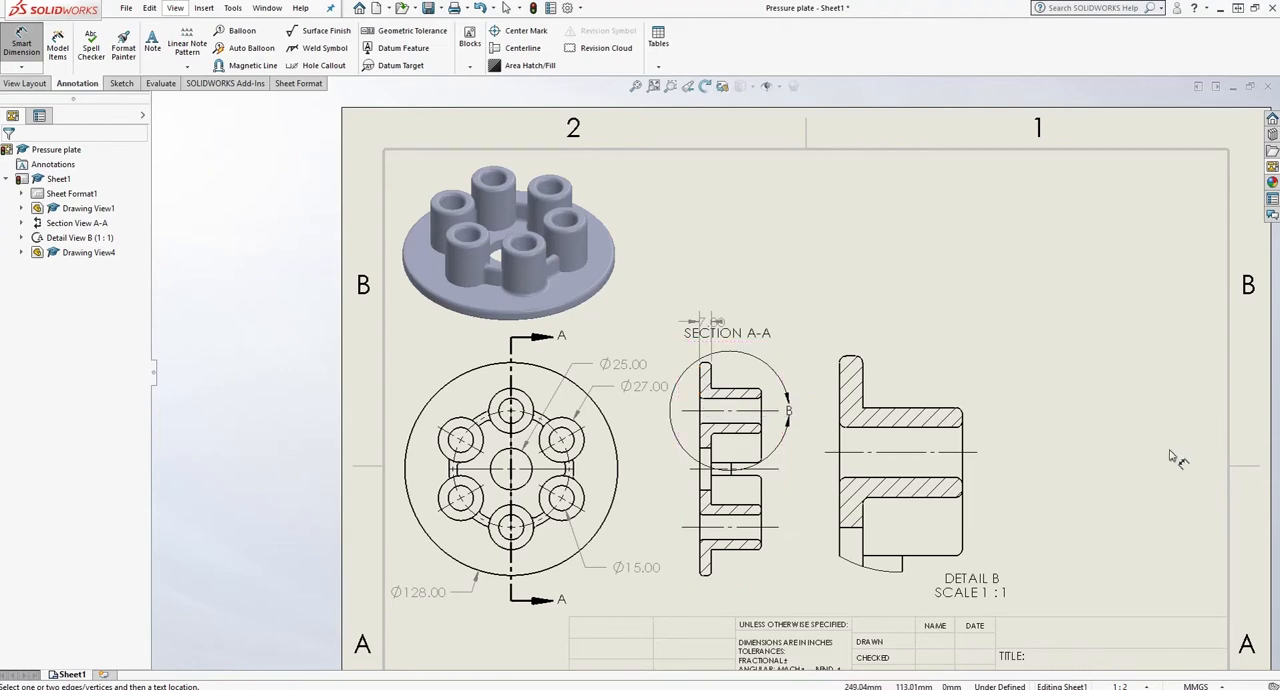
pyautogui.scroll(3, 740, 409)
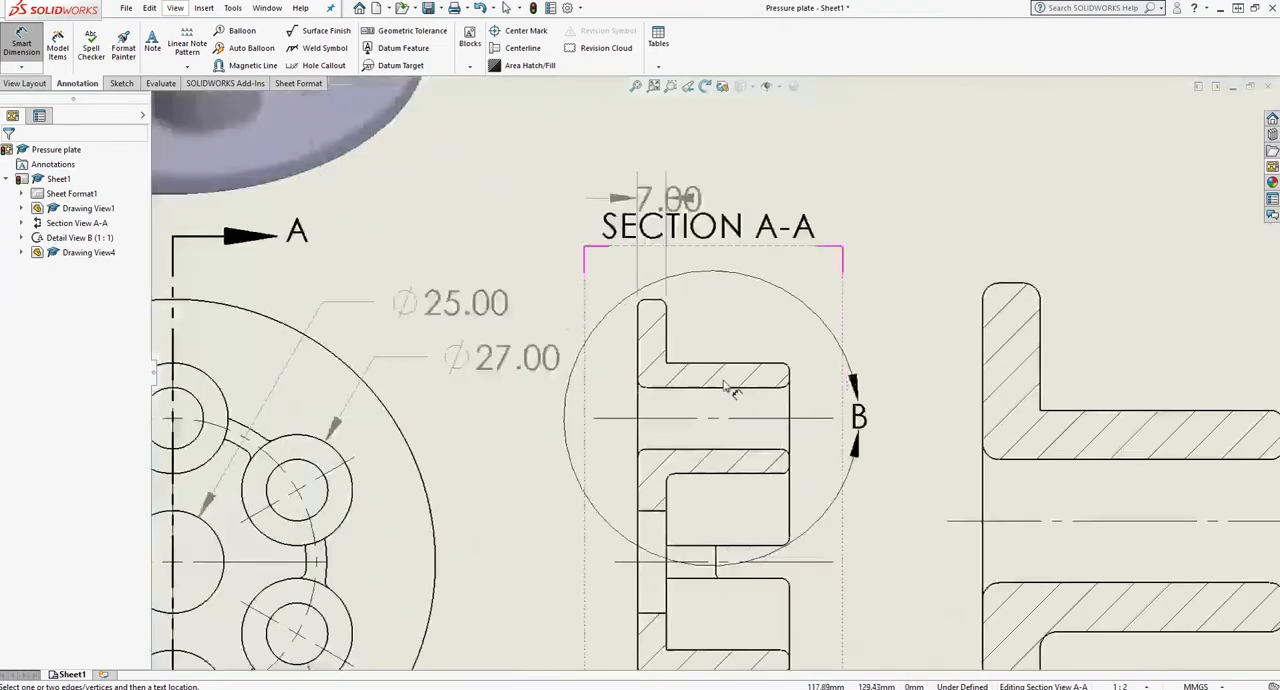
pyautogui.click(791, 393)
pyautogui.click(773, 160)
# - Dimension the fillet radii at the flange's outer corner and at the boss's outer end in section A-A
pyautogui.click(639, 303)
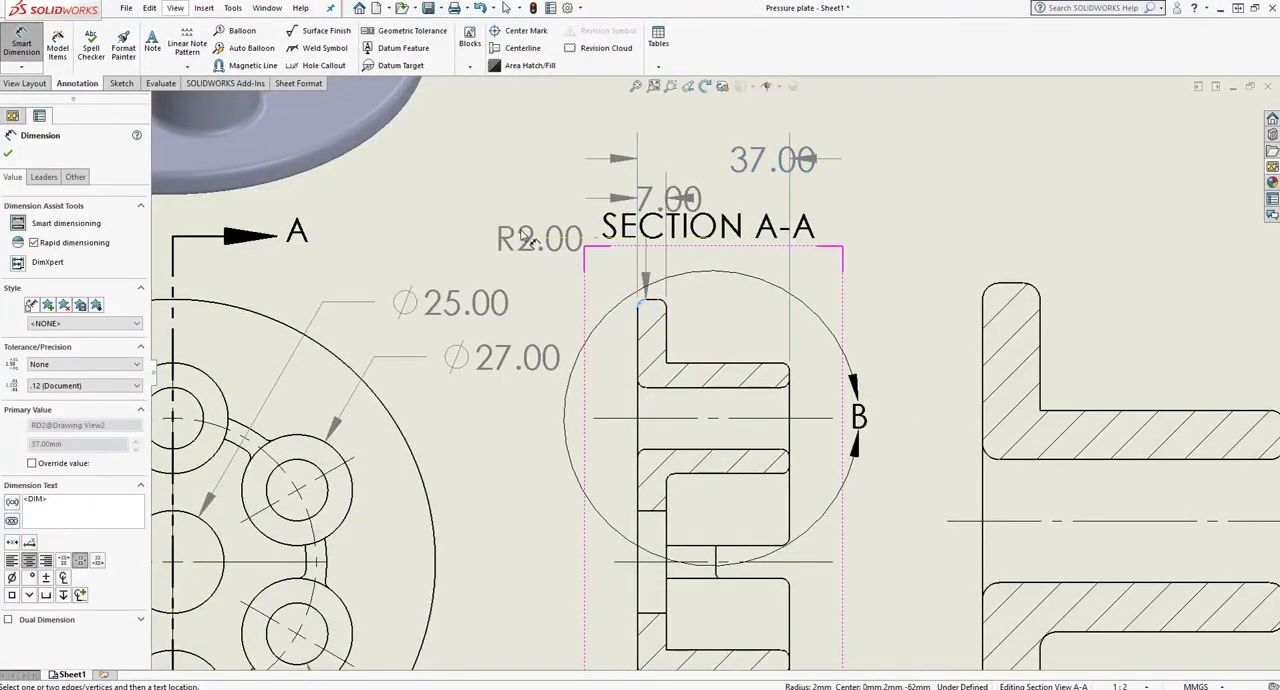
pyautogui.click(470, 238)
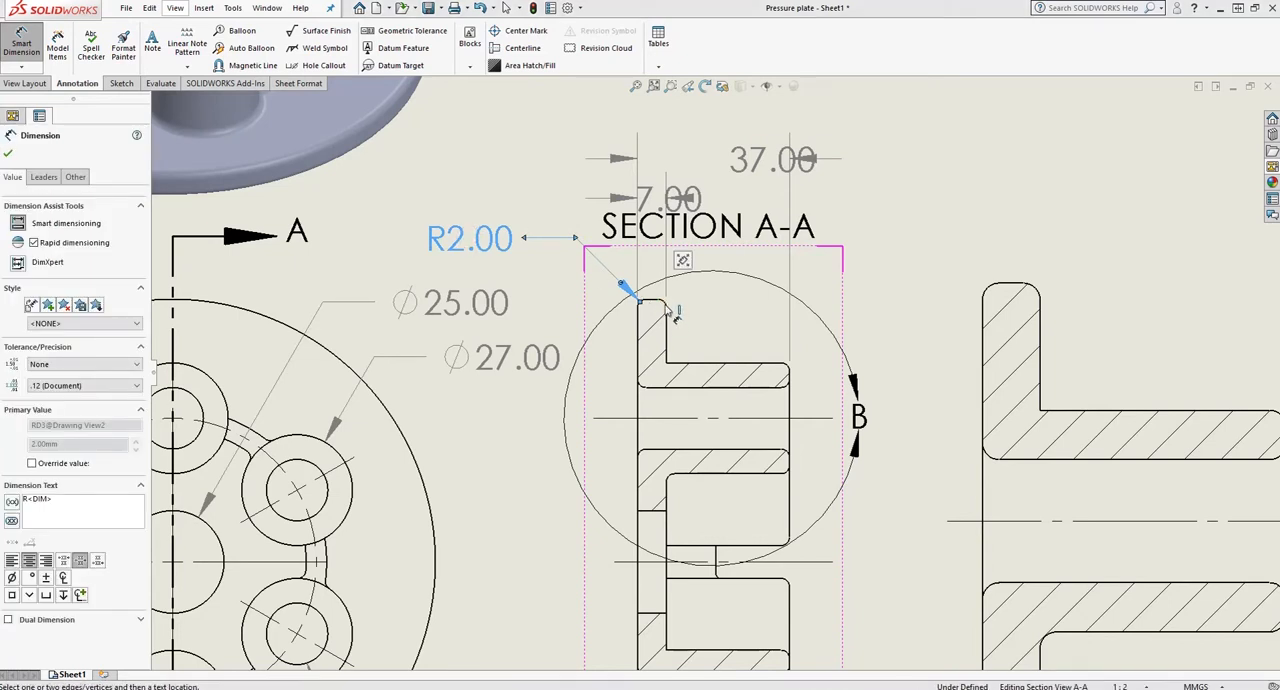
pyautogui.click(663, 303)
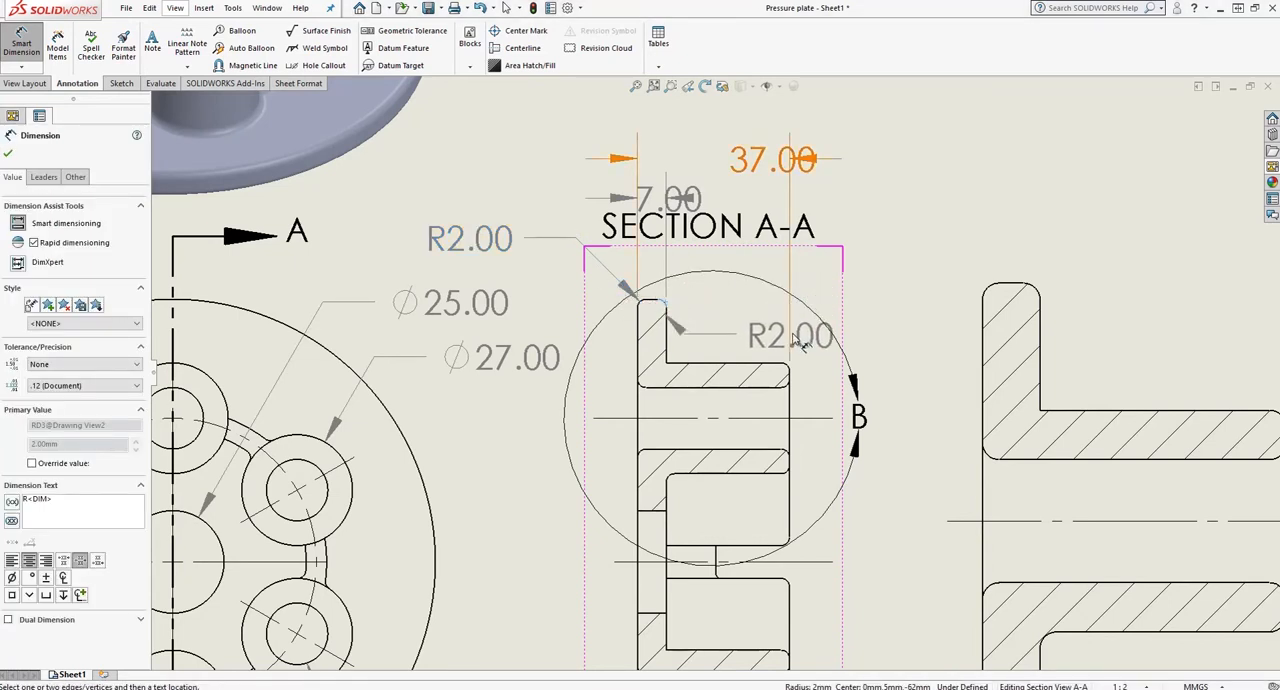
pyautogui.press('Escape')
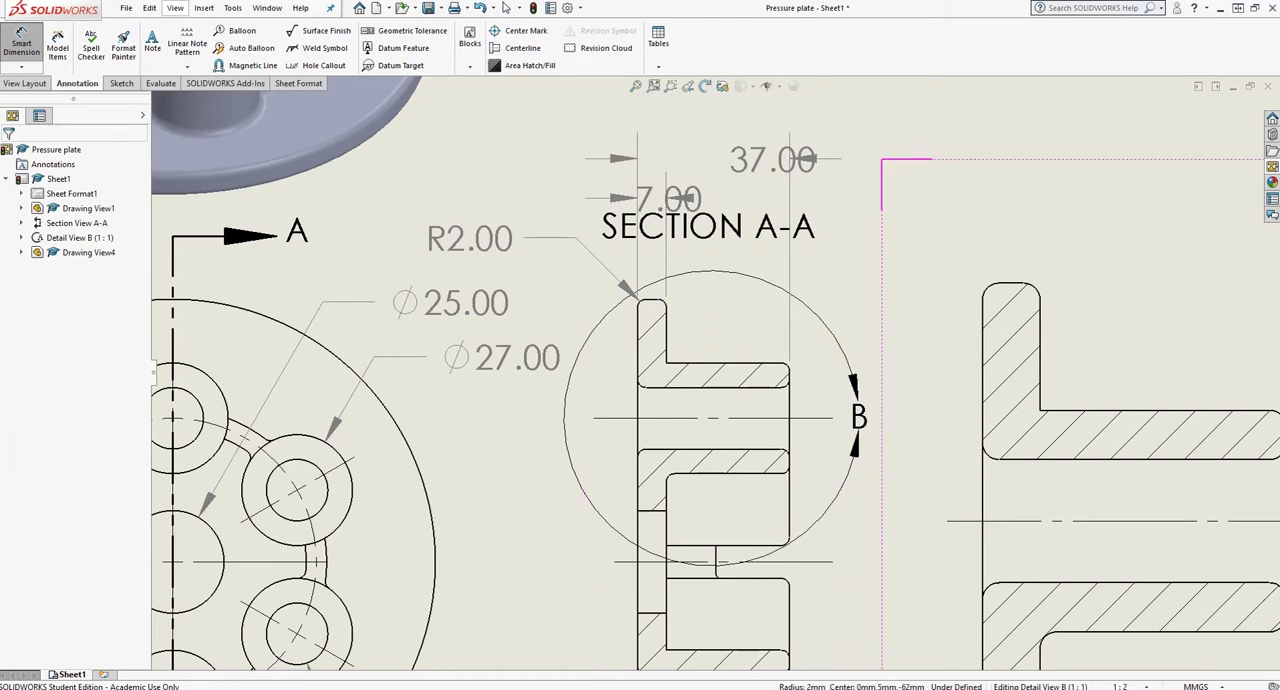
pyautogui.click(780, 372)
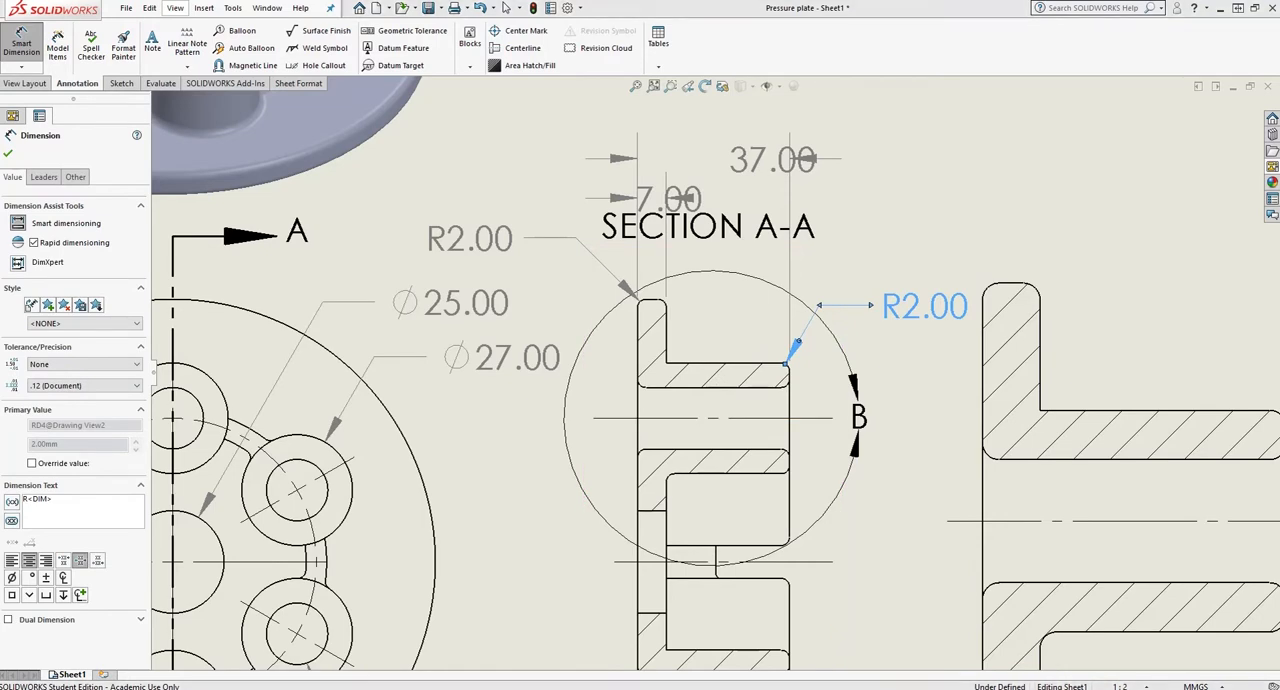
pyautogui.scroll(-1, 875, 370)
pyautogui.click(8, 153)
pyautogui.scroll(-3, 897, 242)
pyautogui.click(897, 240)
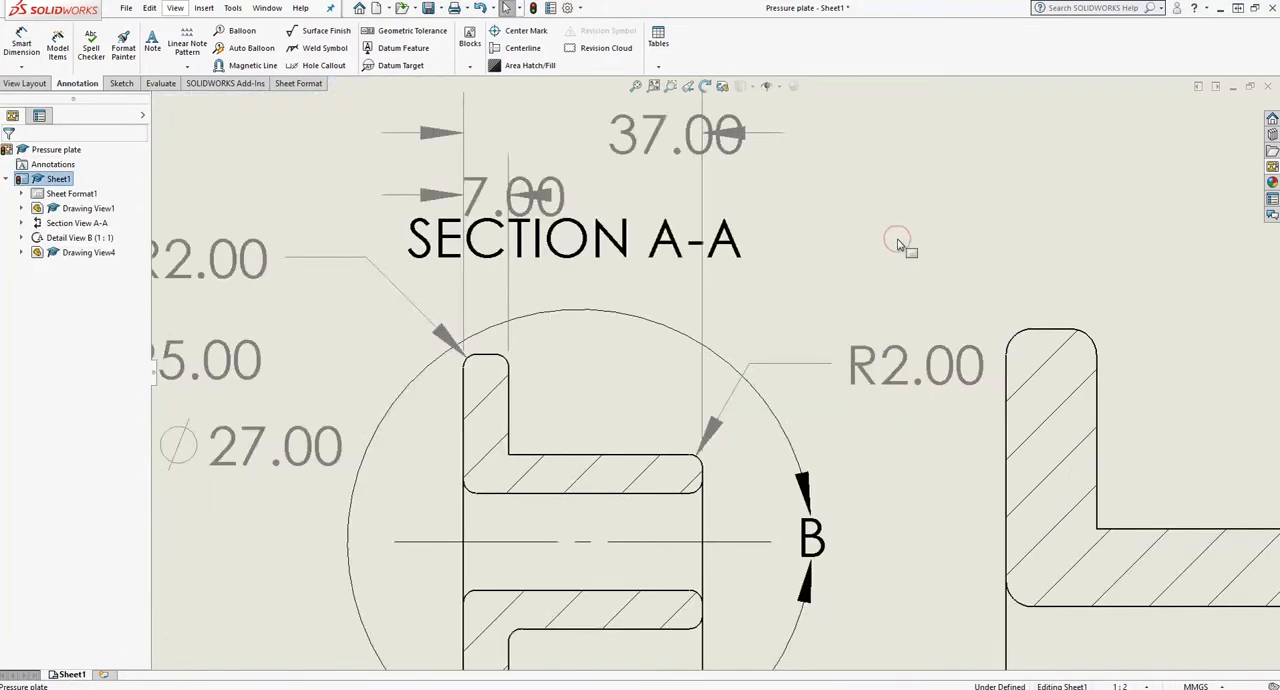
# - Move the SECTION A-A label below its view and center the overall height and flange thickness dimensions above the section
pyautogui.scroll(5, 897, 242)
pyautogui.moveTo(683, 326); pyautogui.dragTo(688, 655)
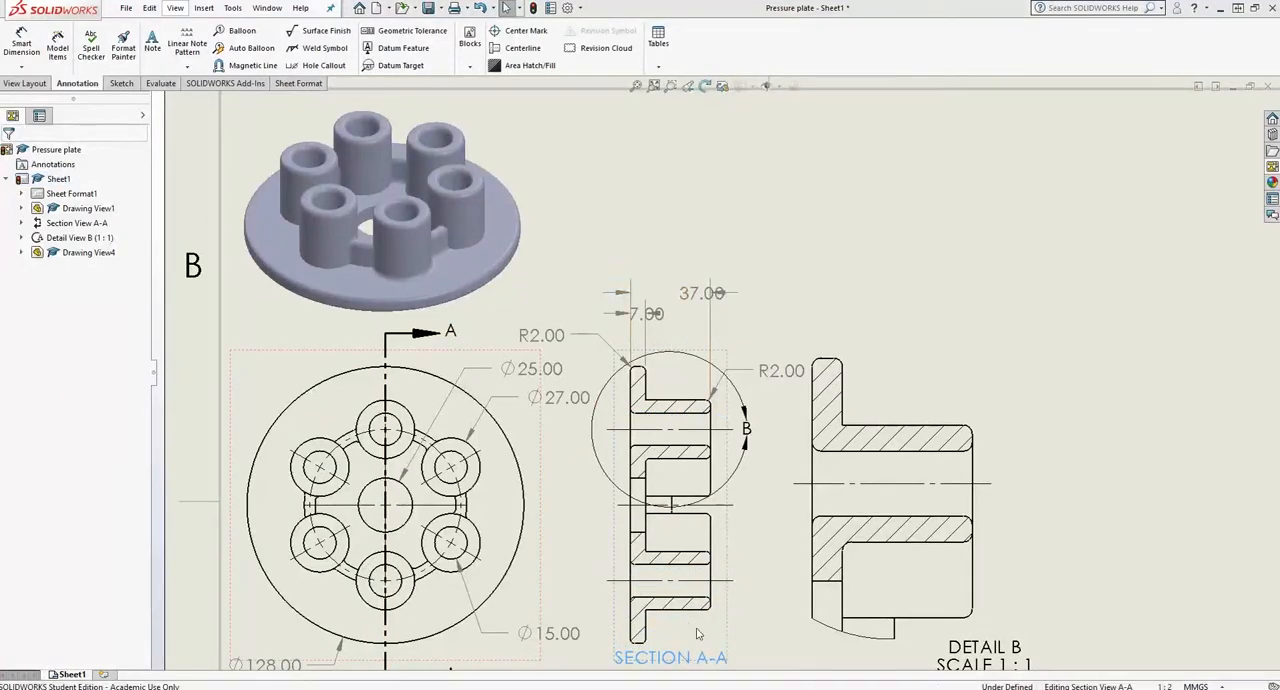
pyautogui.click(785, 300)
pyautogui.moveTo(706, 294); pyautogui.dragTo(688, 316)
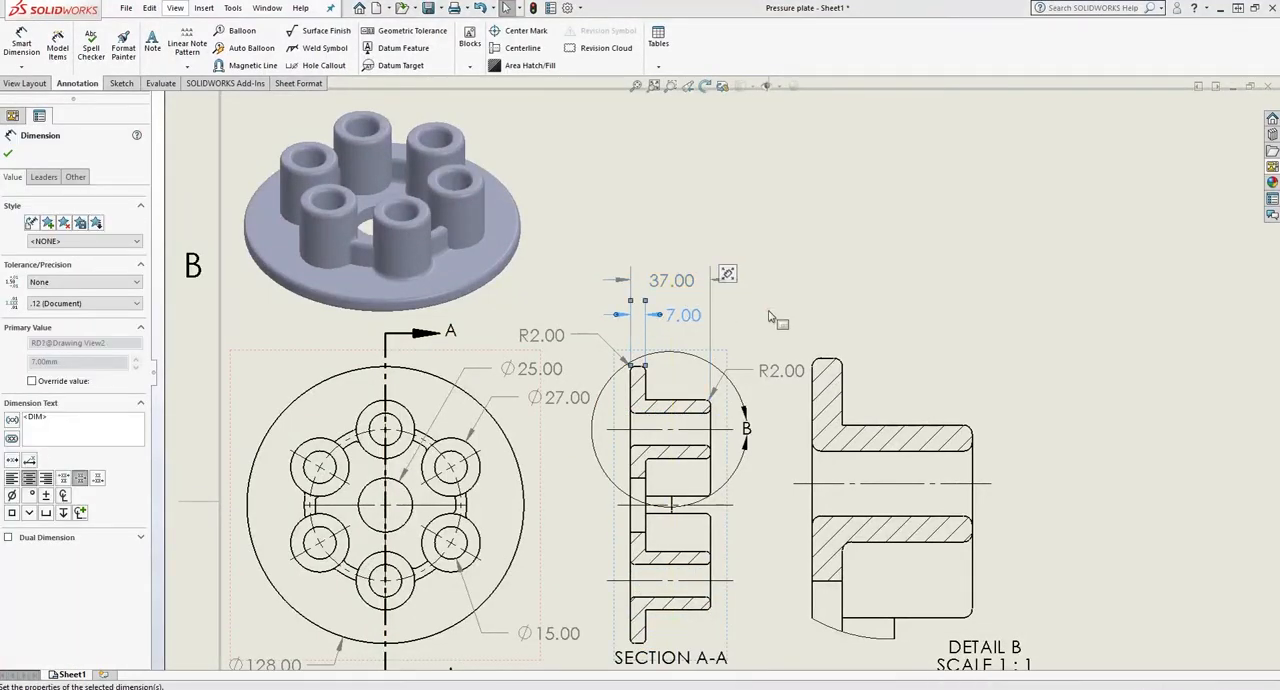
pyautogui.click(830, 316)
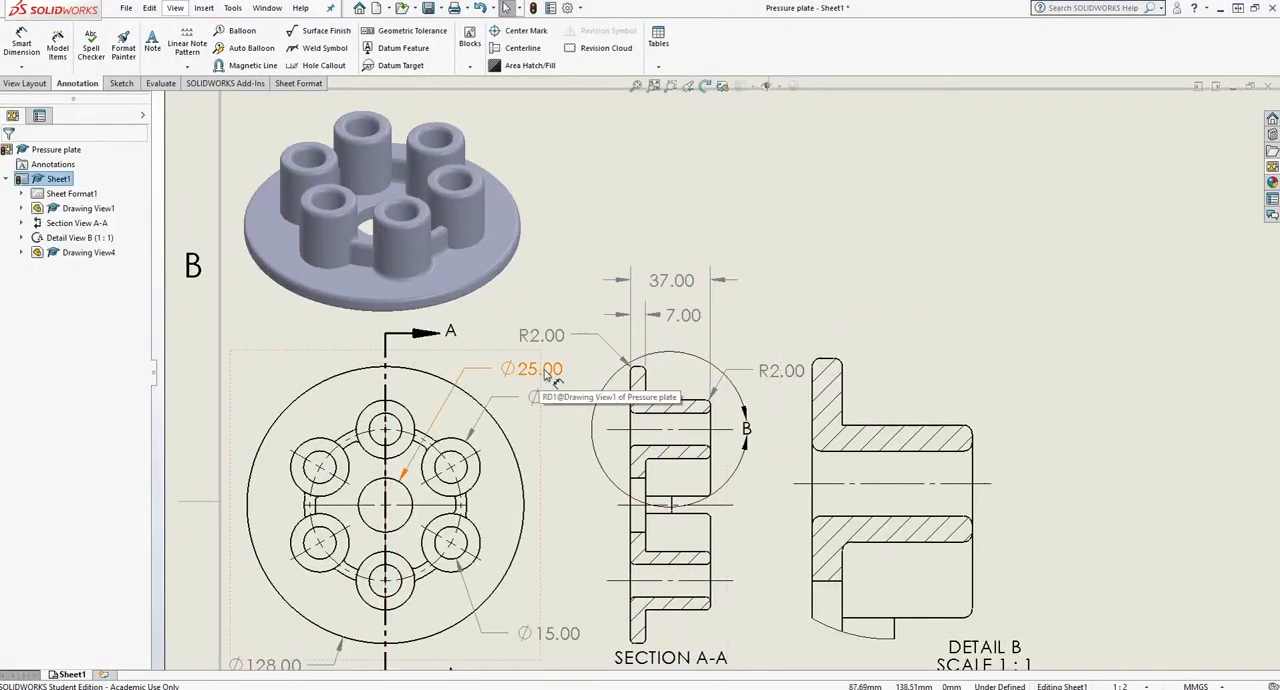
# - Append THRU to the center hole's diameter dimension in the top view and realign the dimension text
pyautogui.click(548, 372)
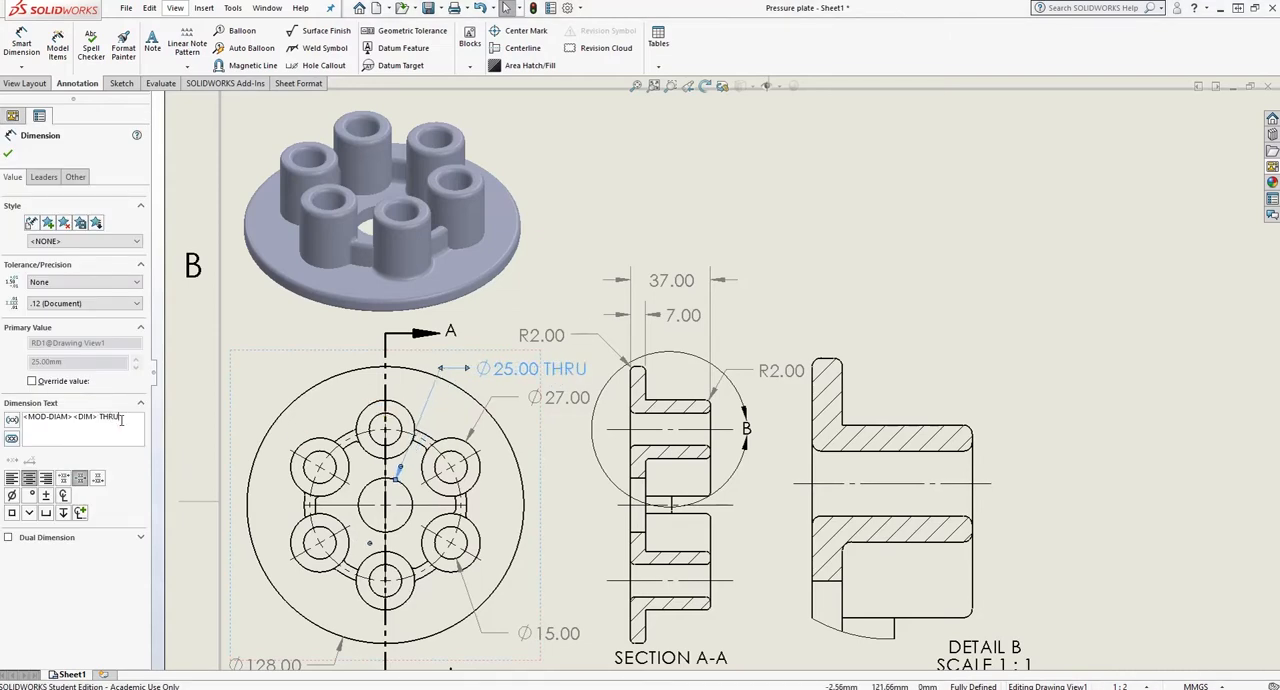
pyautogui.click(838, 265)
pyautogui.moveTo(505, 350)
pyautogui.mouseDown()
pyautogui.moveTo(491, 357)
pyautogui.moveTo(505, 368)
pyautogui.mouseUp()
pyautogui.click(780, 281)
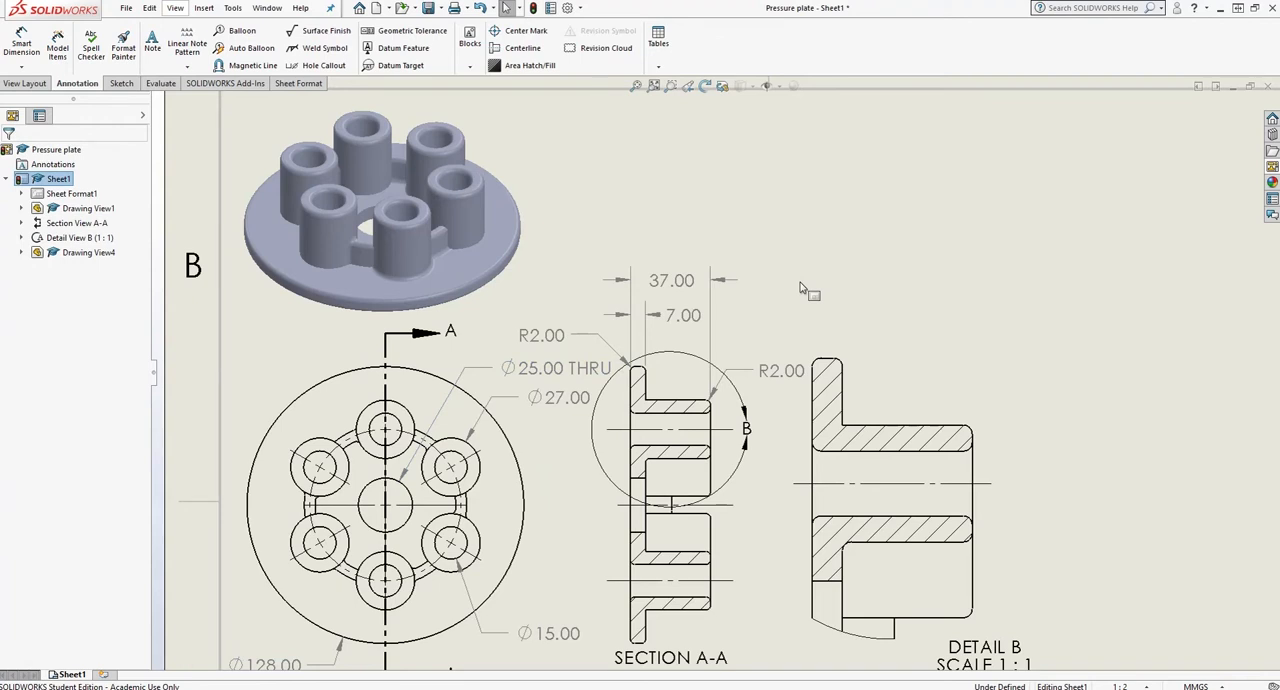
# - Prefix the boss's outer diameter dimension with 6x and reposition it just below the center hole's dimension
pyautogui.click(556, 397)
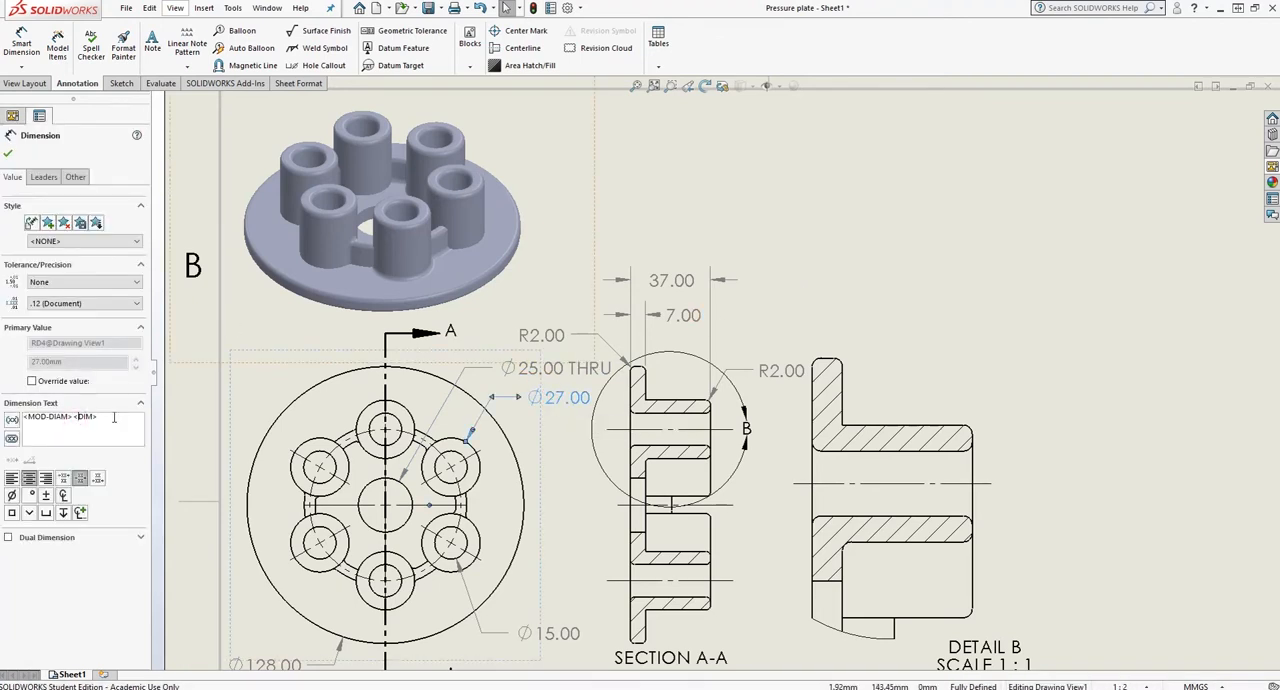
pyautogui.click(636, 226)
pyautogui.moveTo(529, 398); pyautogui.dragTo(549, 384)
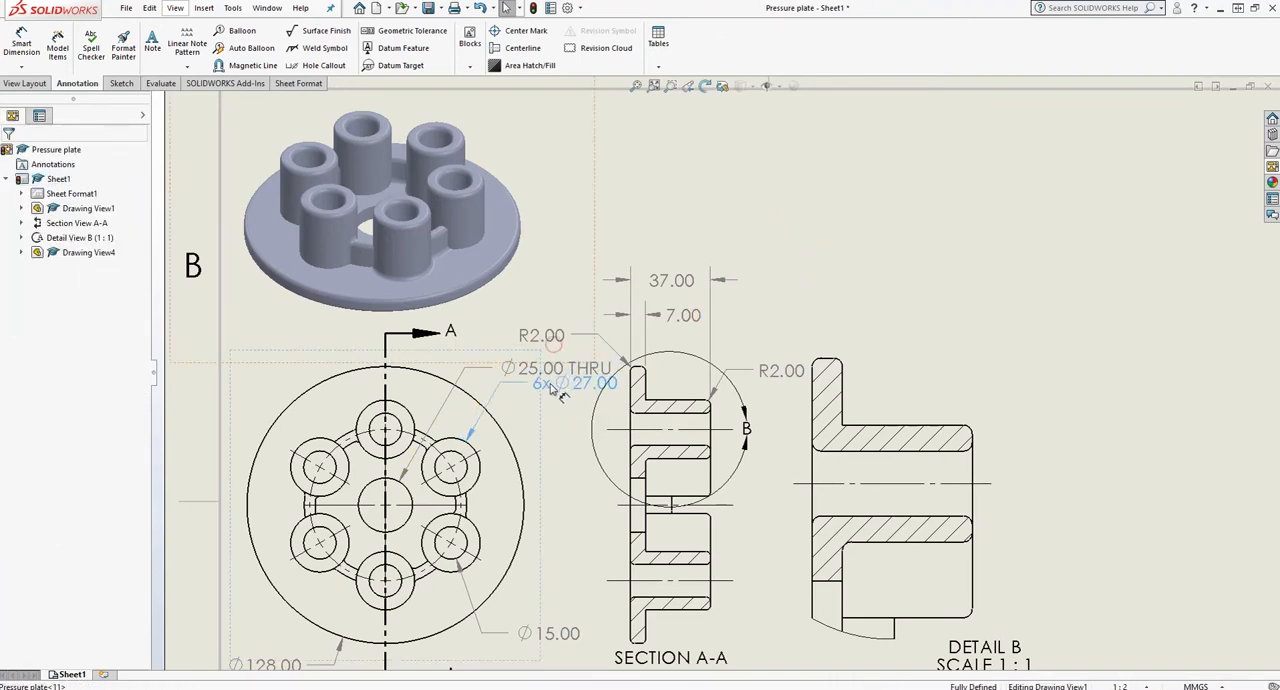
# - Shift the section A-A view and the detail B view to the right to make room for the dimensions
pyautogui.moveTo(728, 456); pyautogui.dragTo(777, 456)
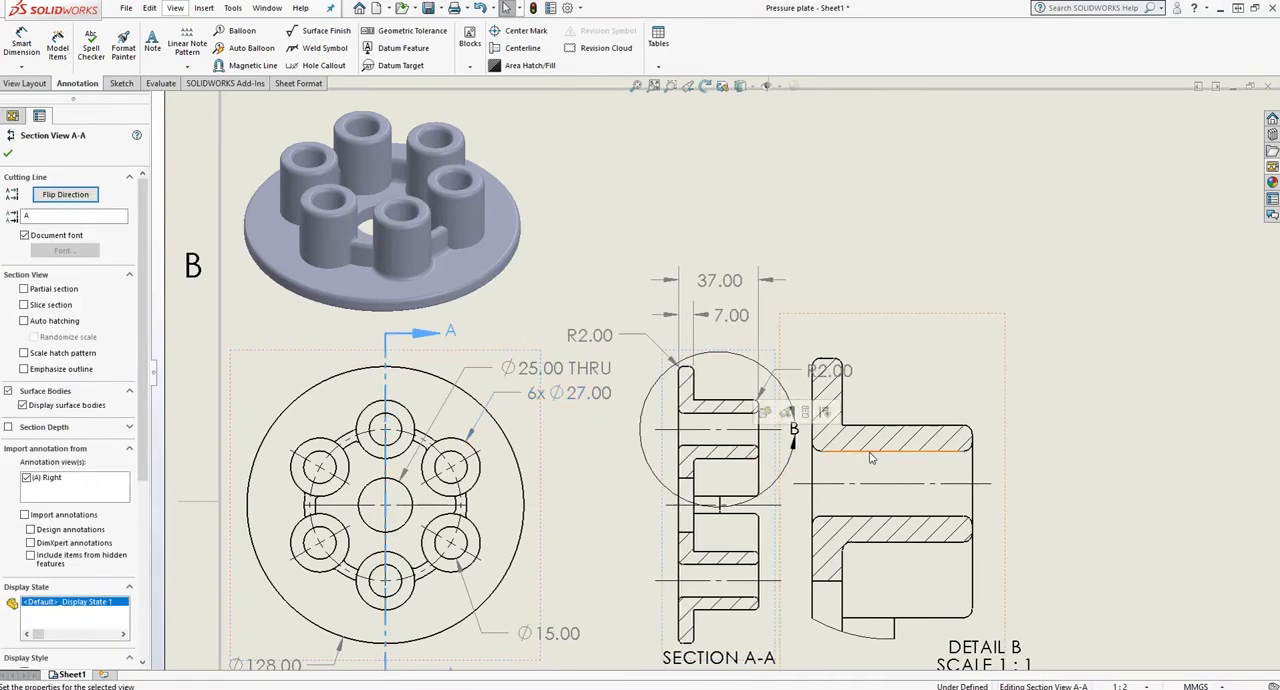
pyautogui.click(873, 451)
pyautogui.moveTo(1004, 445); pyautogui.dragTo(1082, 445)
pyautogui.click(569, 490)
# - Prefix the boss hole's diameter dimension with 6x and reposition it beside the top view
pyautogui.click(556, 633)
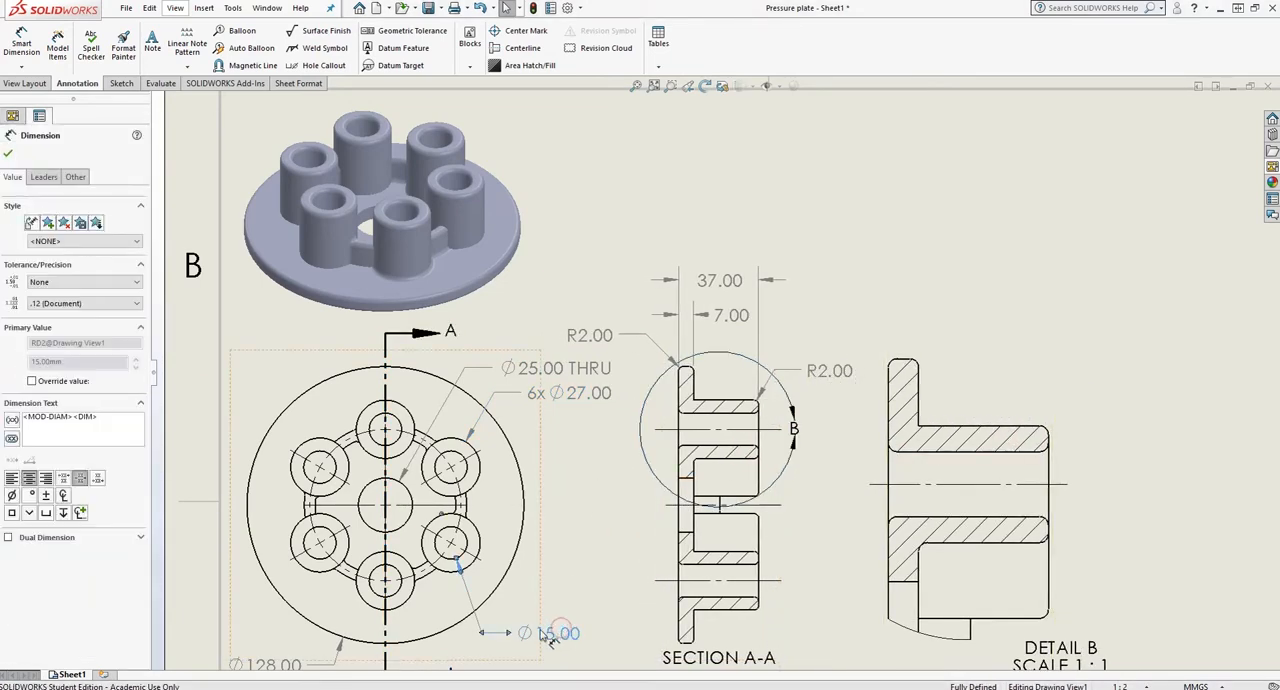
pyautogui.write('6x')
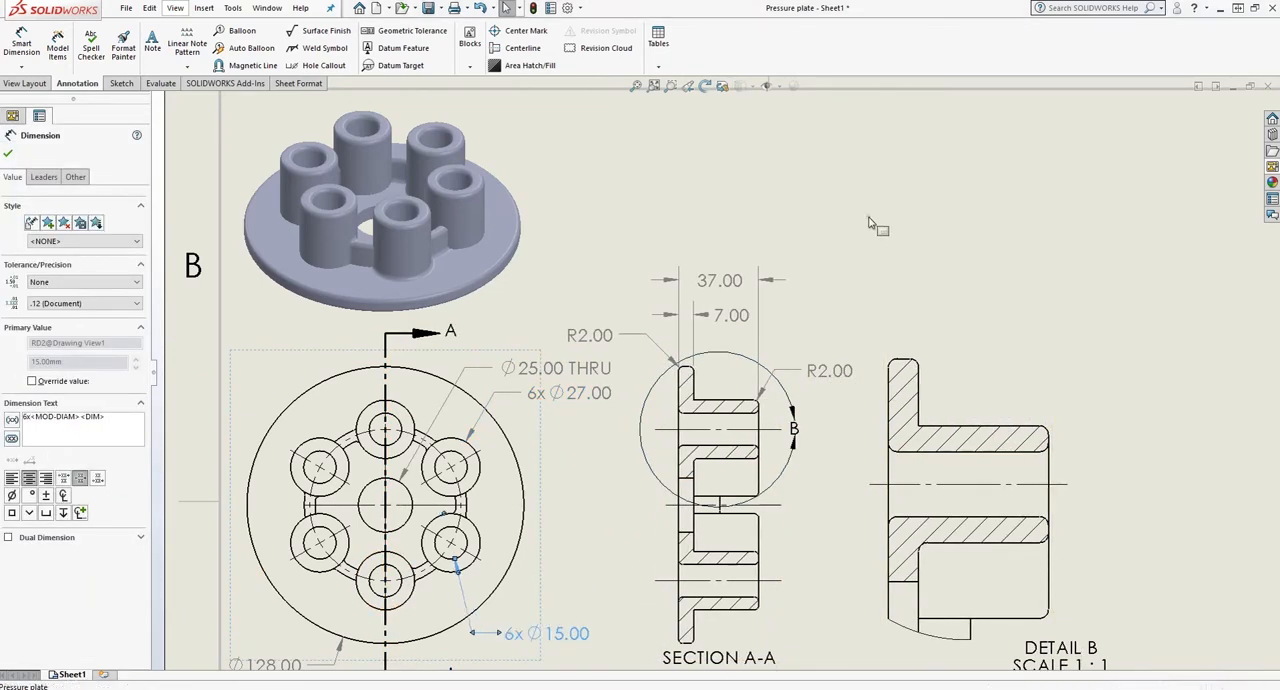
pyautogui.click(655, 507)
pyautogui.click(932, 298)
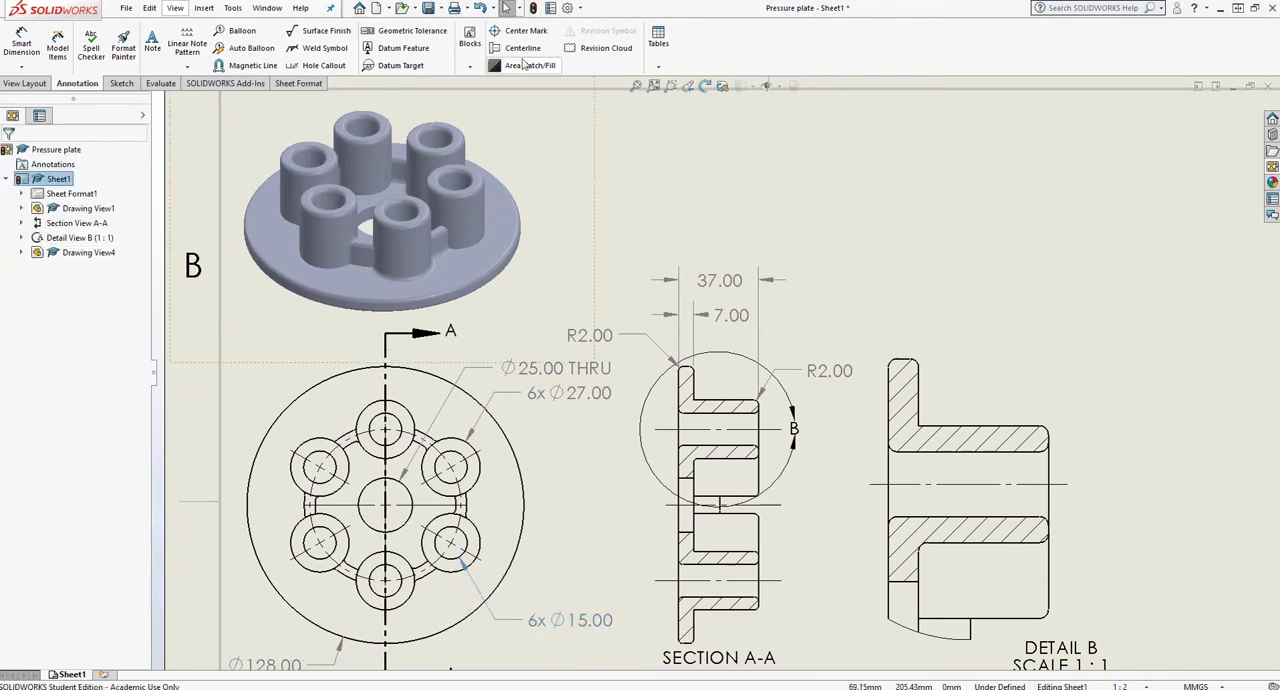
# - Dimension the fillet radius where the boss meets the flange in detail B
pyautogui.click(22, 45)
pyautogui.click(920, 545)
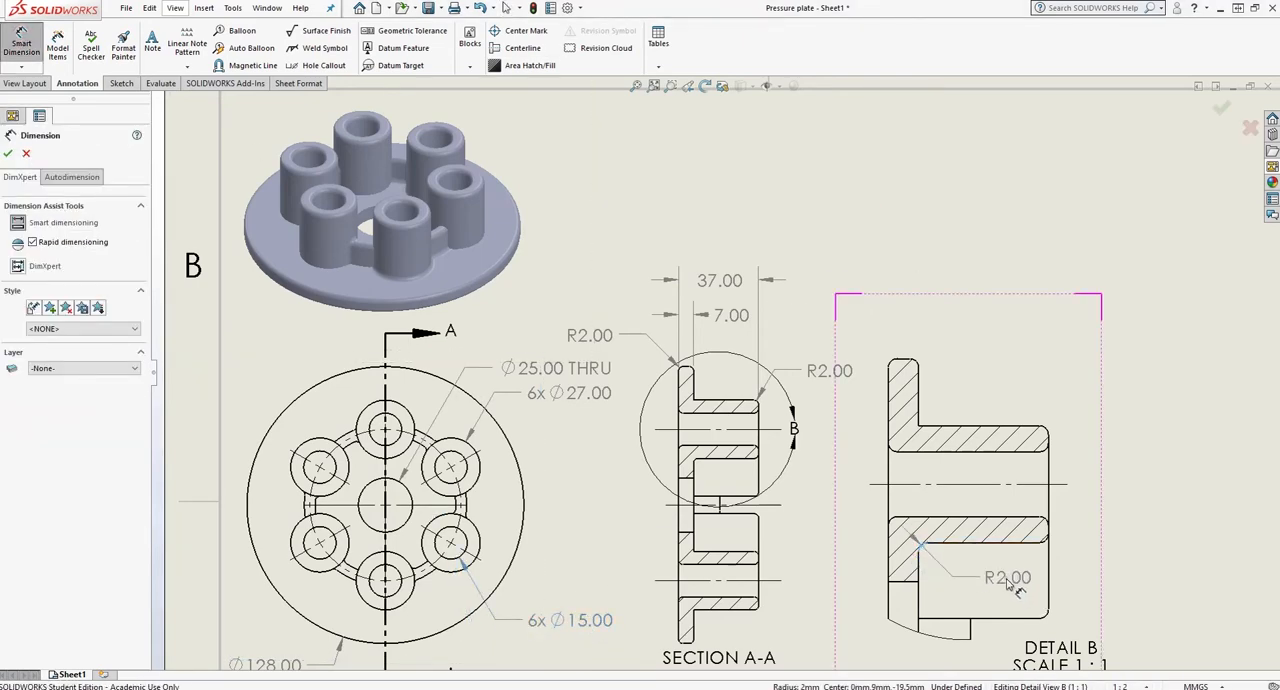
pyautogui.click(1010, 585)
pyautogui.click(1183, 440)
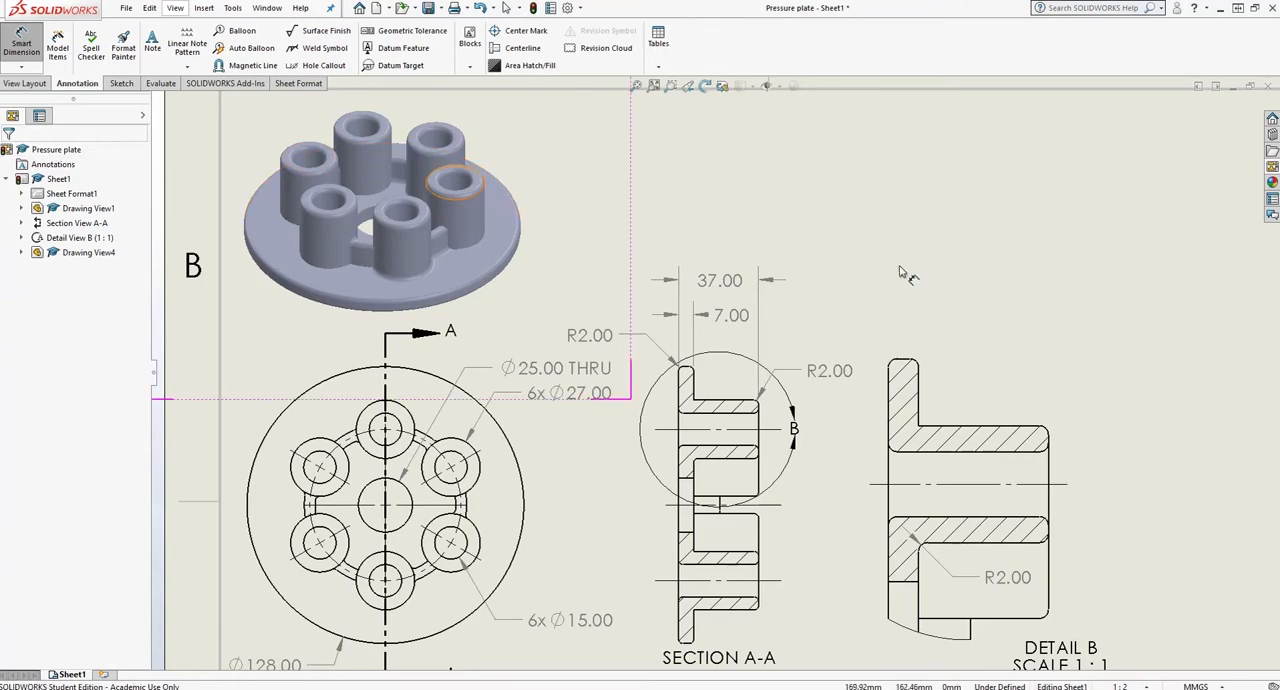
# - Open the sheet format for editing and change the drawing number in the title block to 1
pyautogui.press('f')
pyautogui.scroll(-1, 960, 225)
pyautogui.scroll(3, 903, 286)
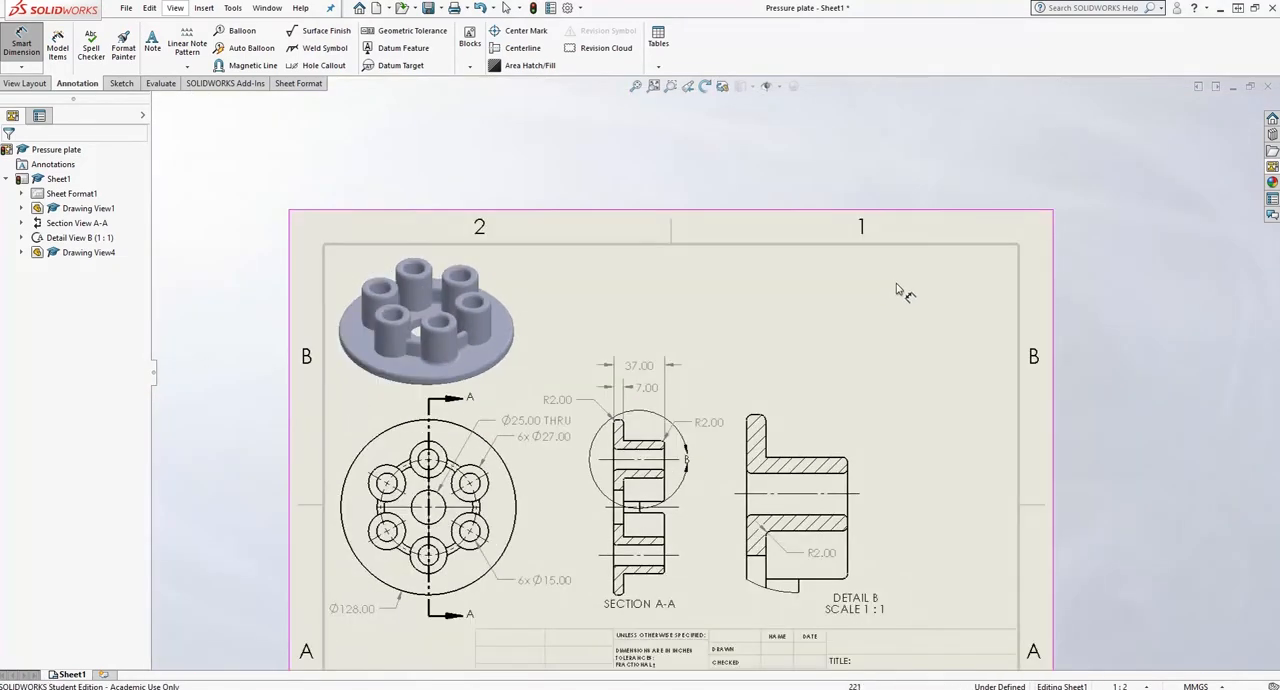
pyautogui.scroll(-1, 887, 400)
pyautogui.scroll(5, 861, 402)
pyautogui.scroll(-3, 700, 455)
pyautogui.scroll(-1, 677, 425)
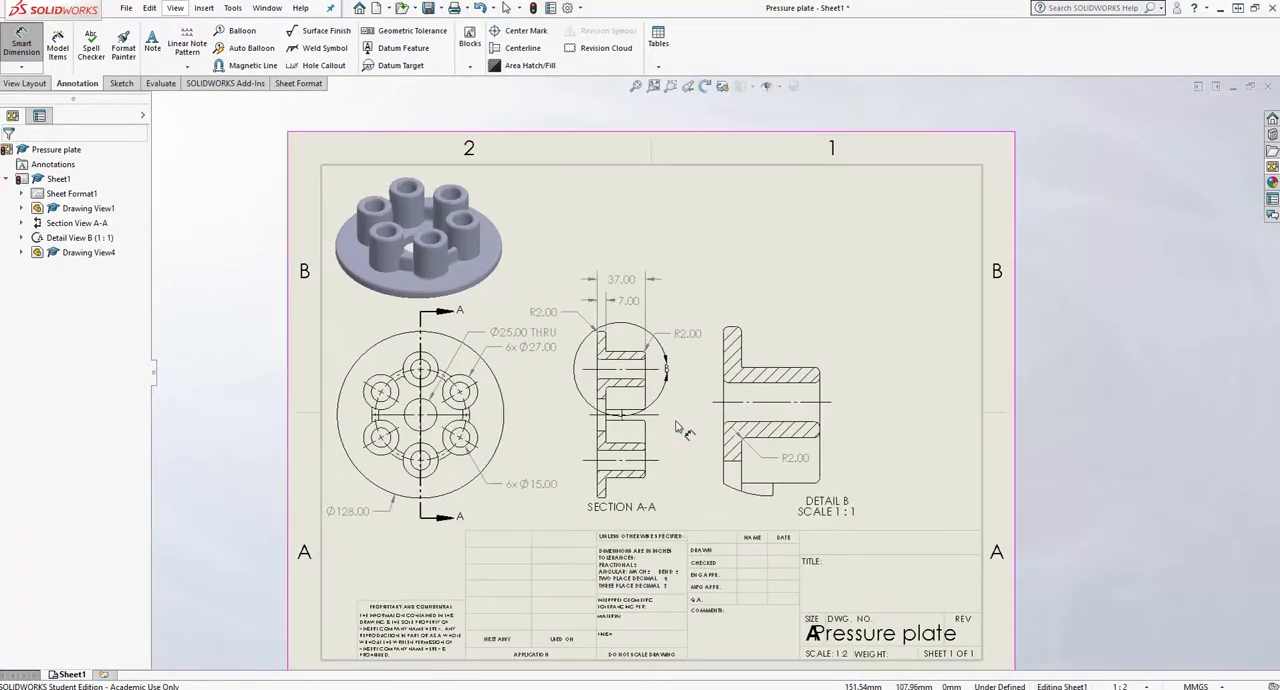
pyautogui.rightClick(906, 316)
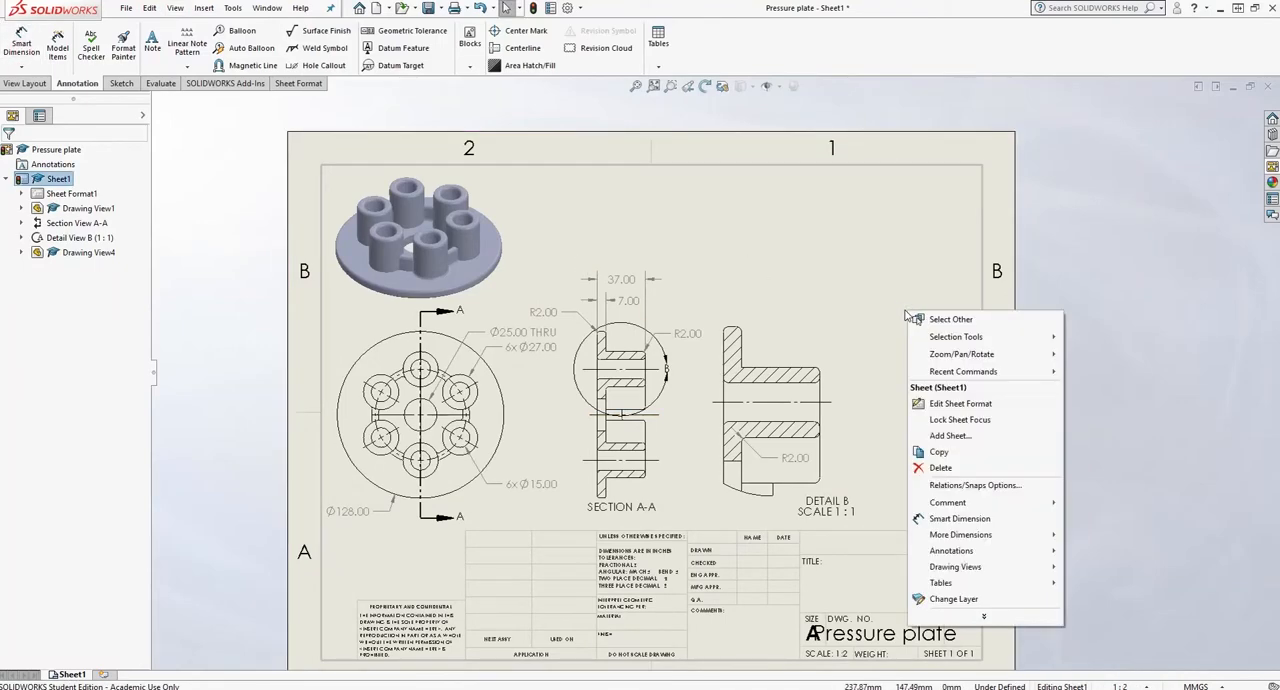
pyautogui.click(958, 403)
pyautogui.doubleClick(876, 640)
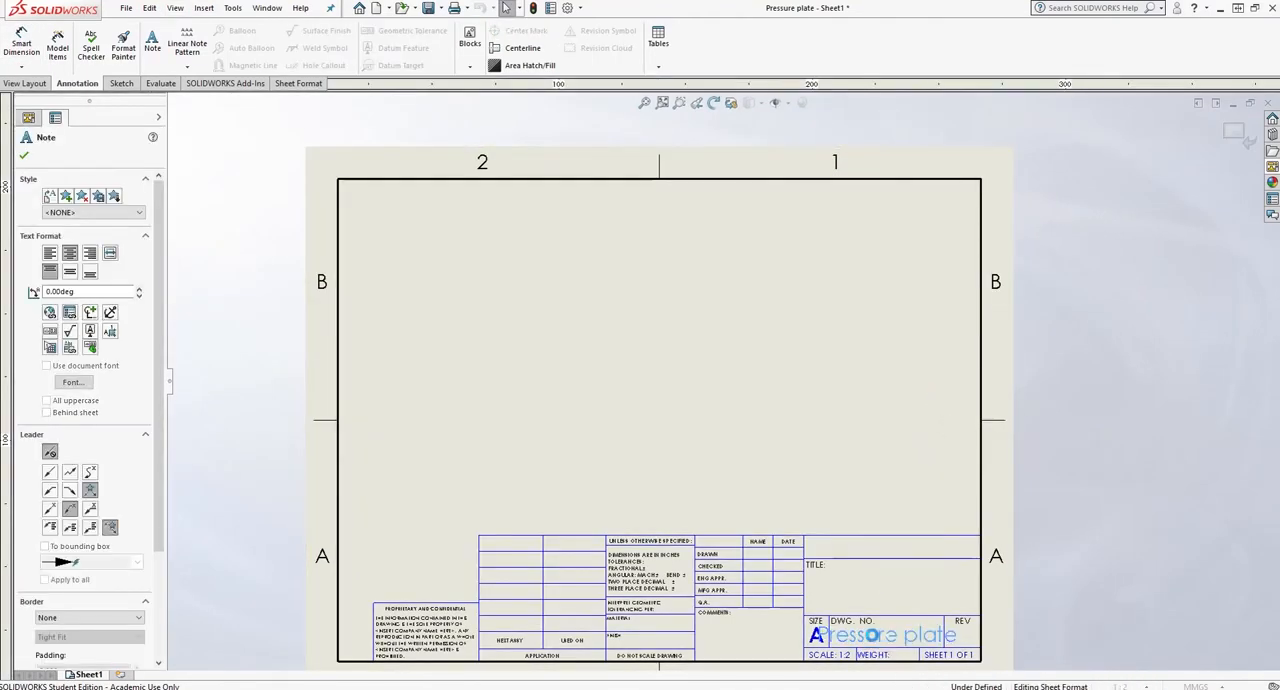
pyautogui.click(891, 480)
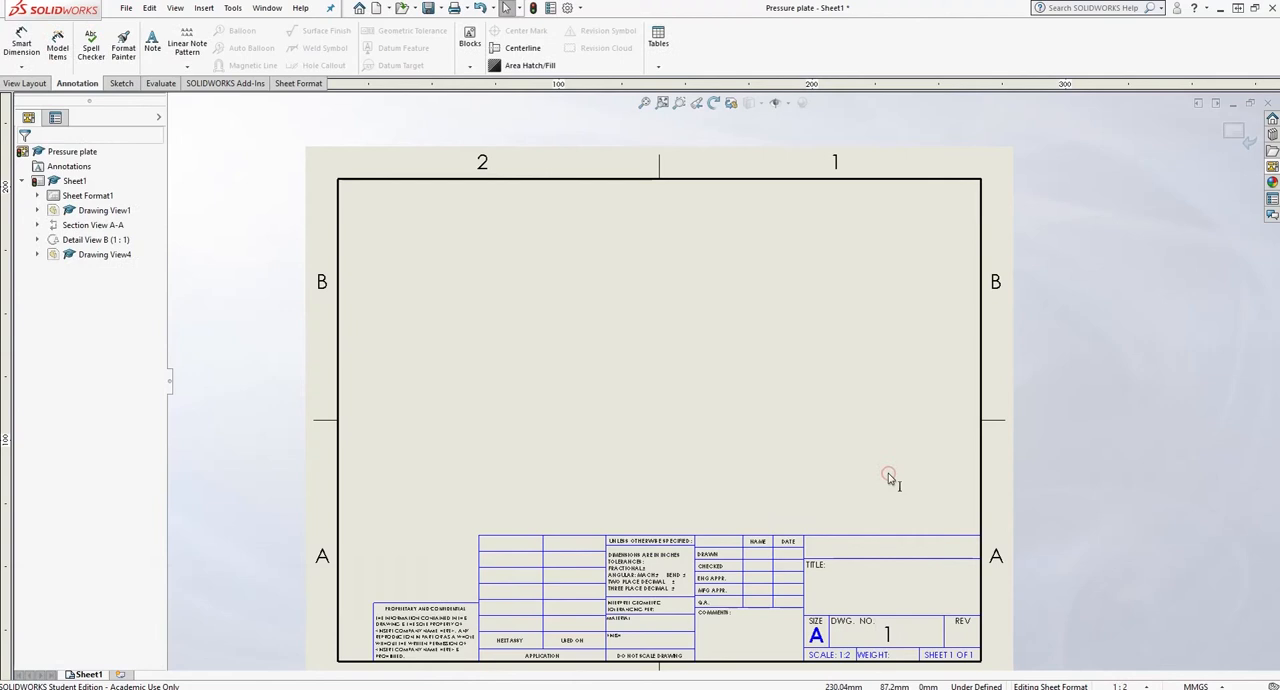
# - Enter Pressure Plate as the drawing title in the title block
pyautogui.doubleClick(878, 585)
pyautogui.write('Pressure Plate')
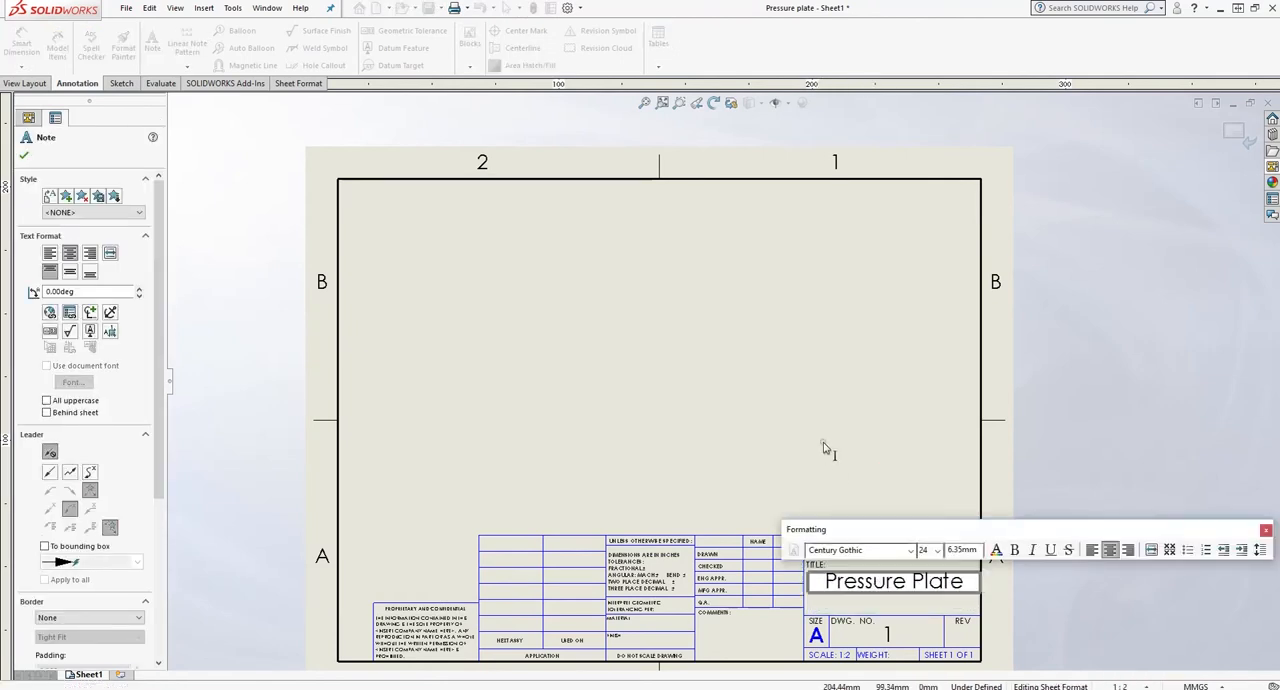
pyautogui.click(823, 449)
# - Enter the placeholder Tutor name in the NAME cell of the title block's CHECKED row
pyautogui.doubleClick(757, 566)
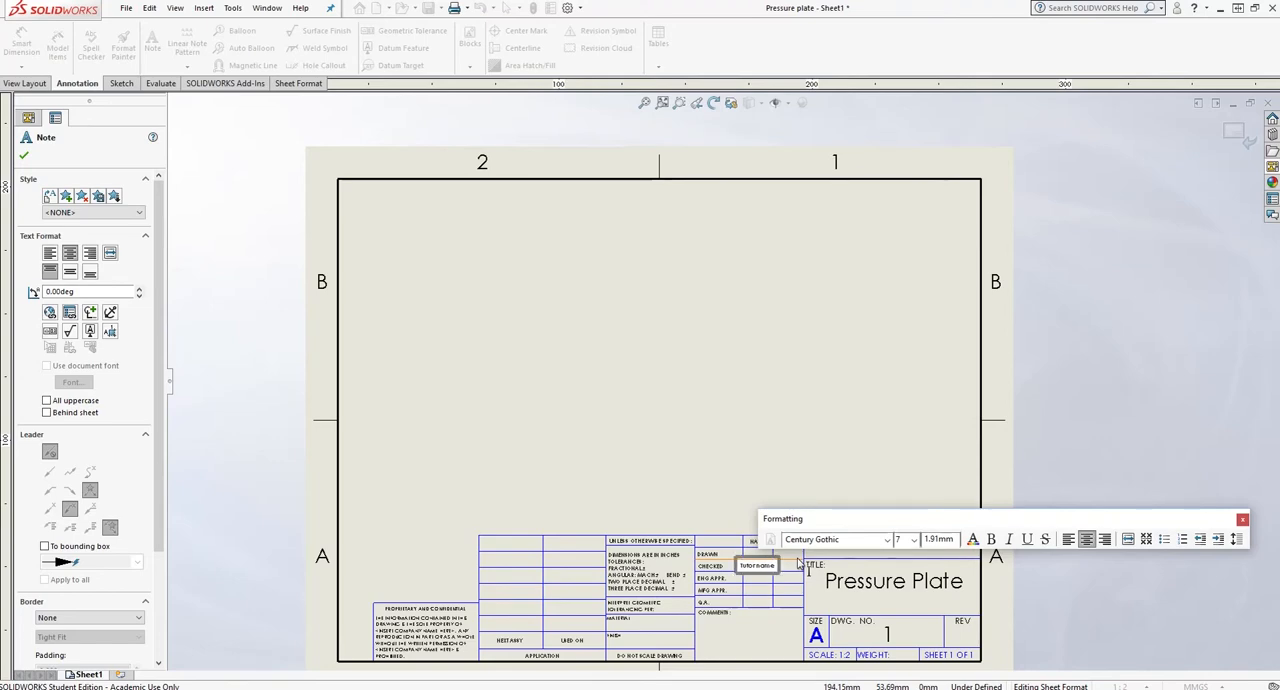
pyautogui.click(753, 460)
pyautogui.doubleClick(758, 564)
pyautogui.click(762, 486)
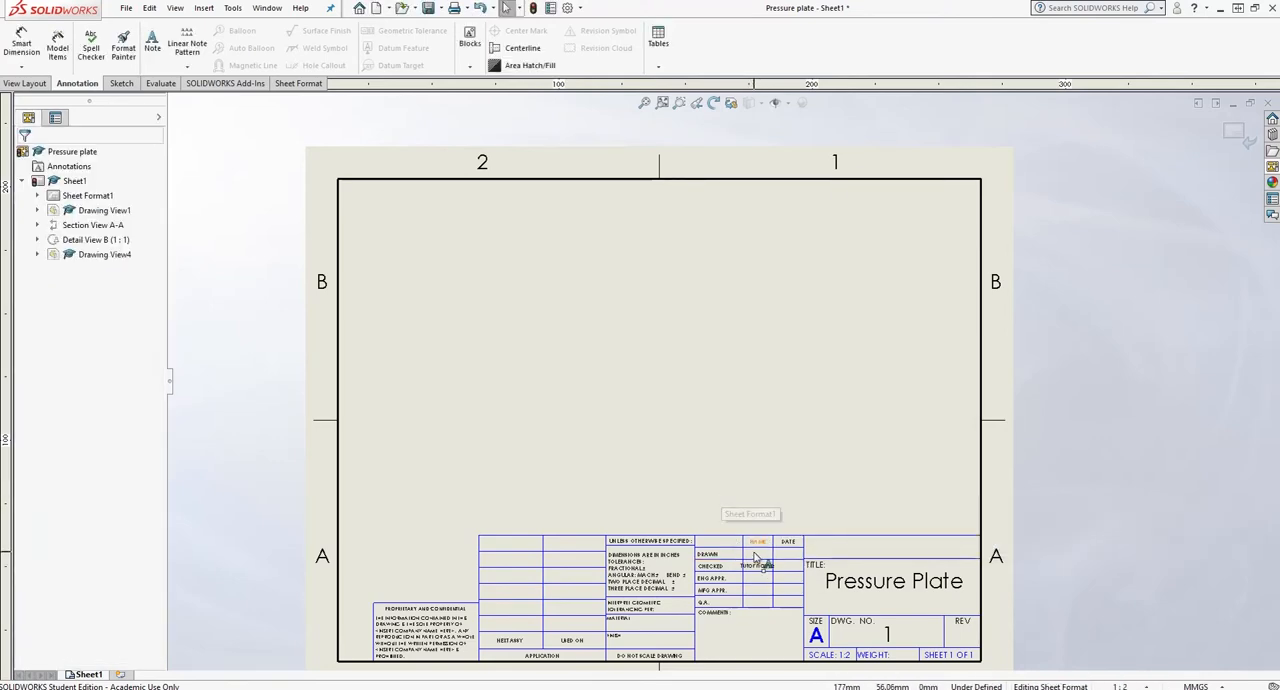
# - Enter the placeholders Student name and Date completed in the NAME and DATE cells of the DRAWN row
pyautogui.doubleClick(756, 552)
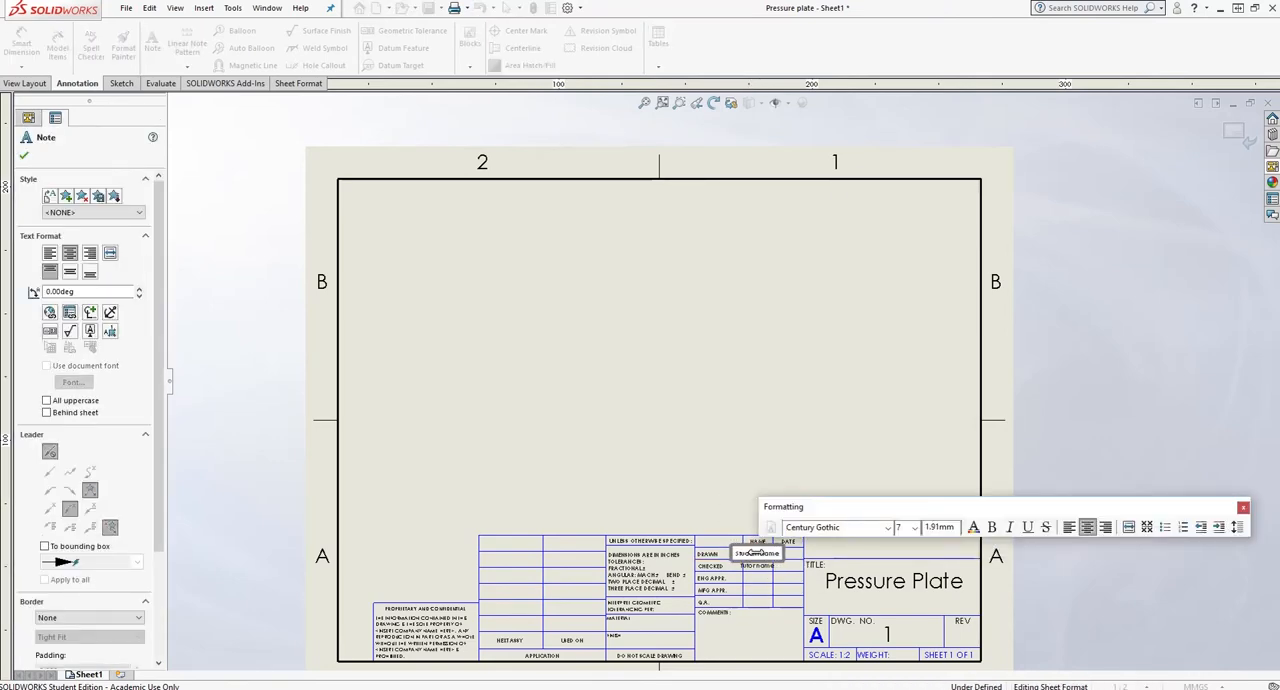
pyautogui.click(791, 568)
pyautogui.doubleClick(788, 555)
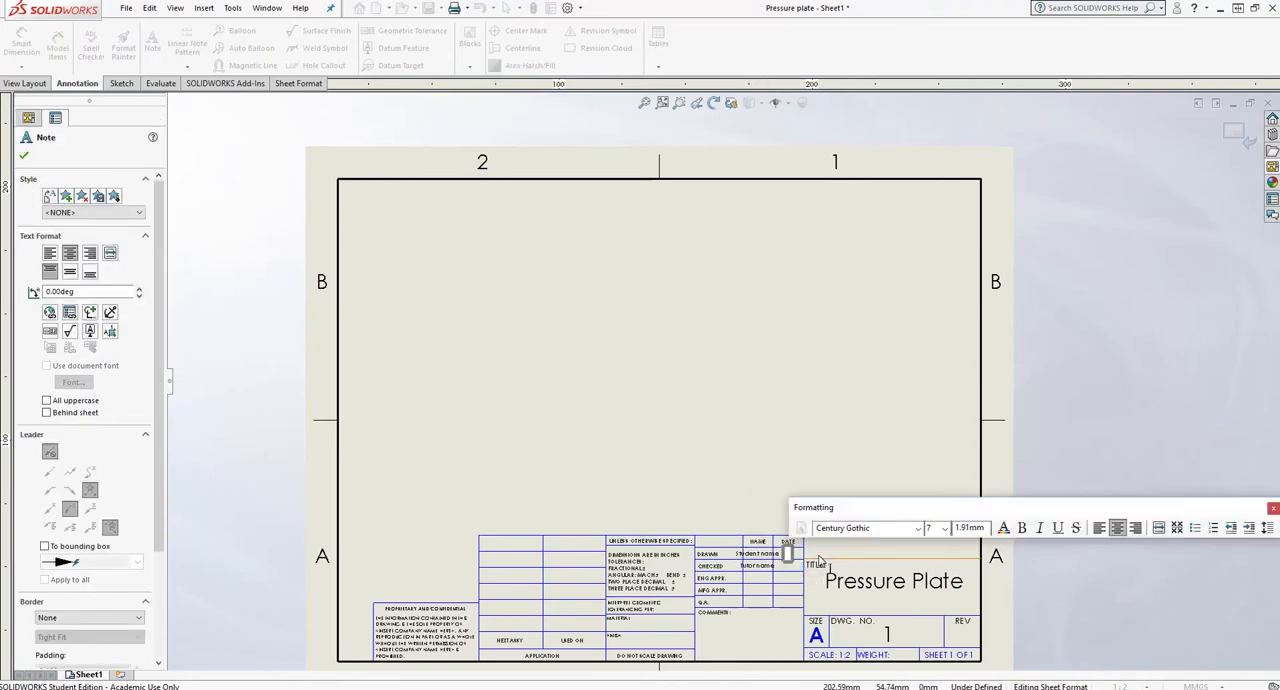
pyautogui.click(790, 438)
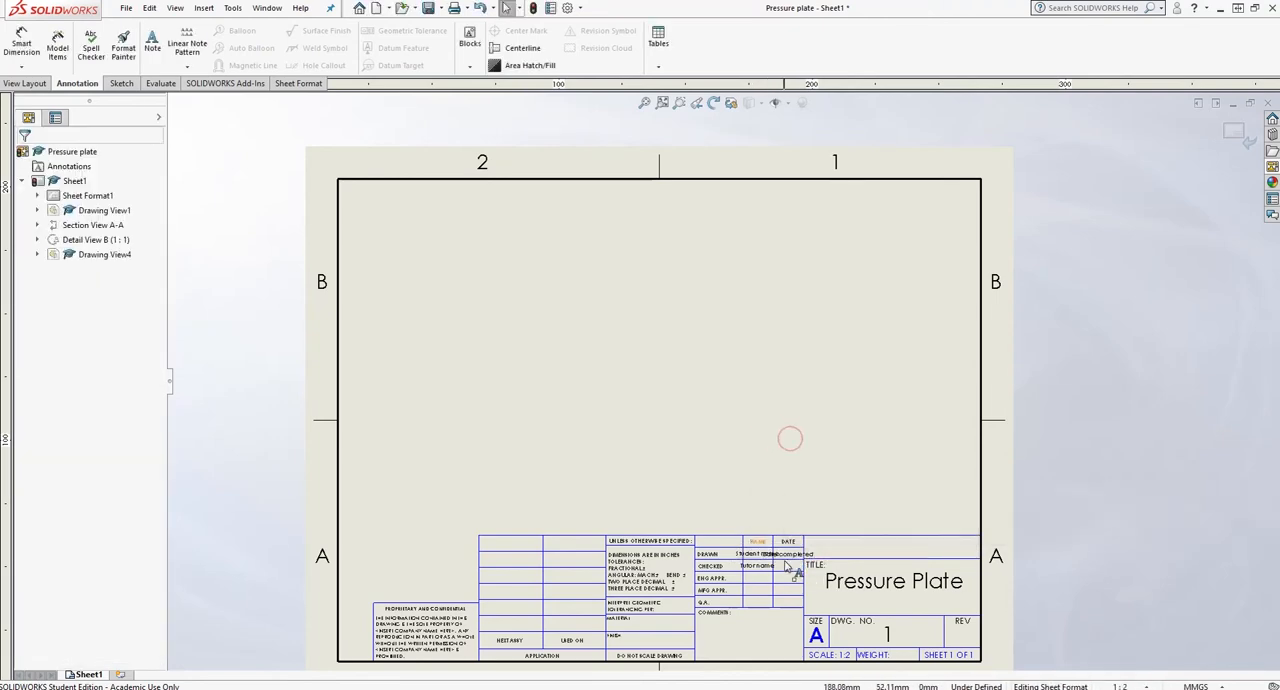
# - Set the font size of the Student name text in the DRAWN row to 5
pyautogui.doubleClick(757, 554)
pyautogui.click(892, 528)
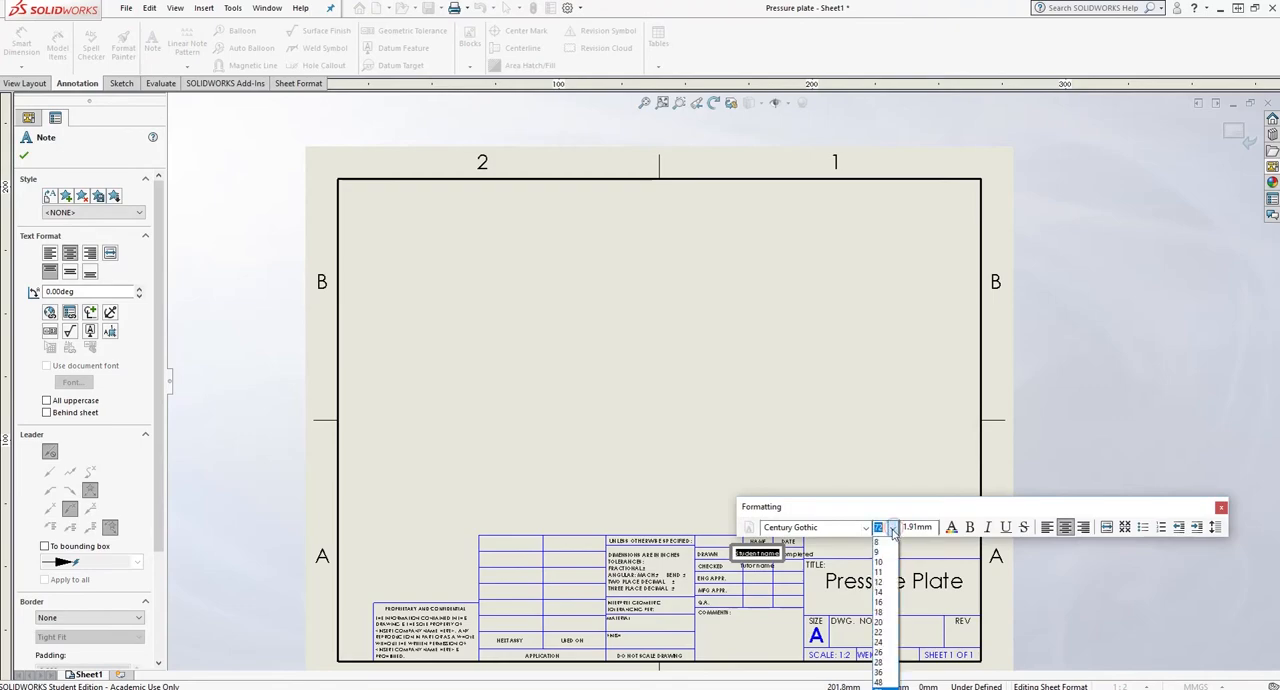
pyautogui.click(882, 532)
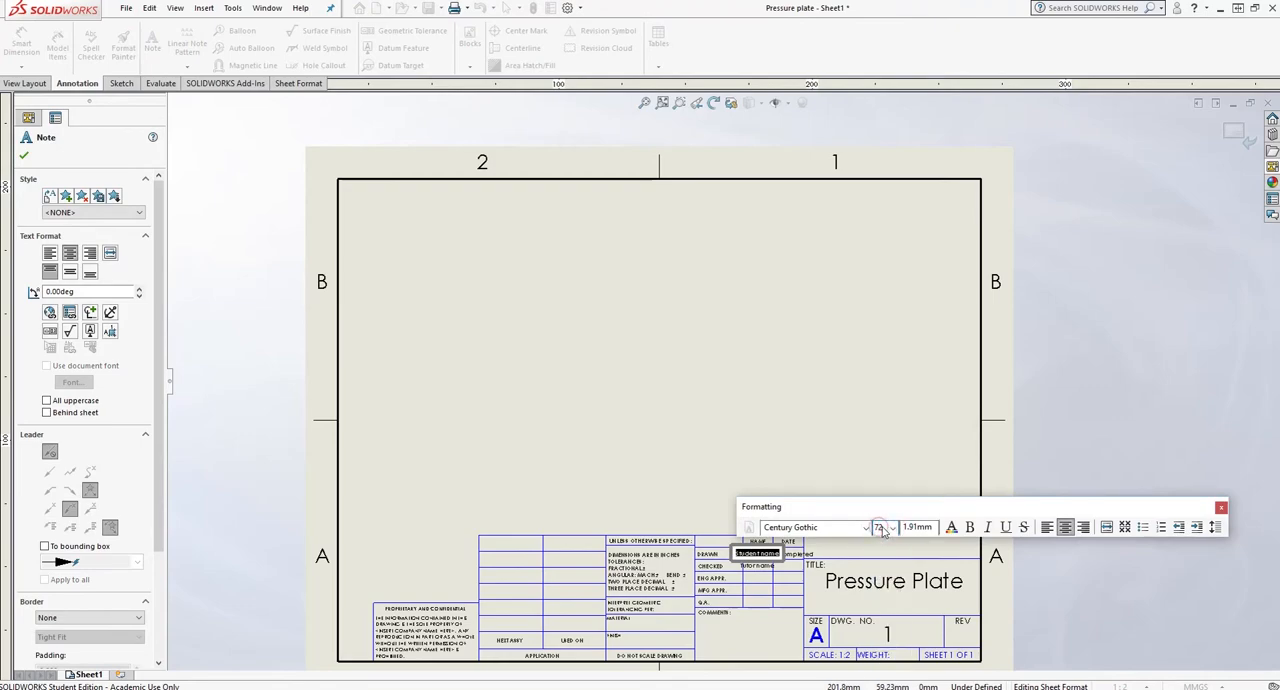
pyautogui.click(748, 434)
pyautogui.scroll(-6, 745, 560)
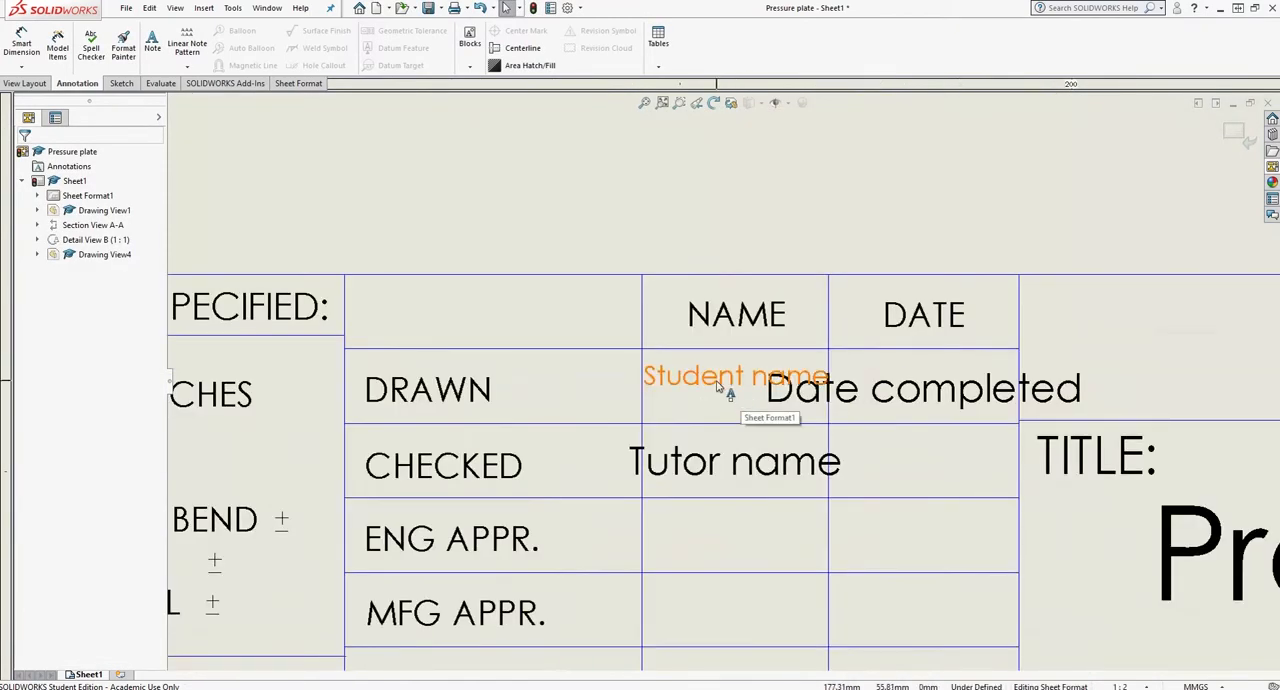
# - Shorten the DRAWN row's name placeholder in the title block to "Student n."
pyautogui.doubleClick(718, 386)
pyautogui.write('S')
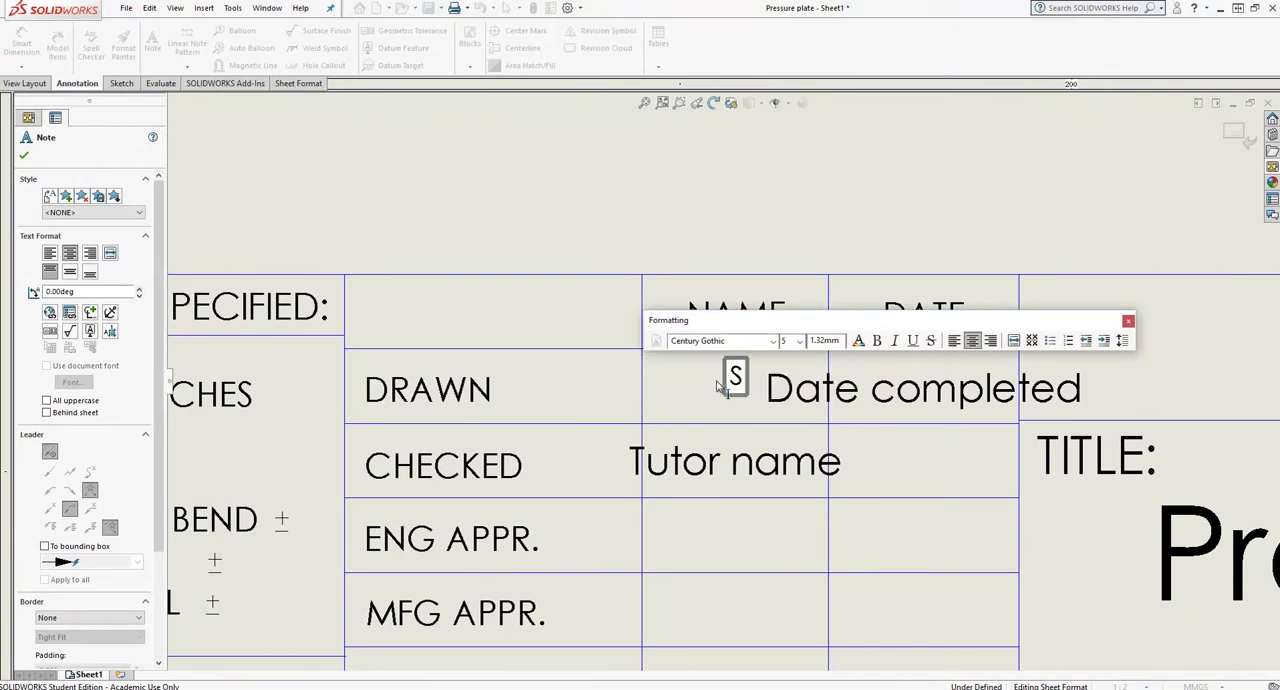
pyautogui.write('tudent n.')
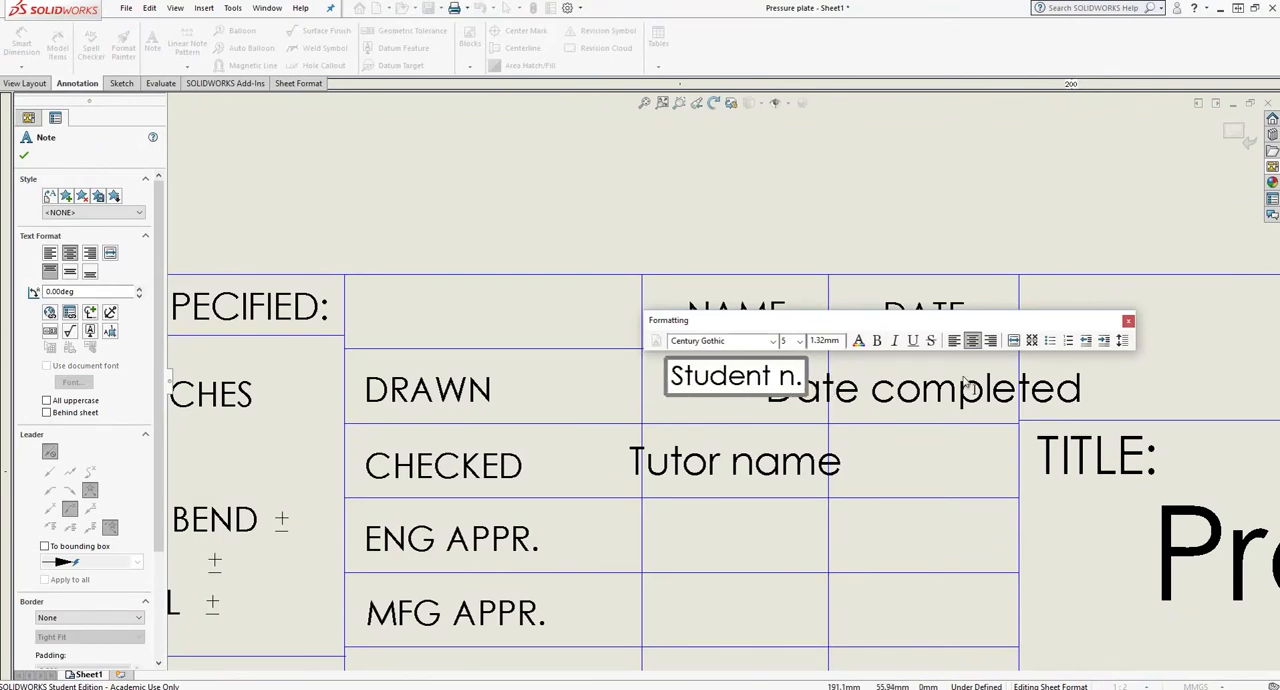
pyautogui.click(860, 232)
# - Shorten the "Date completed" text in the DRAWN row's DATE cell to "Date"
pyautogui.doubleClick(862, 395)
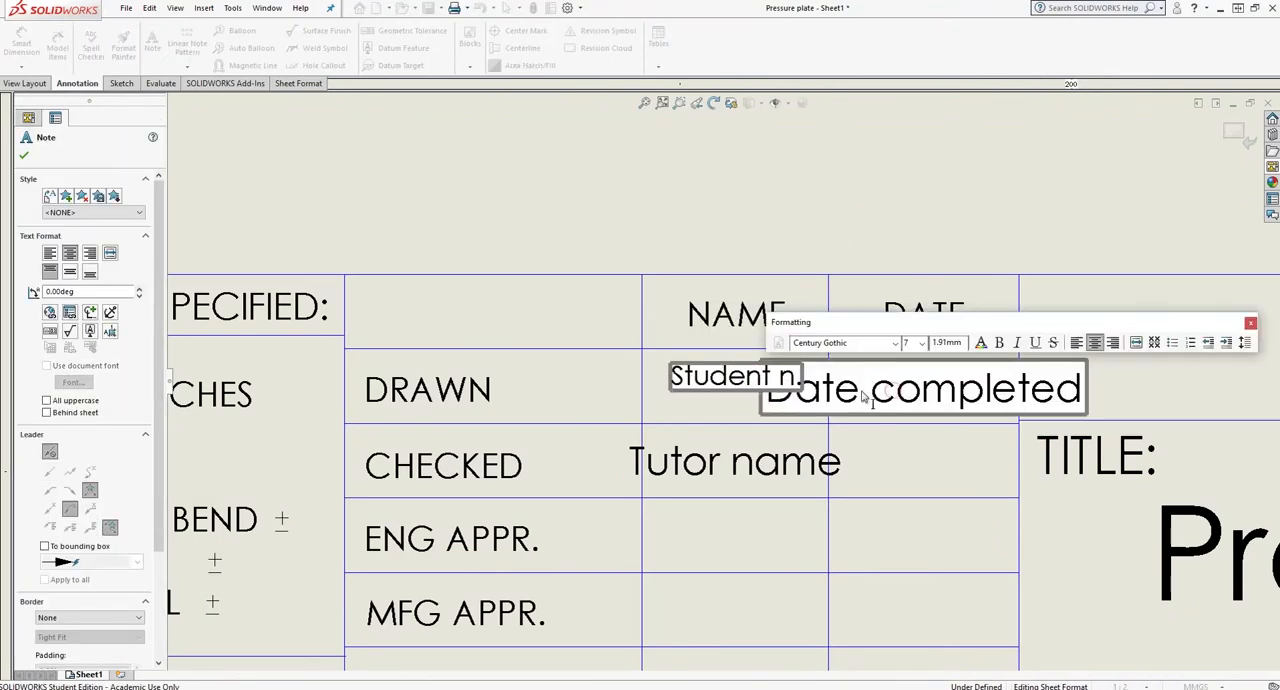
pyautogui.doubleClick(900, 397)
pyautogui.press('Delete')
pyautogui.click(952, 230)
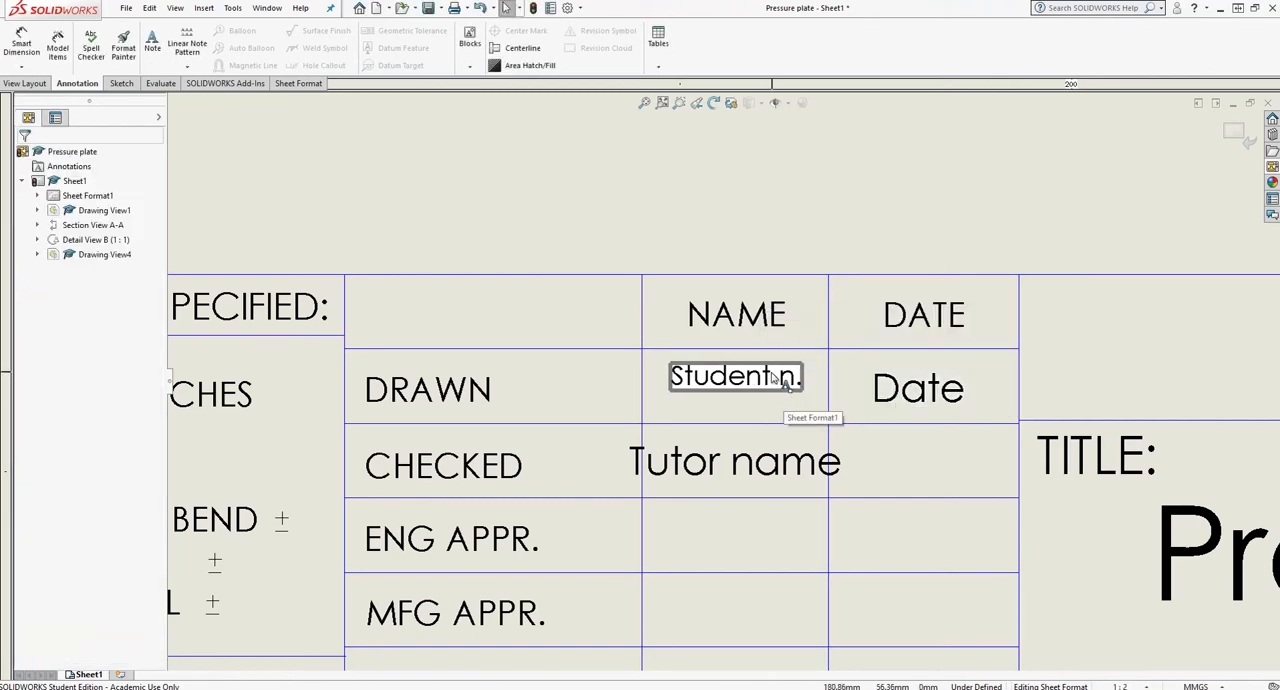
# - Leave sheet format editing and return to editing the drawing sheet
pyautogui.scroll(5, 745, 414)
pyautogui.scroll(2, 743, 414)
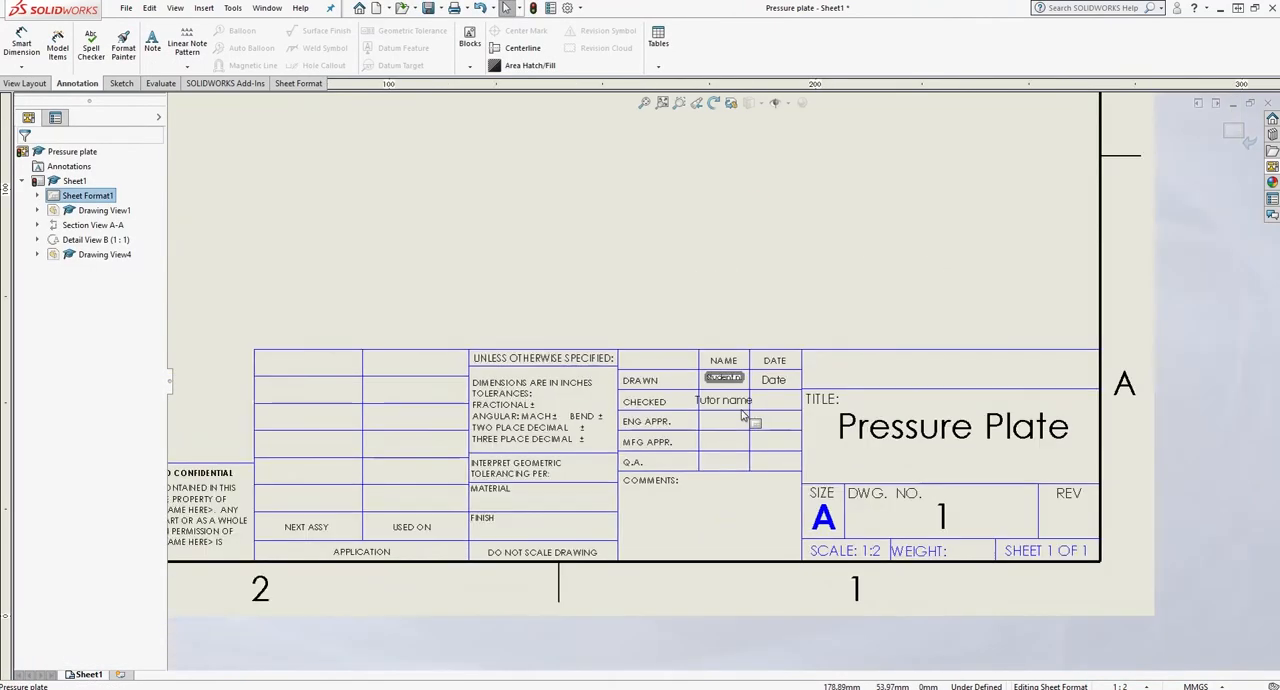
pyautogui.scroll(-3, 652, 316)
pyautogui.scroll(6, 700, 290)
pyautogui.rightClick(724, 282)
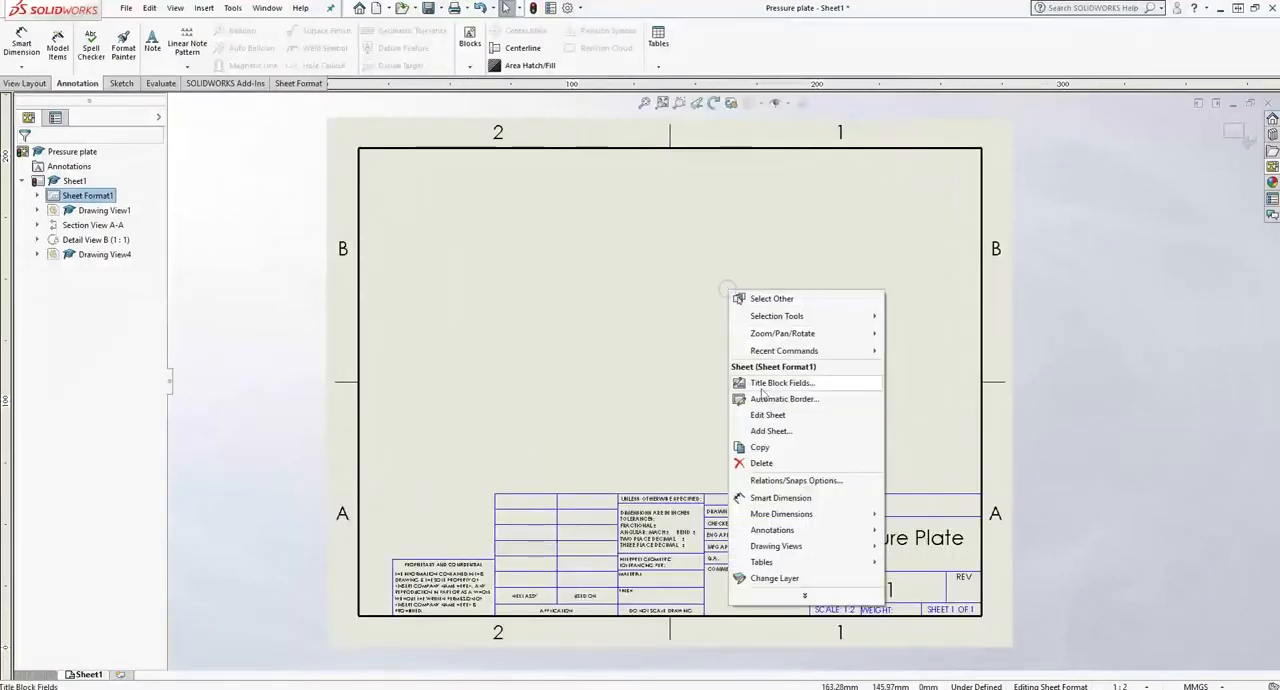
pyautogui.click(734, 403)
pyautogui.click(126, 8)
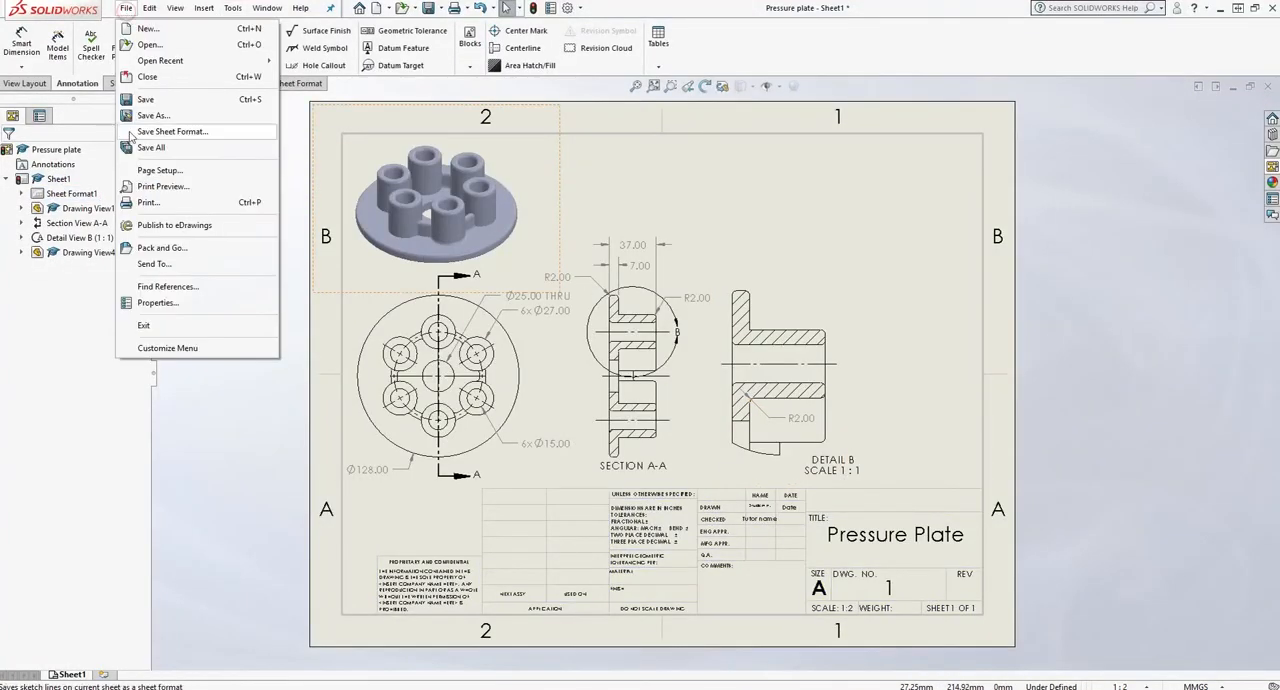
pyautogui.click(165, 116)
pyautogui.click(600, 424)
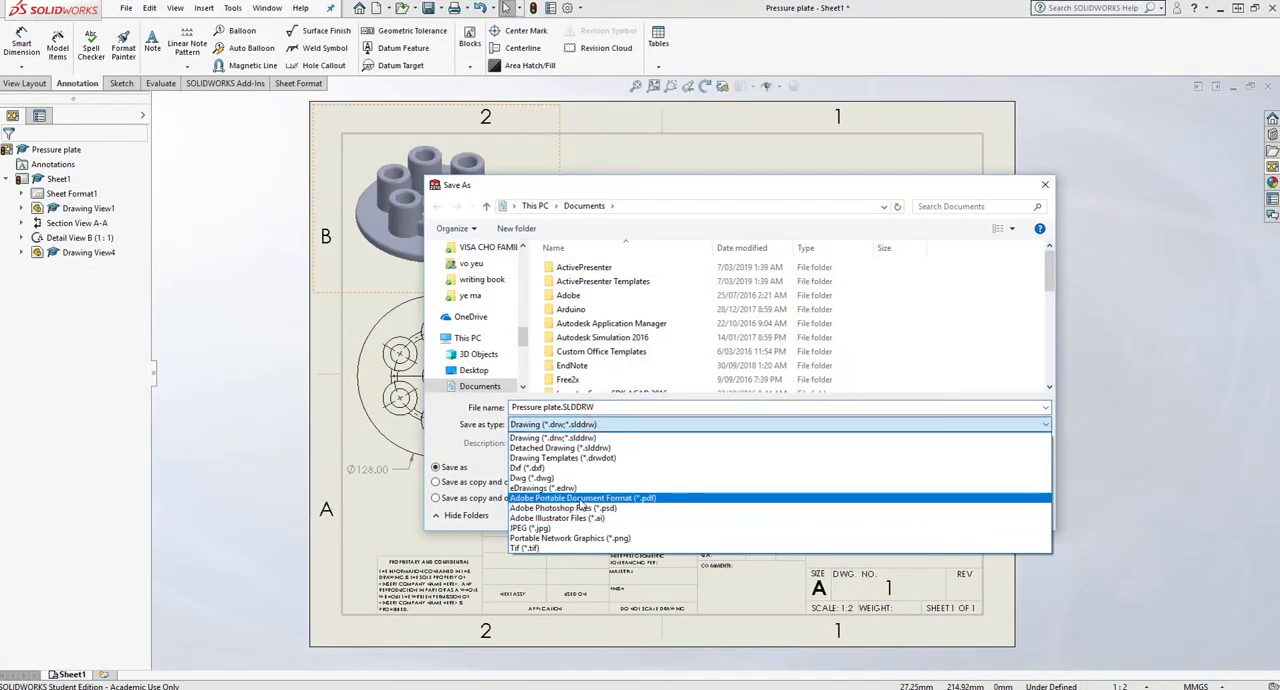
pyautogui.click(583, 497)
pyautogui.click(1014, 536)
# - Set the printer for the current sheet to Microsoft Print to PDF and preview the printout
pyautogui.click(126, 8)
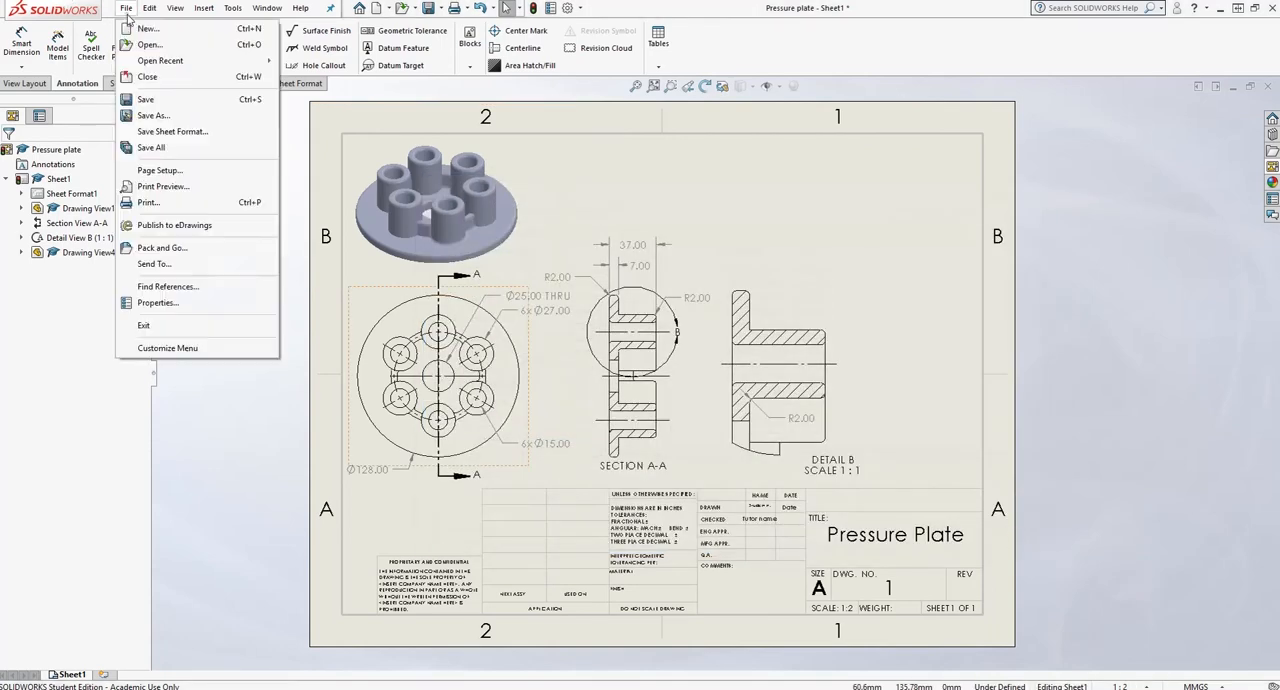
pyautogui.click(165, 200)
pyautogui.click(620, 226)
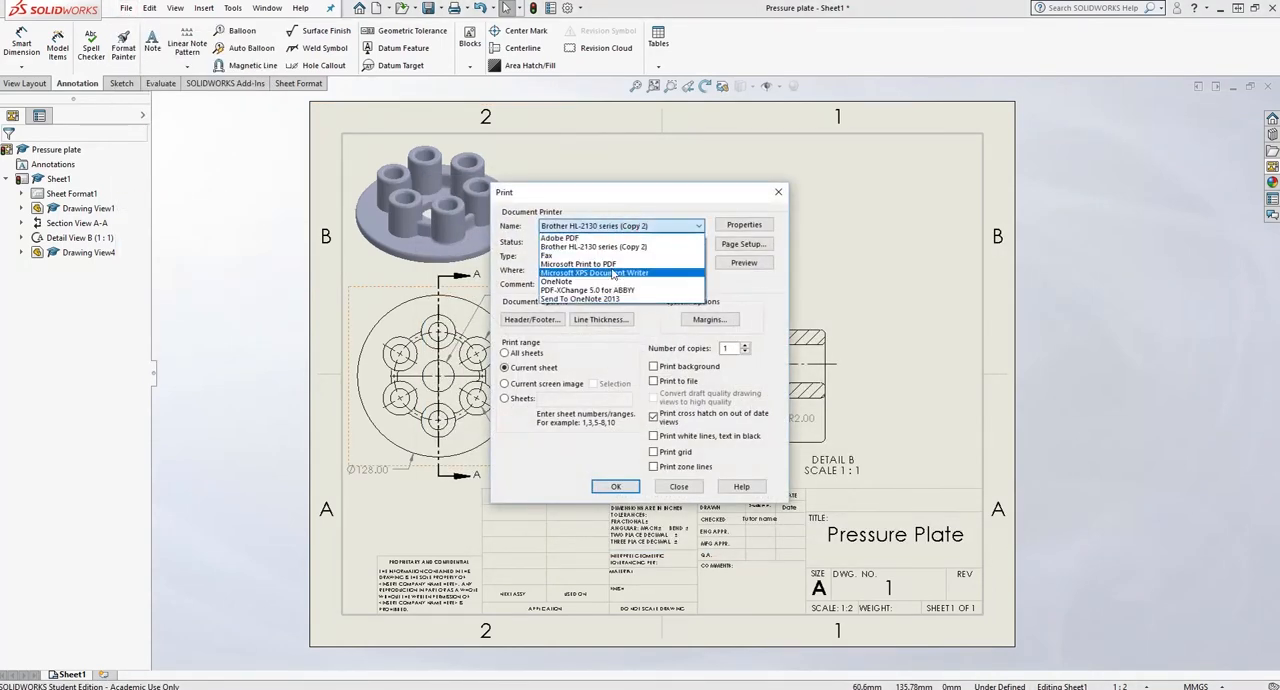
pyautogui.click(590, 263)
pyautogui.click(744, 262)
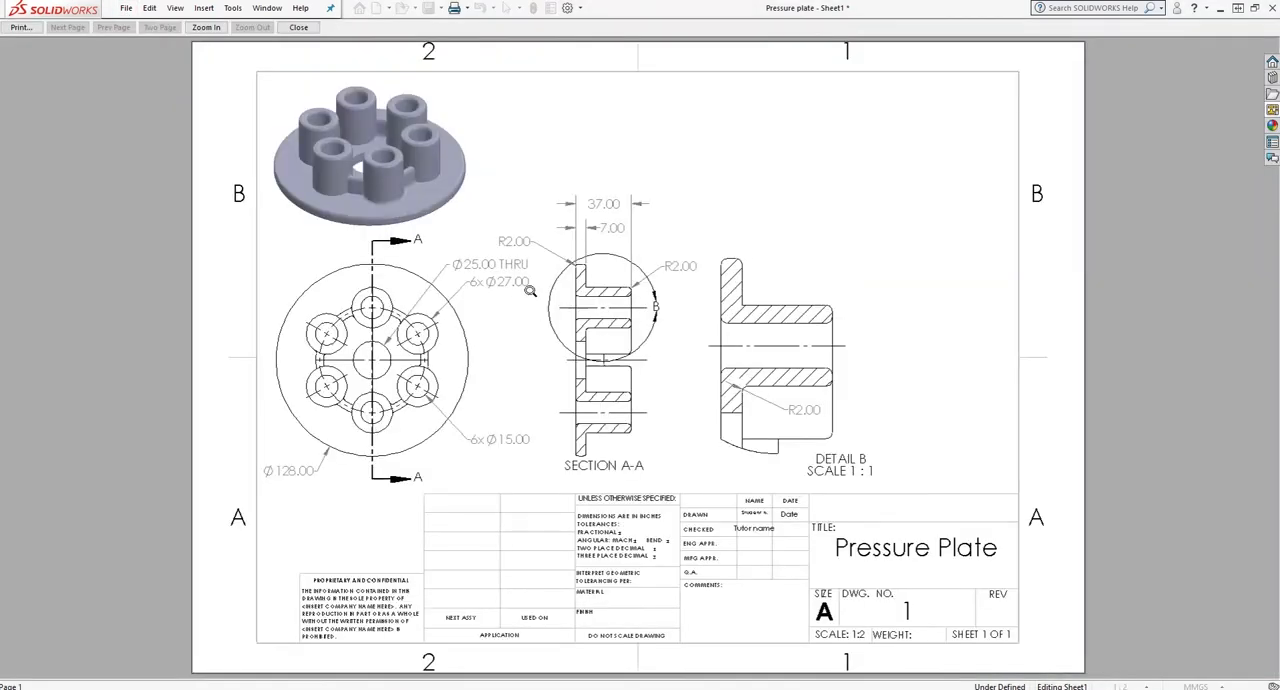
# - Print the sheet from the preview, saving the PDF output in the Documents folder as "pressure plat"
pyautogui.click(31, 29)
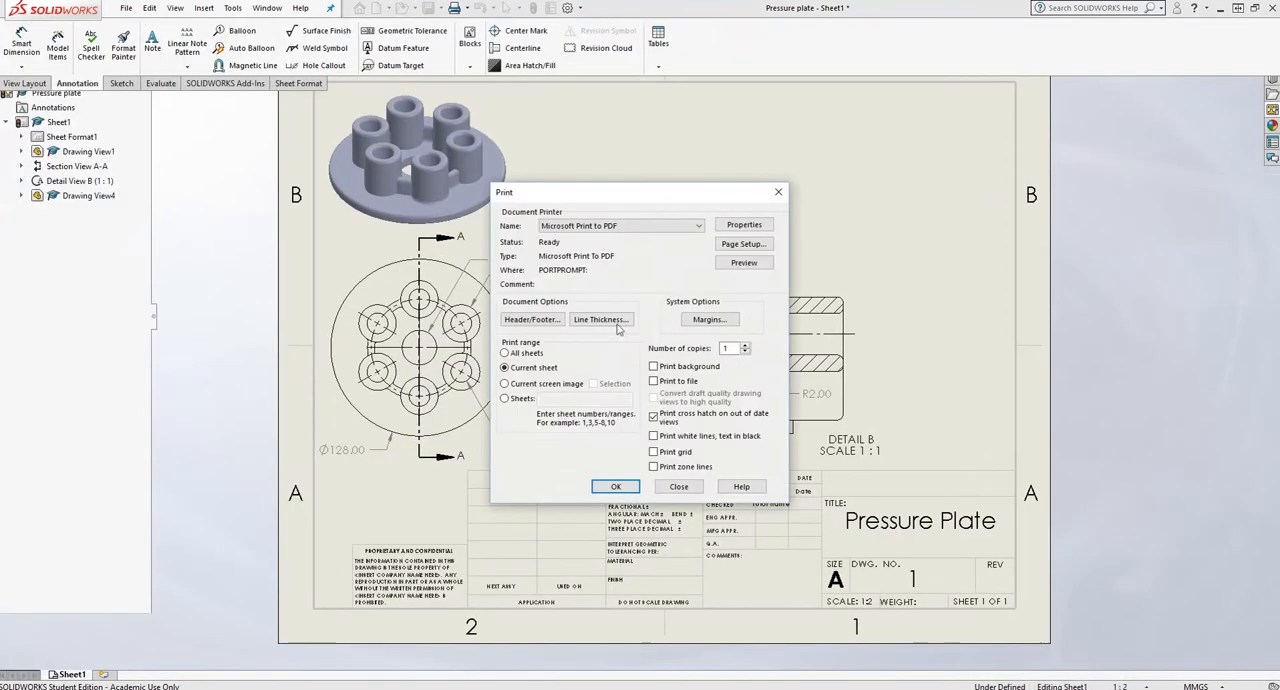
pyautogui.click(614, 487)
pyautogui.write('pressure plate')
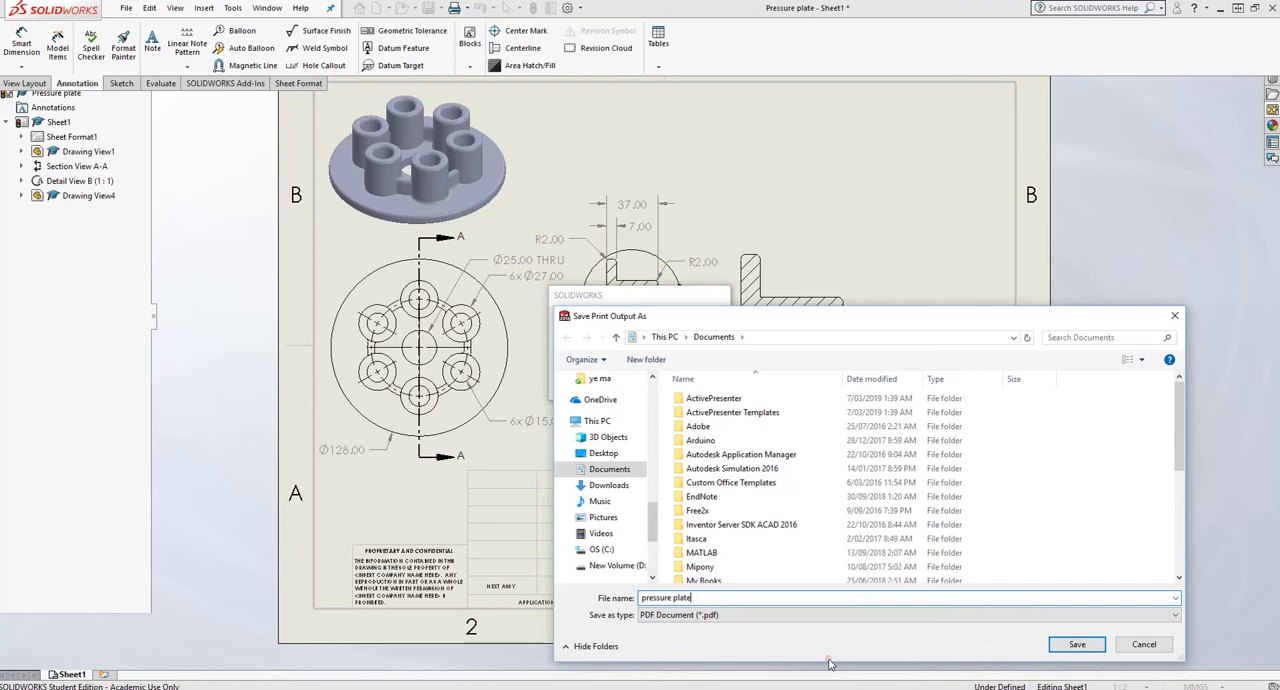
pyautogui.click(1058, 646)
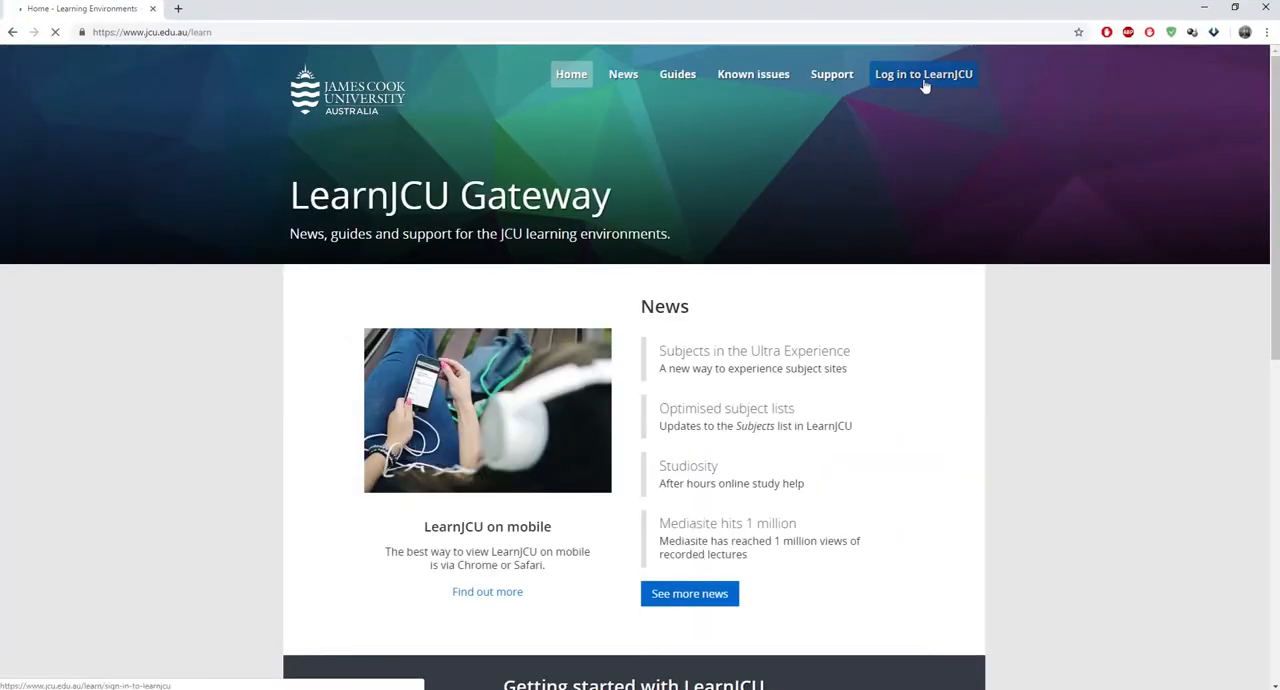
# - Switch to the LearnJCU site in the browser and open the 19-A-EG1000-TSV-INT-SP1 Engineering 1 subject
pyautogui.click(921, 83)
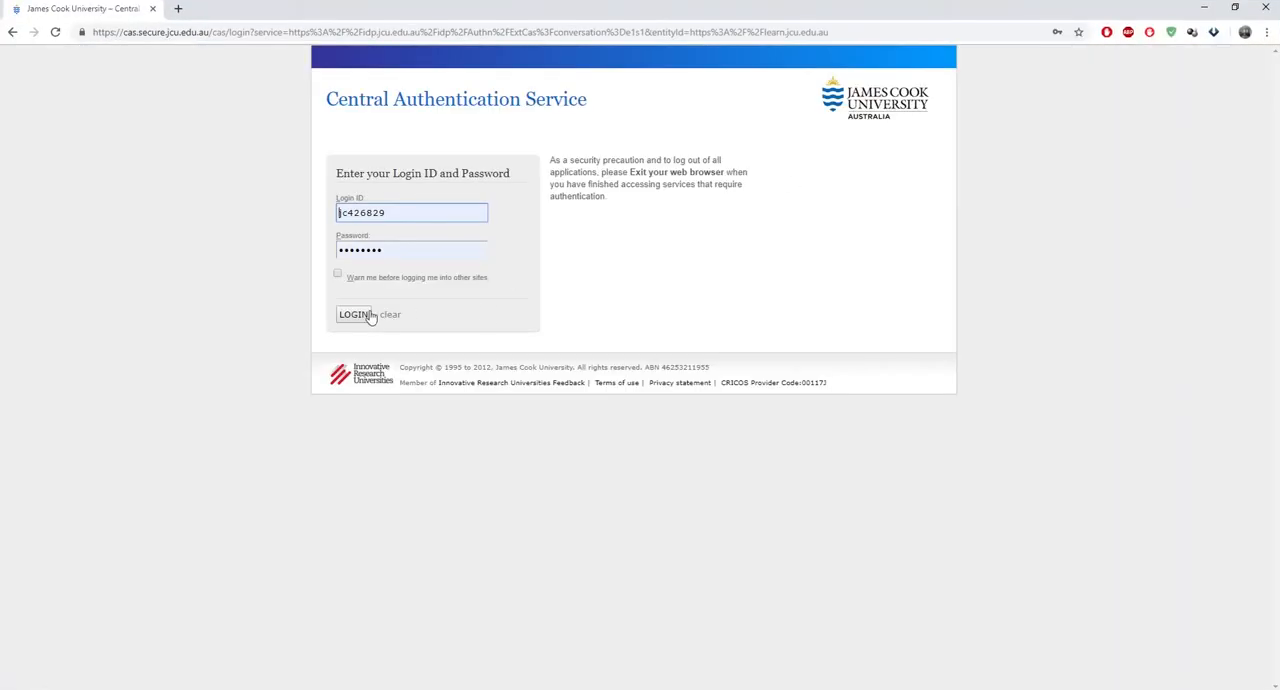
pyautogui.click(368, 316)
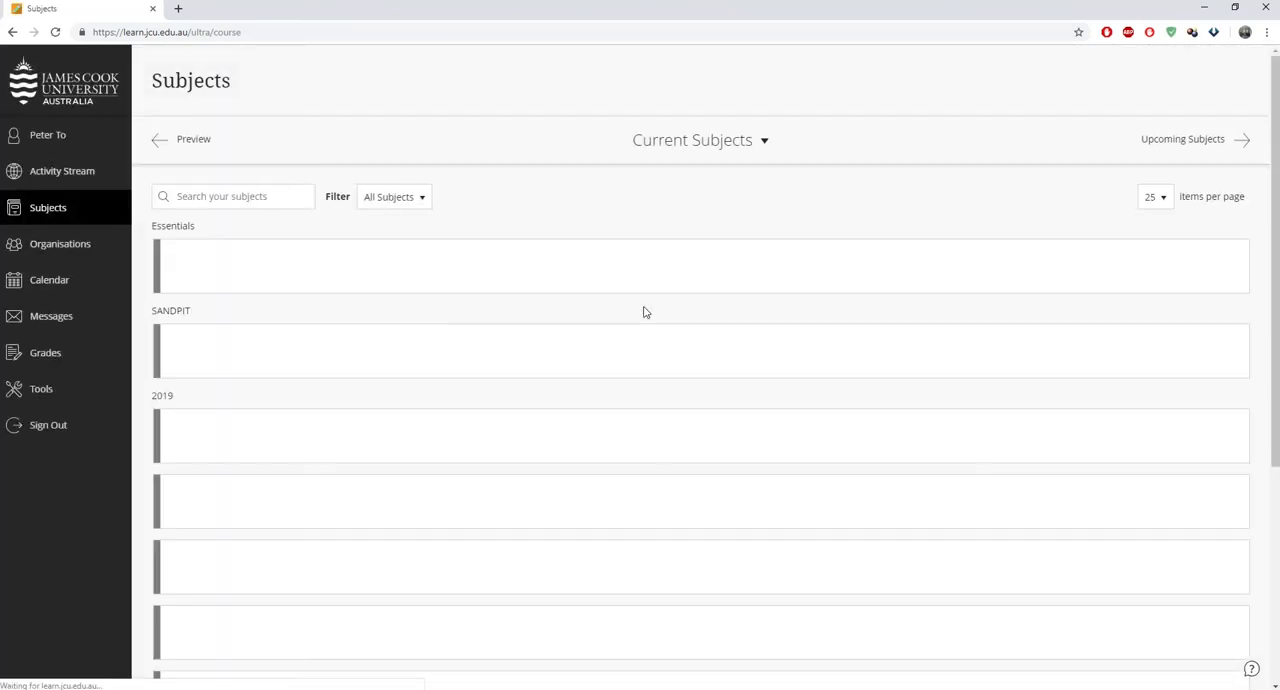
pyautogui.click(430, 360)
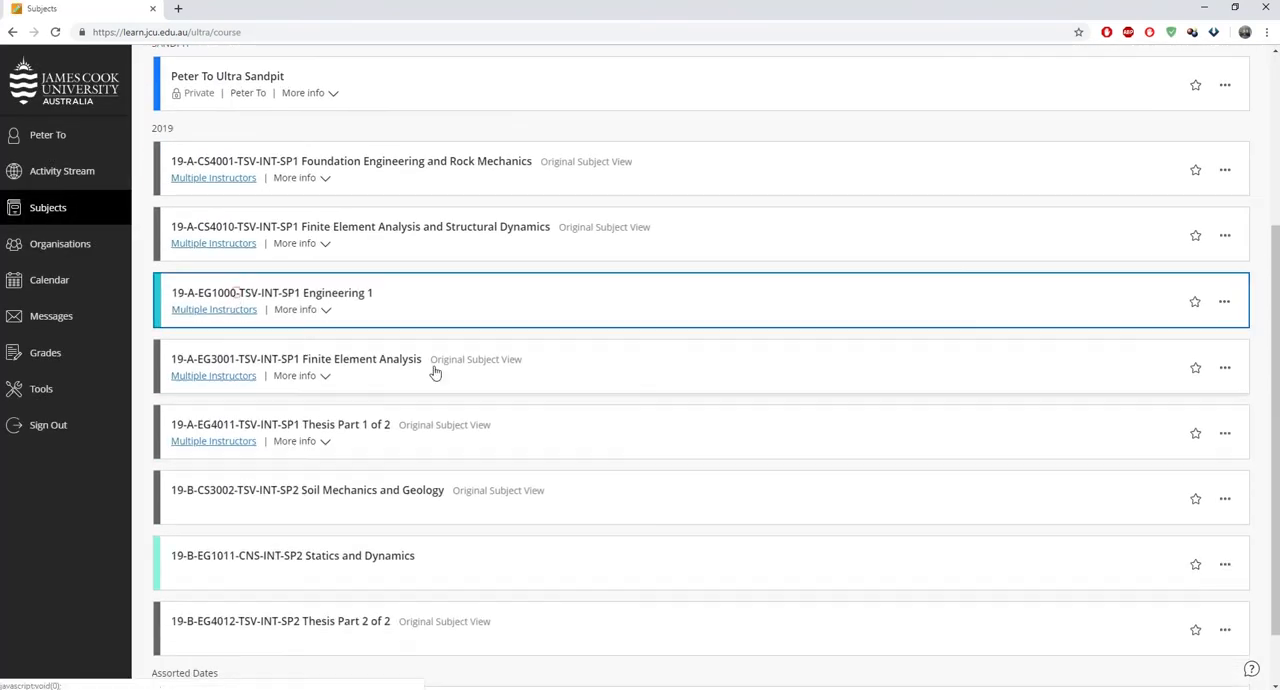
pyautogui.scroll(-5, 649, 449)
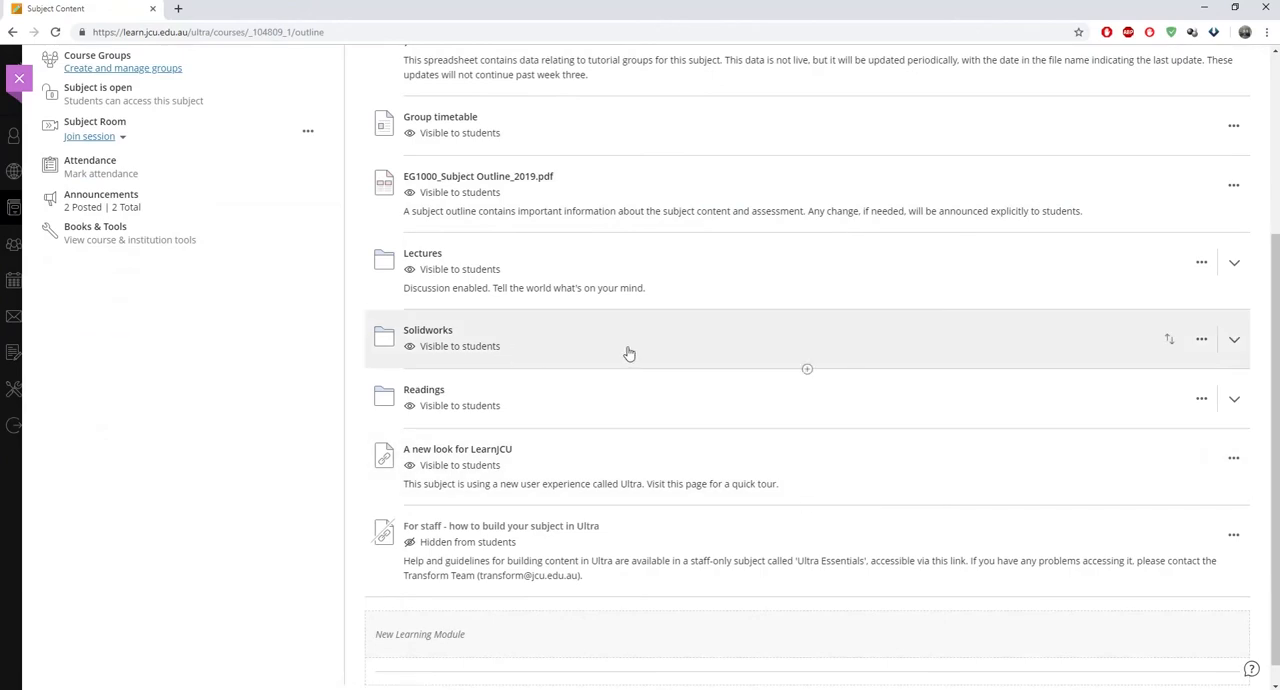
# - Open the Workshop 1: Submission assignment in the Workshop 1 folder of the Solidworks content
pyautogui.click(629, 351)
pyautogui.click(628, 462)
pyautogui.scroll(-2, 620, 490)
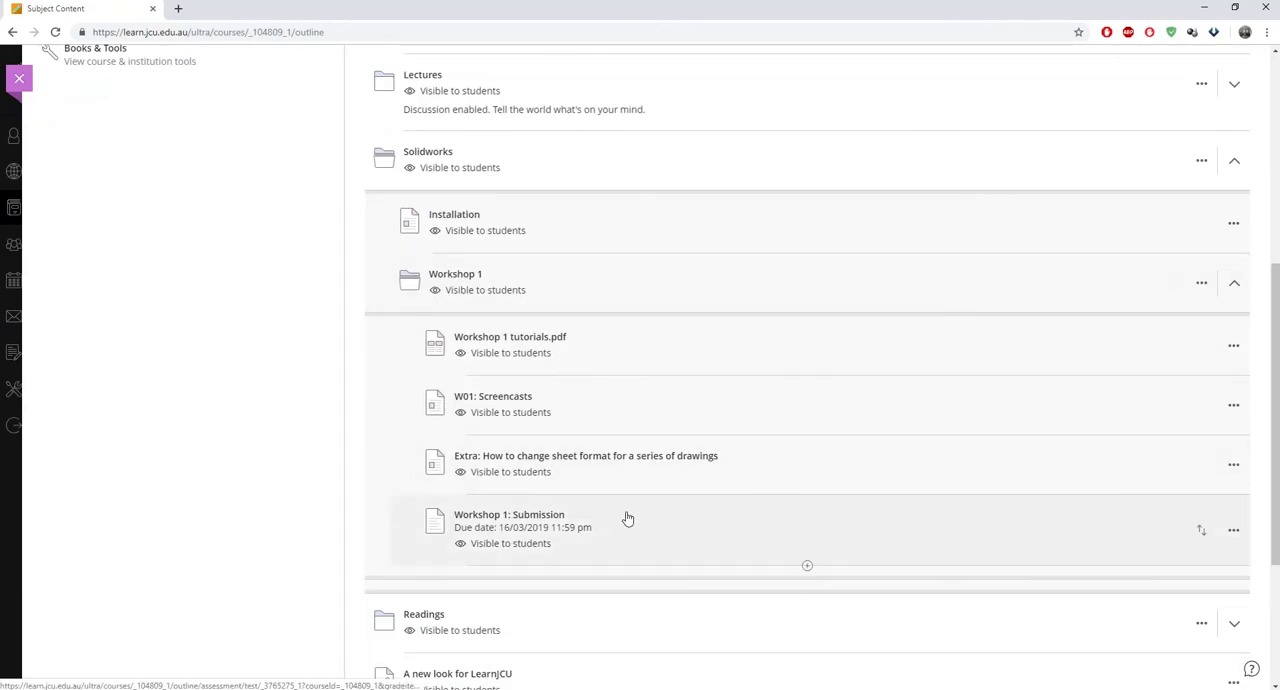
pyautogui.click(626, 517)
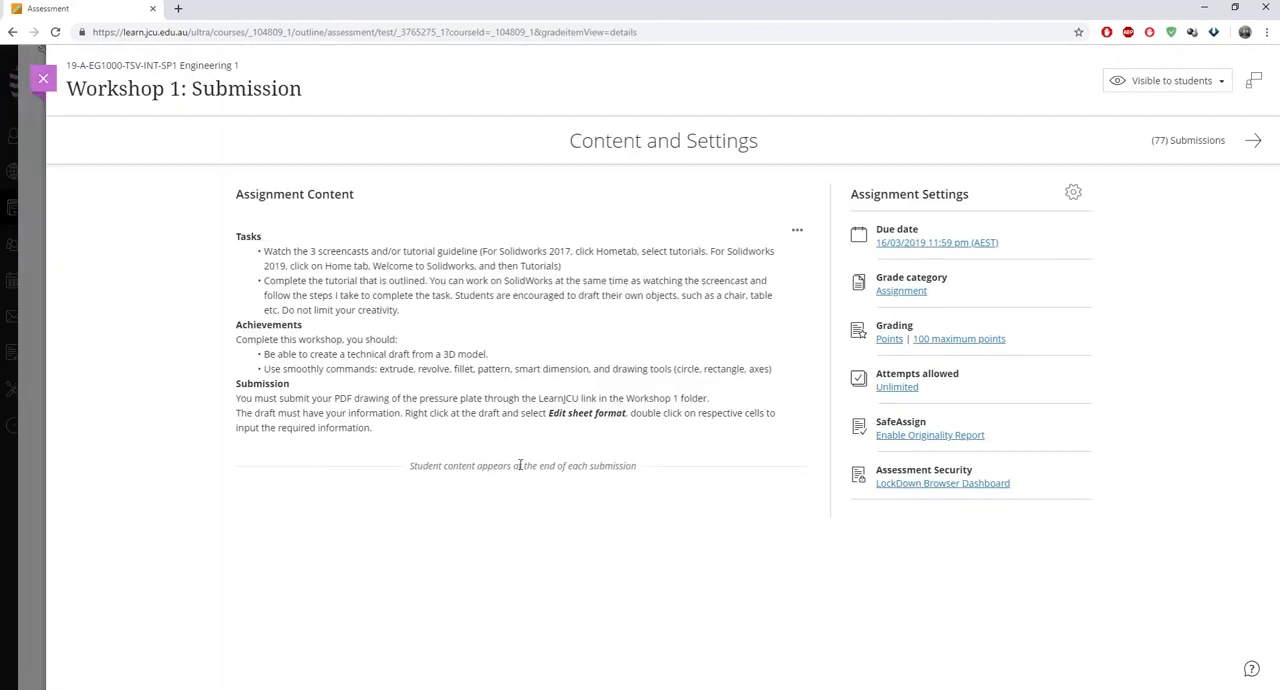